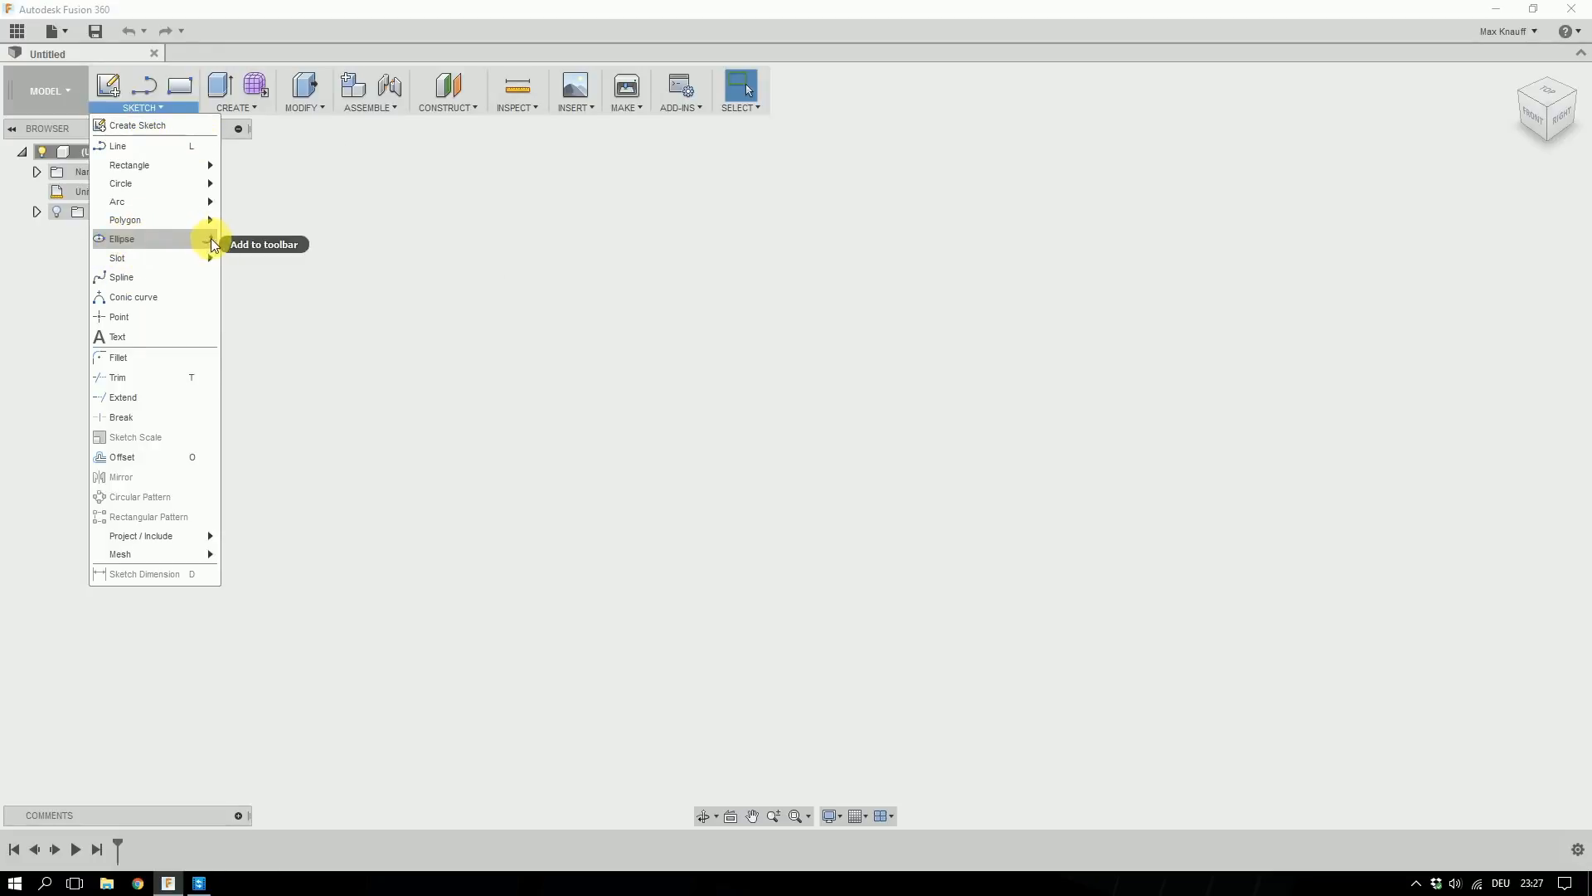
Start a line sketch on the horizontal origin plane.
left_click(142, 86)
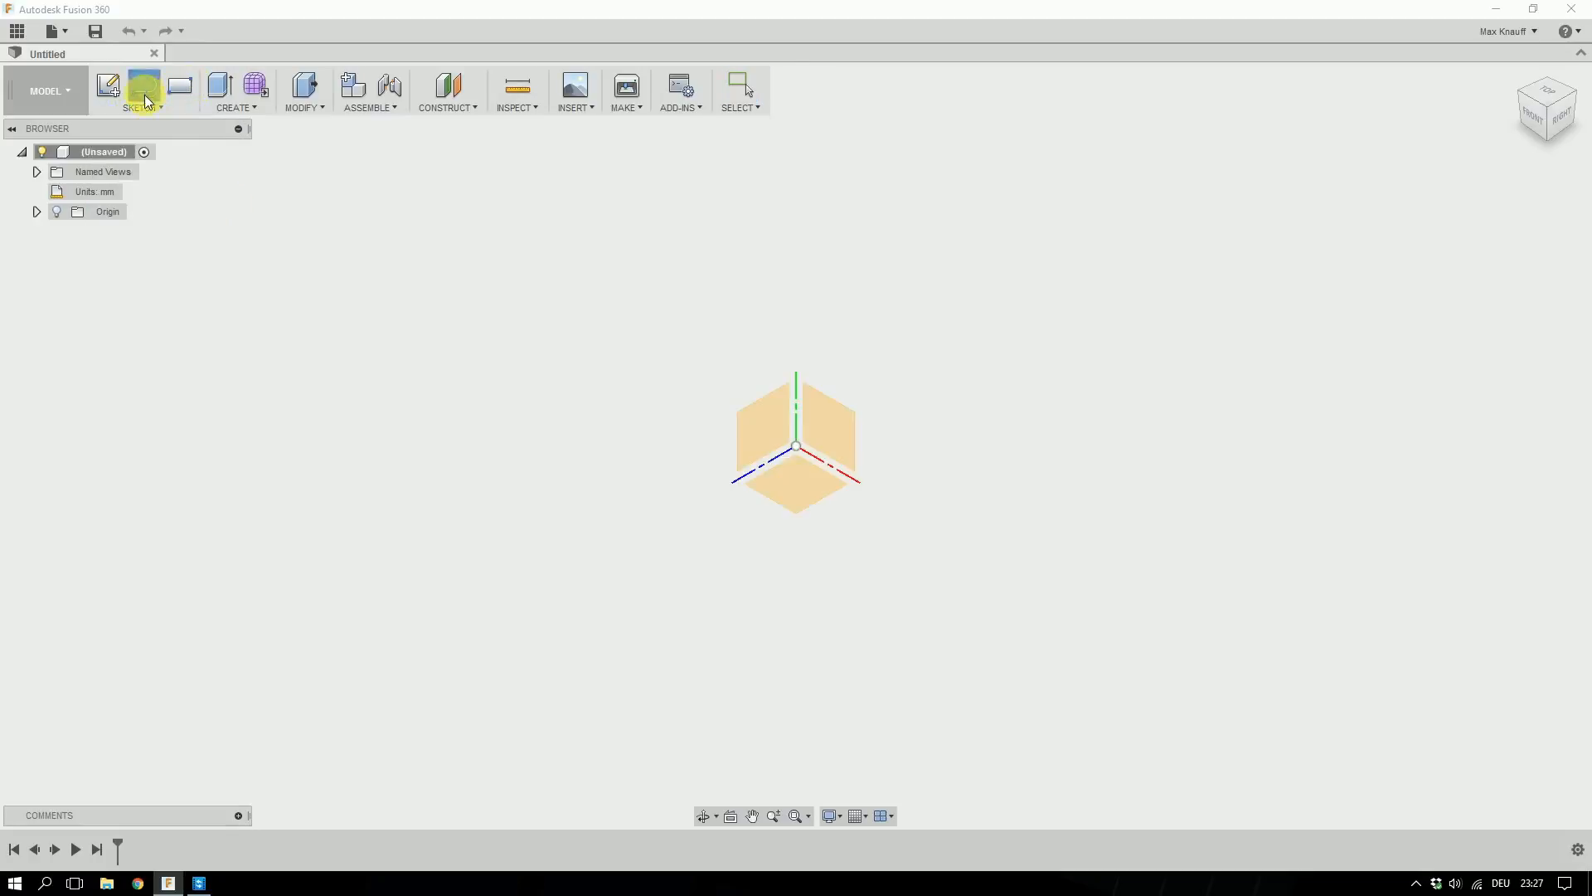
left_click(794, 495)
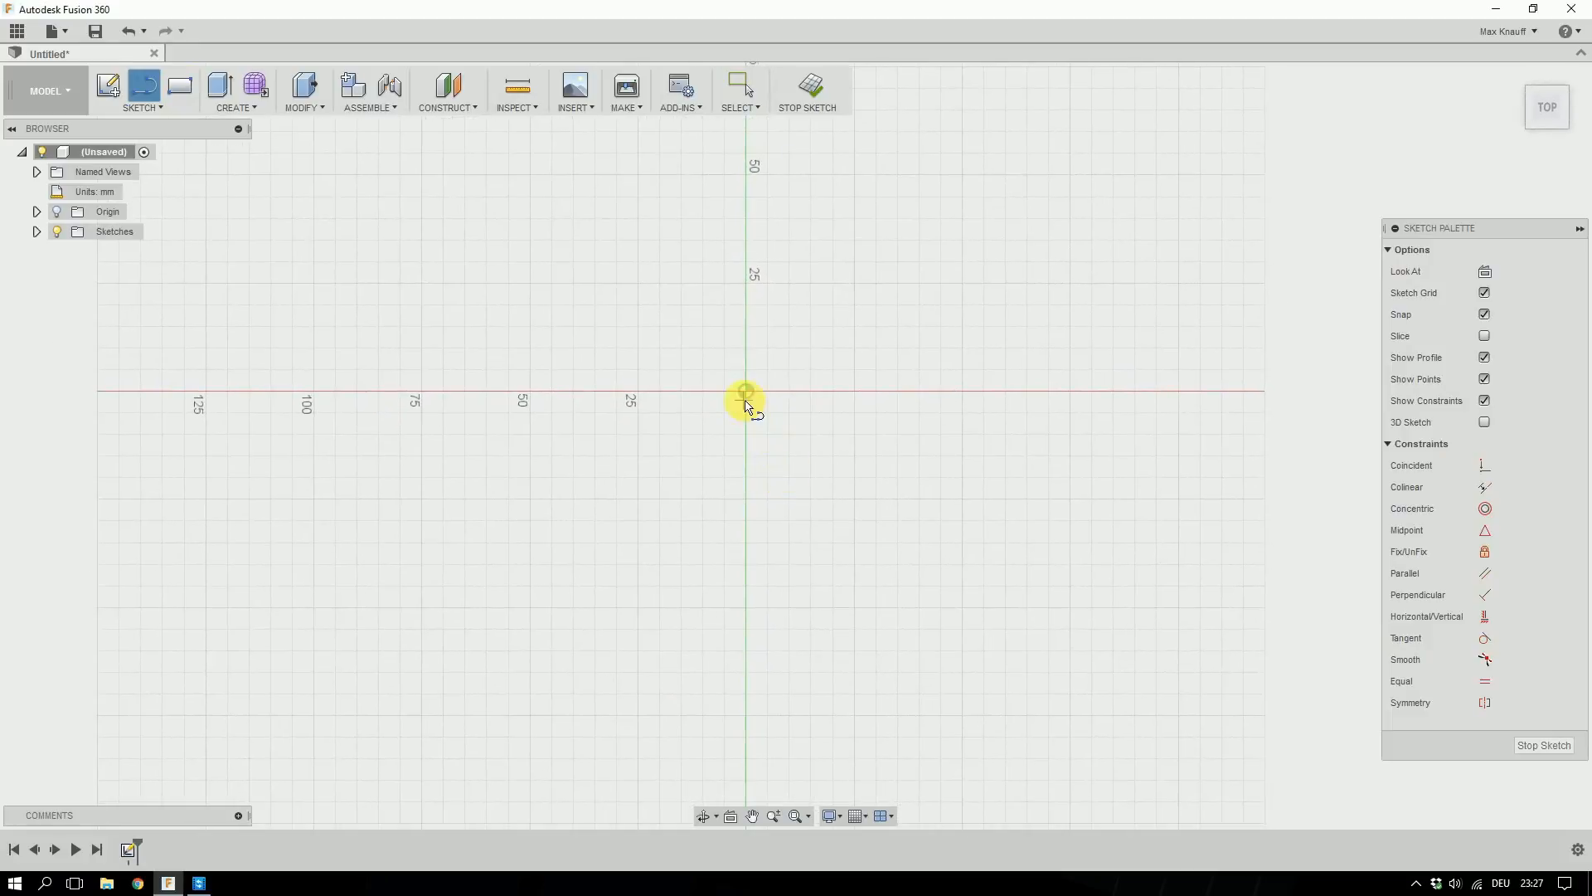
left_click(746, 397)
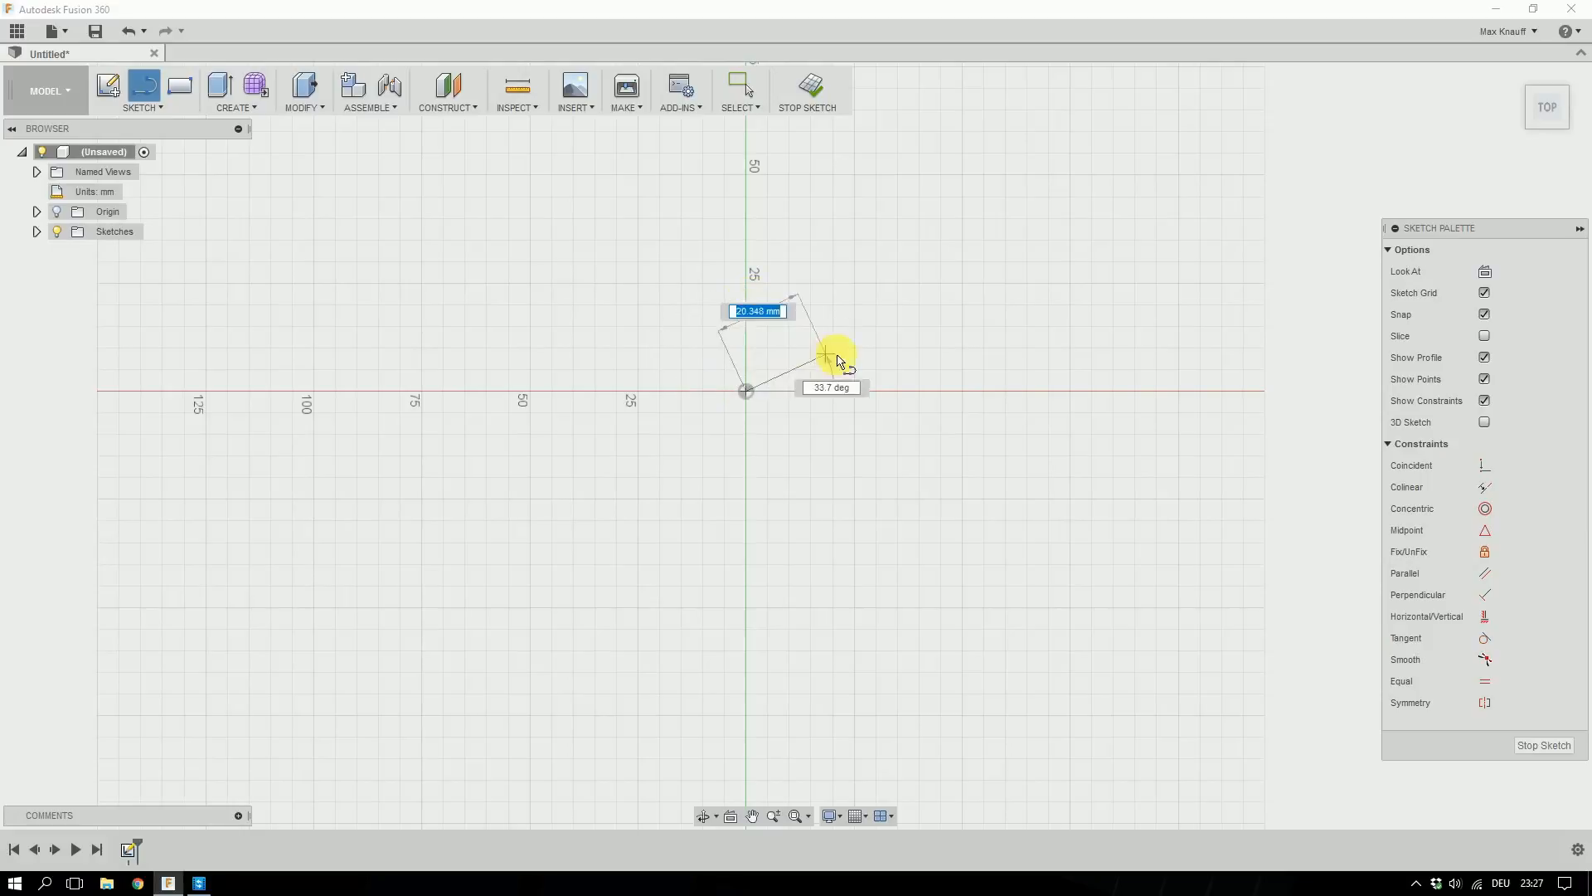
left_click(746, 283)
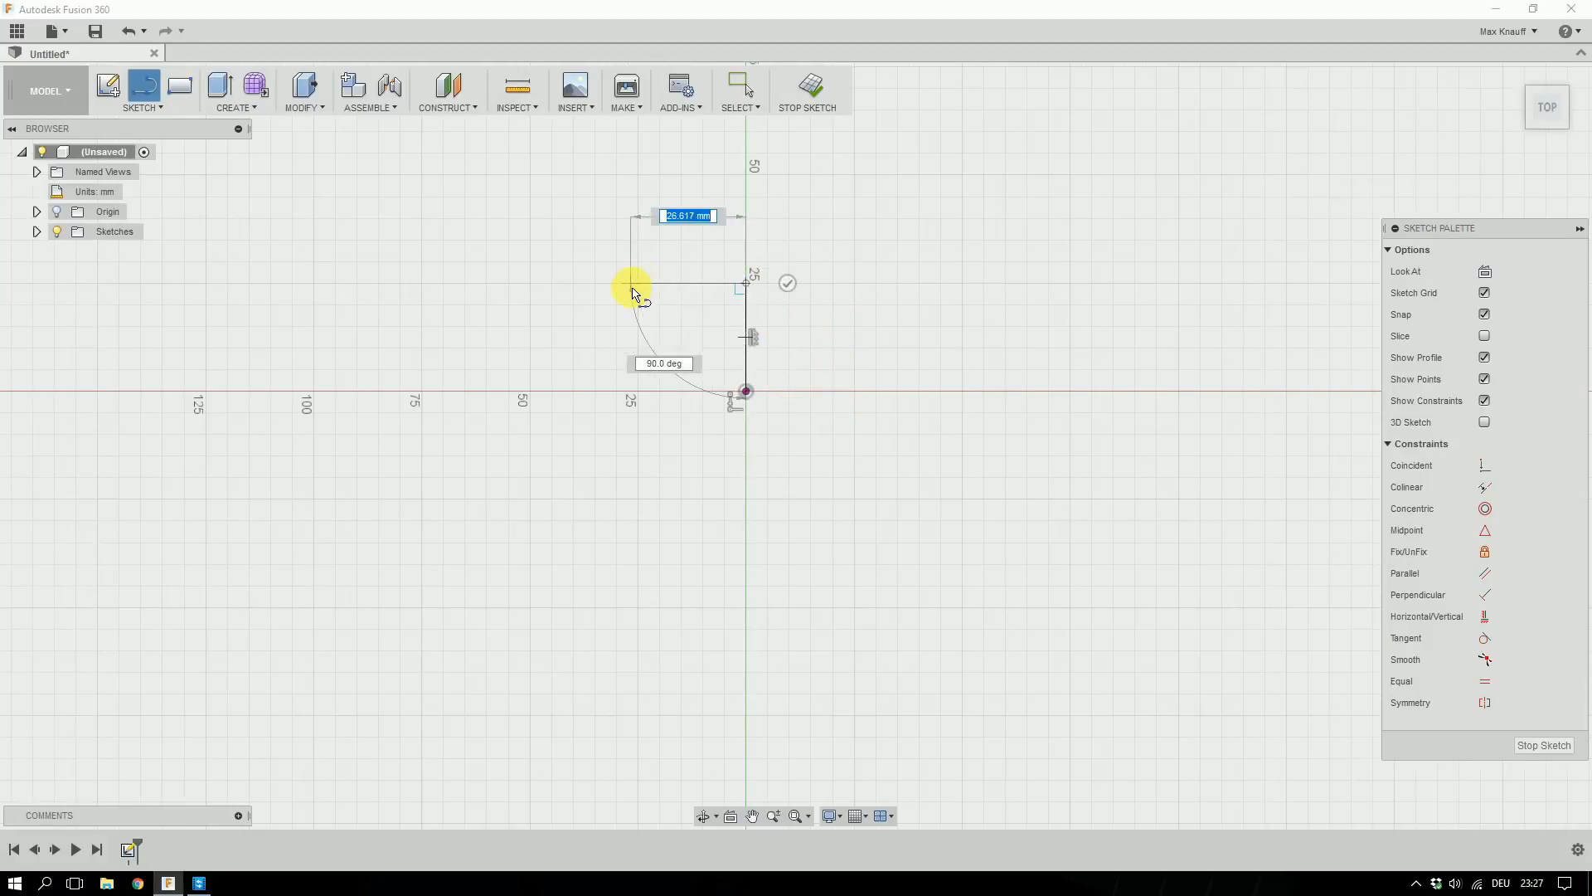
key("Escape")
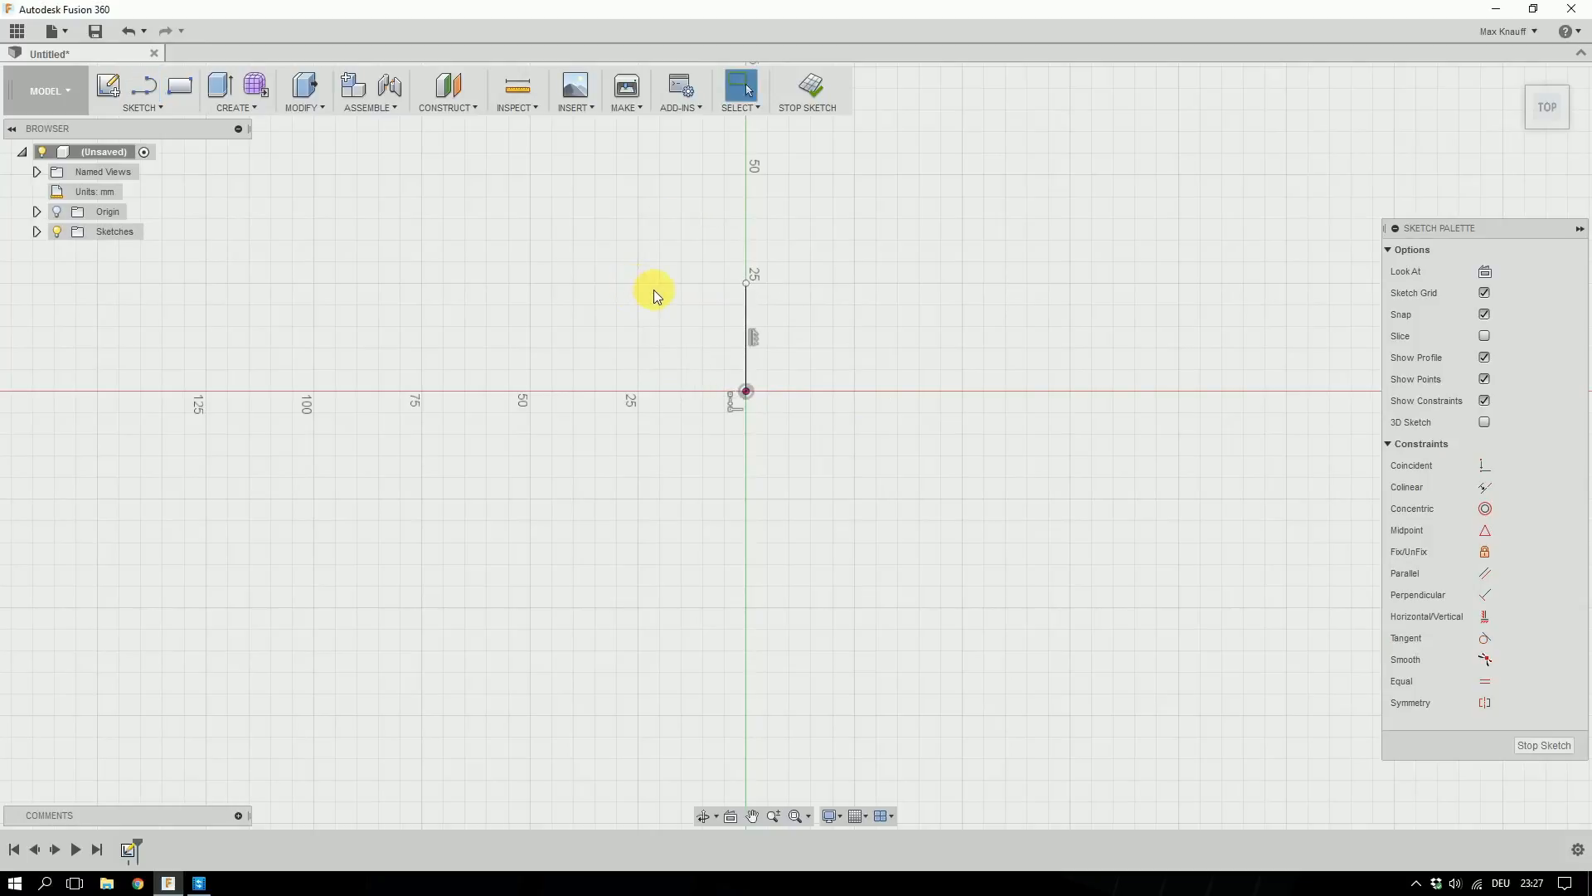
key("ctrl+z")
Draw a 25 mm line straight up from the origin and place its dimension to the right of the line.
key("l")
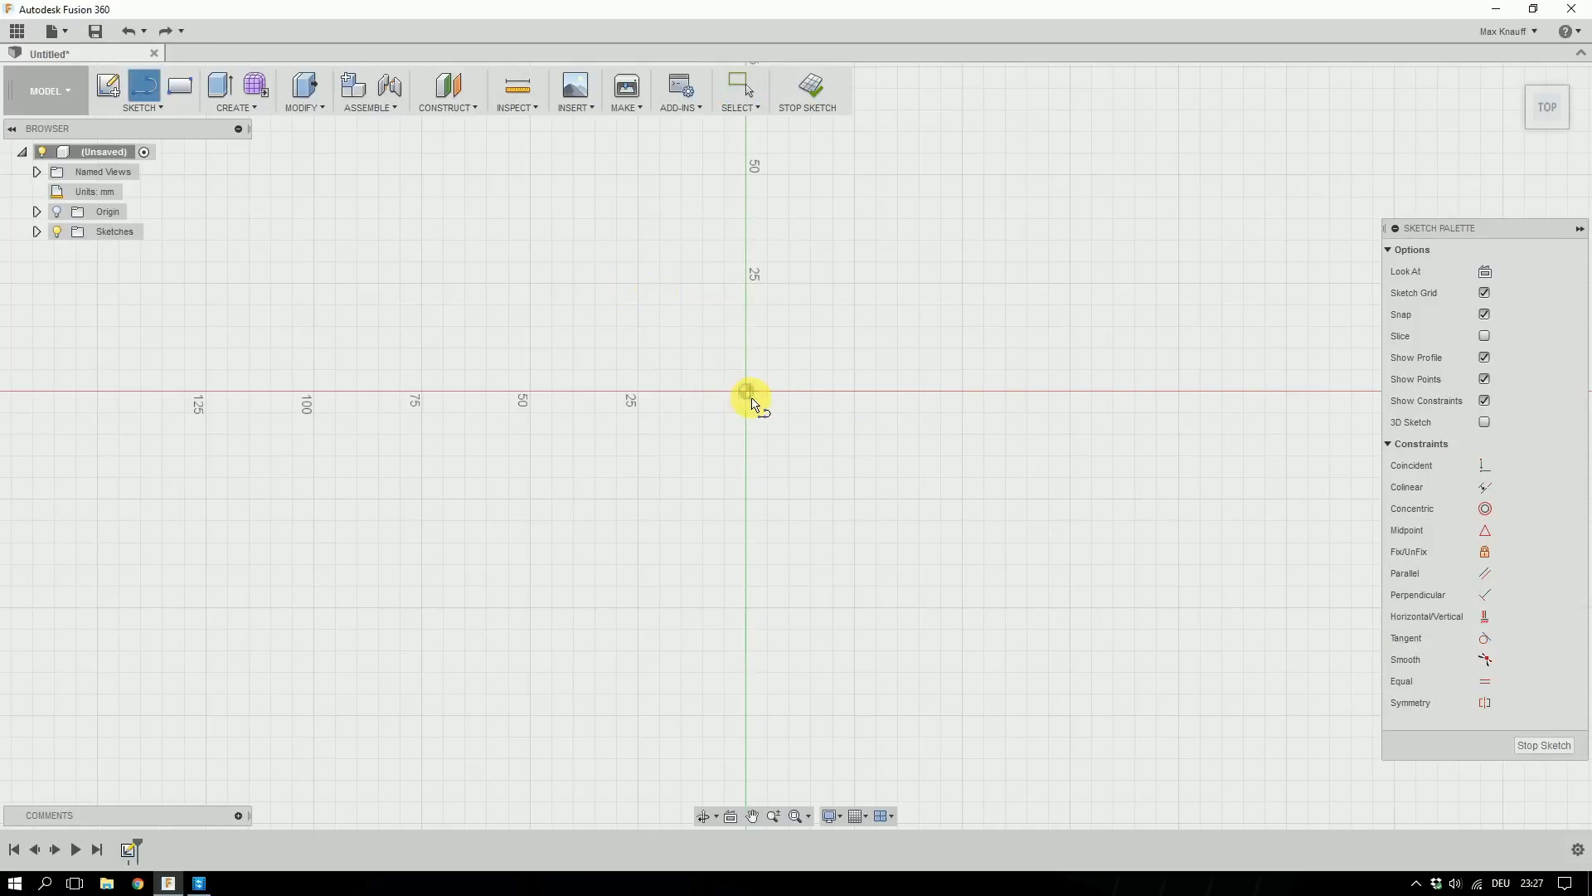
left_click(748, 401)
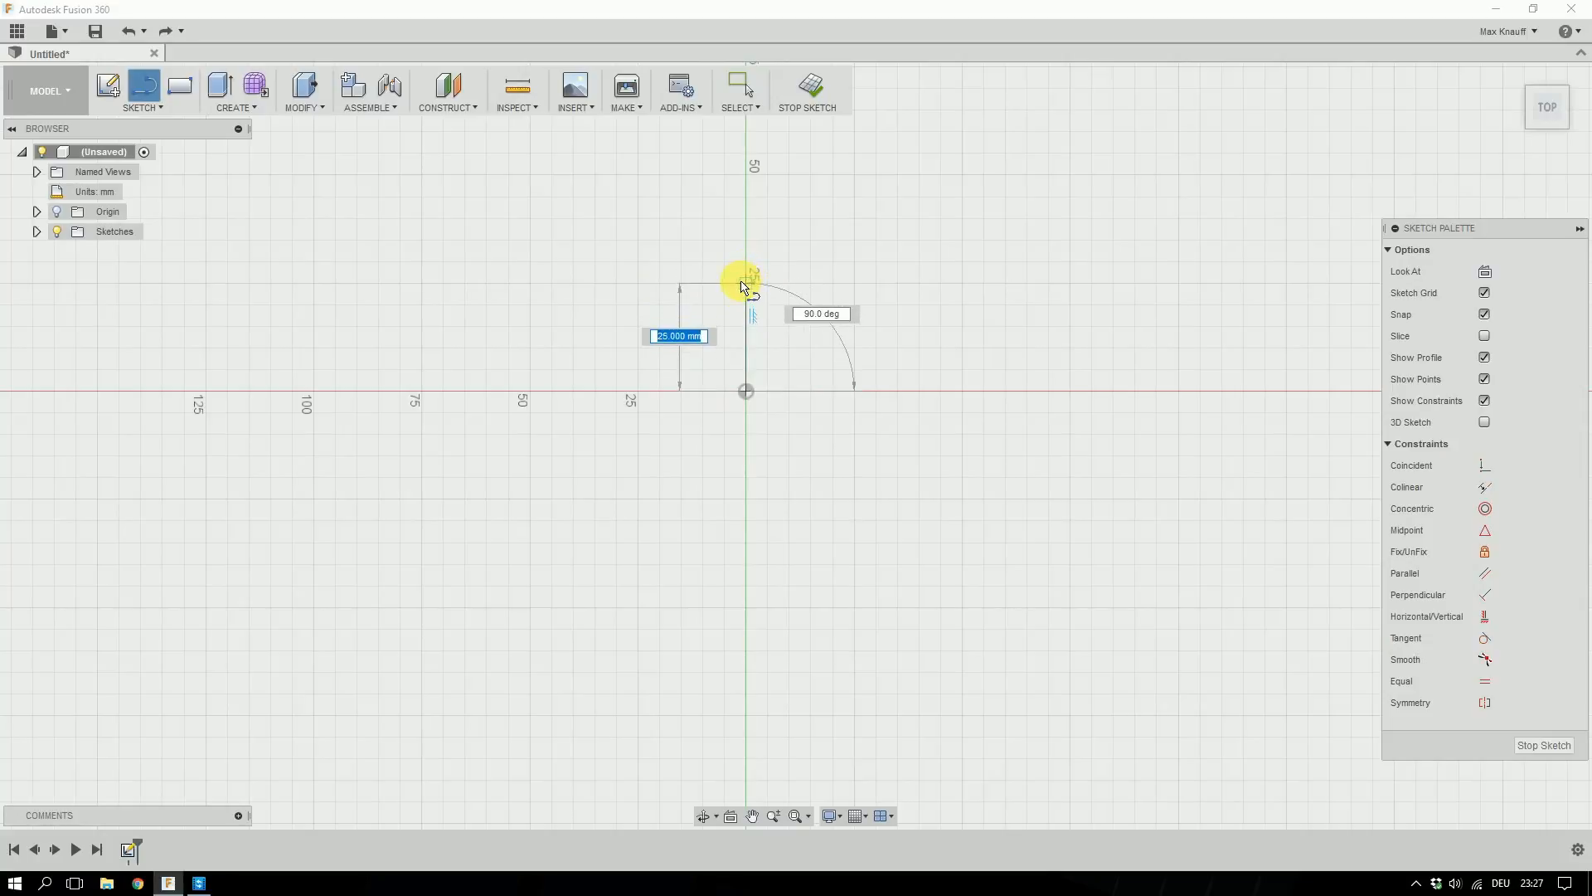
type("25")
key("Return")
key("Escape")
left_click_drag(667, 338, 783, 347)
Tilt the line by moving its upper endpoint to the left, and apply the Horizontal/Vertical constraint to make it vertical.
mouse_move(746, 282)
left_mouse_down()
mouse_move(724, 292)
mouse_move(759, 289)
mouse_move(726, 285)
left_mouse_up()
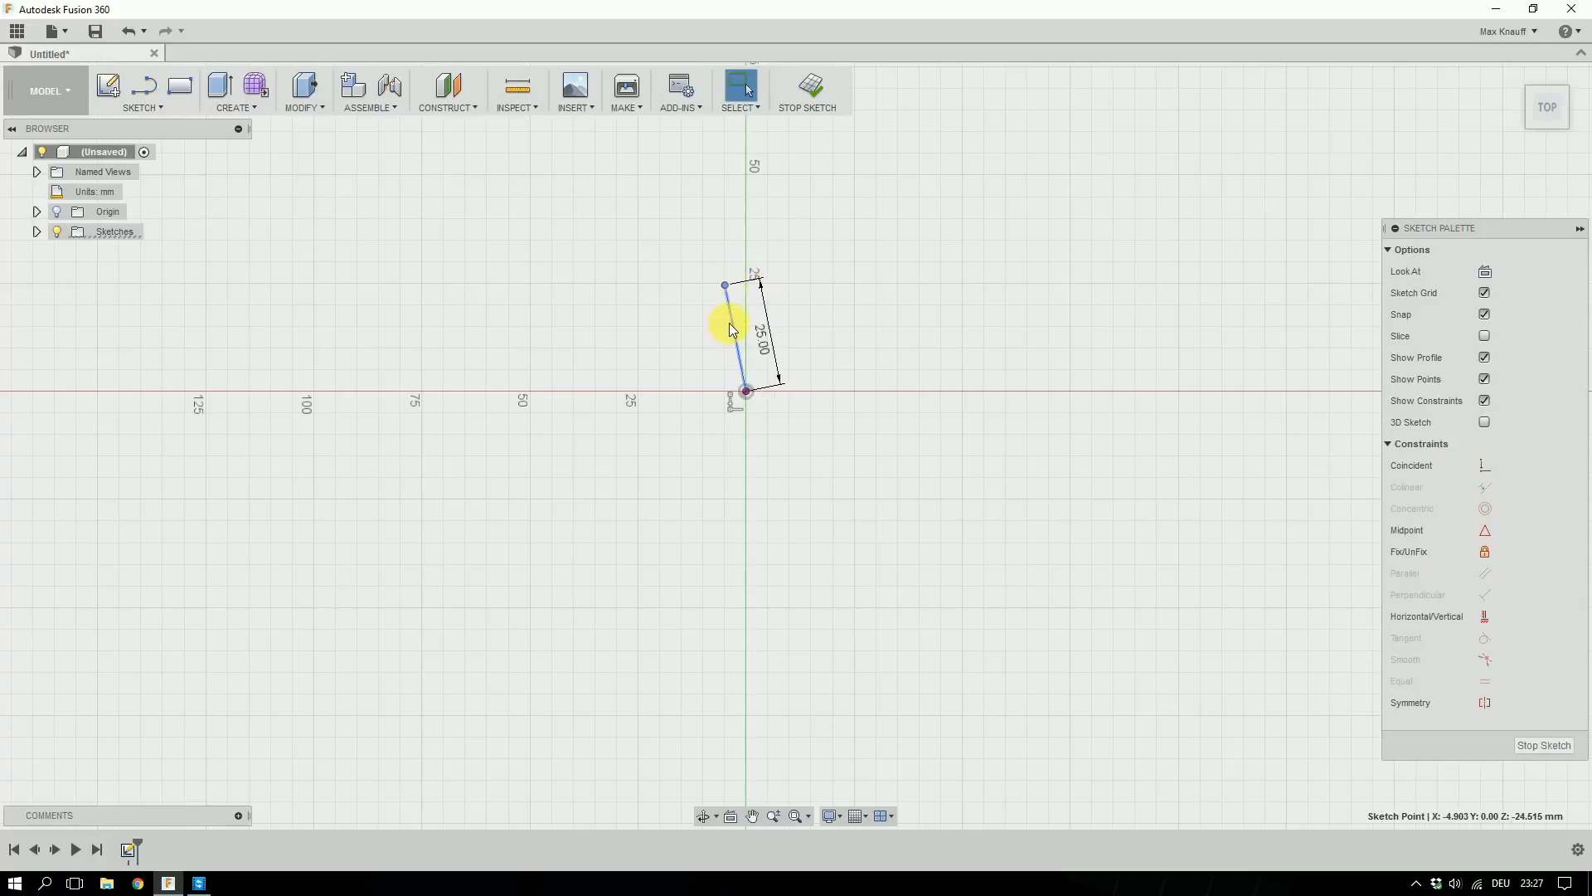
left_click(731, 322)
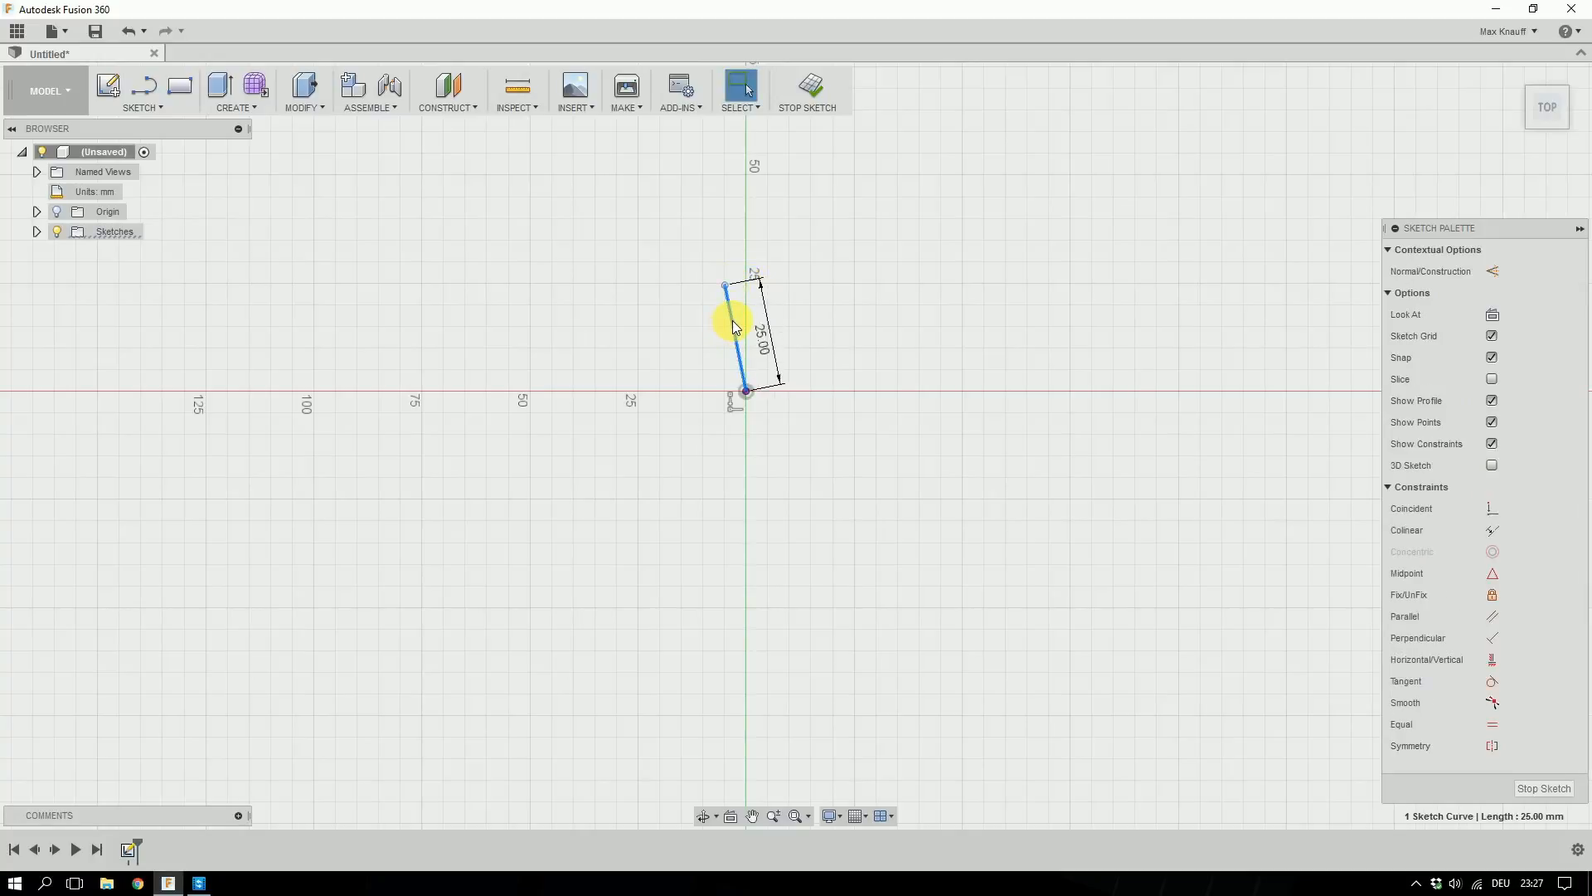
left_click(1488, 663)
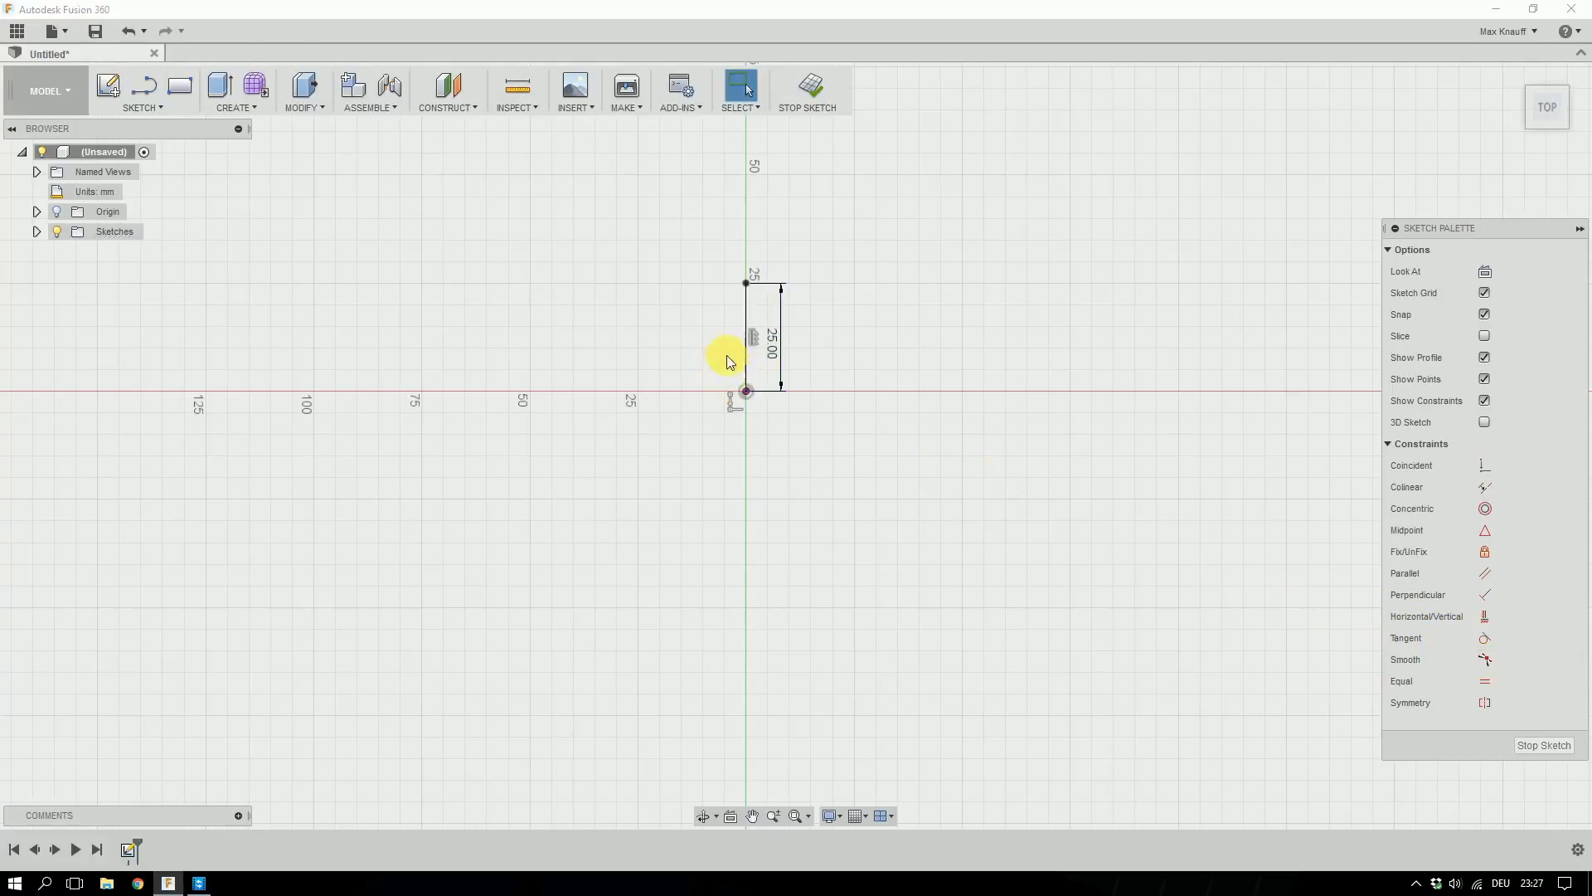
left_click(747, 283)
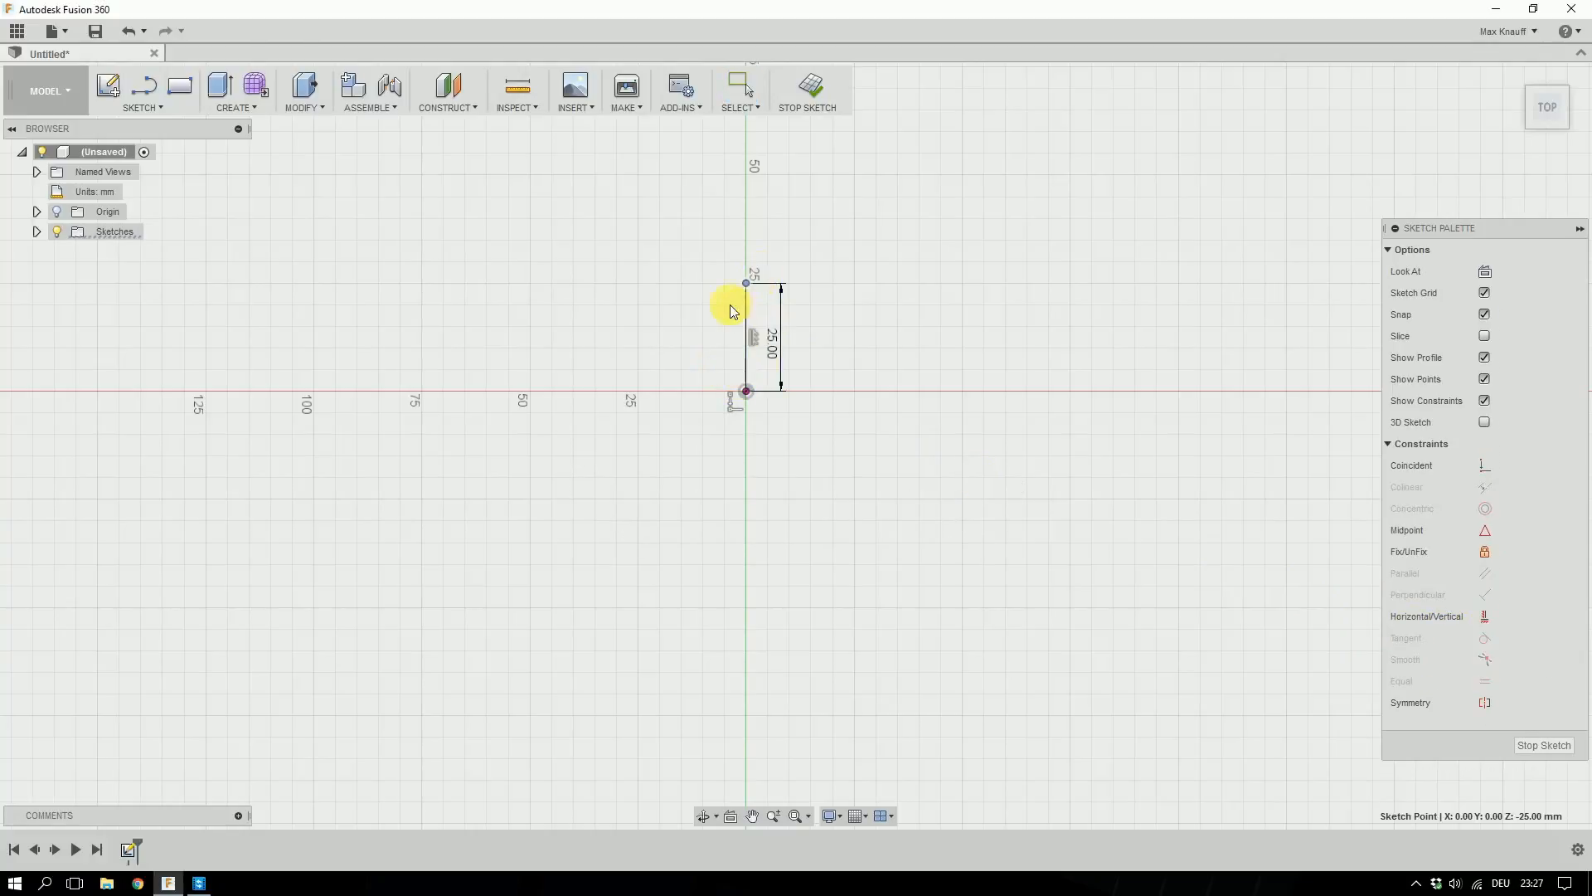
left_click(702, 308)
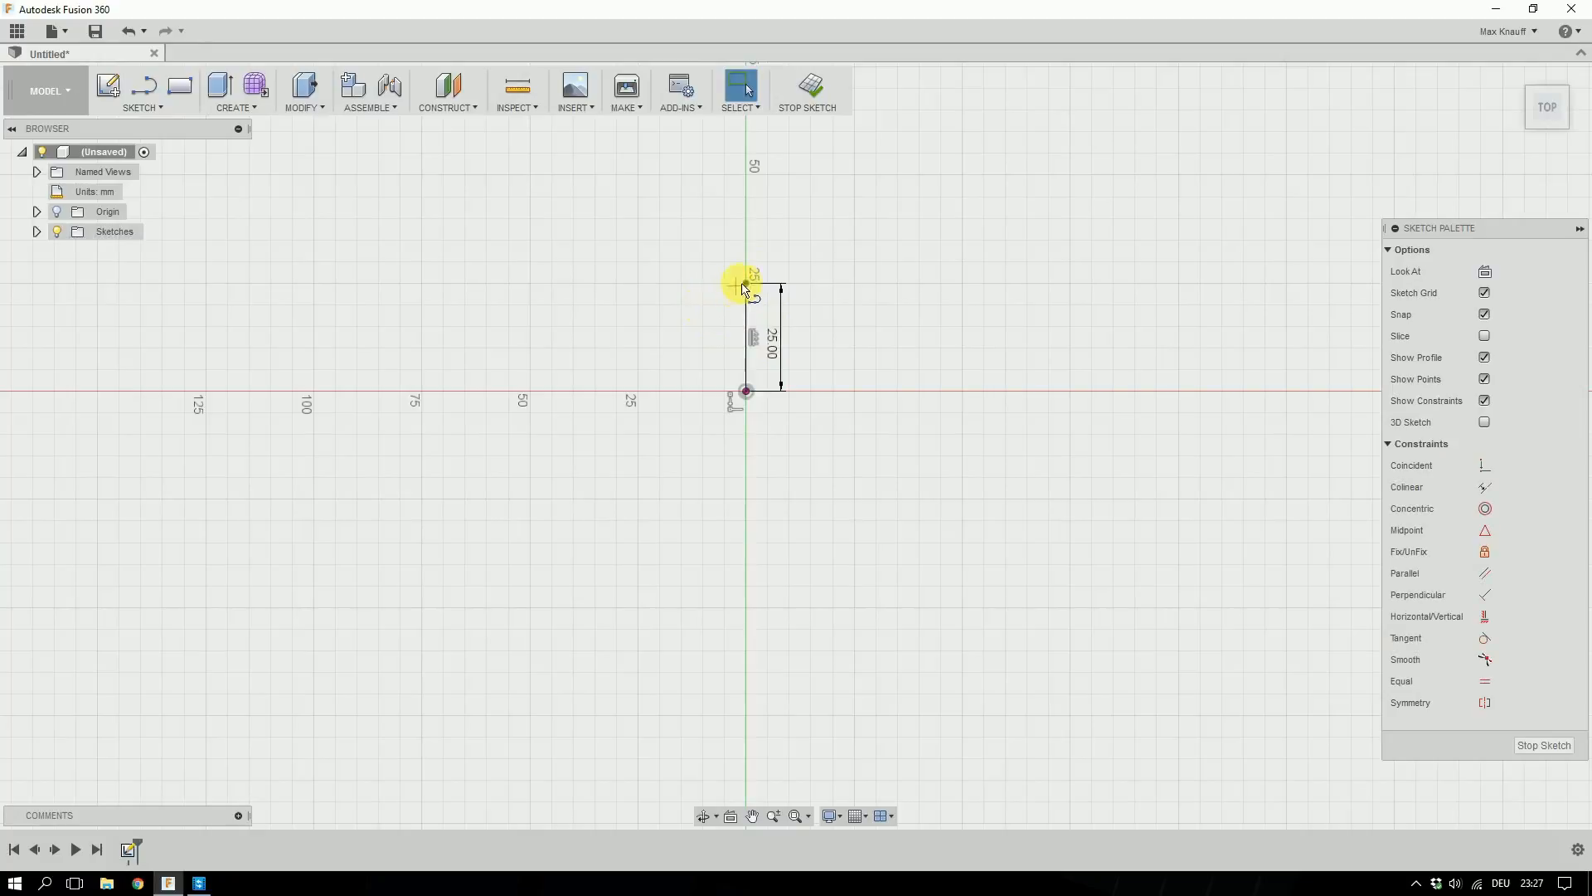
Complete a closed trapezoid with a horizontal upper edge about 50 mm long, a slanted left edge and a lower edge about 35 mm long ending at the origin.
key("l")
left_click_drag(747, 283, 651, 290)
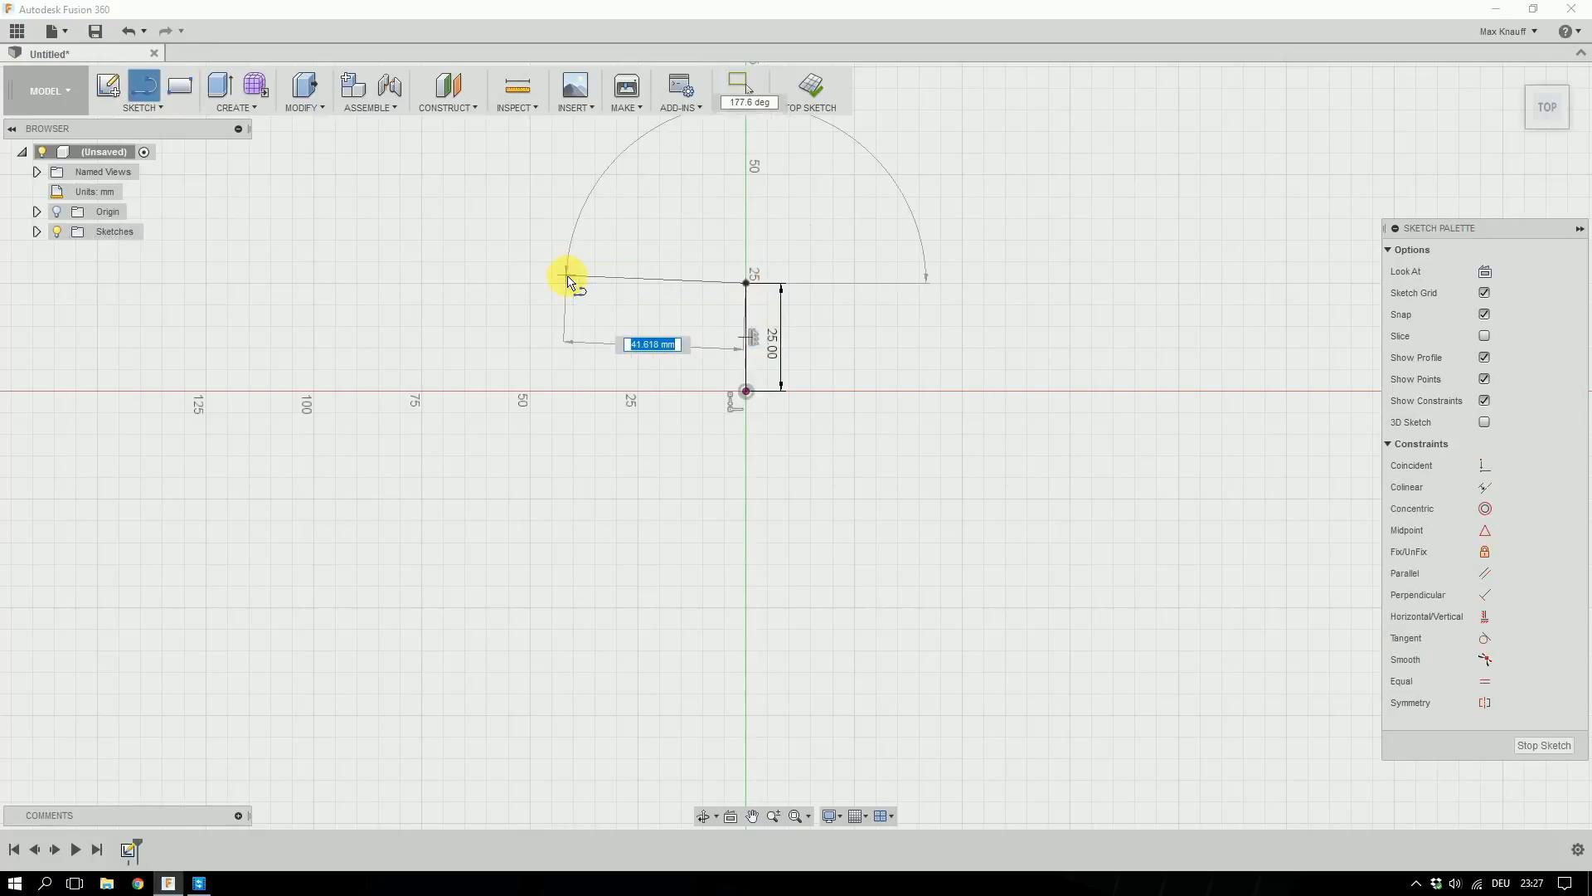
left_click(531, 287)
left_click(593, 391)
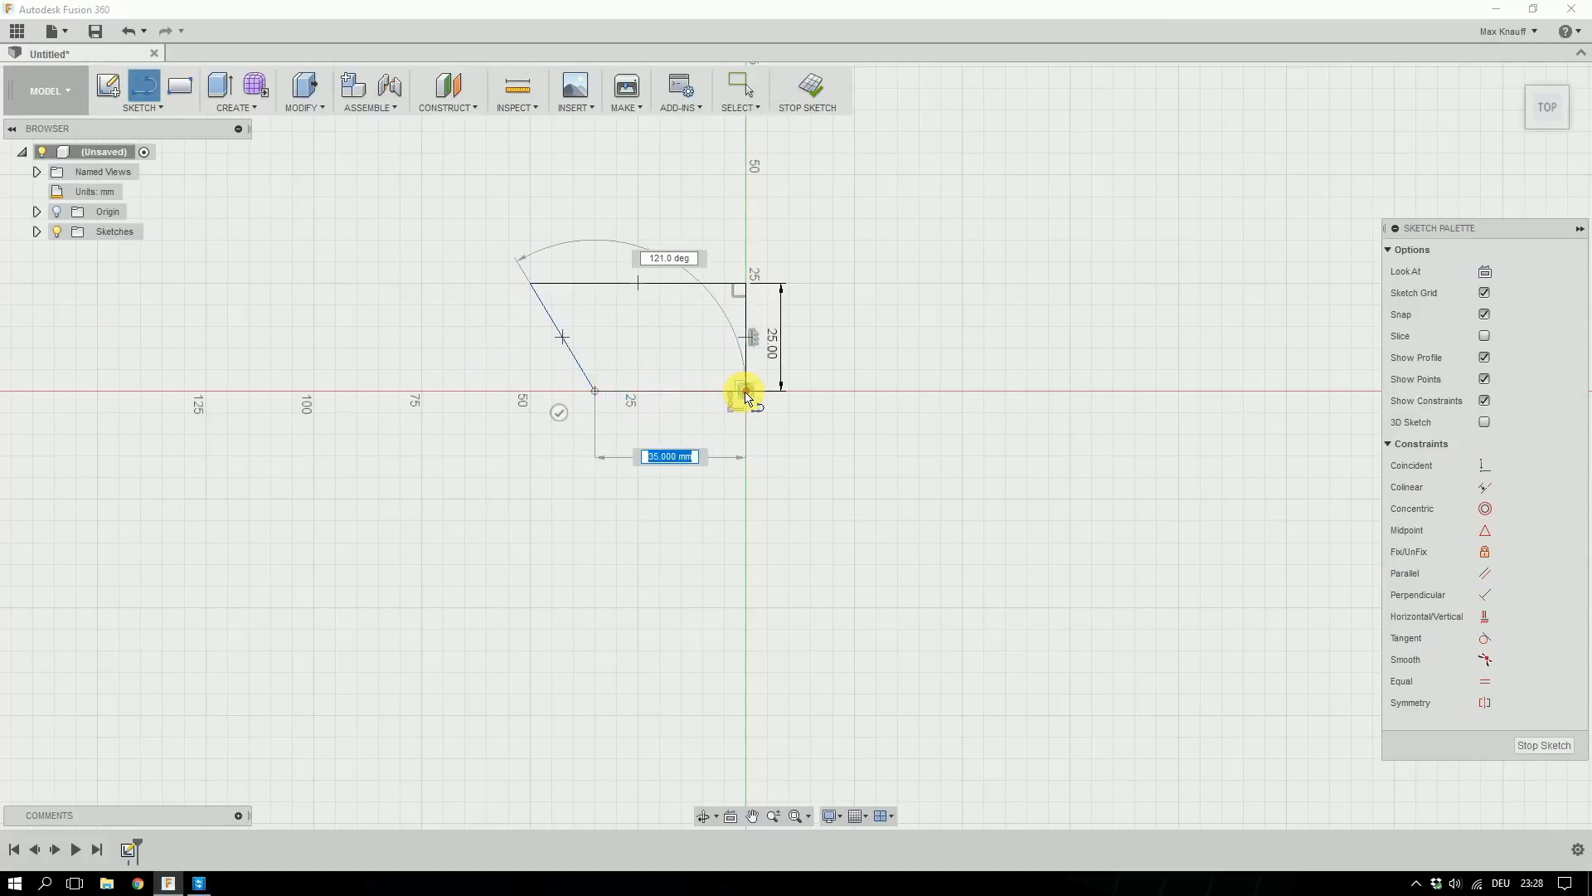
left_click(746, 391)
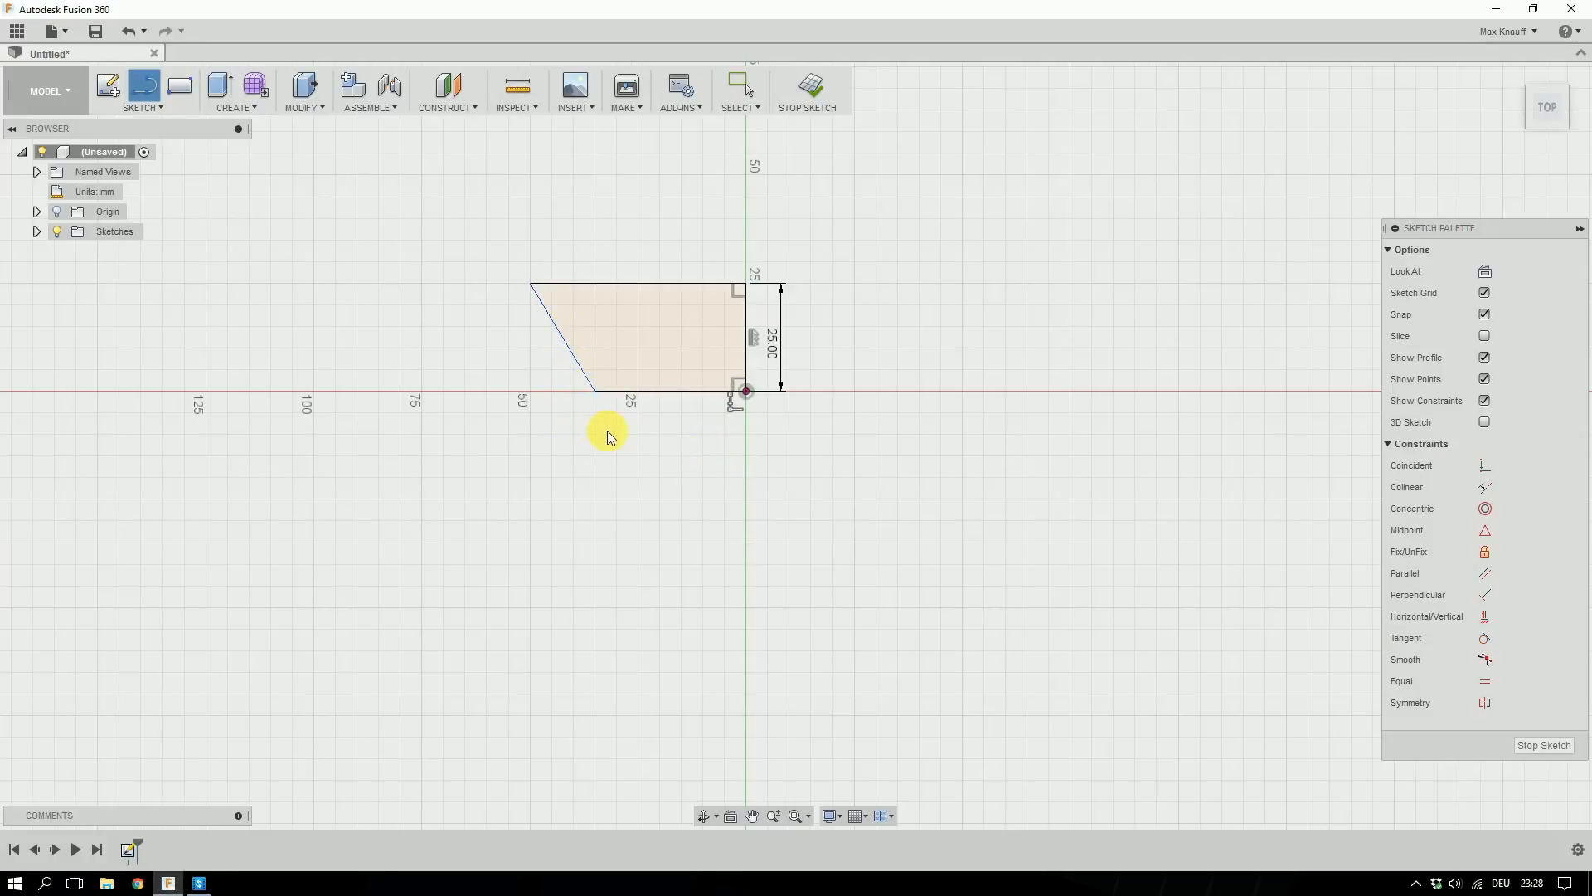
key("Escape")
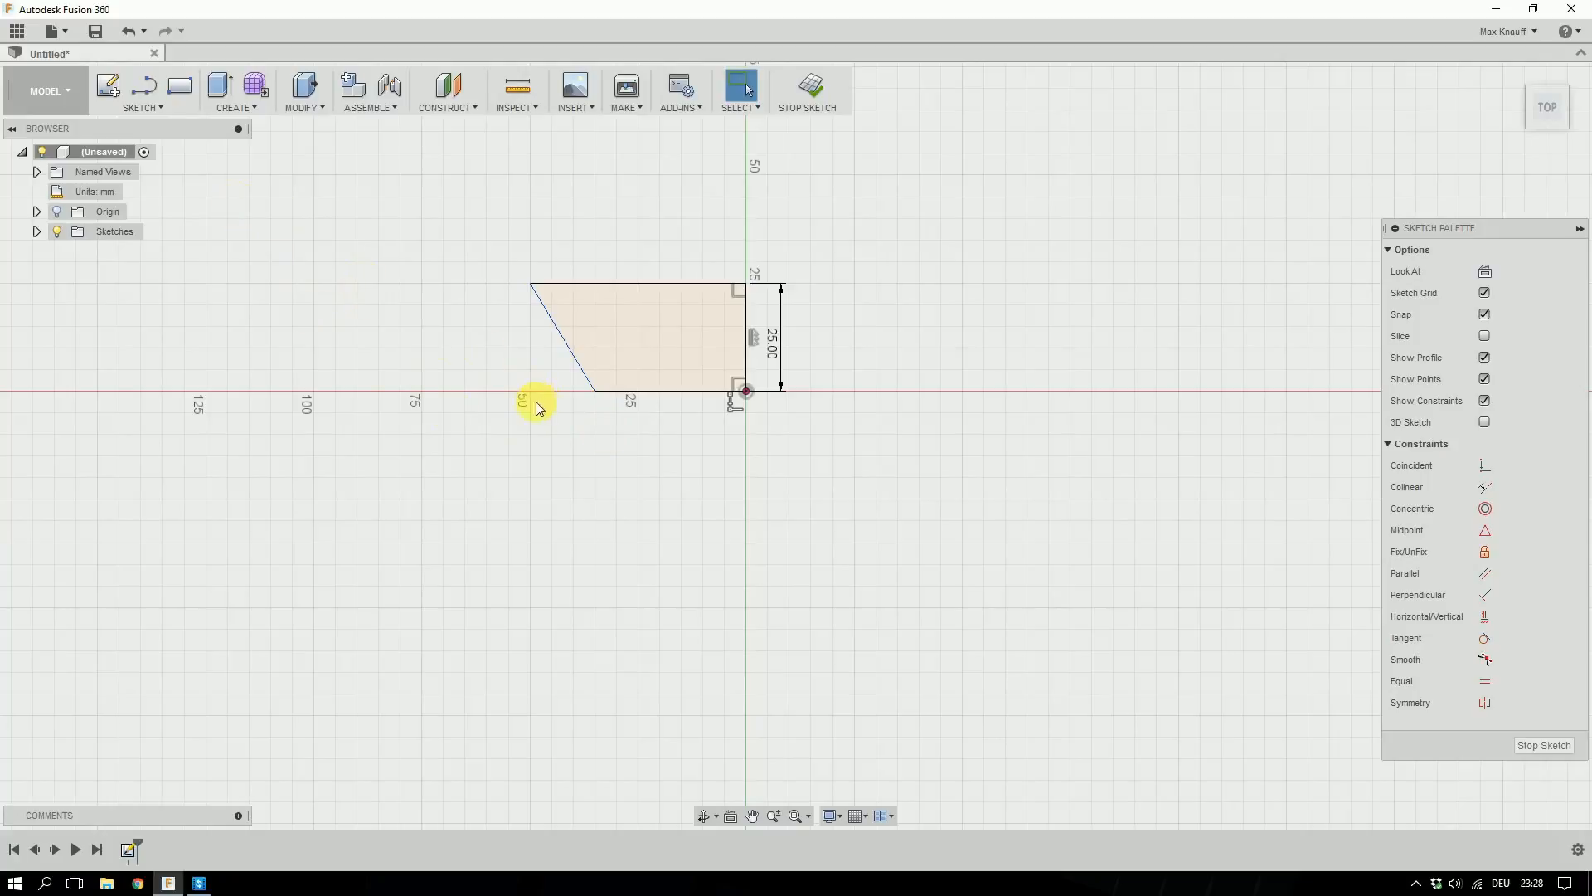
right_click(643, 443)
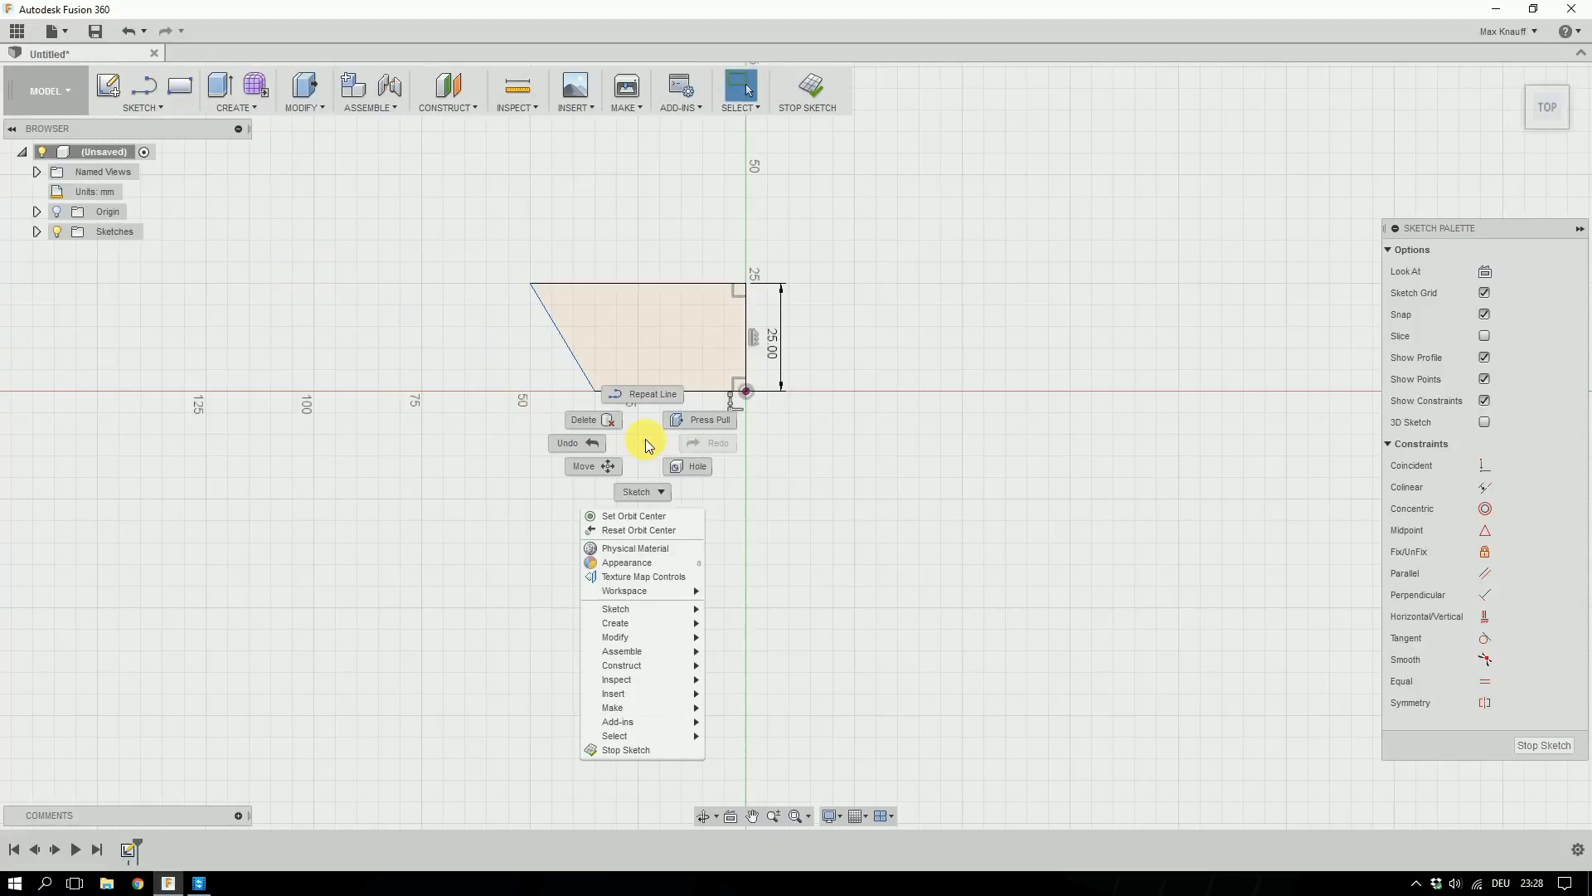
left_click(654, 494)
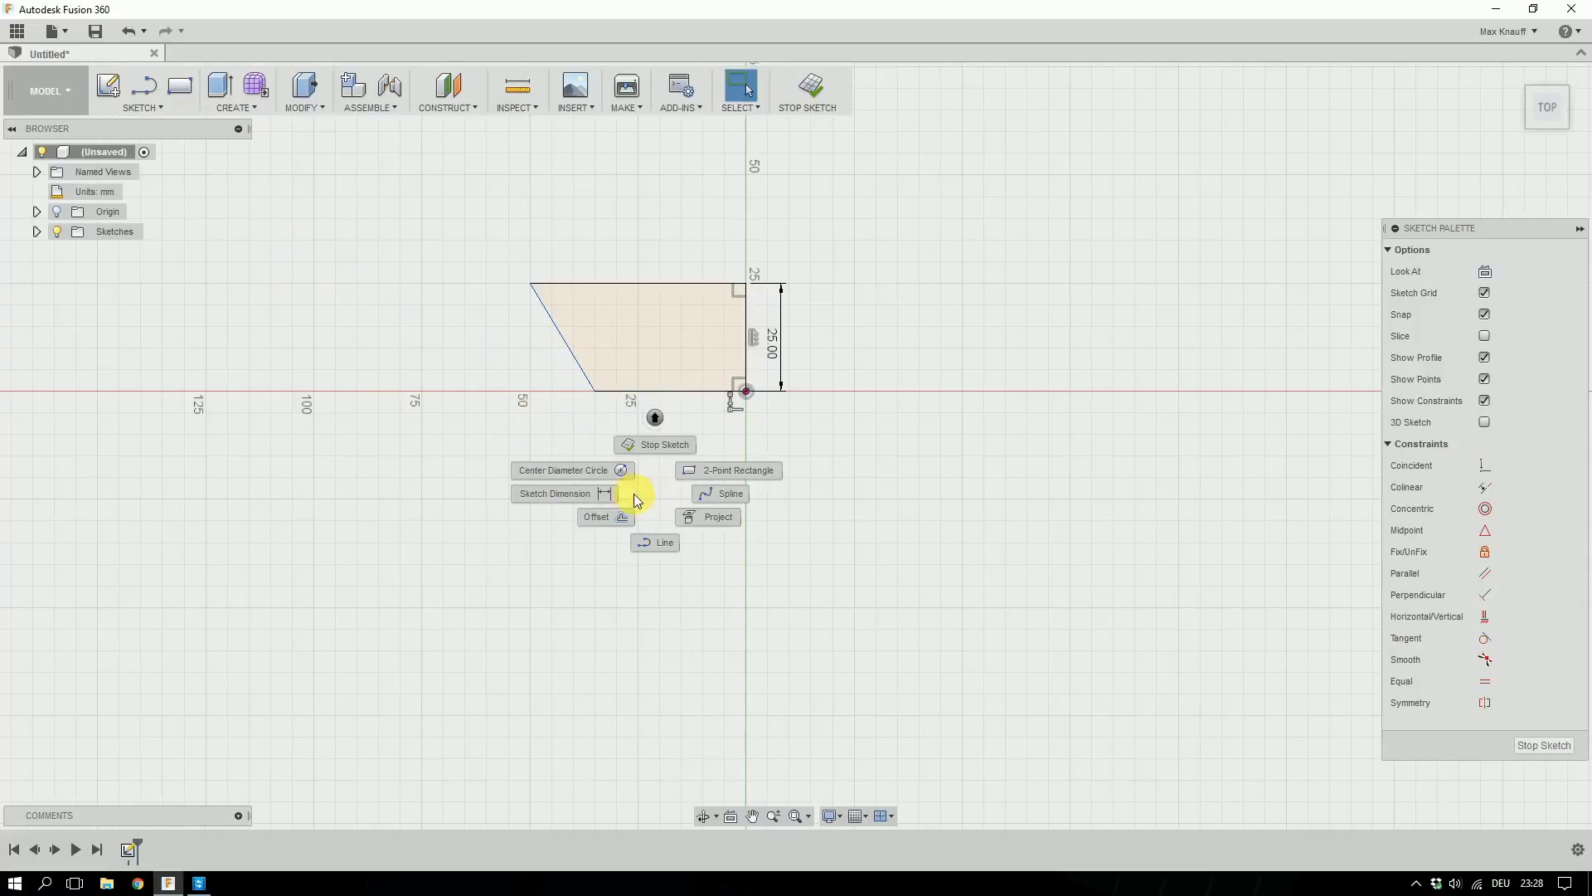
left_click(641, 492)
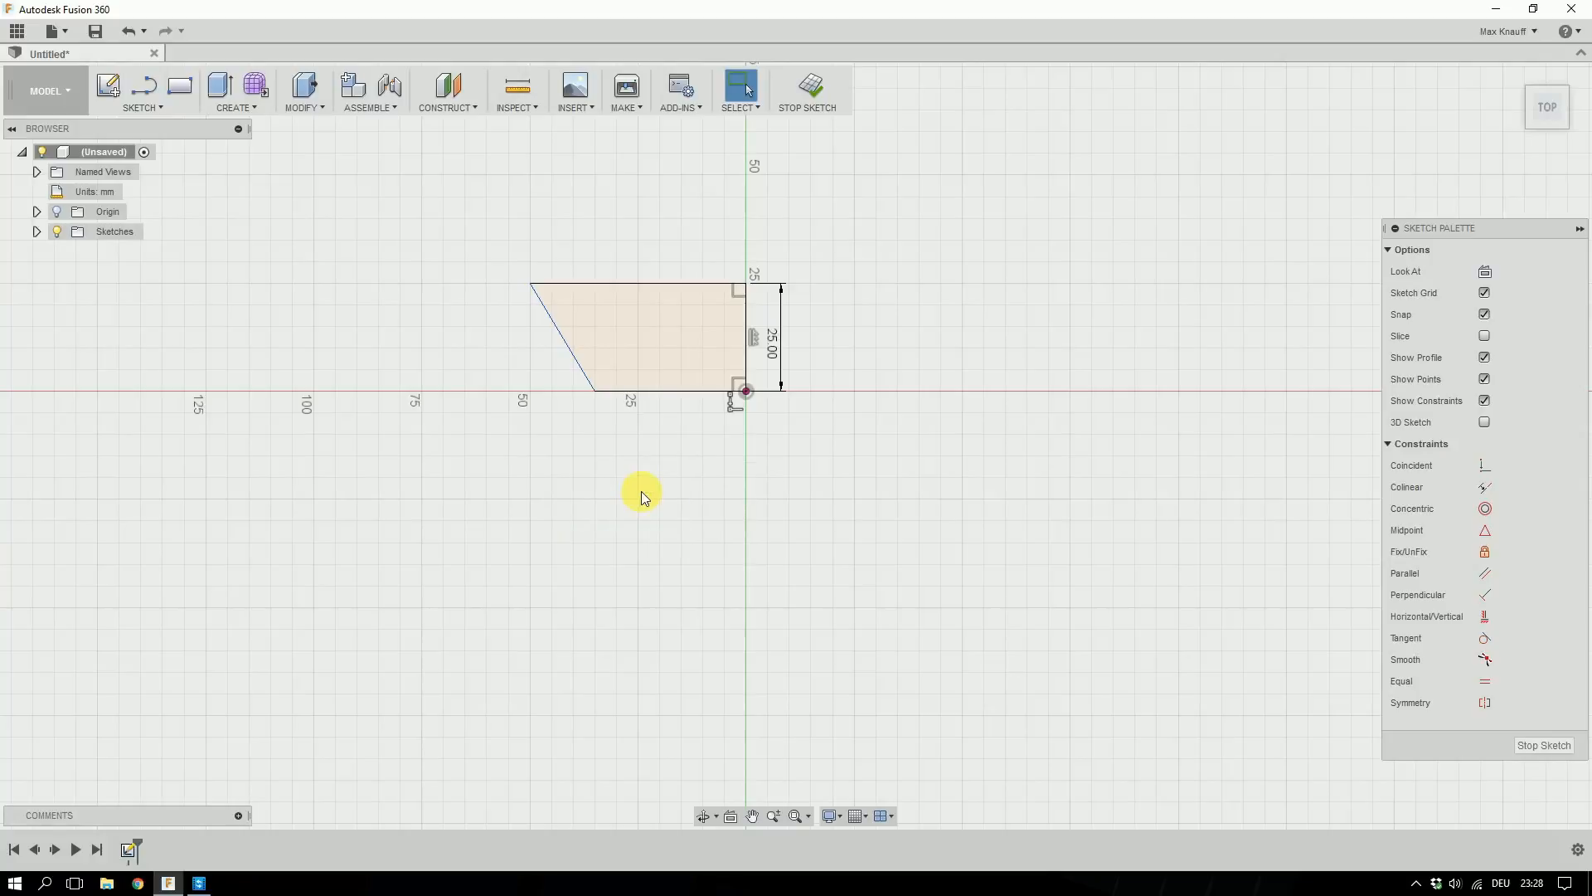
key("l")
Dimension the angle between the slanted left edge and the vertical right edge as 30 degrees.
left_click(146, 106)
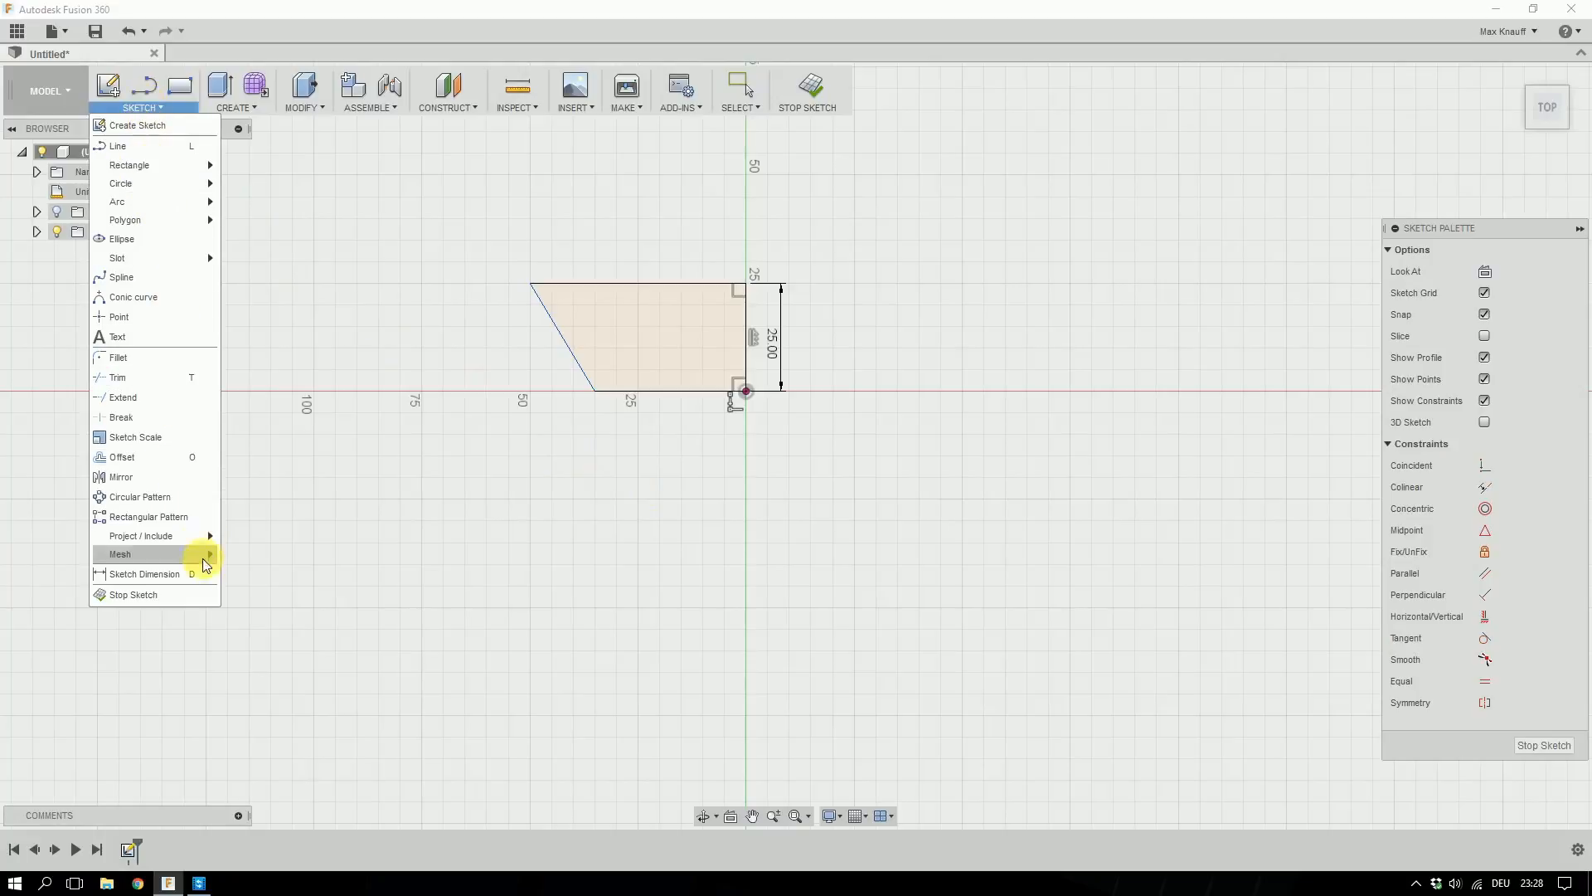
left_click(186, 576)
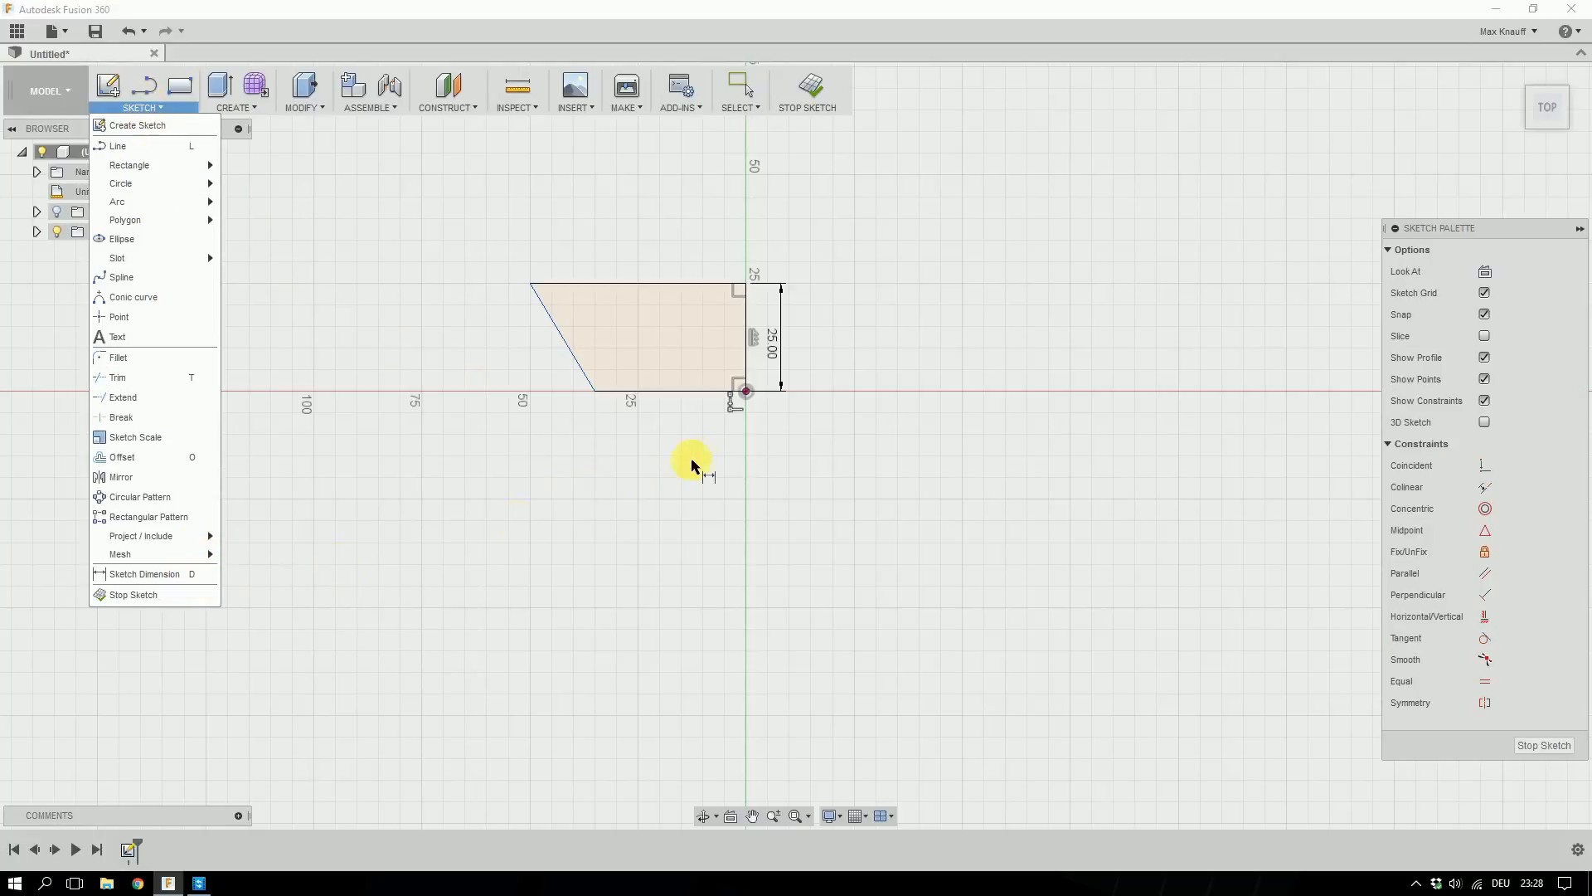
left_click(571, 357)
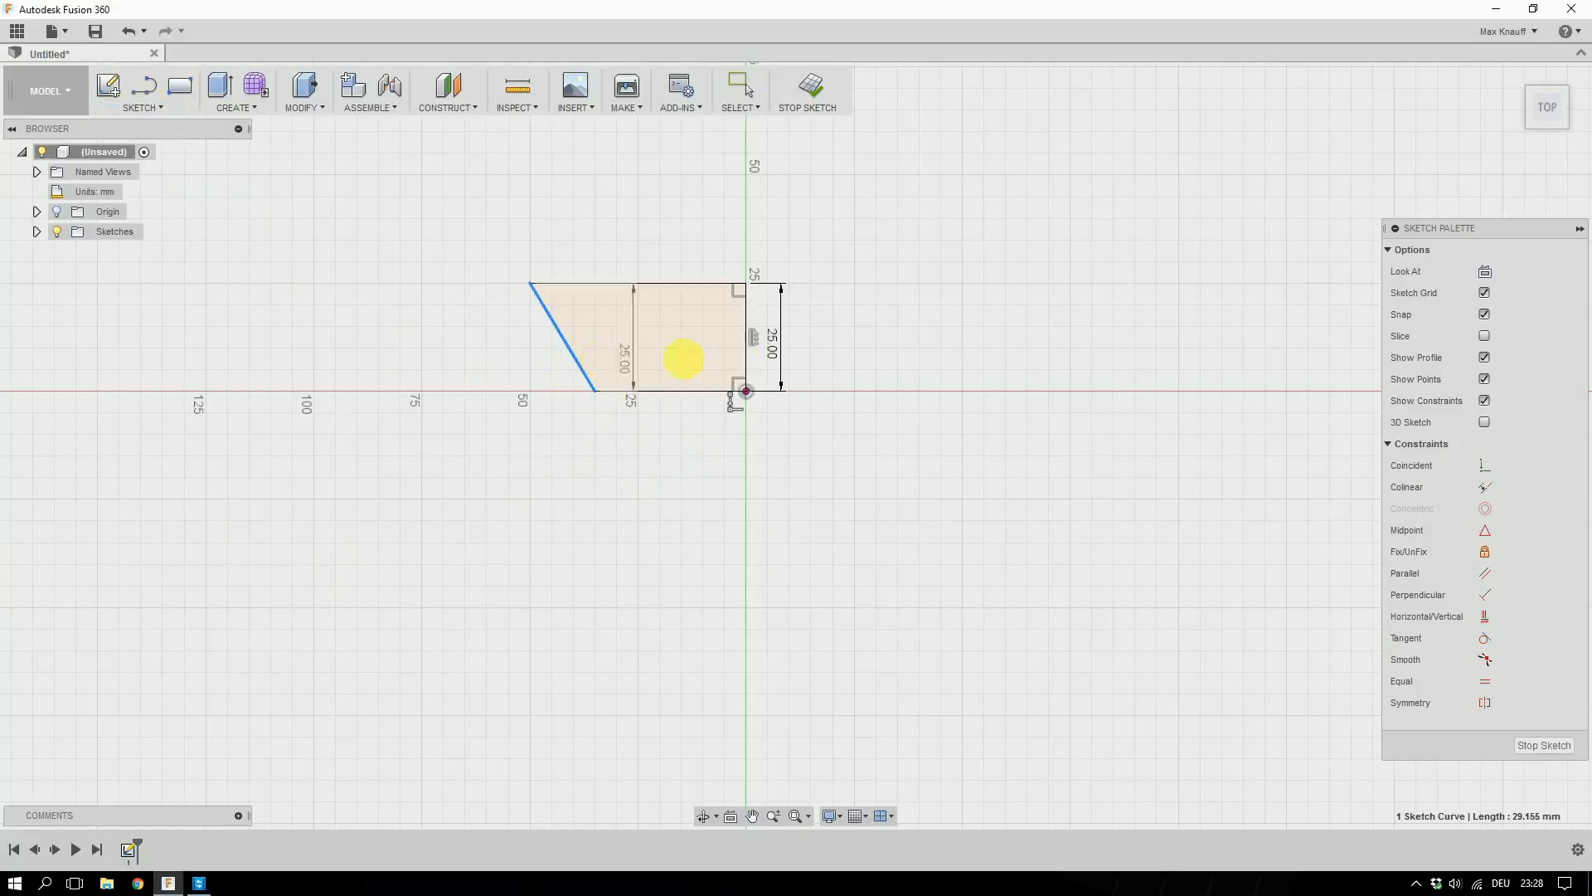
left_click(746, 356)
left_click(707, 468)
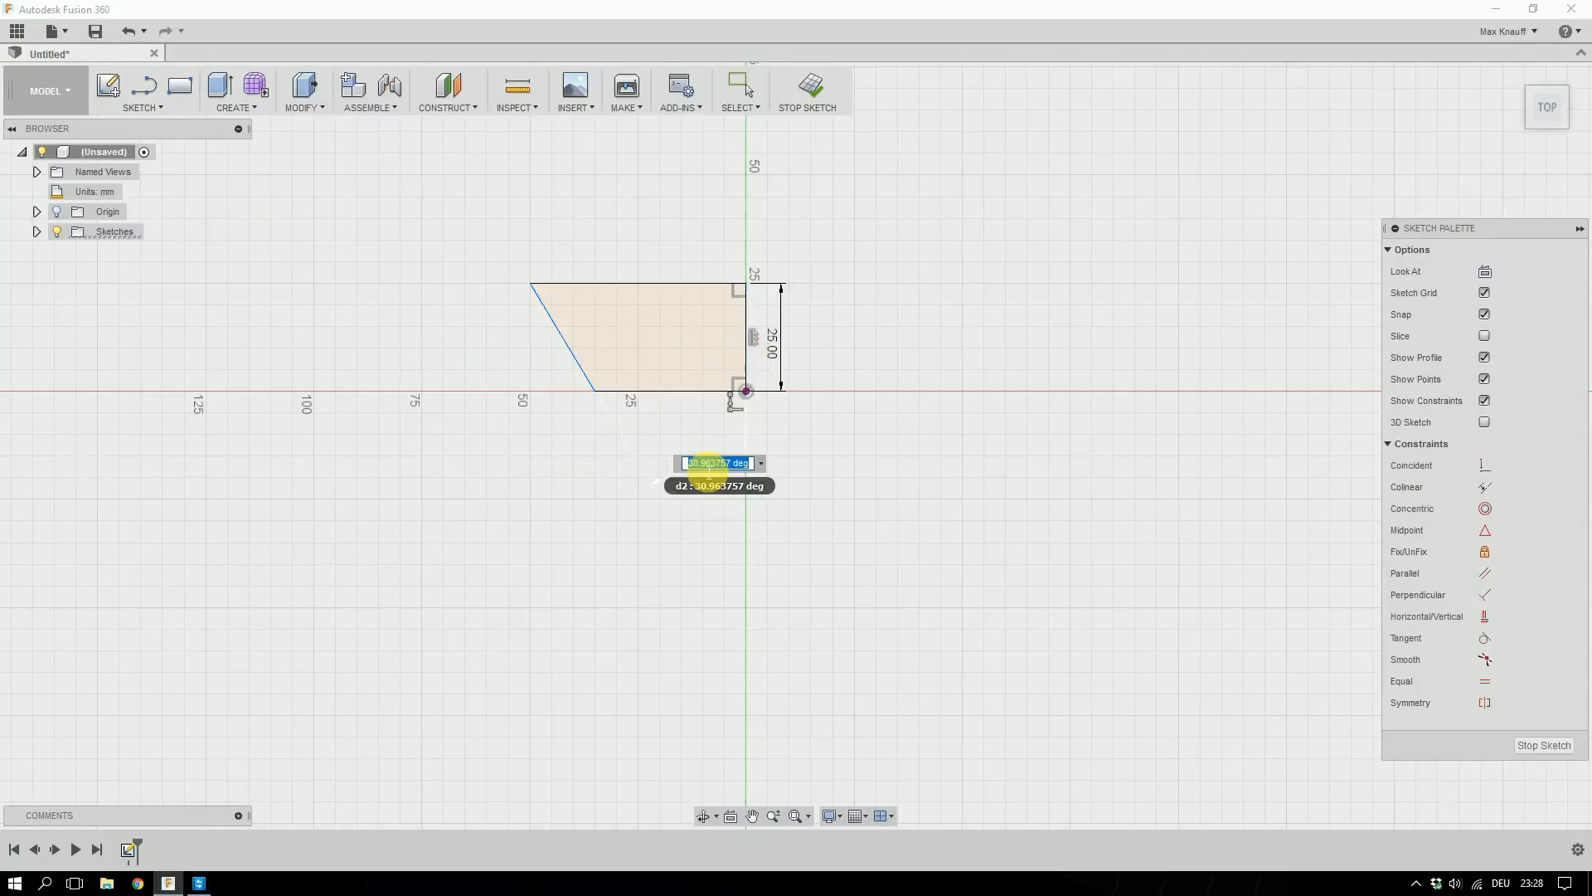
type("30")
key("Return")
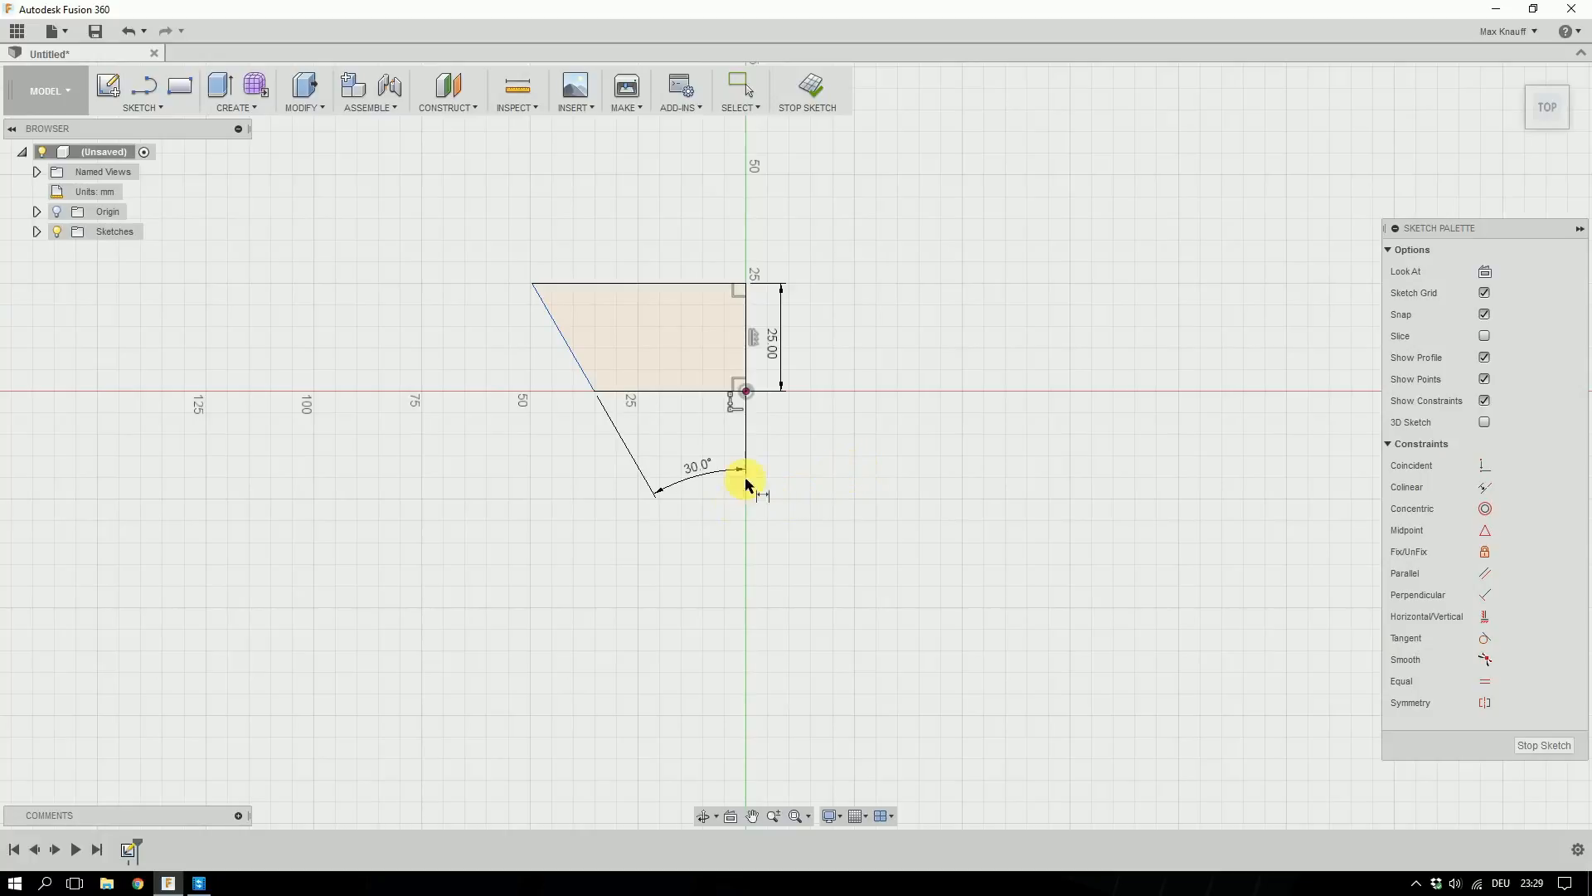
Dimension the trapezoid's lower edge from the origin to the slanted edge as 40 mm and finish the sketch.
left_click(746, 392)
left_click(594, 391)
left_click(685, 560)
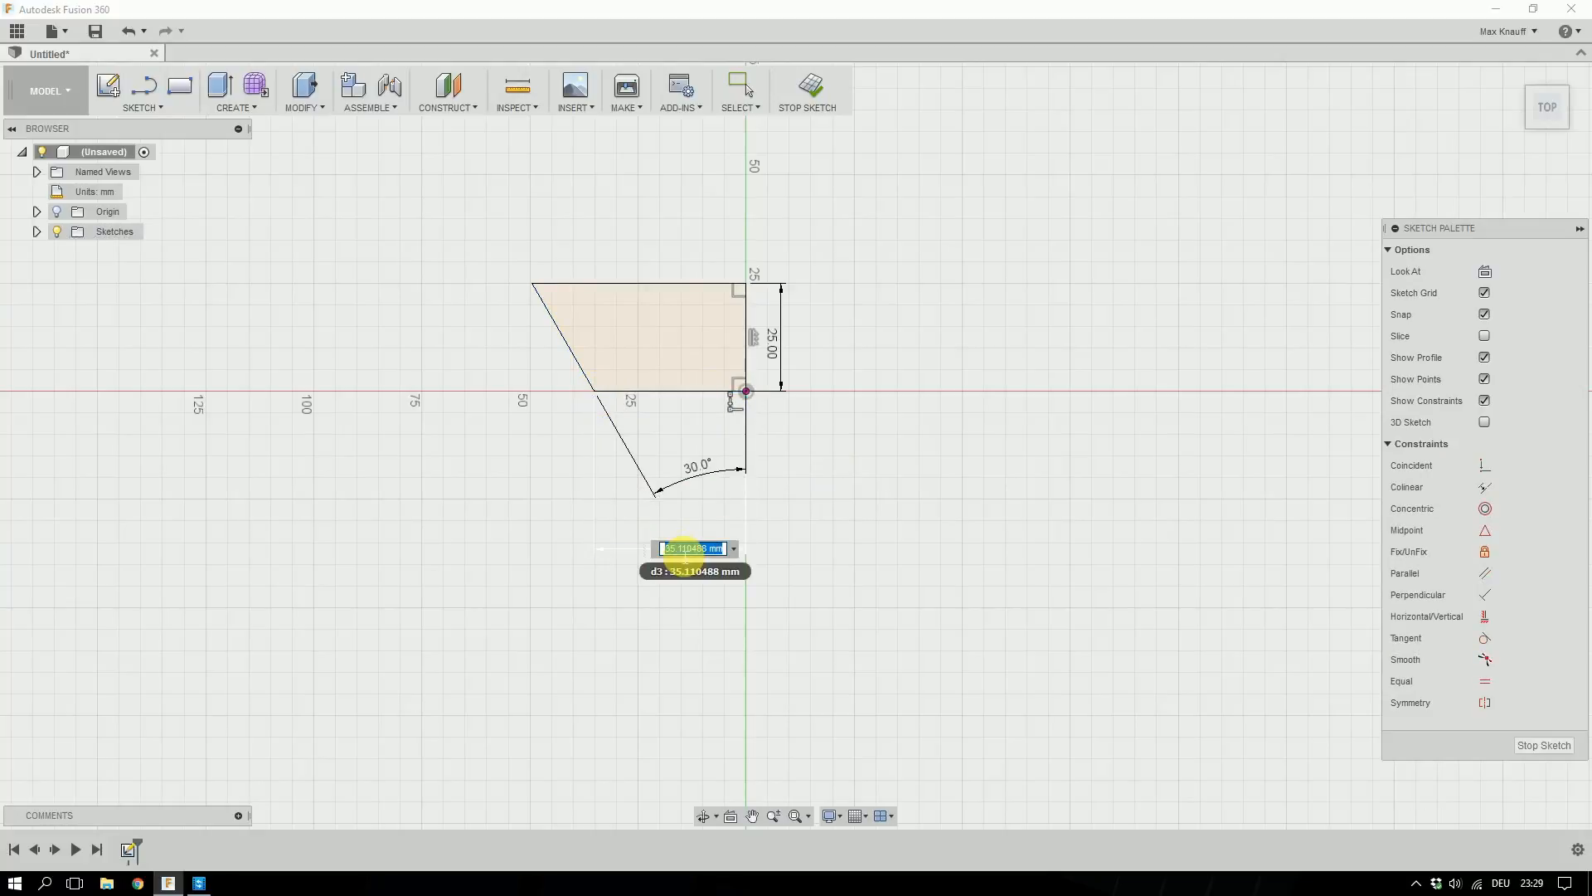
type("40")
key("Return")
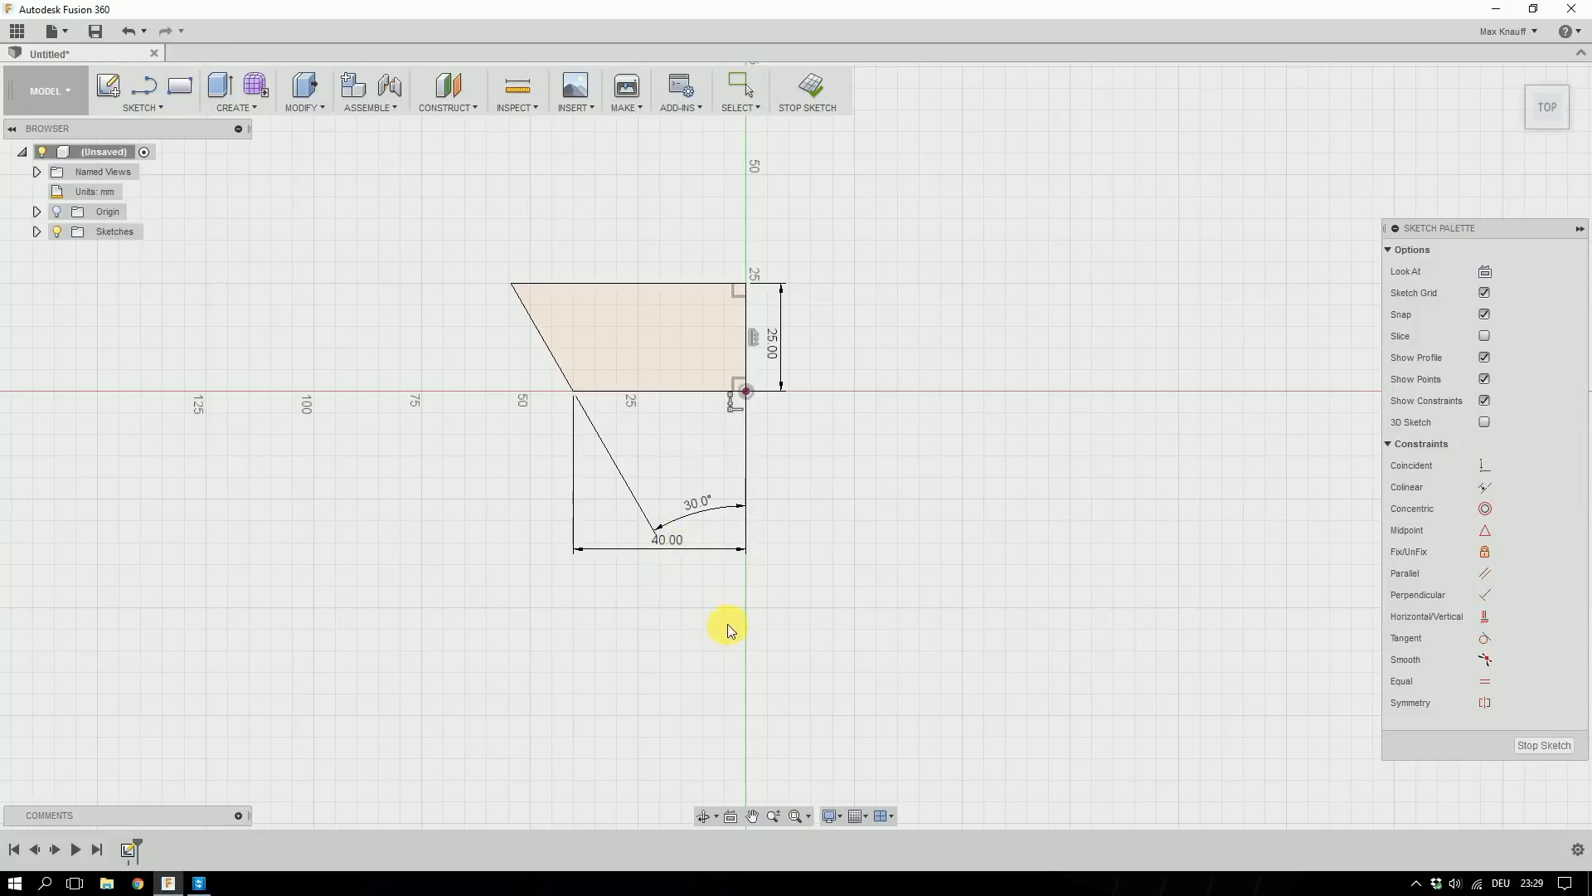
left_click(1529, 752)
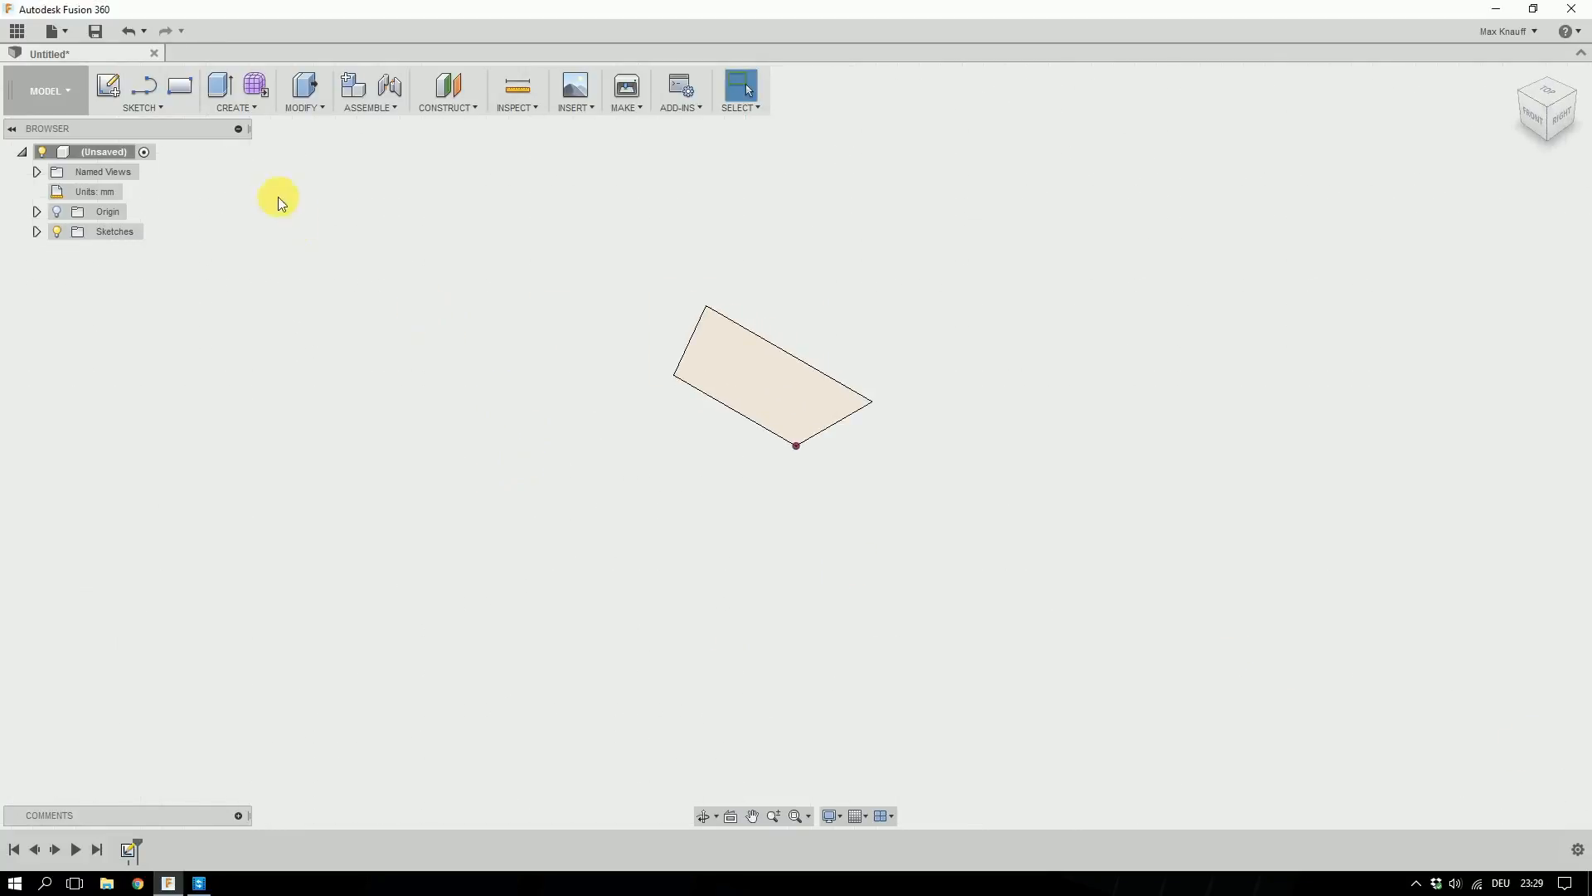
Extrude the trapezoid profile 2.5 mm upward as a new body using Press Pull.
left_click(236, 106)
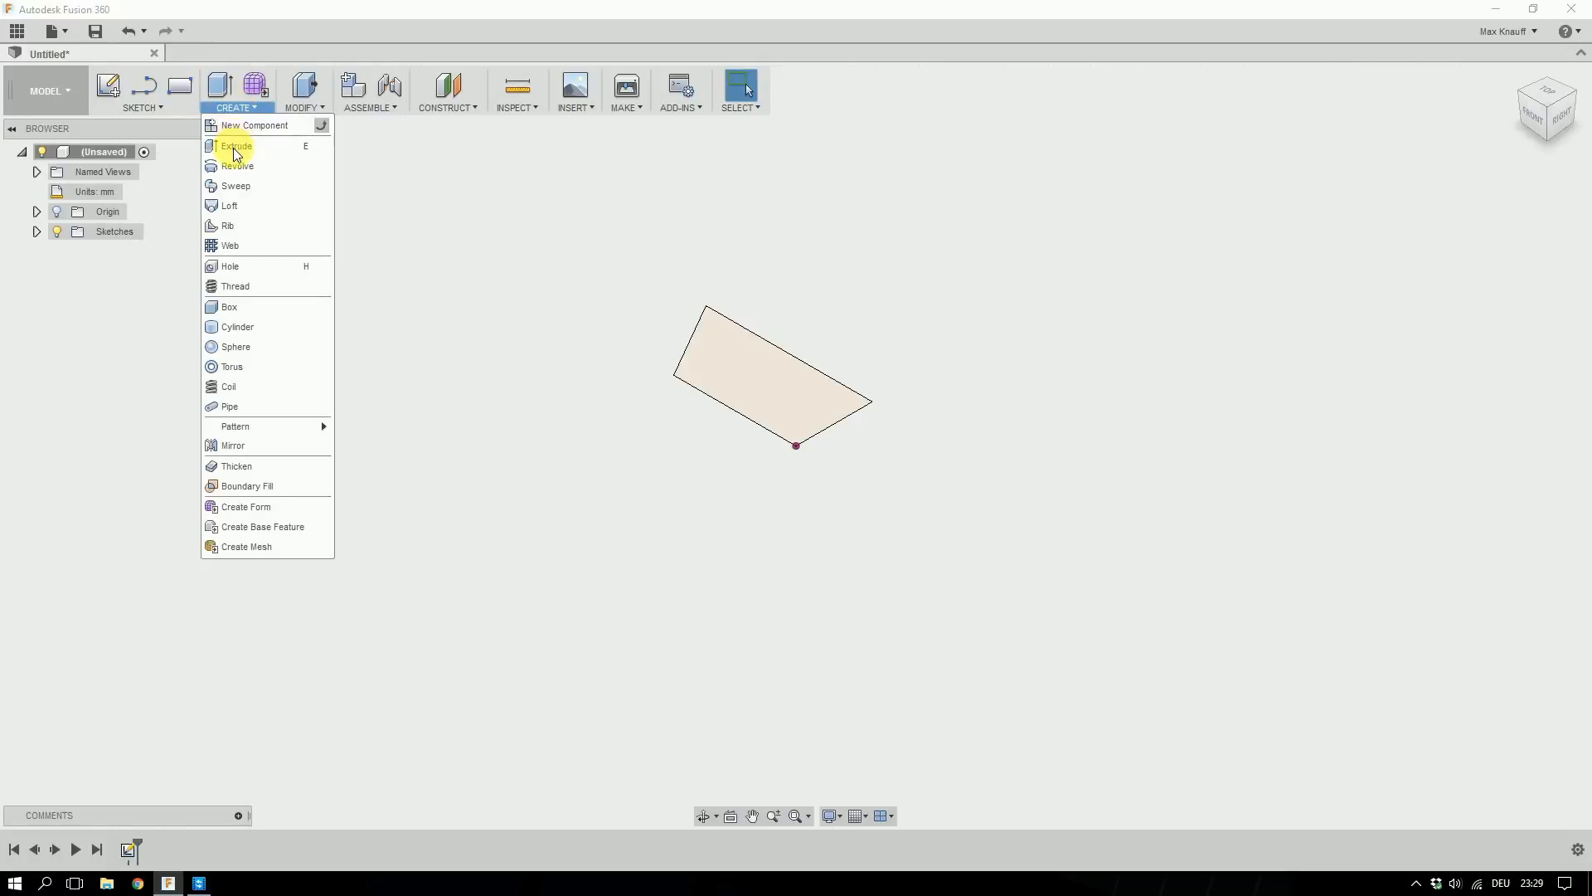
left_click(300, 107)
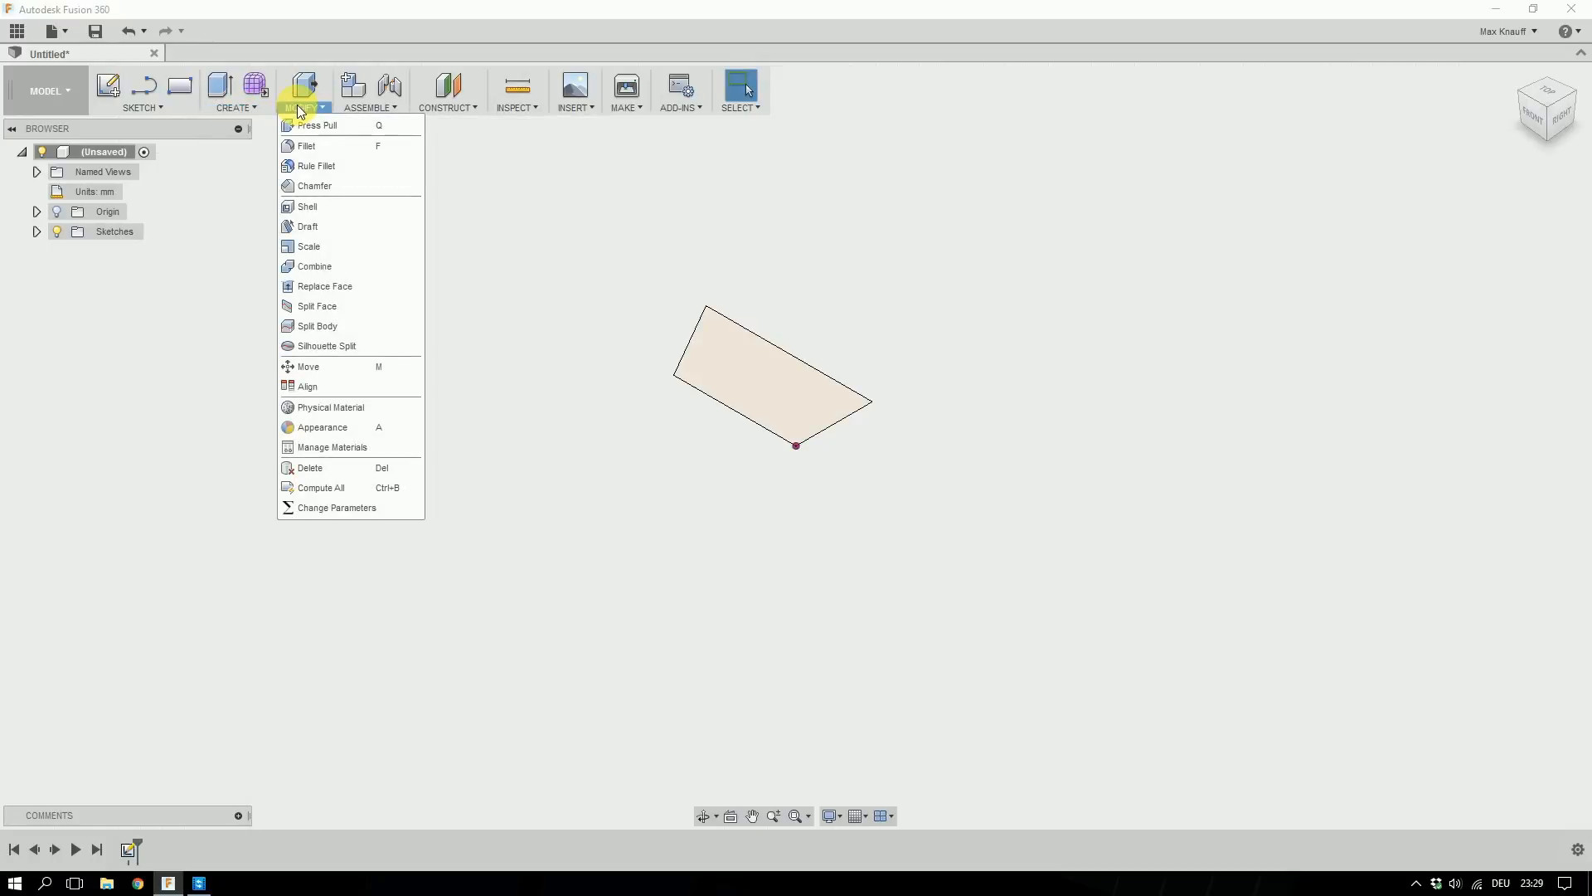
left_click(301, 123)
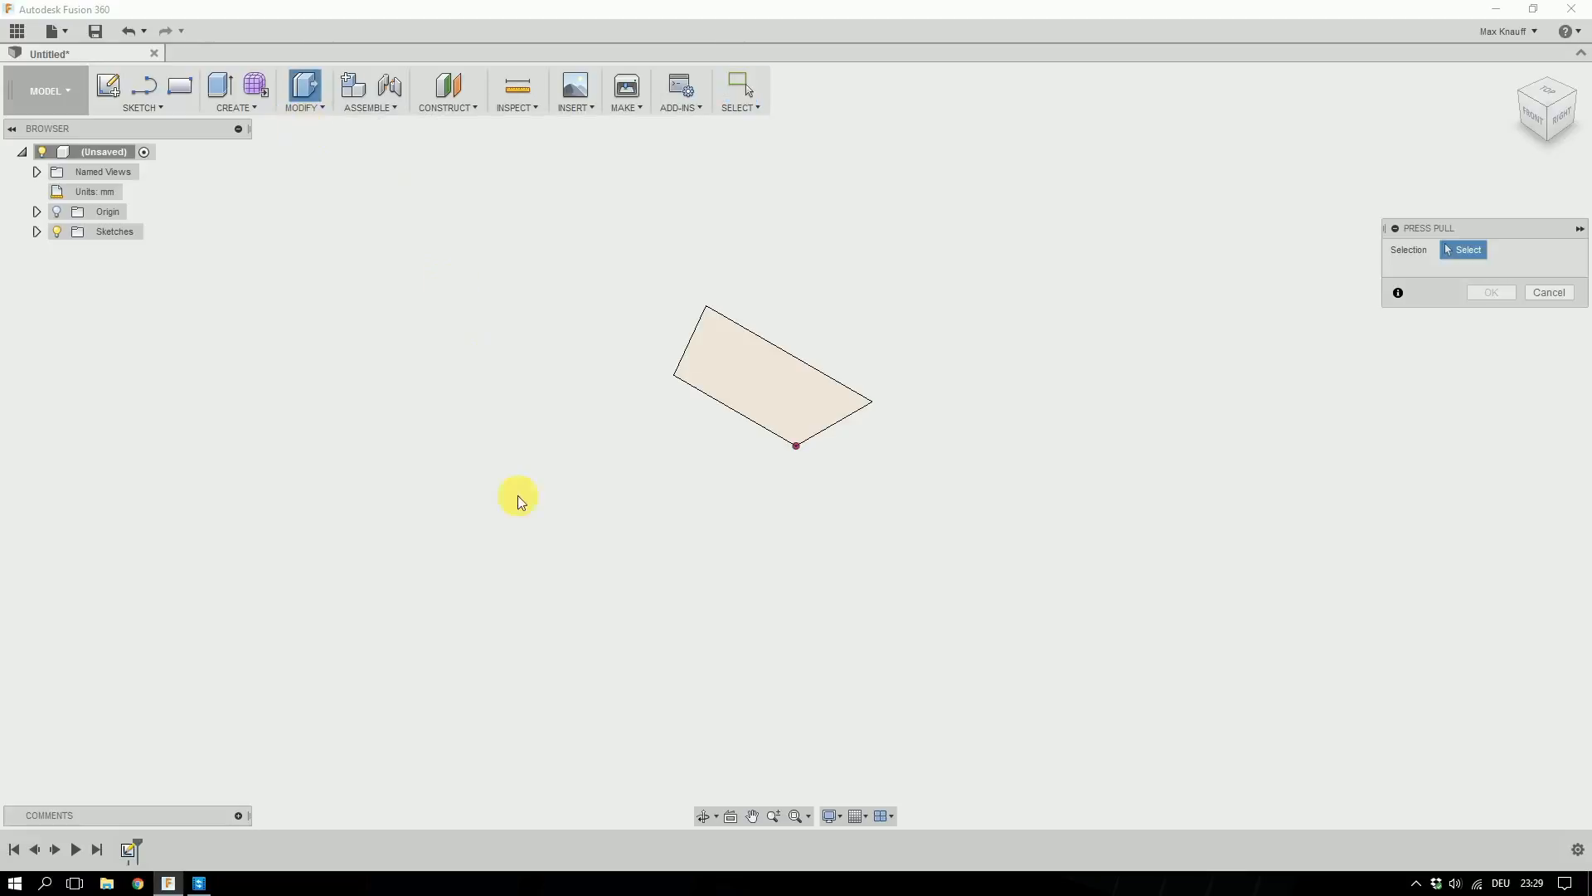
left_click(798, 408)
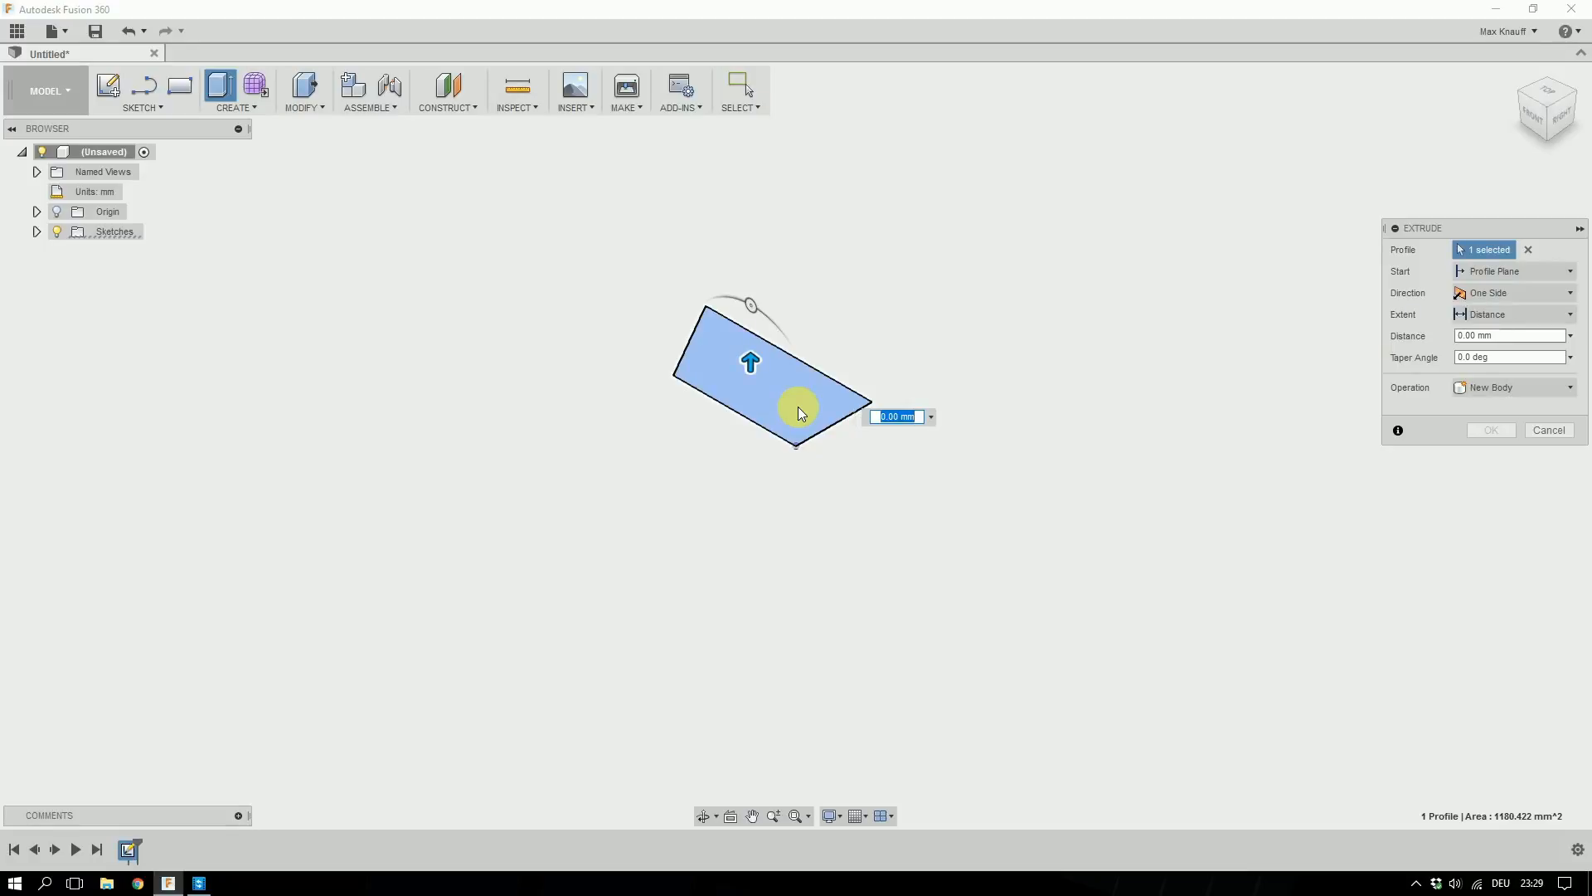
type("2.5")
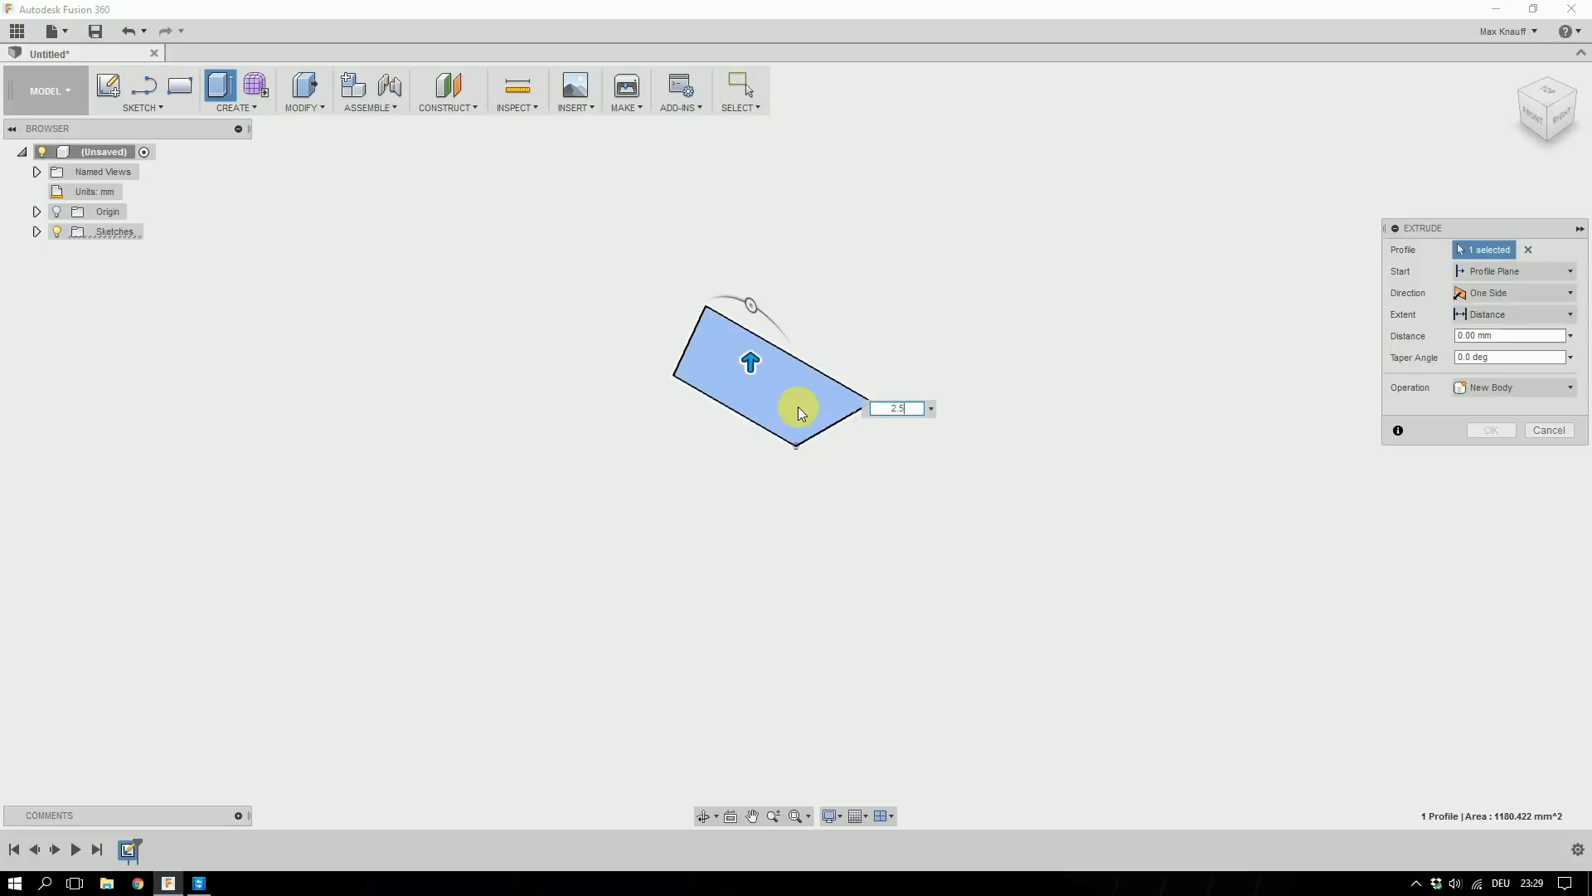
key("Return")
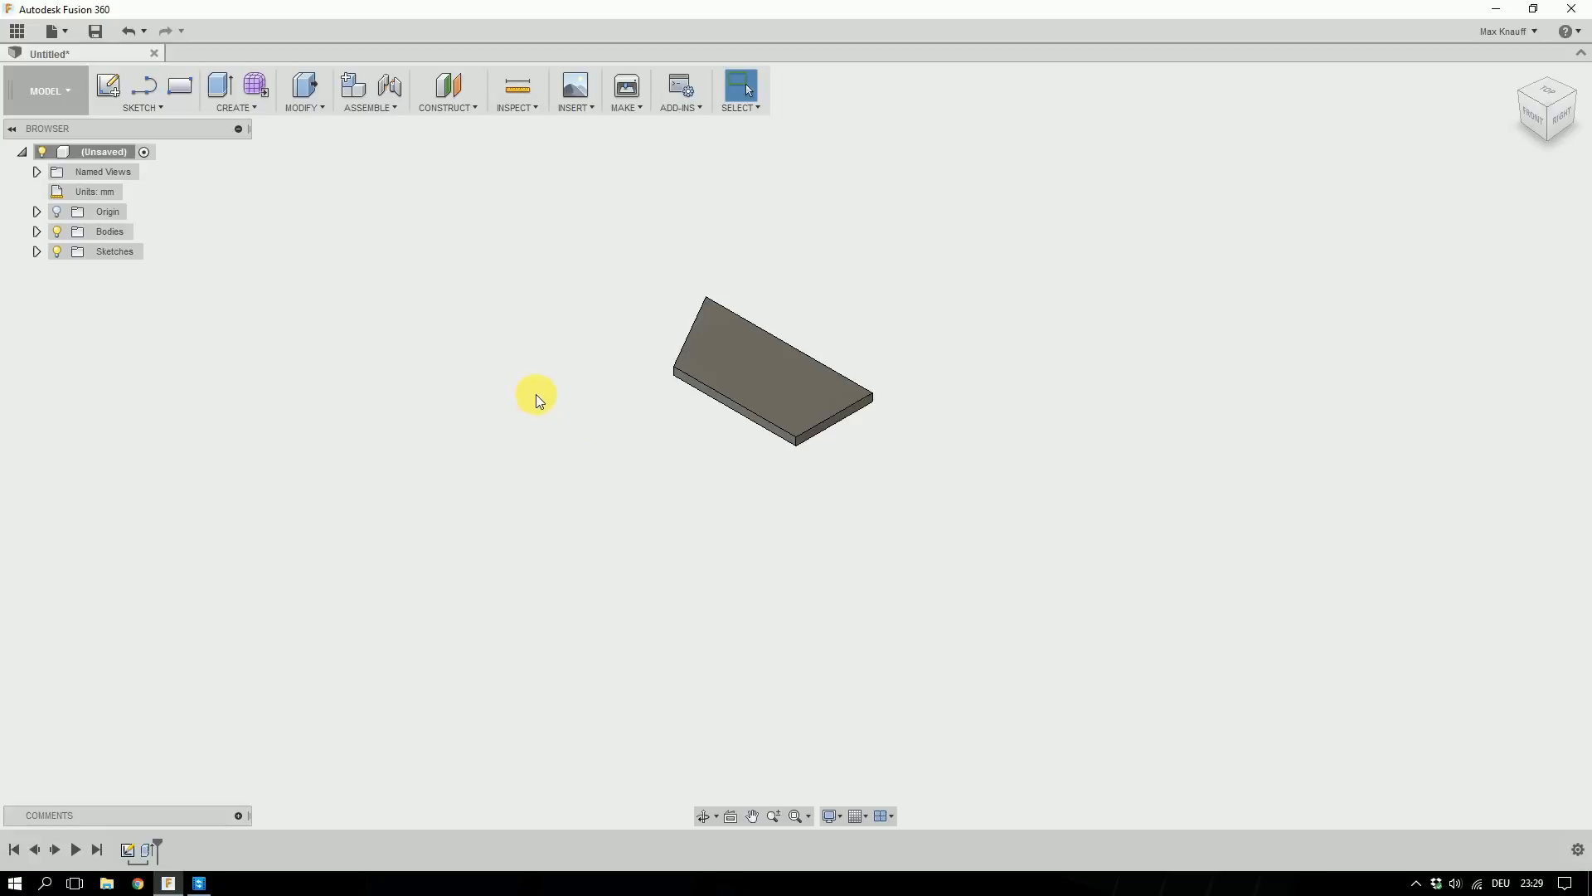
Sketch a slanted line on the plate's top face, just inside the slanted edge, running from the upper edge to the lower edge.
left_click(754, 374)
key("l")
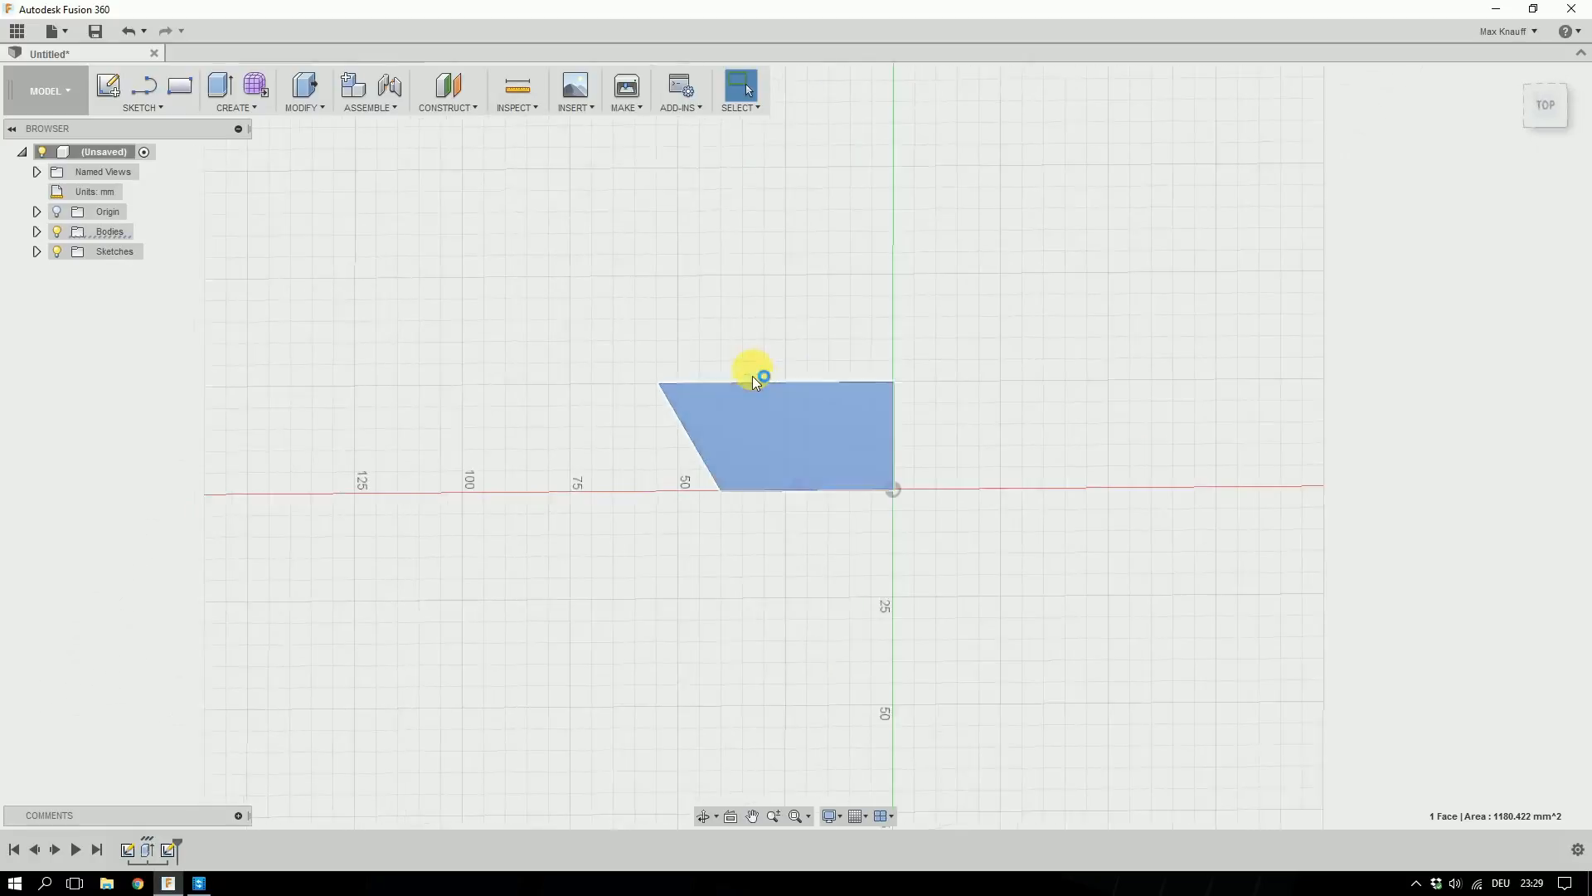
left_click(696, 392)
left_click(759, 498)
key("Escape")
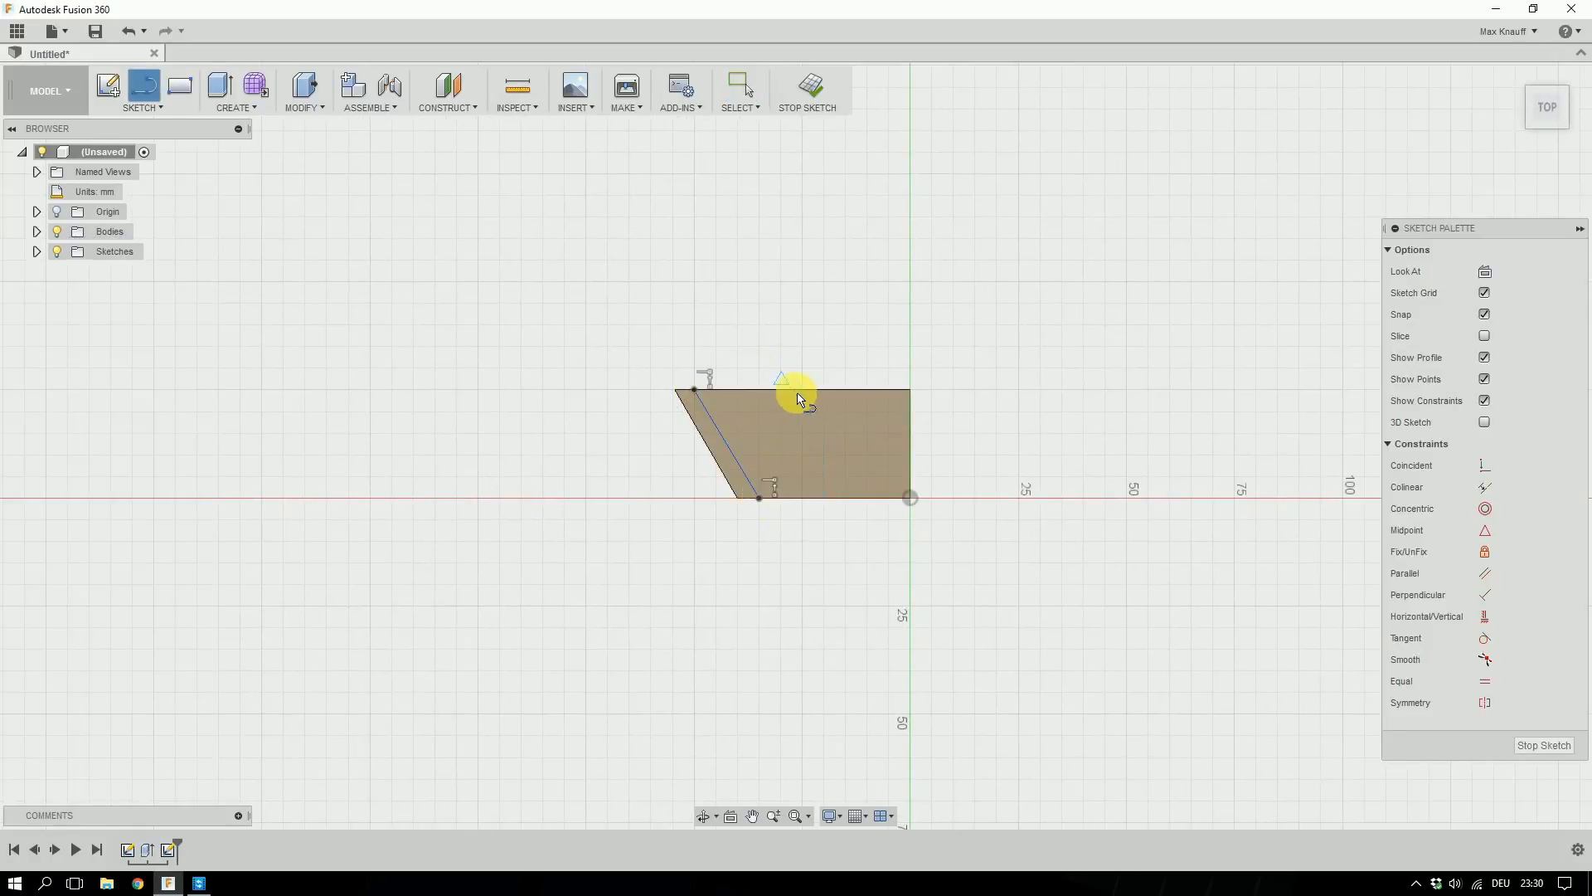
Sketch a second slanted line across the plate's top face, from the upper edge to the lower edge, parallel to the first line.
left_click(795, 390)
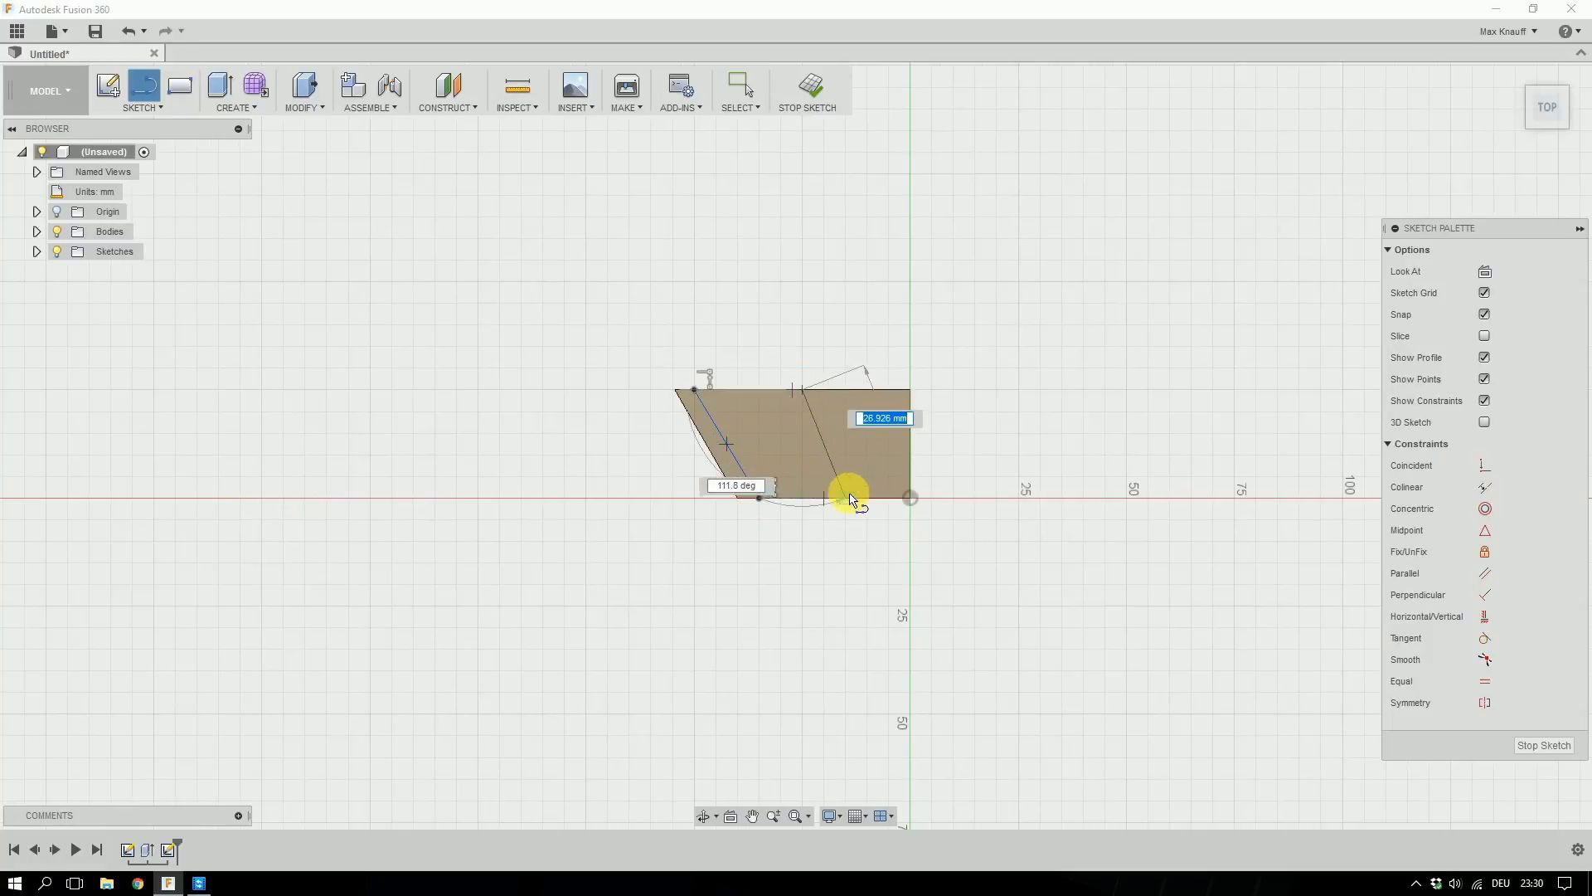
left_click(864, 498)
key("Escape")
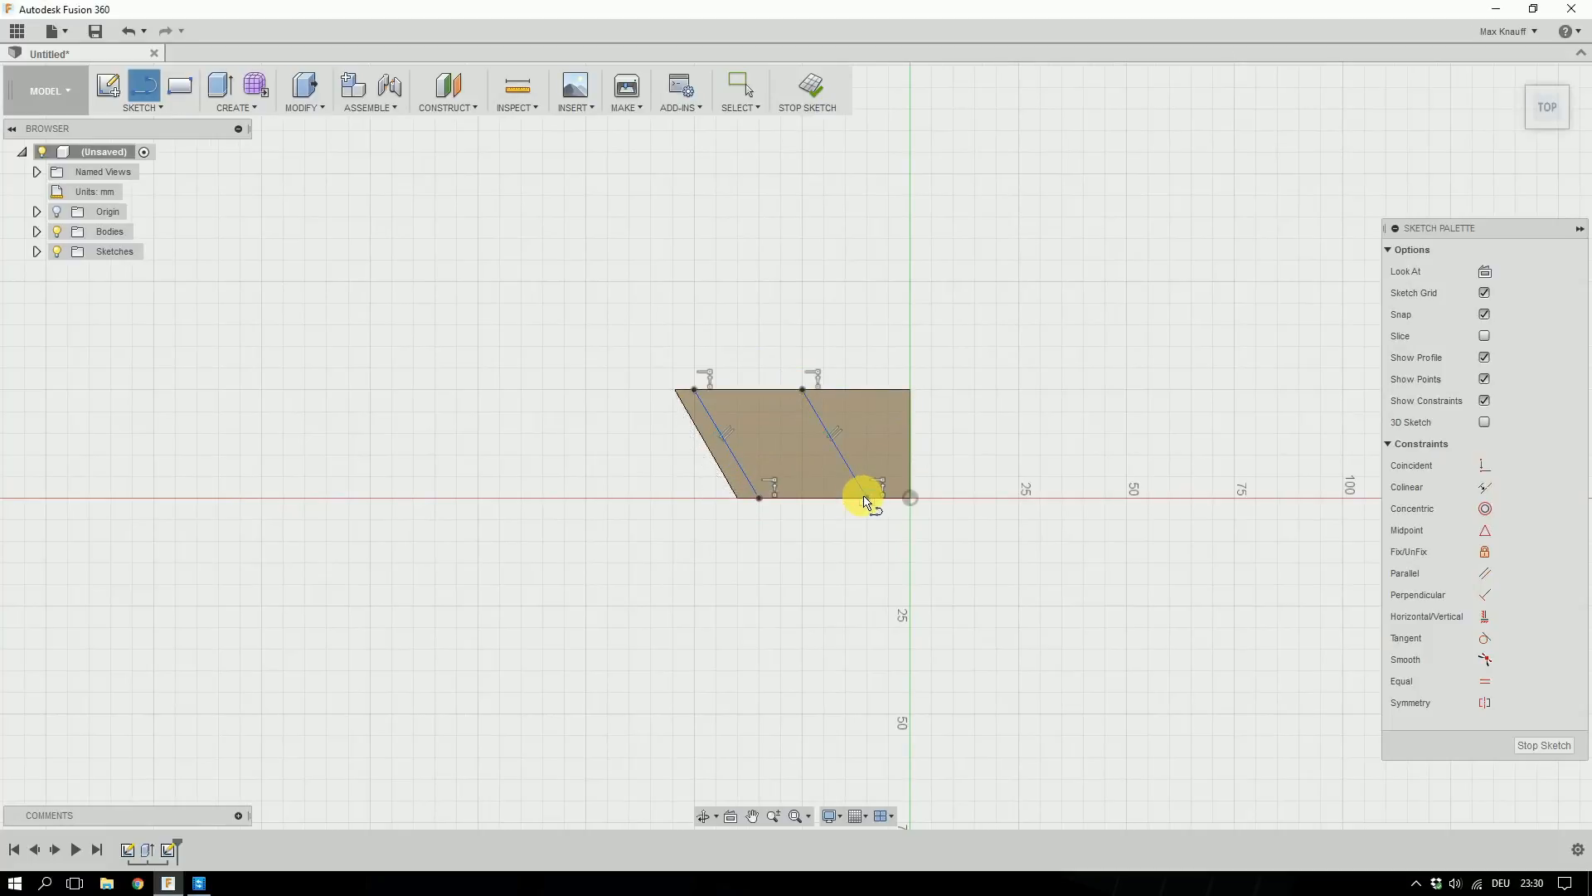
key("Escape")
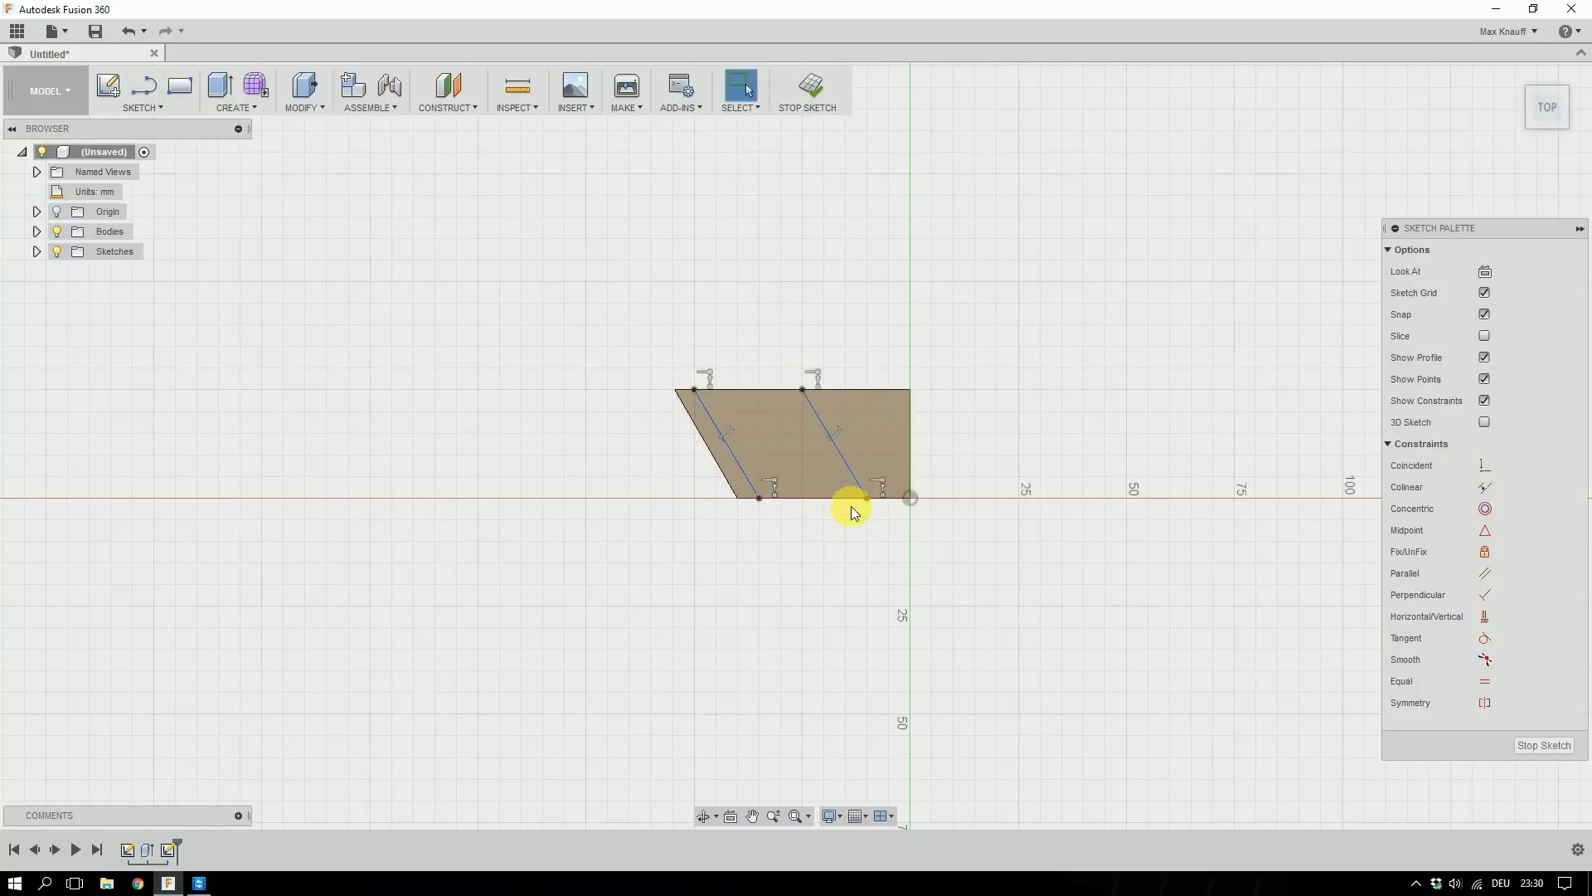
Replace the second line's automatic constraint with a Parallel constraint to the first line, and make the first line parallel to the plate's slanted edge.
left_click(836, 433)
key("Delete")
left_click(1485, 574)
left_click(836, 446)
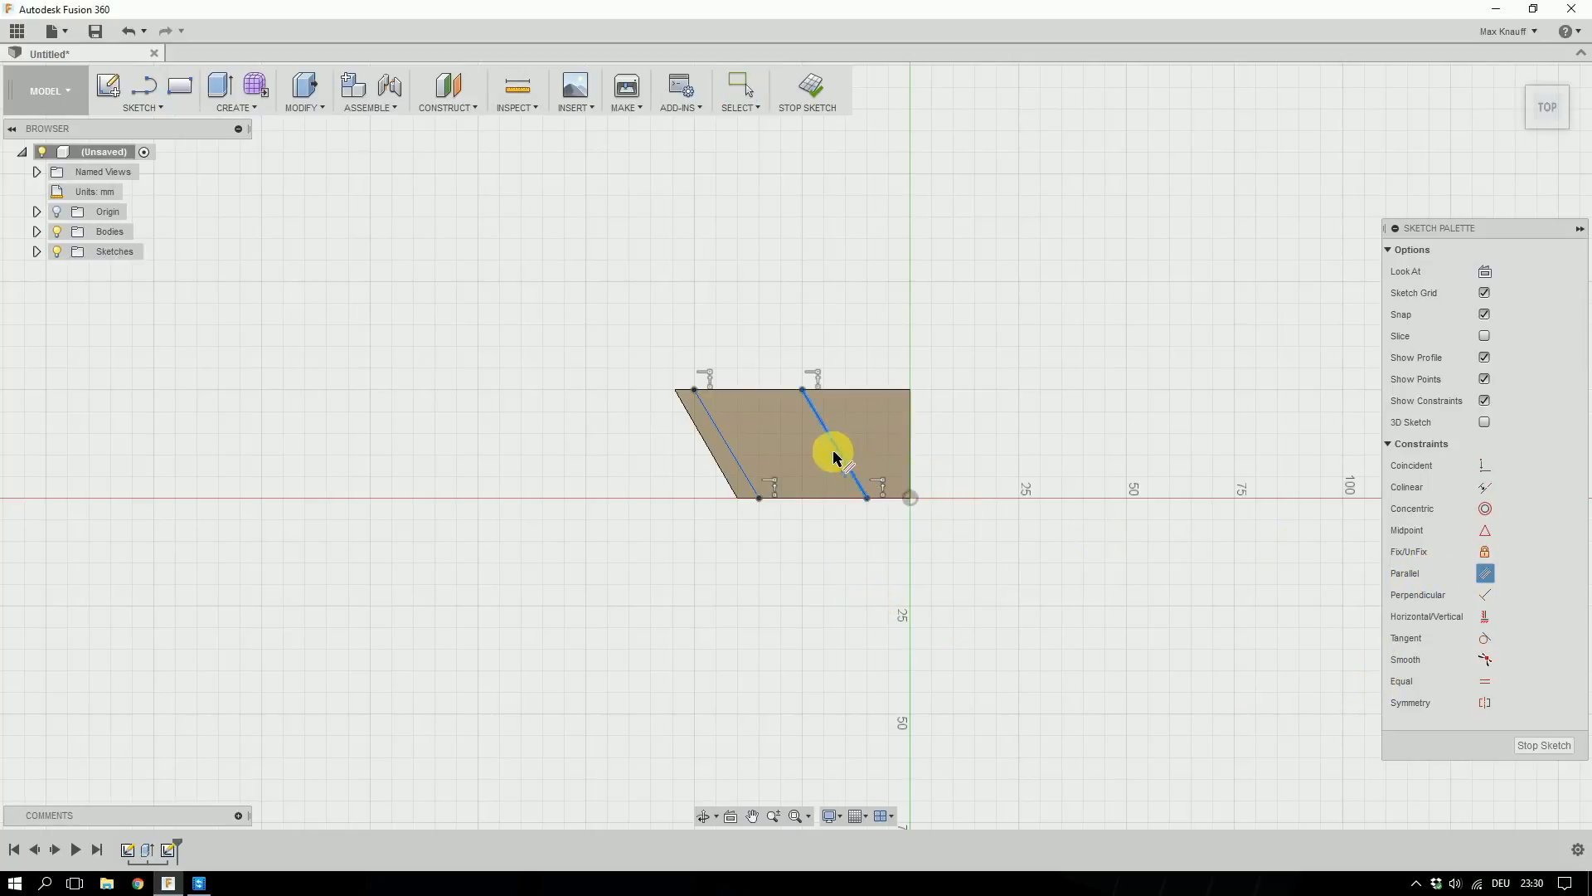
left_click(718, 465)
left_click(716, 462)
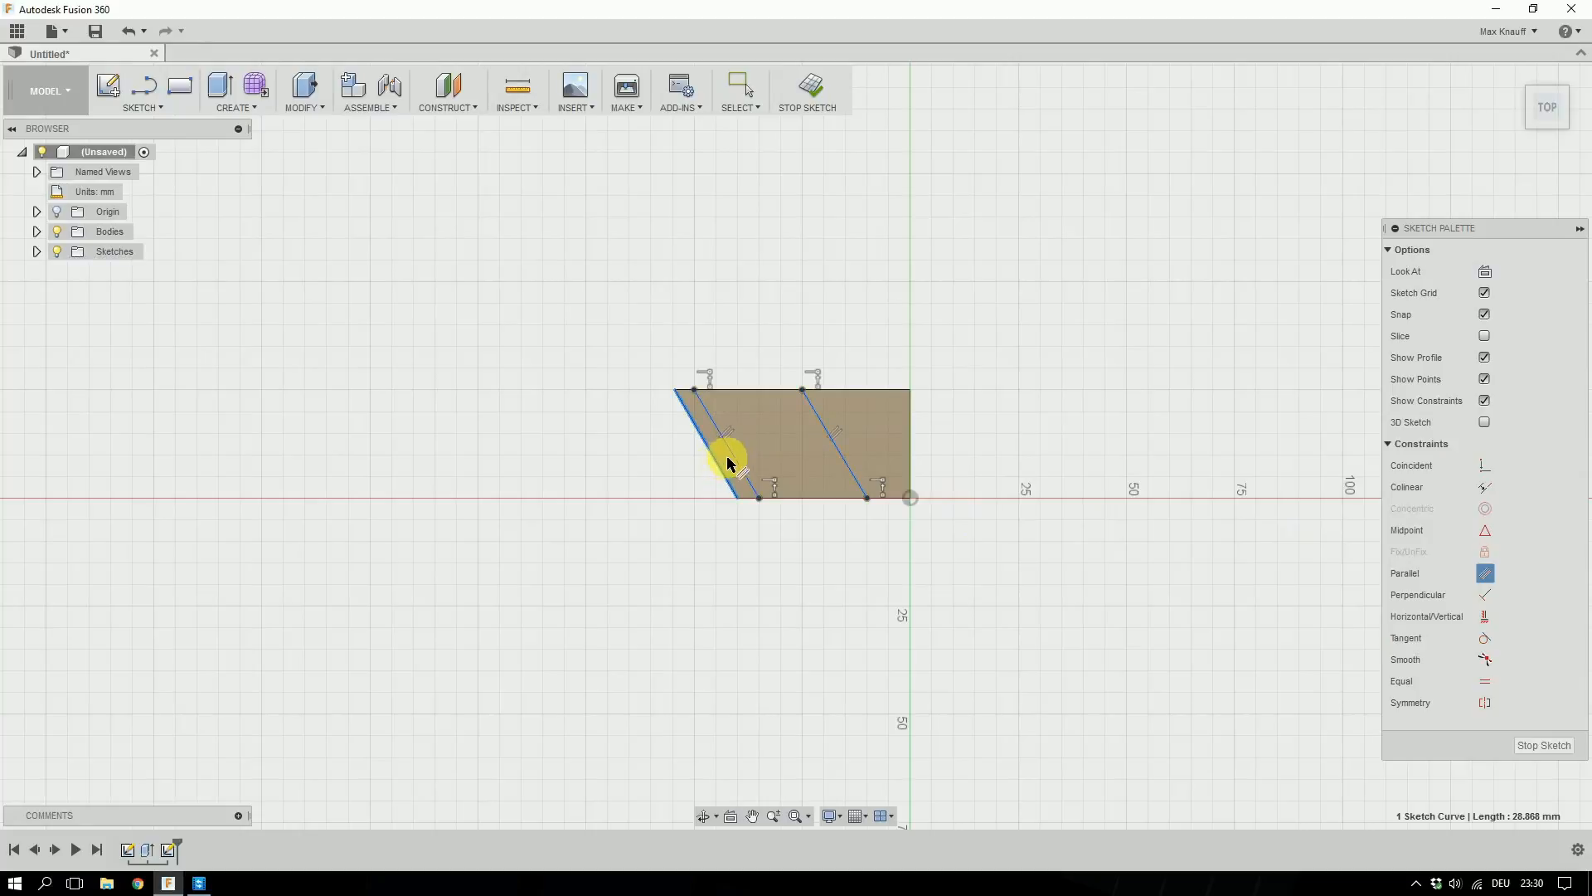
left_click(733, 456)
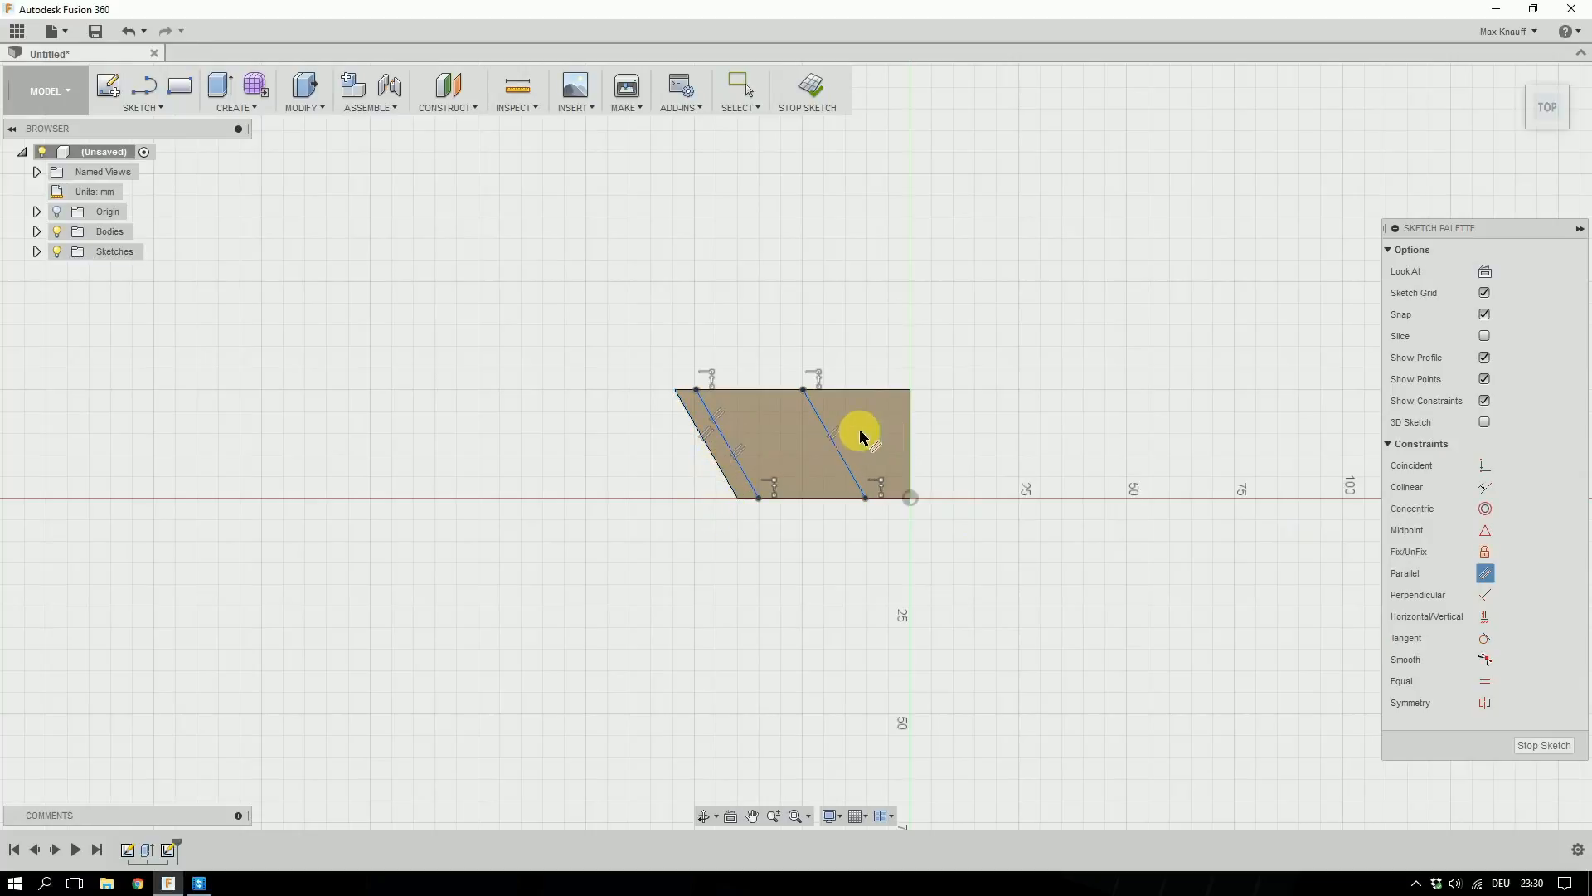
key("Escape")
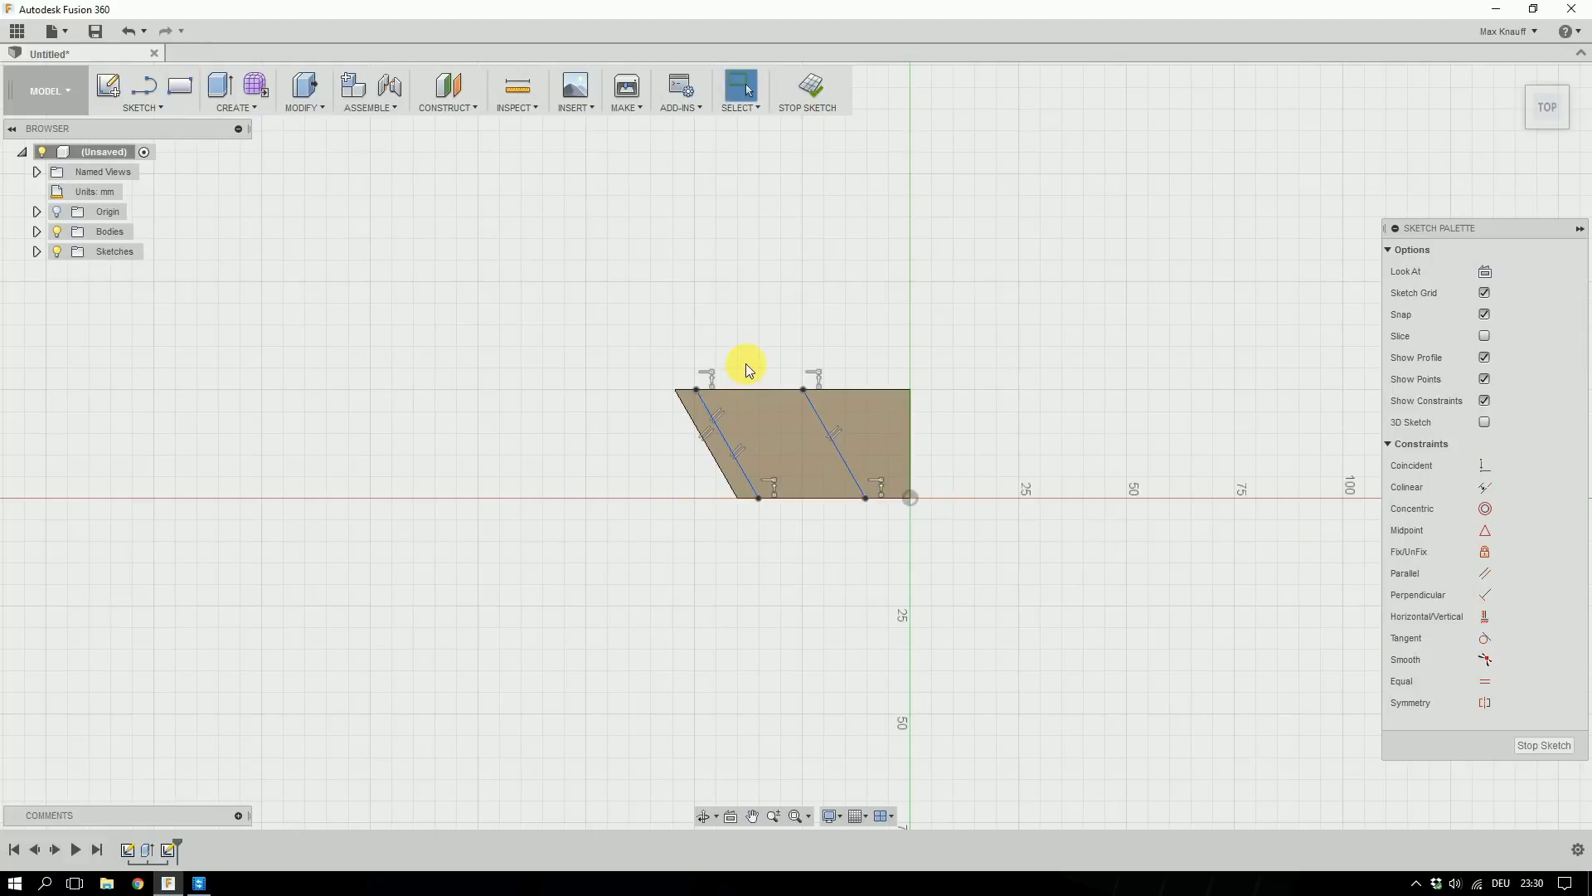
Dimension the distance between the plate's slanted edge and the first slanted line as 2.5 mm.
left_click(709, 414)
left_click(689, 416)
left_click(664, 363)
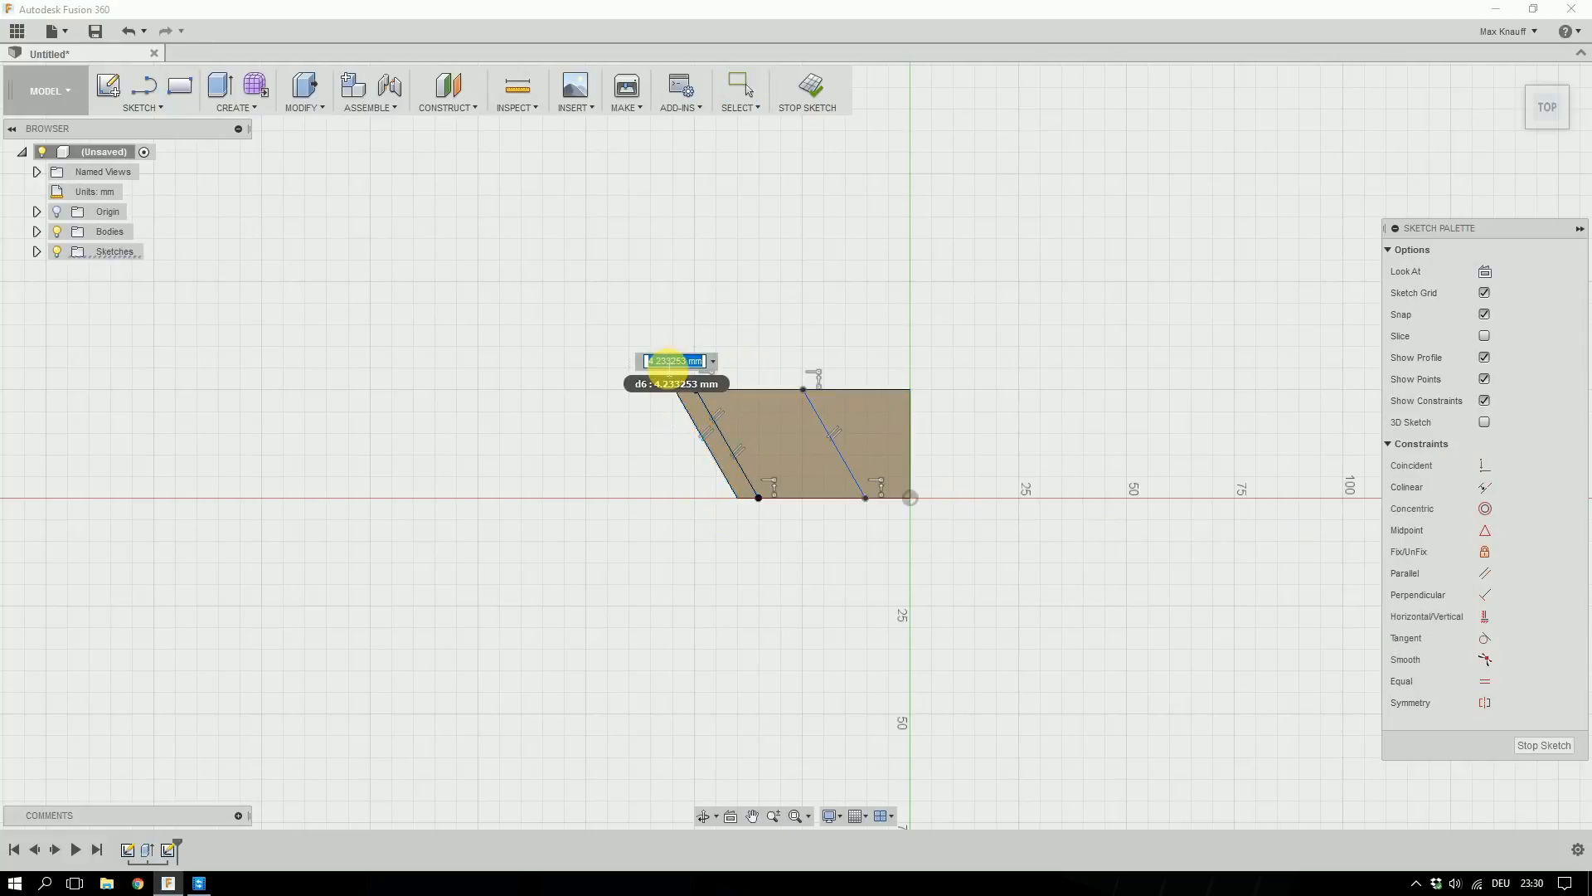
type("2.5")
key("Return")
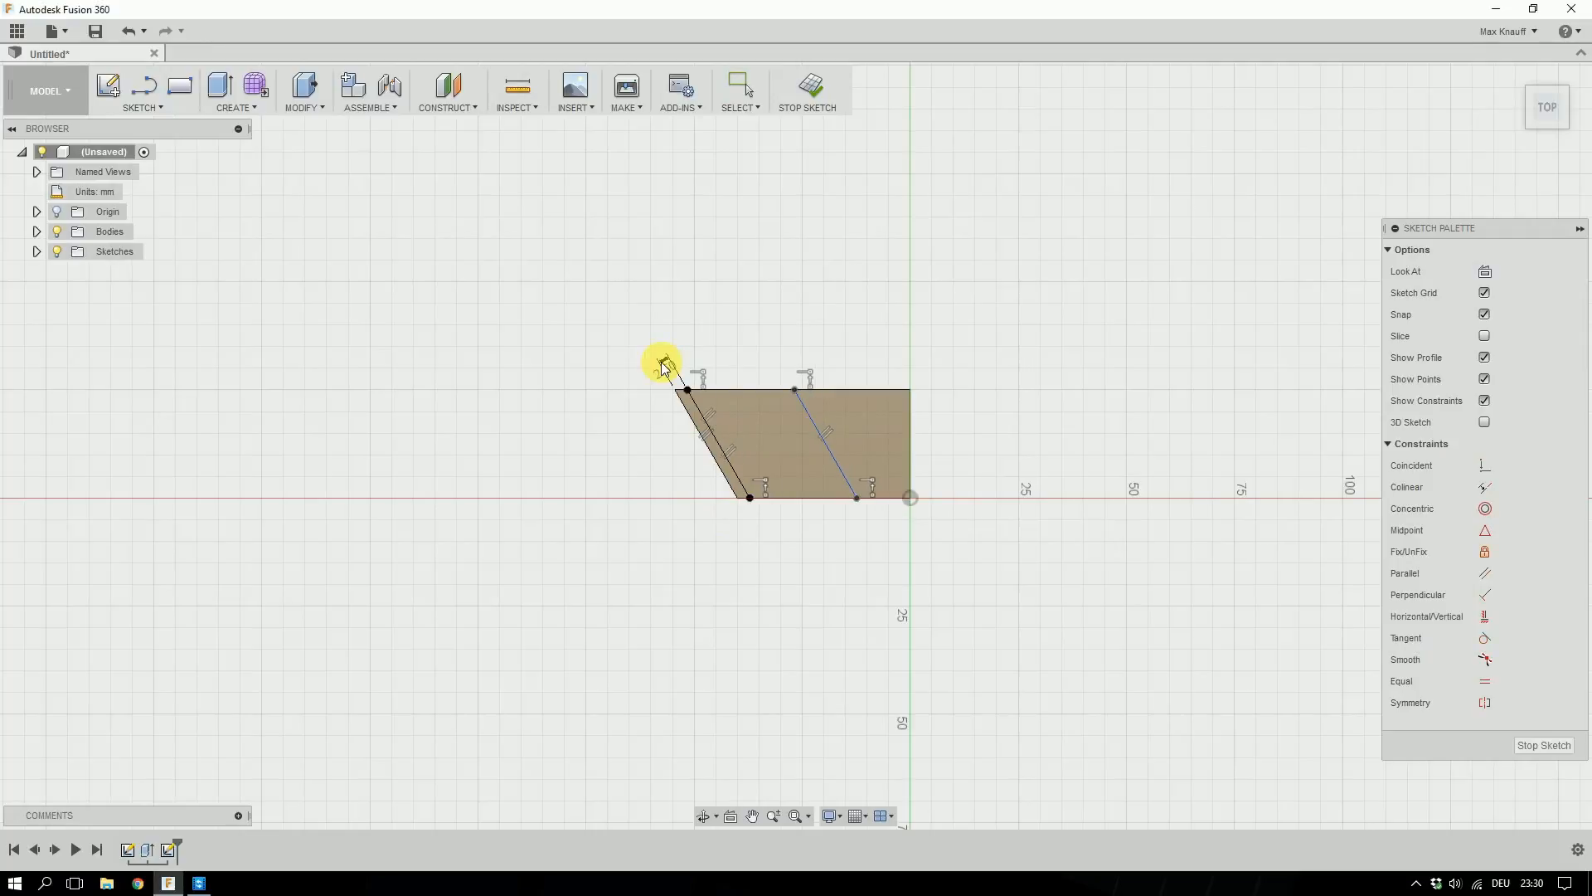
Dimension the distance between the two slanted lines as 24.2 mm and finish the sketch.
left_click(734, 474)
left_click(827, 446)
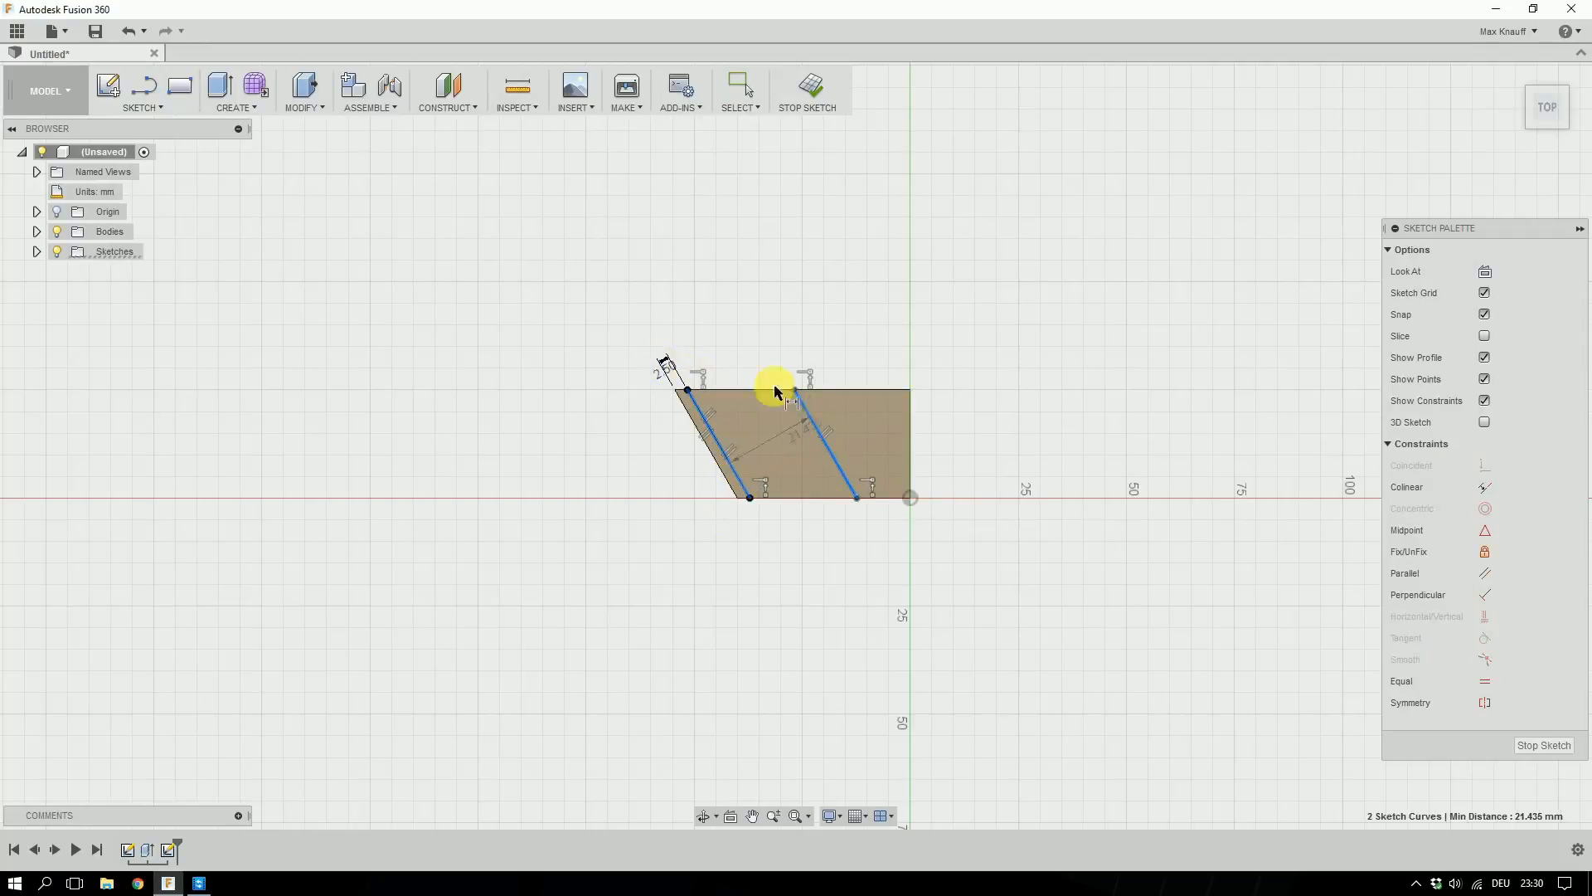
left_click(720, 345)
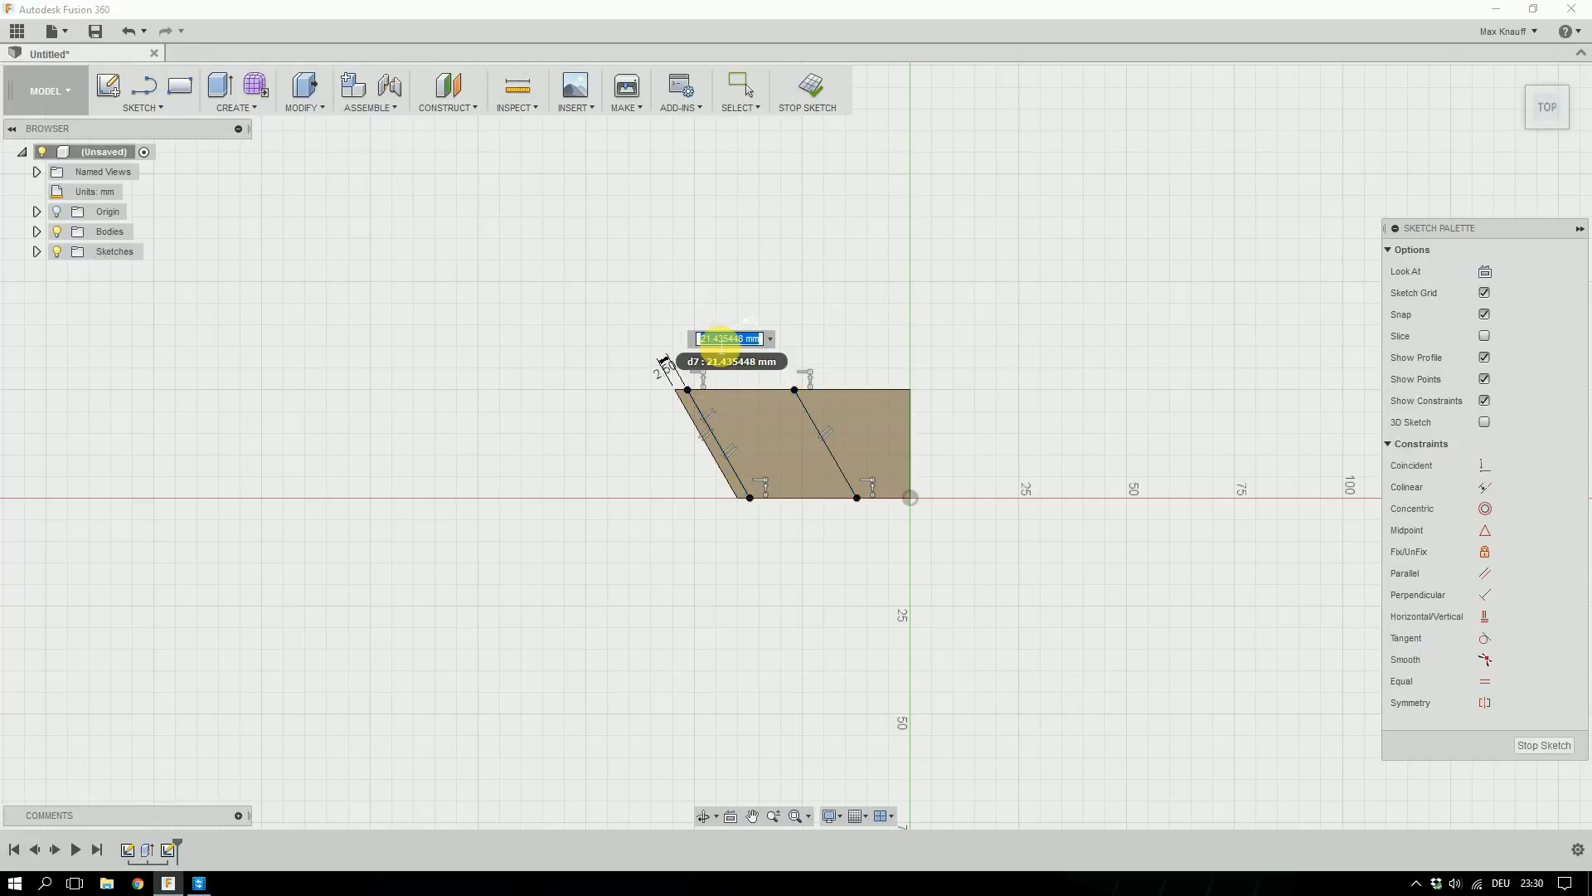
type("24.2")
key("Return")
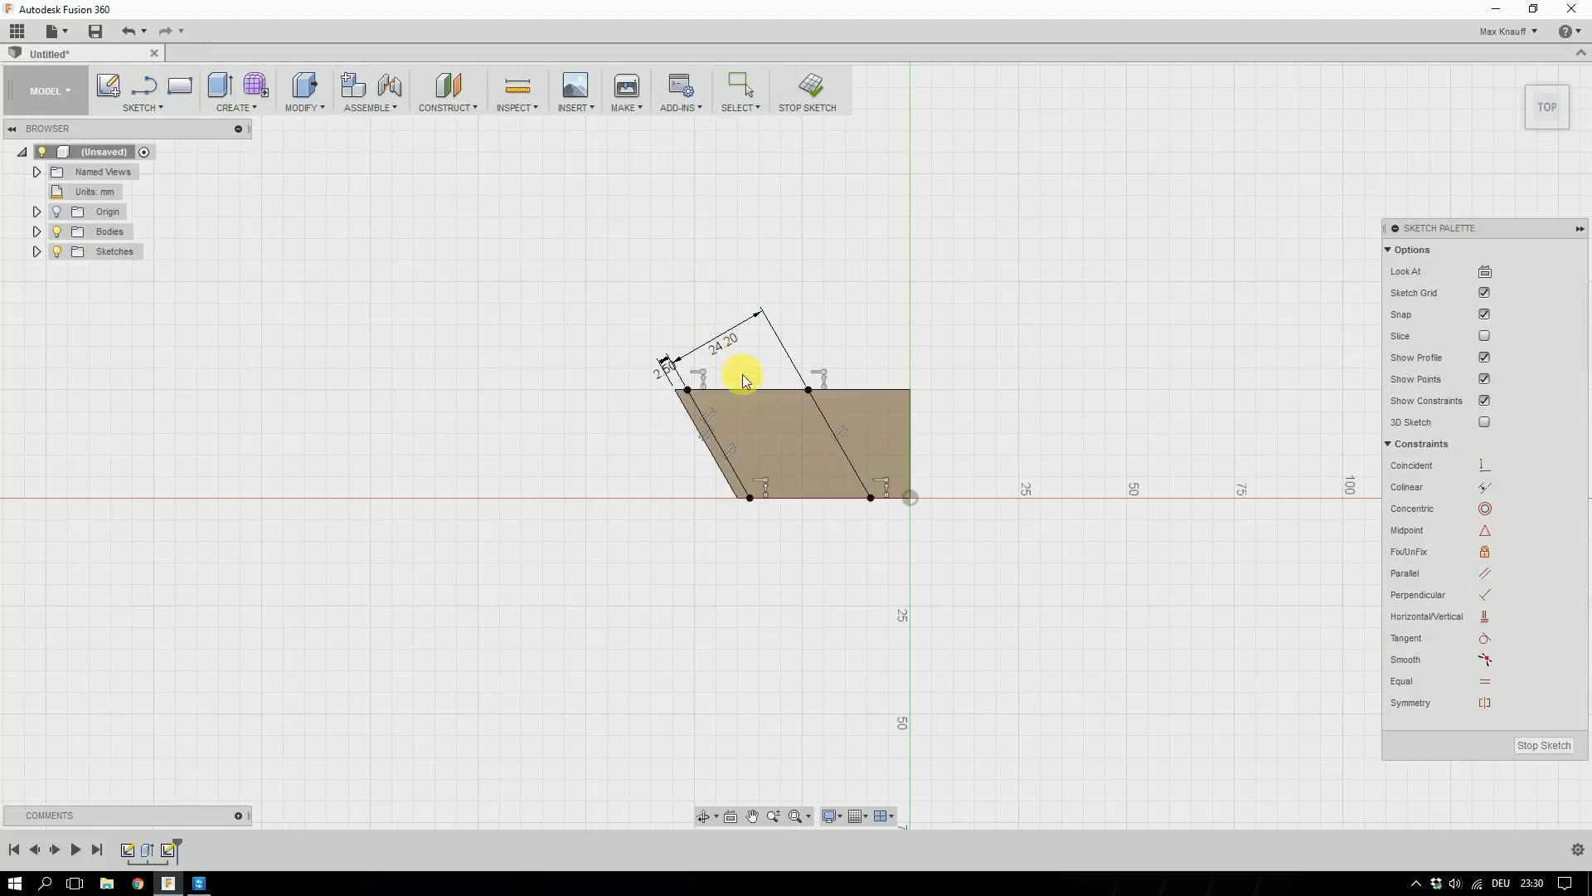
left_click(1544, 746)
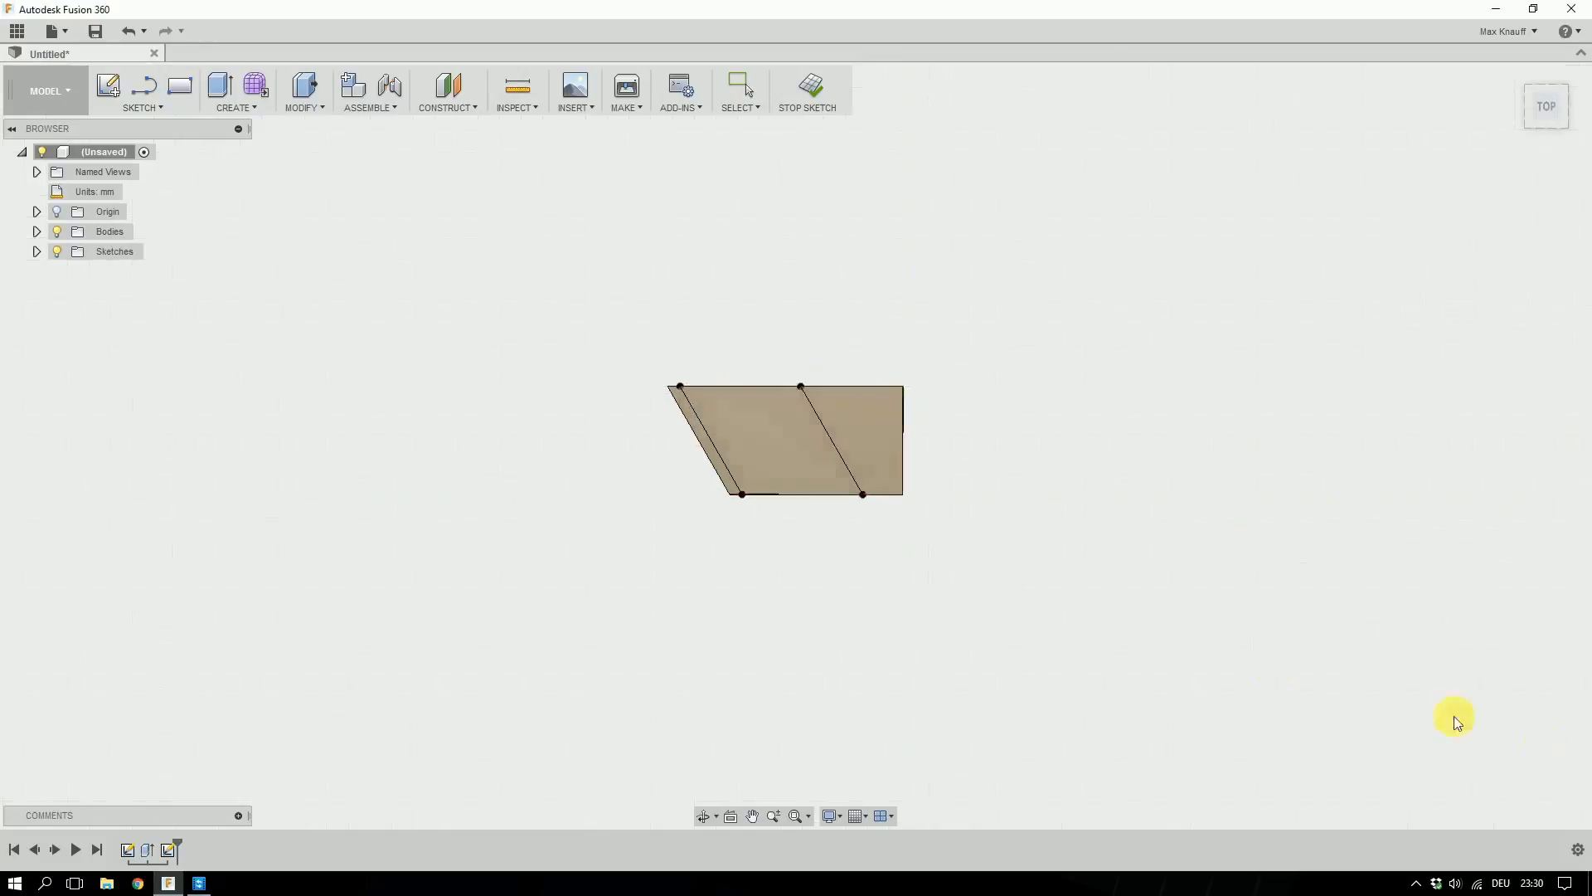
Extrude the narrow strip along the slanted edge and the profile at the plate's opposite end 14 mm upward, leaving the middle open.
key("e")
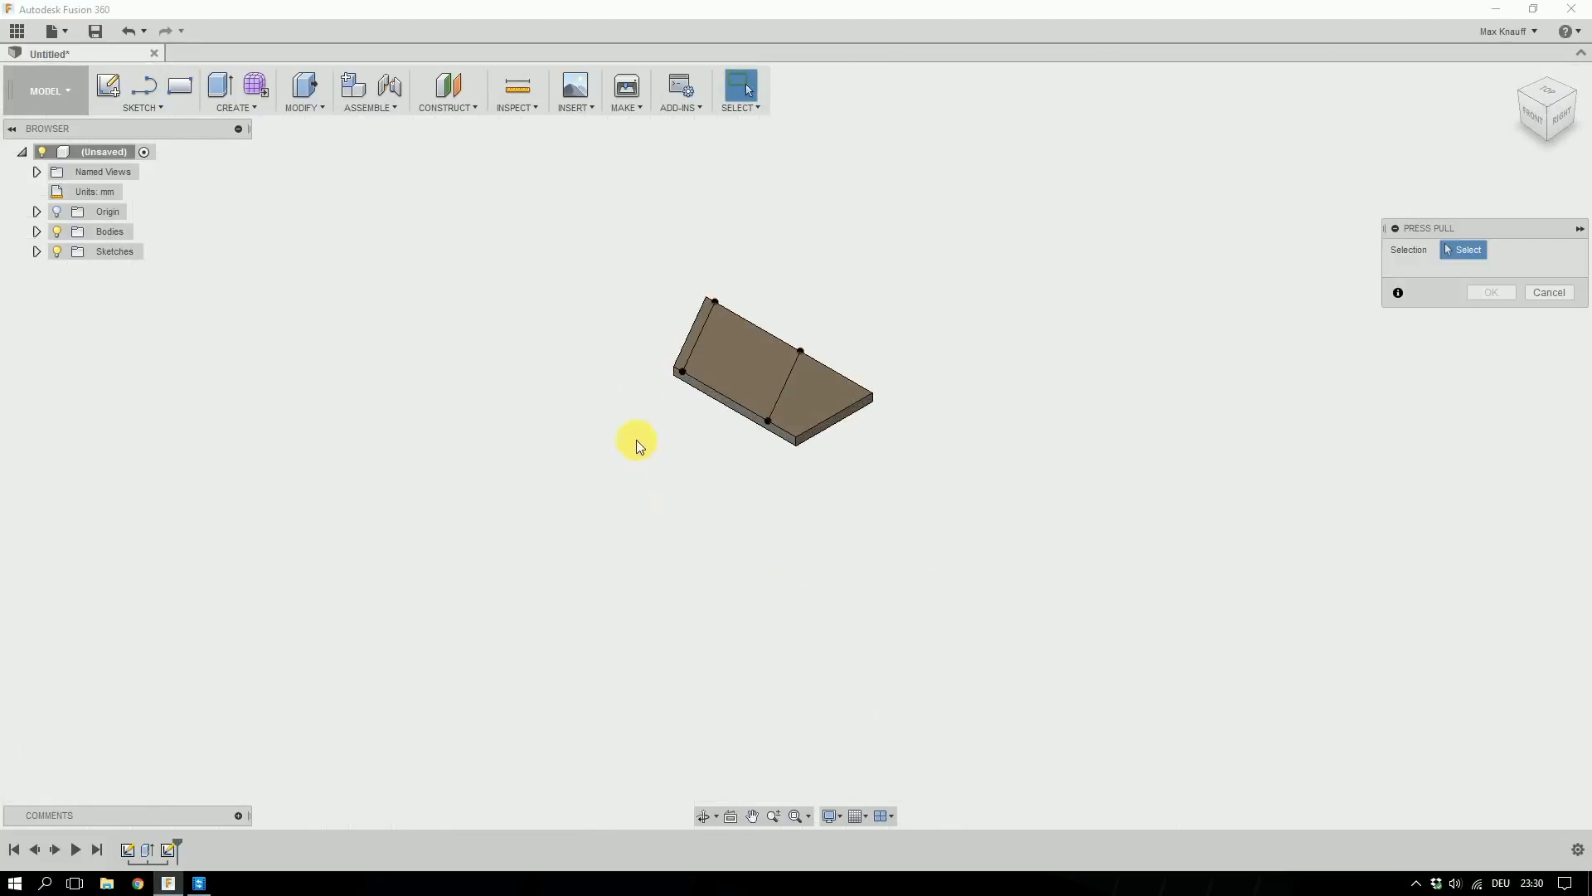
left_click(697, 330)
left_click(809, 408)
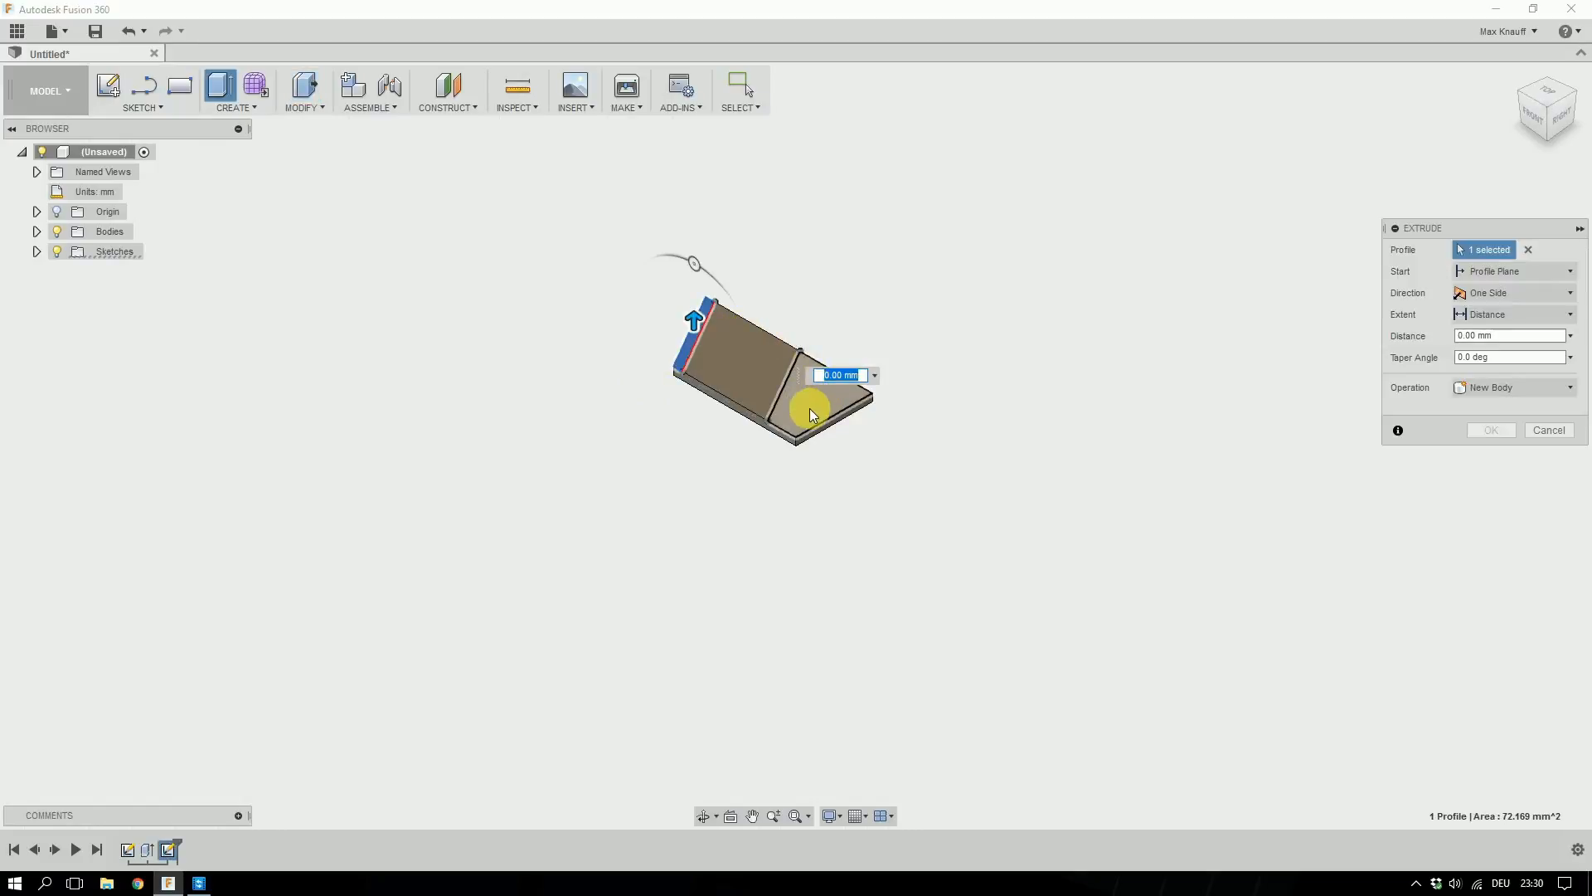
type("14")
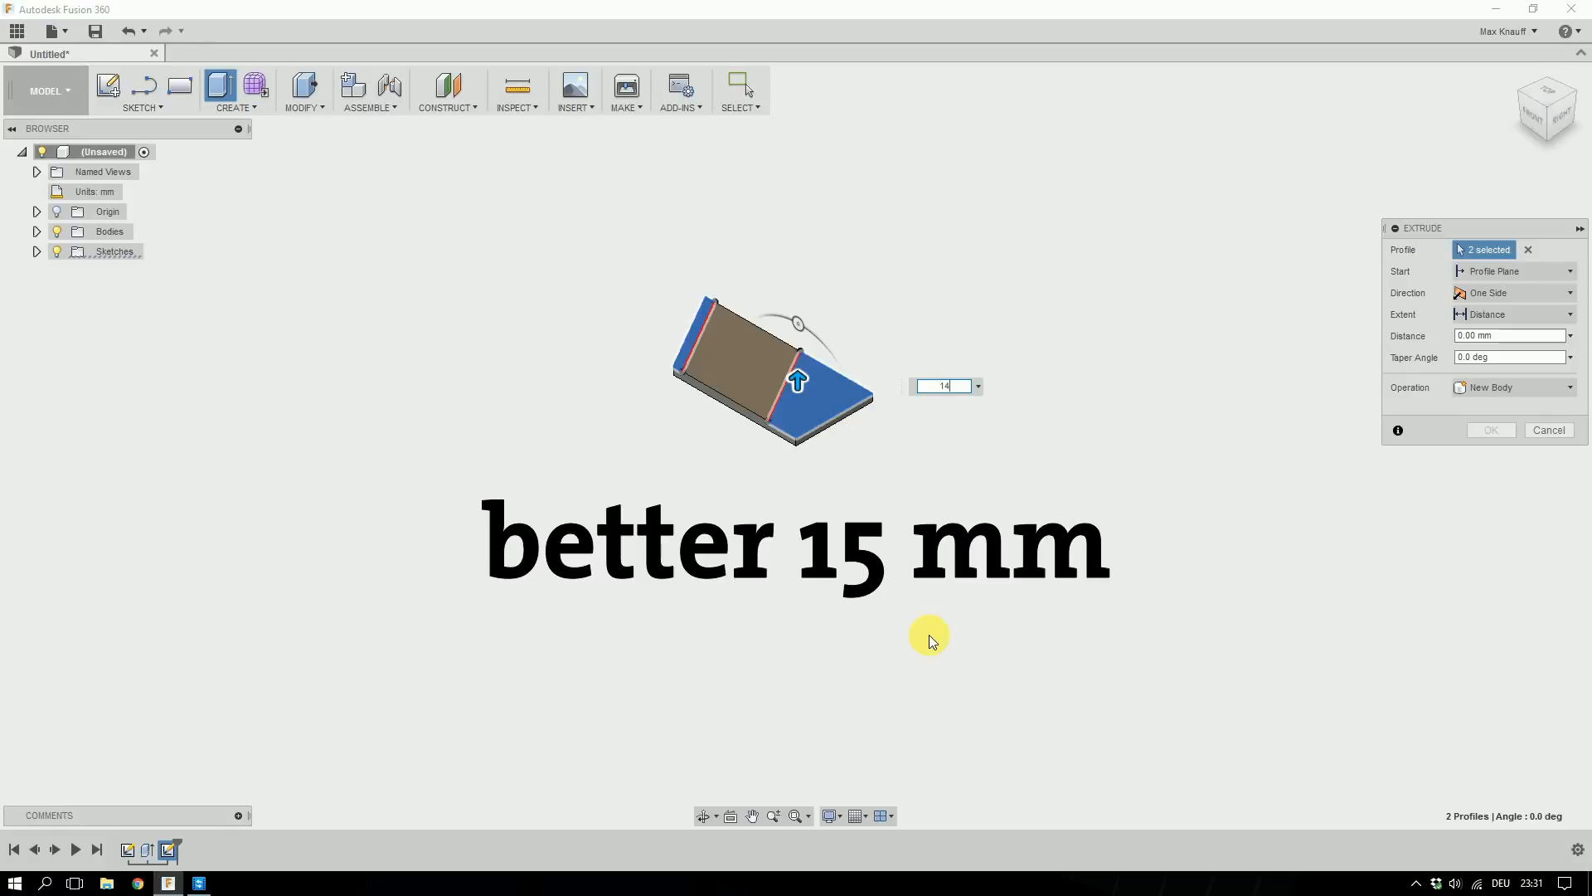
key("Return")
middle_click_drag(638, 547, 700, 537, "shift")
scroll(729, 465, "up", 2)
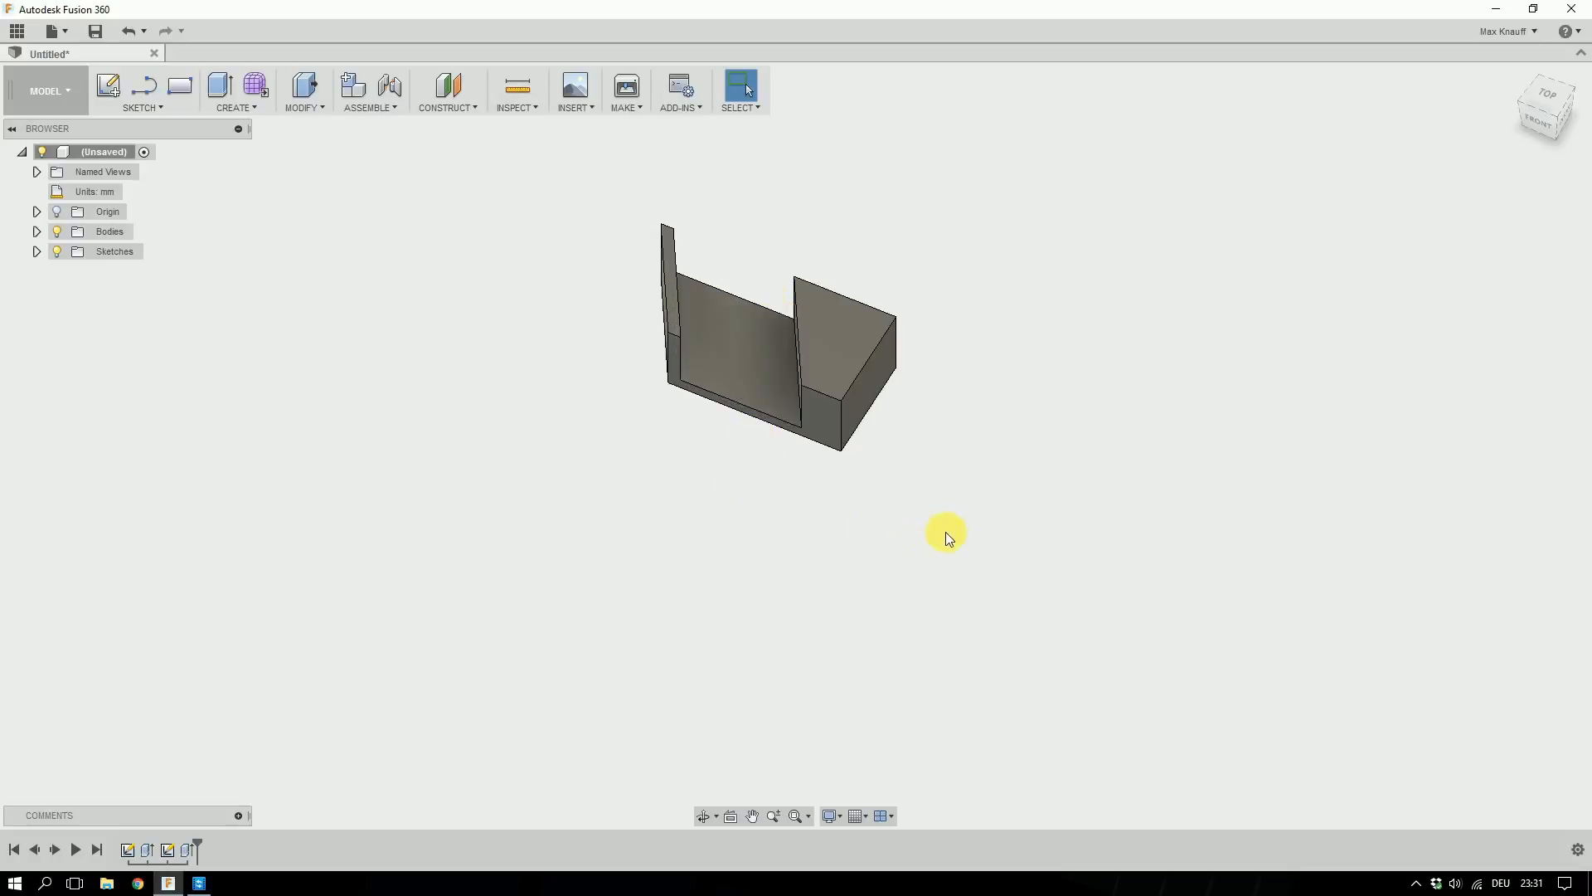
Start a sketch on the raised block's top face and draw two slanted lines across the channel between the thin wall and the block.
left_click(832, 336)
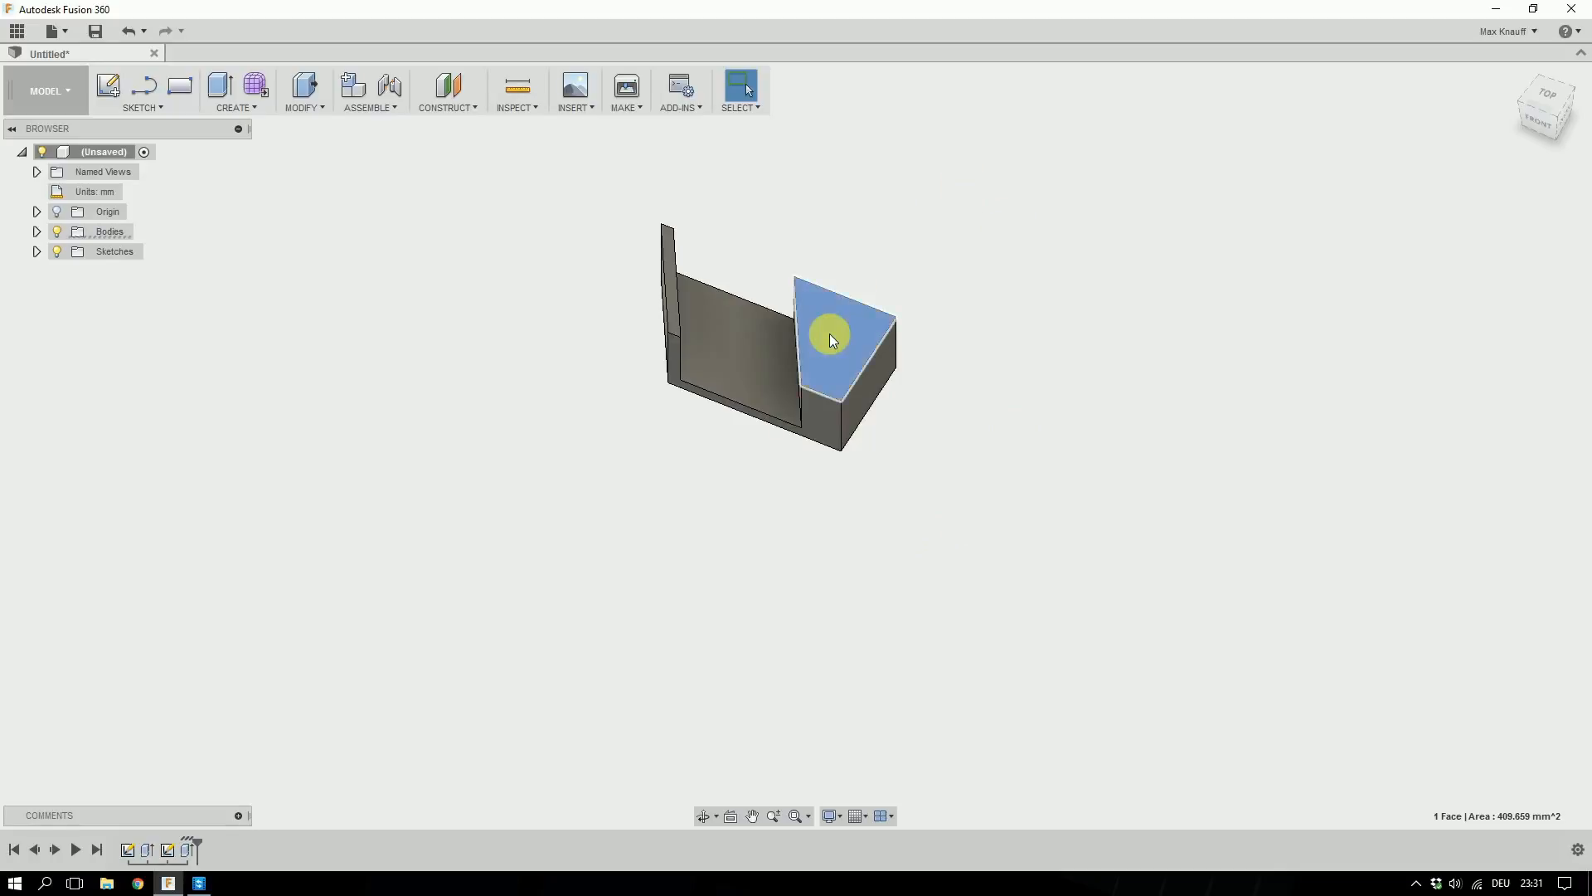
key("l")
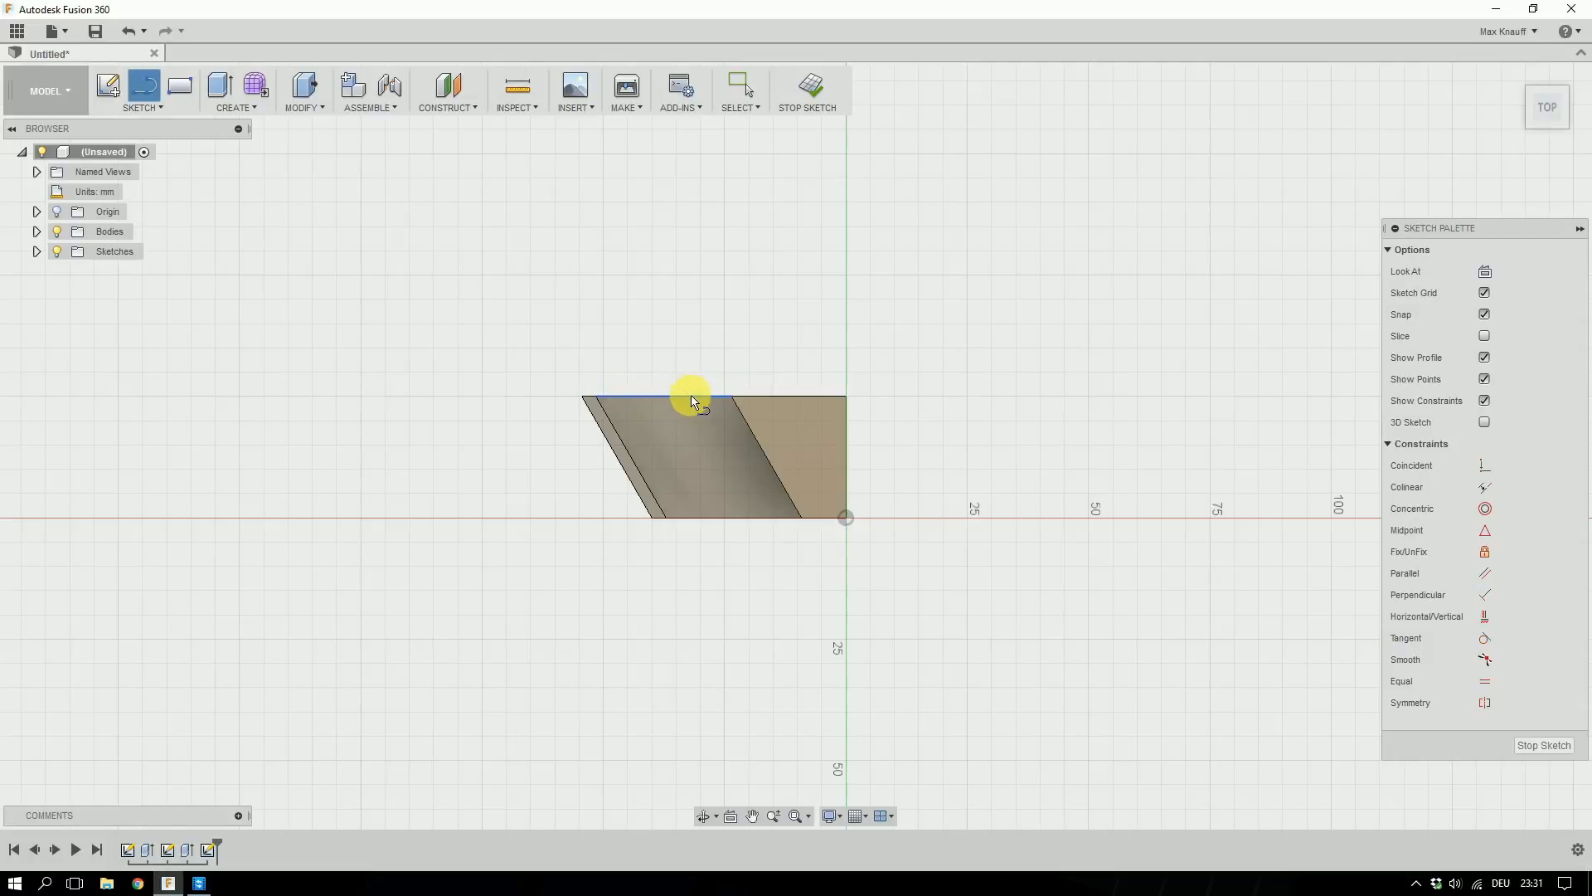
left_click(691, 398)
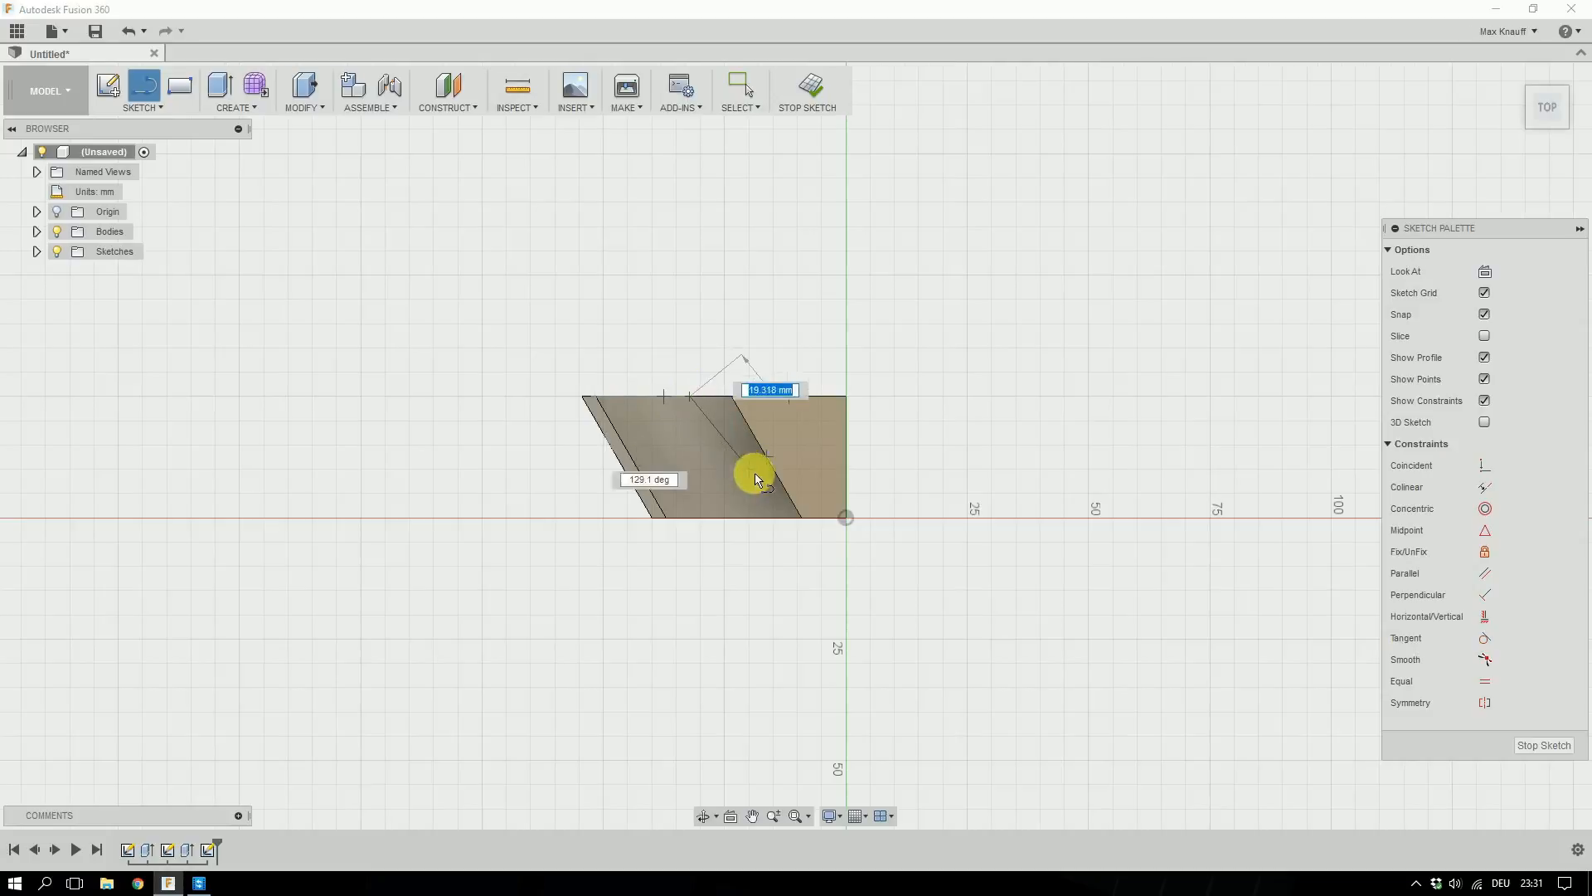
double_click(761, 520)
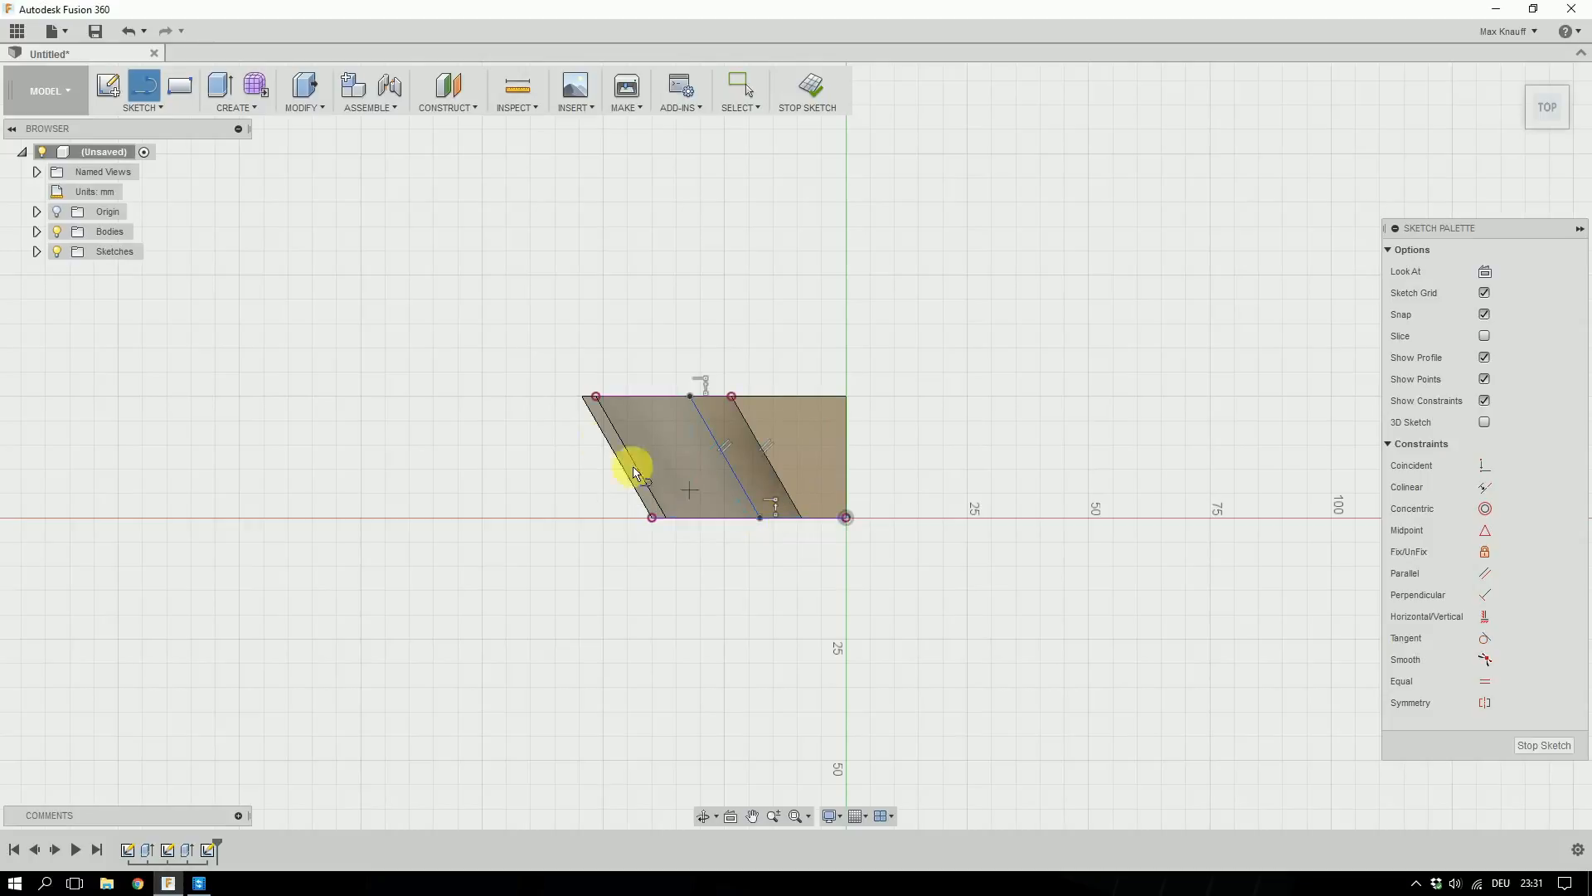
left_click(627, 402)
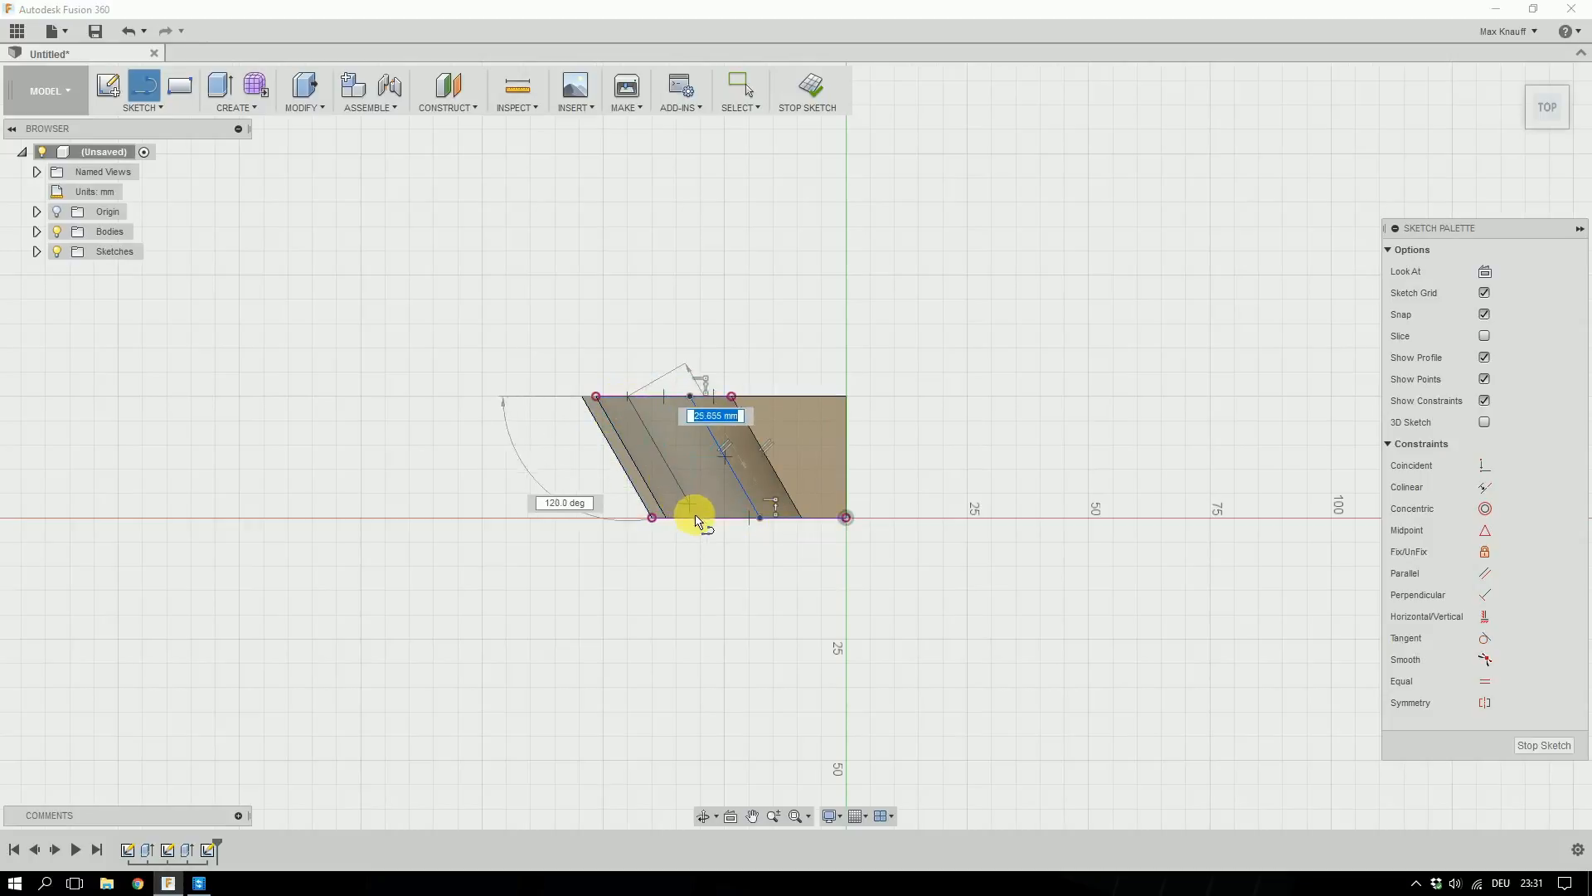
double_click(700, 518)
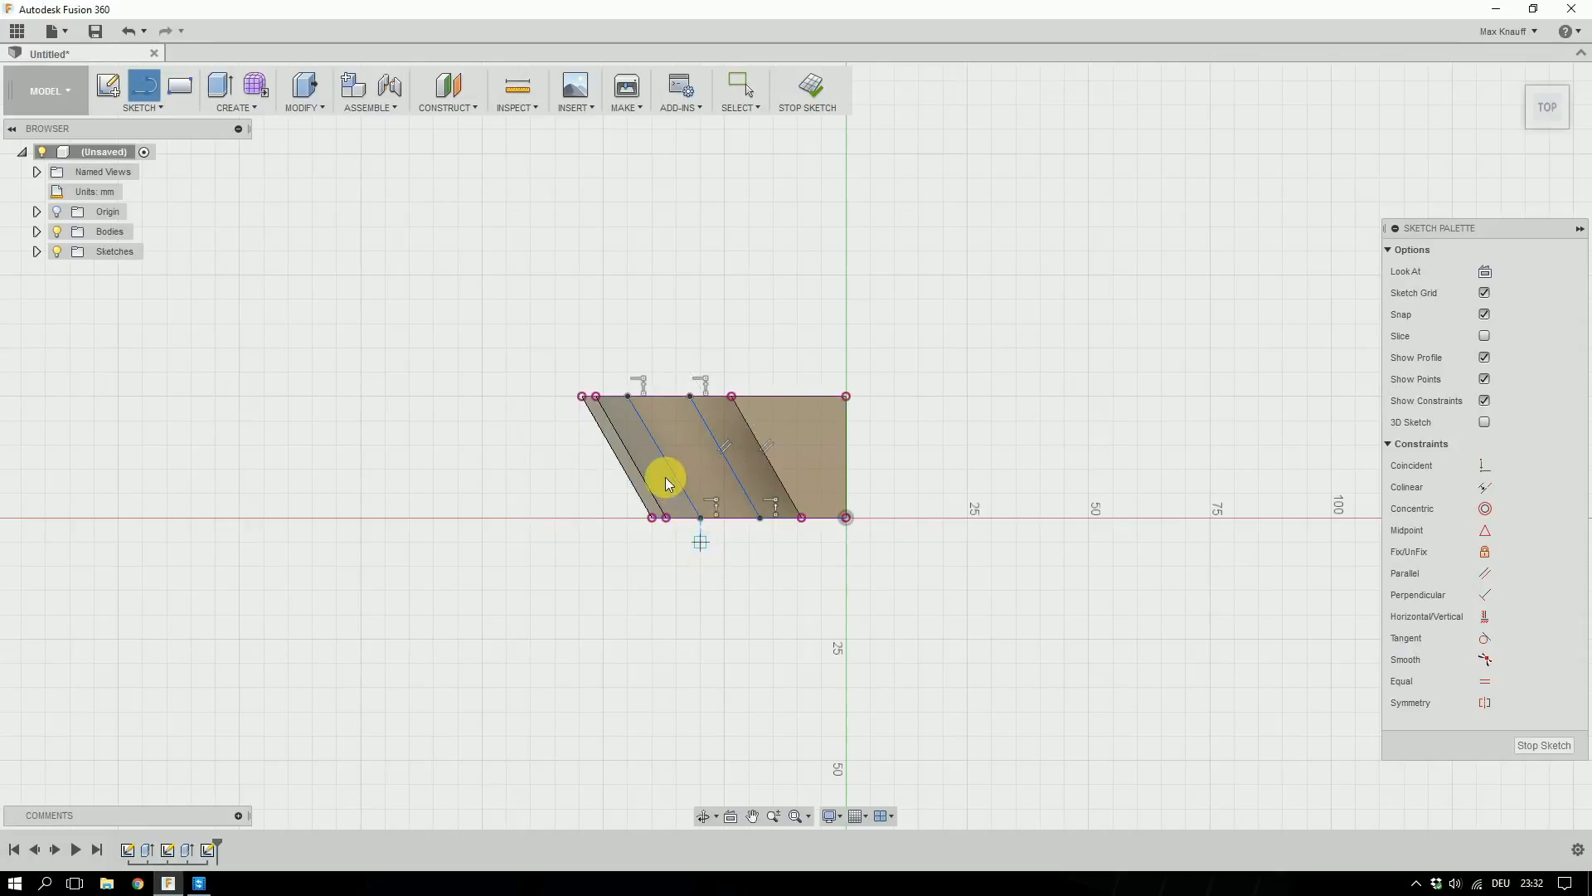
key("Escape")
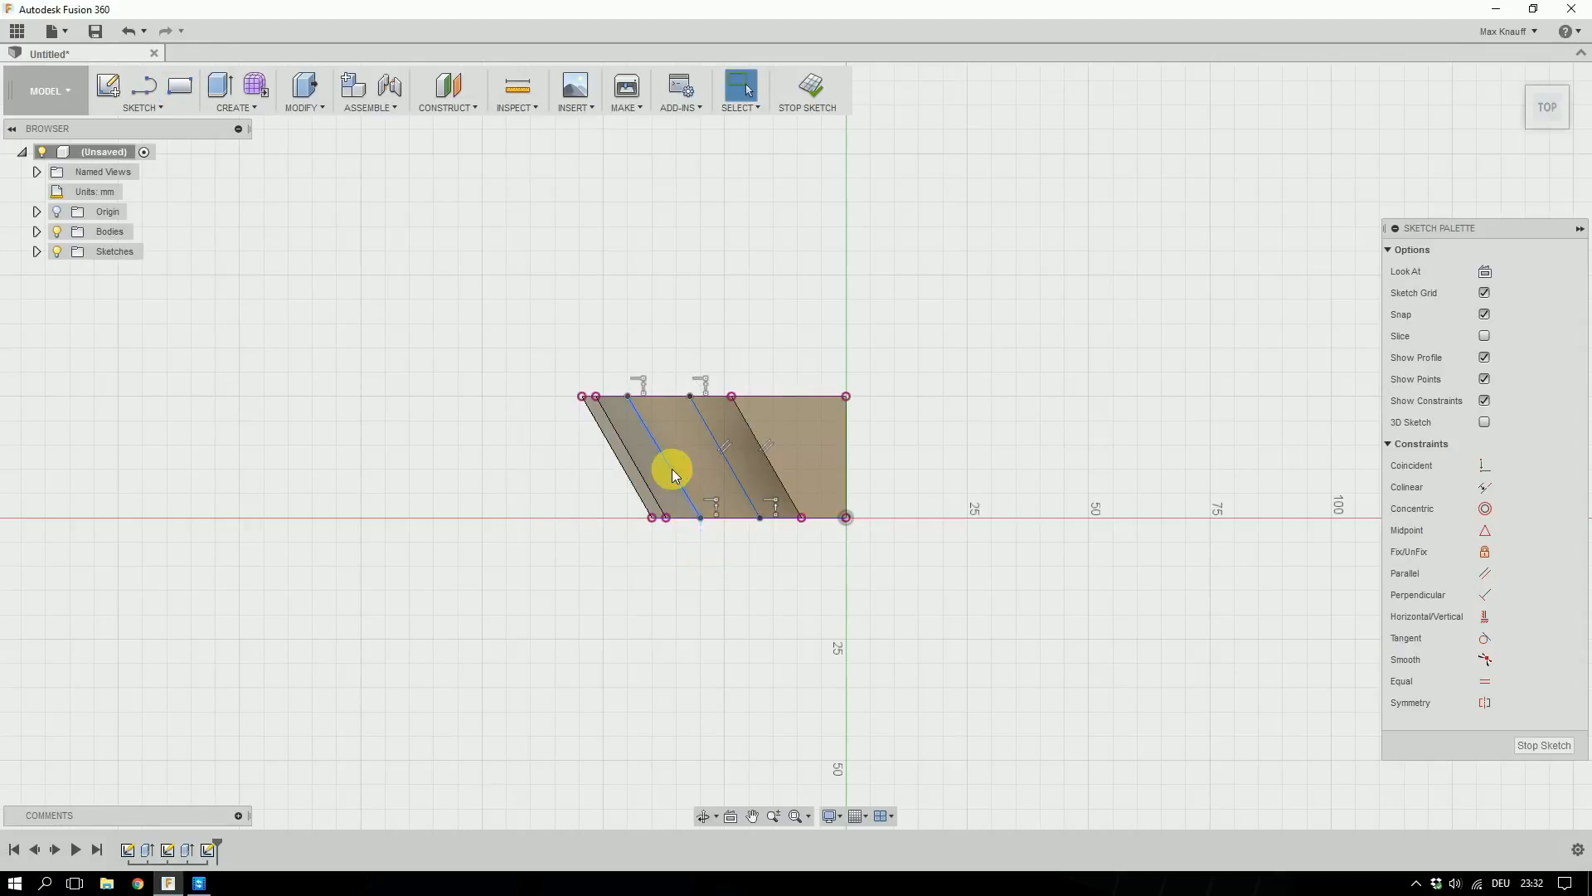
Constrain the new line nearest the thin wall to be parallel to the part's outer slanted edge.
left_click(672, 469)
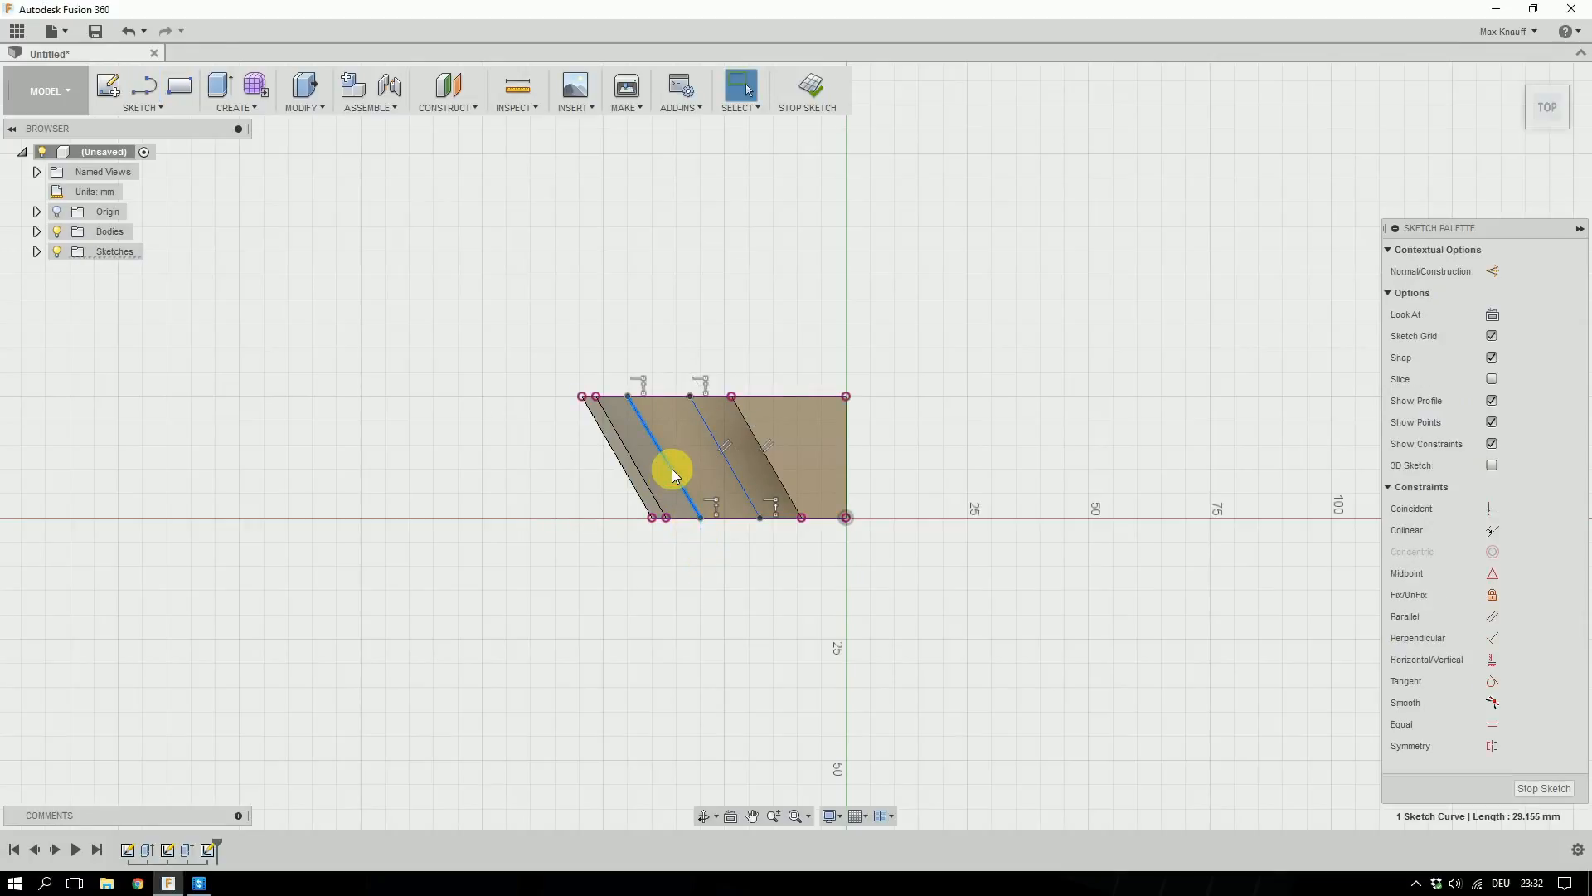
left_click(635, 490, "ctrl")
right_click(635, 489)
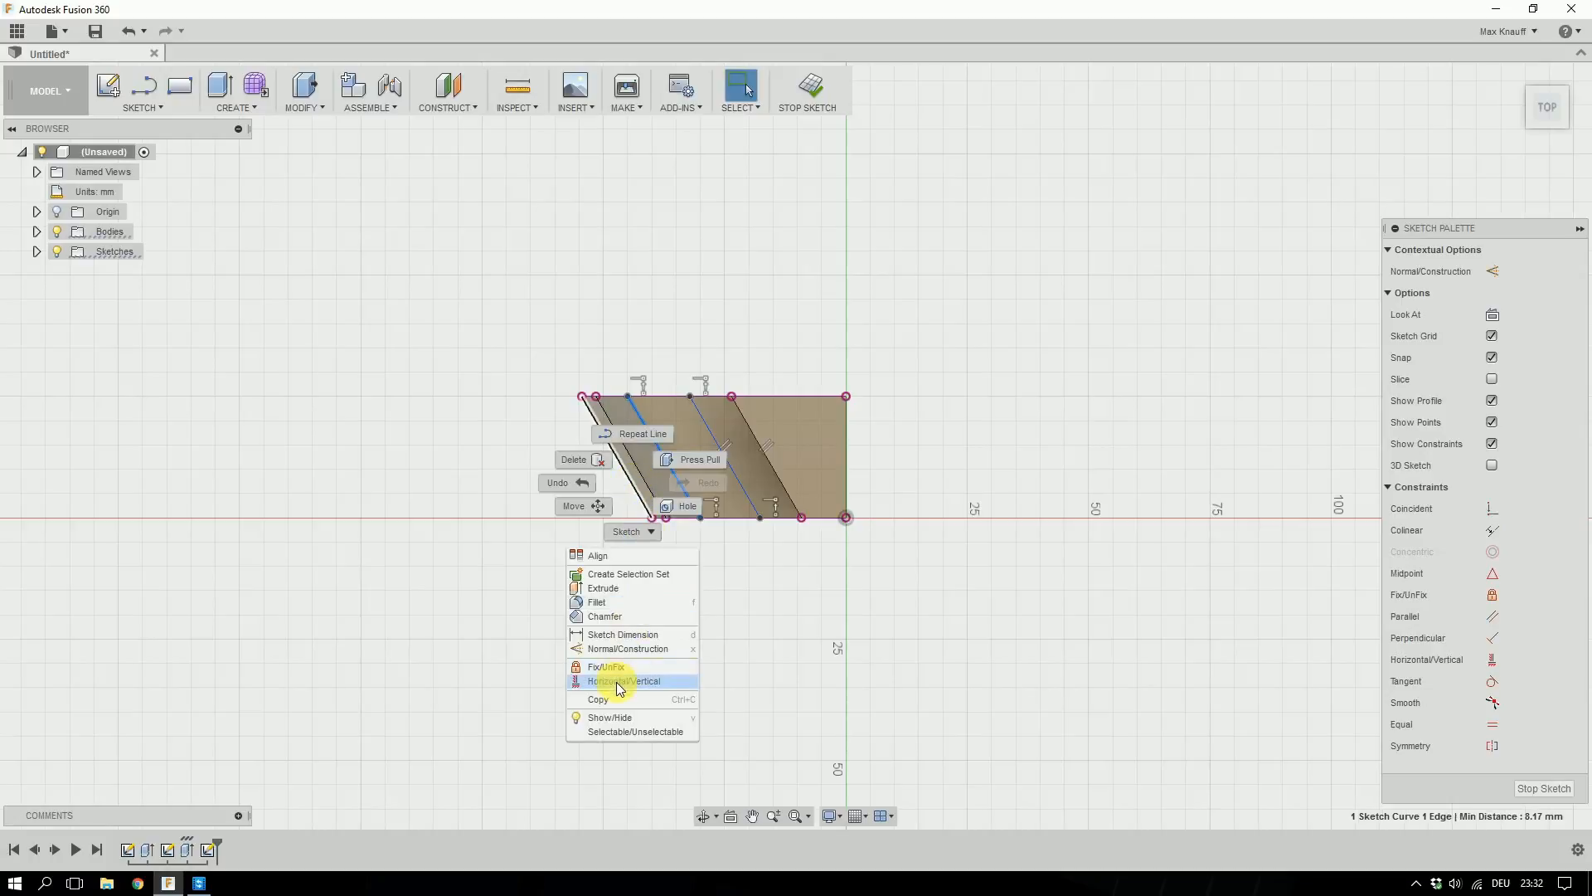
left_click(786, 605)
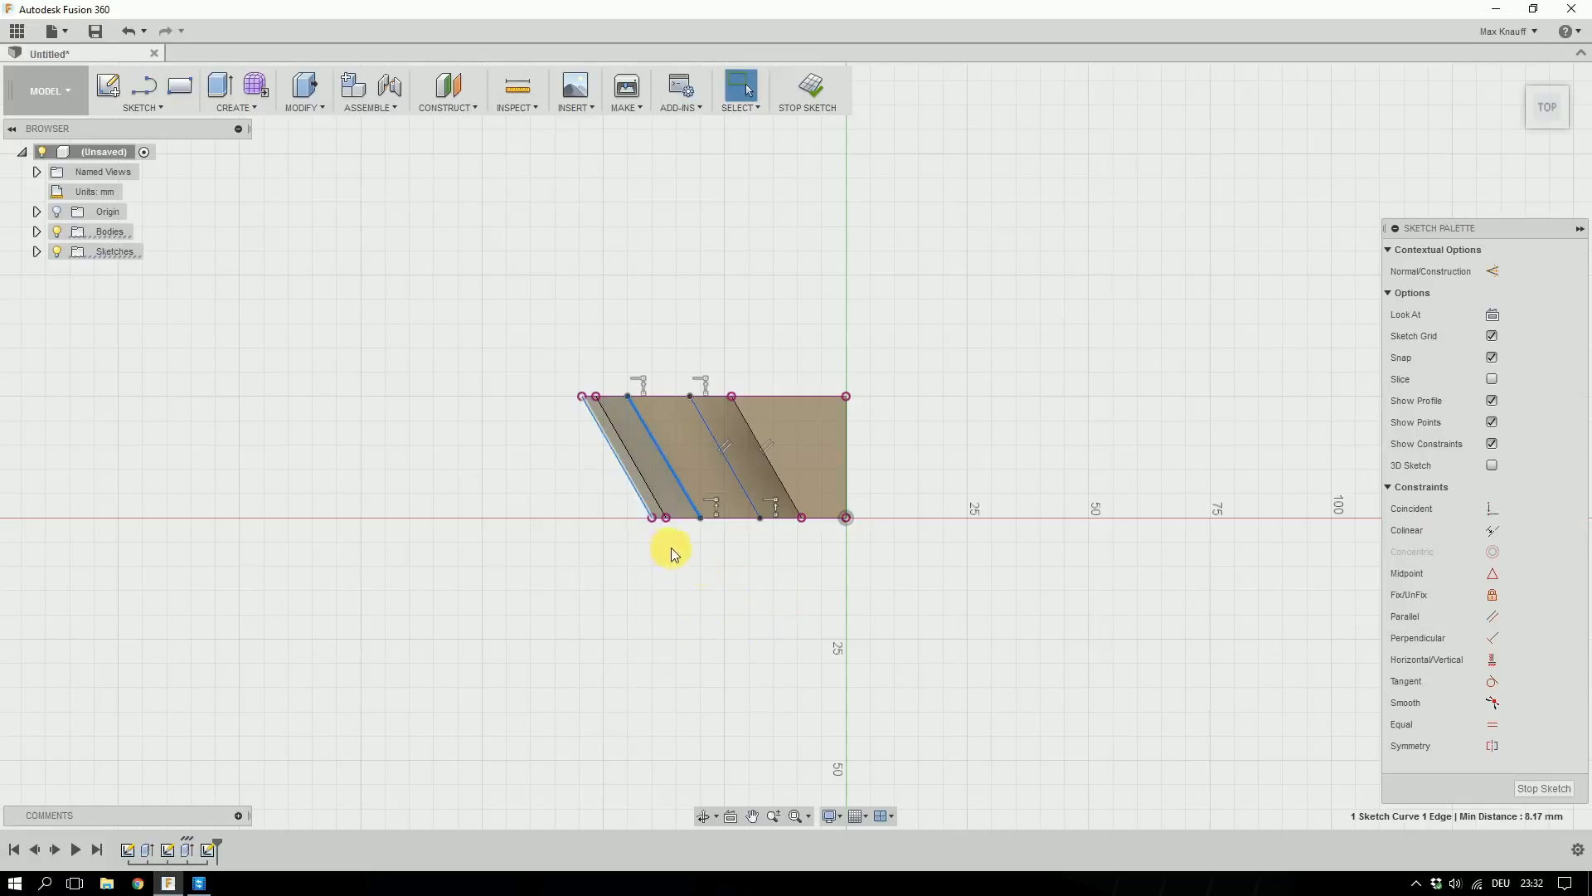
left_click(1495, 617)
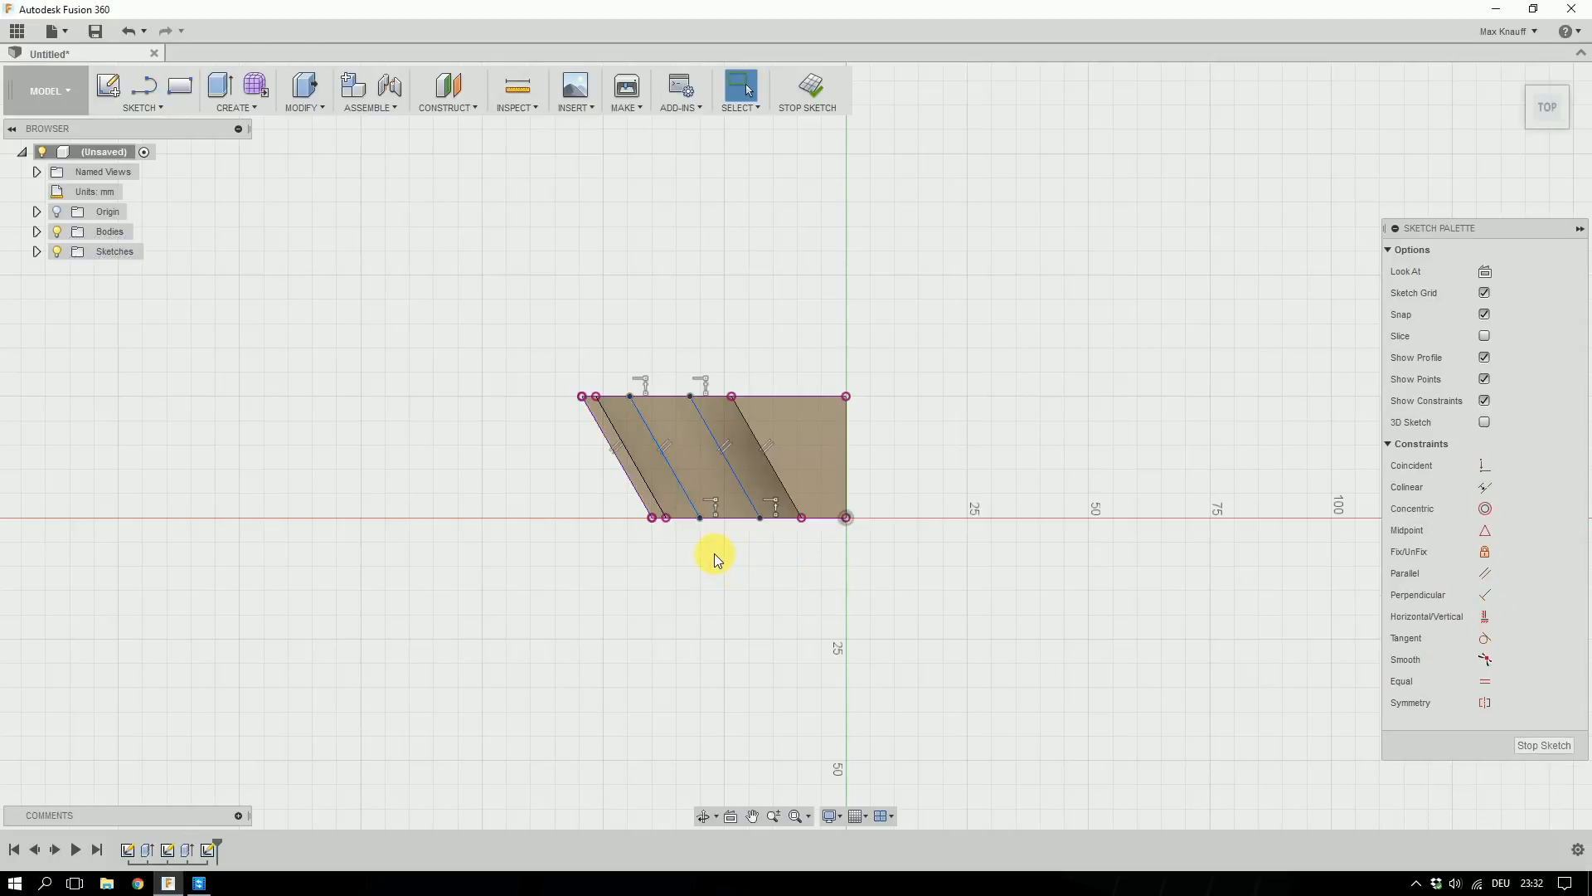
Dimension the distance between the thin wall's inner edge and the adjacent slanted line as 2.5 mm.
left_click(683, 489)
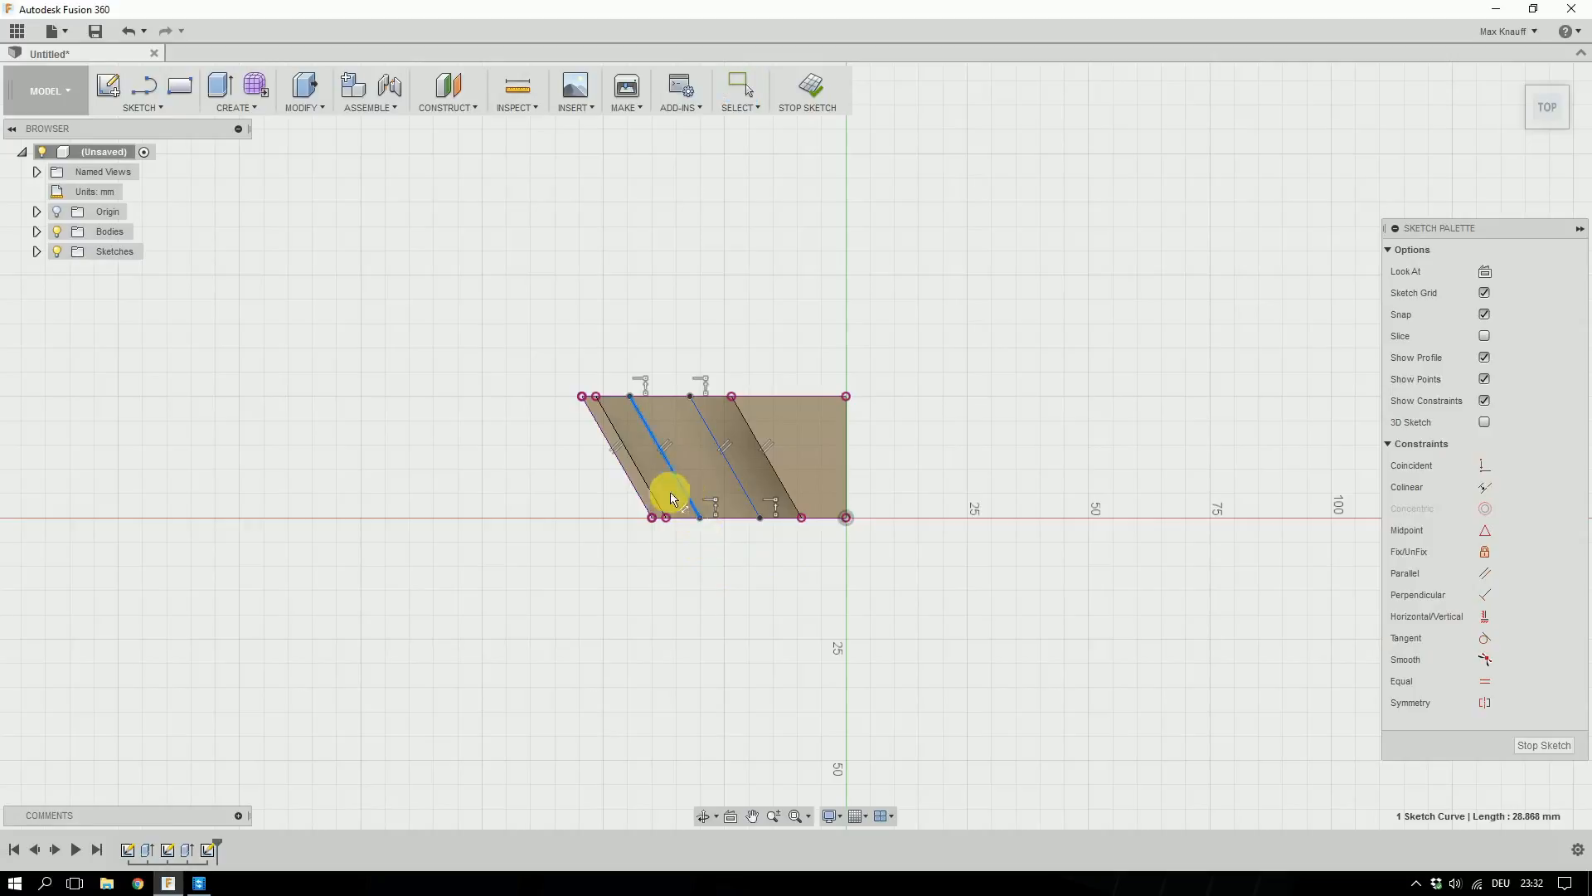
left_click(621, 452)
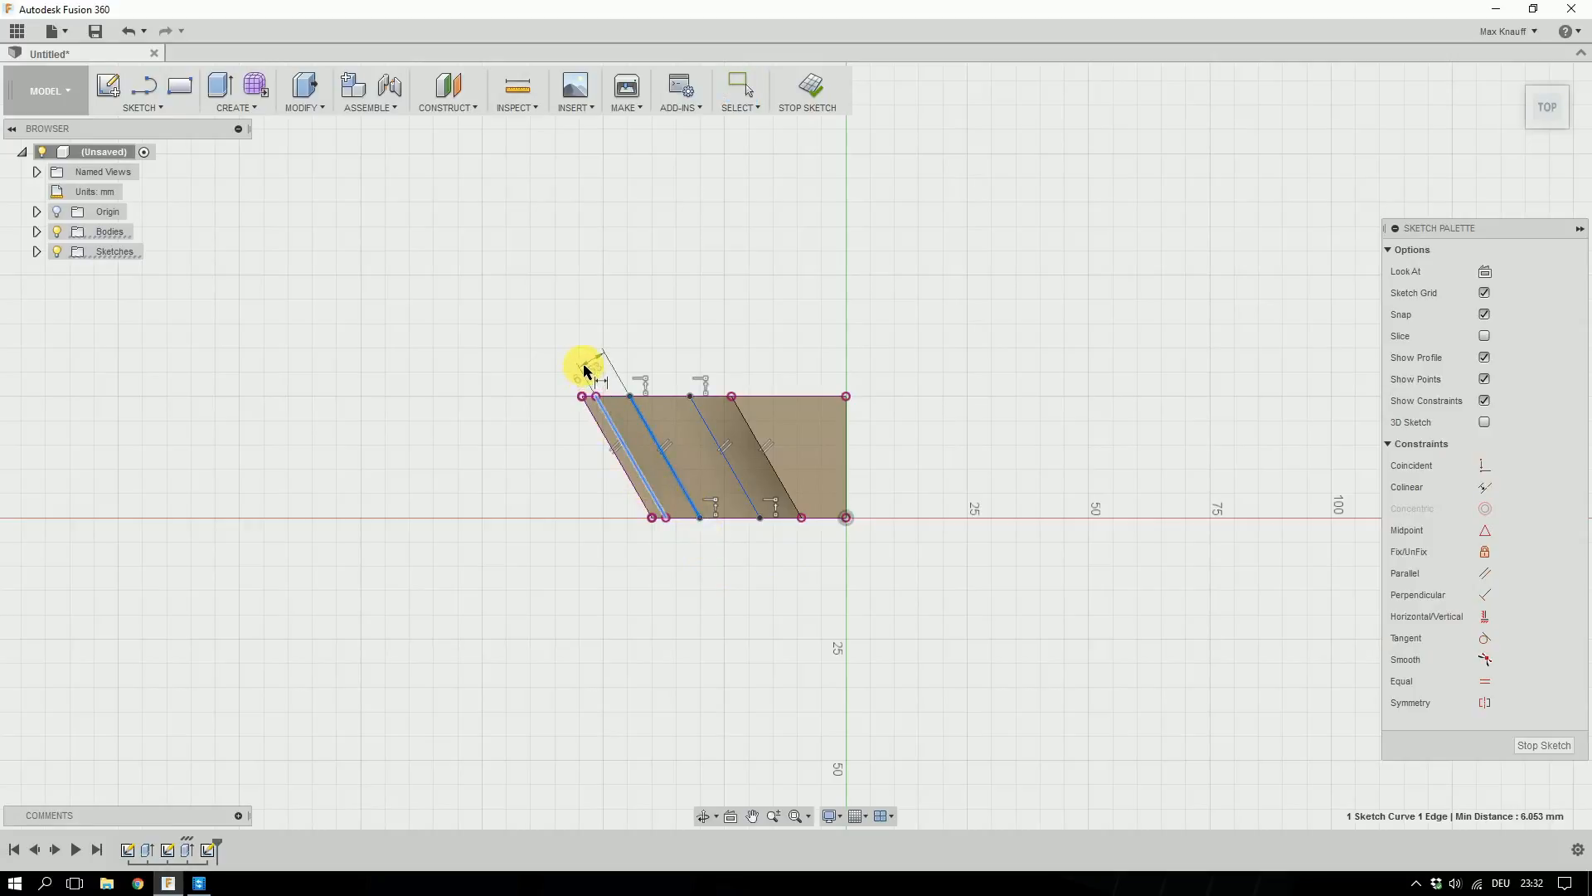
left_click(587, 366)
type("2.5")
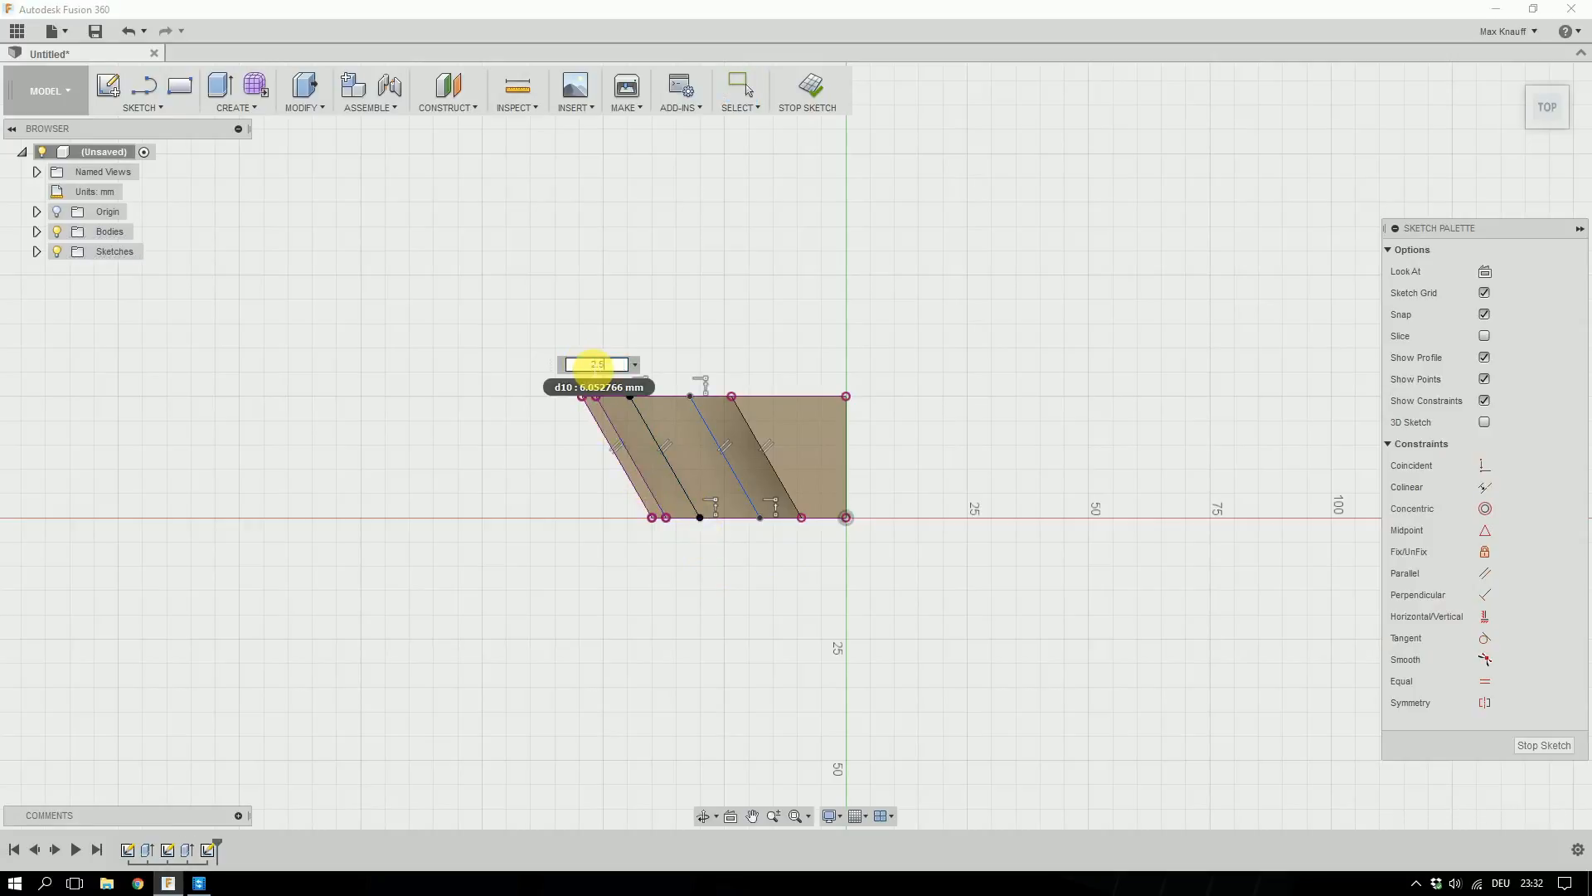
key("Return")
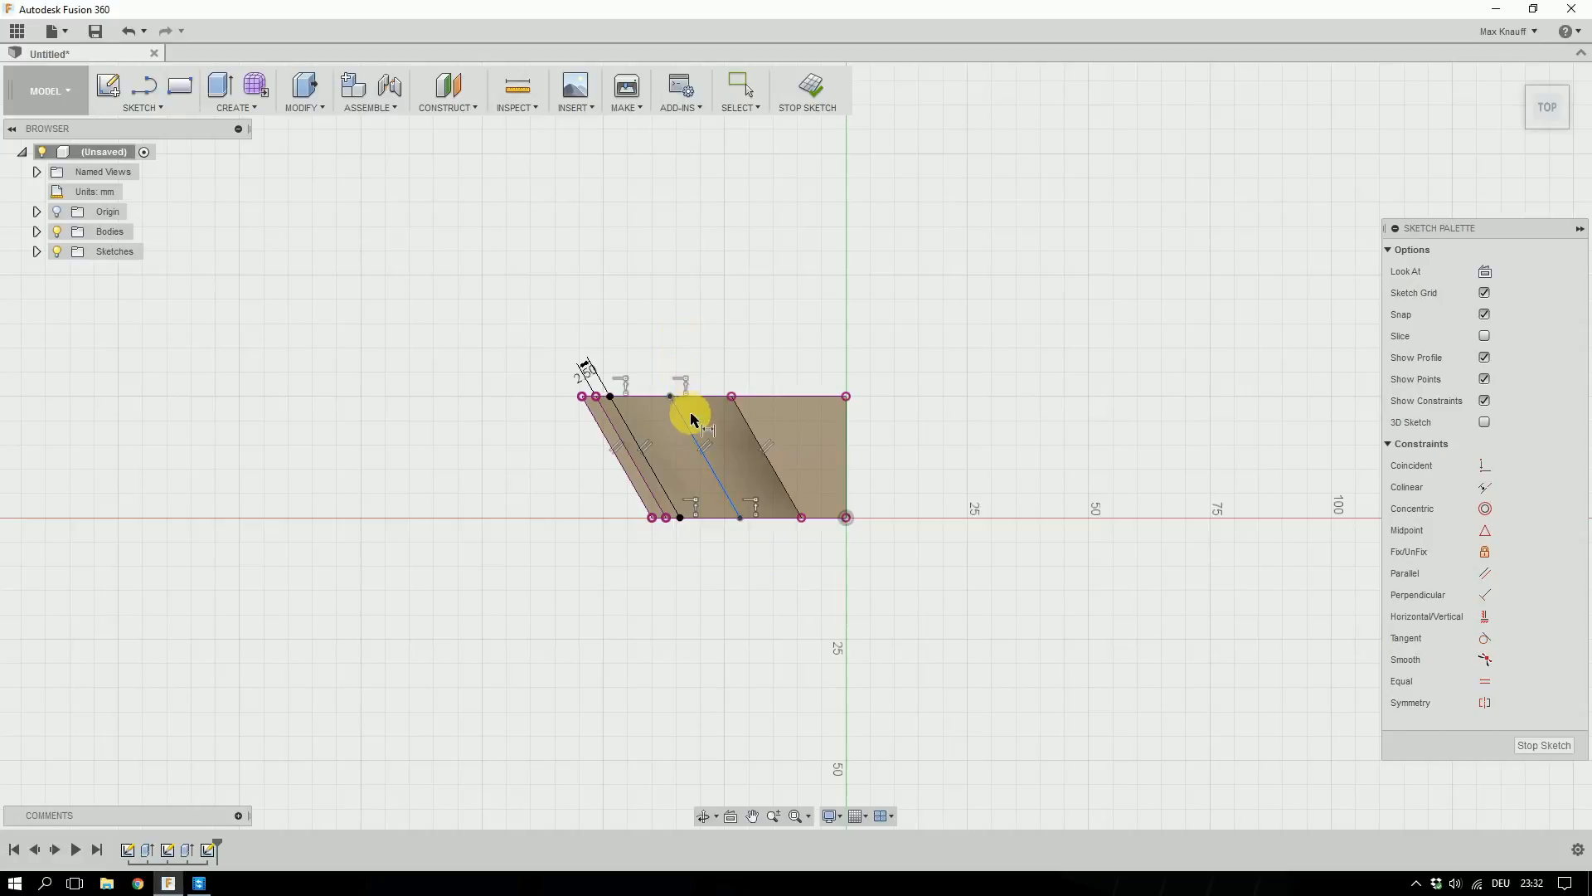
Dimension the distance between the second slanted line and the block's slanted edge, linking it to the thin-wall dimension d10.
left_click(746, 423)
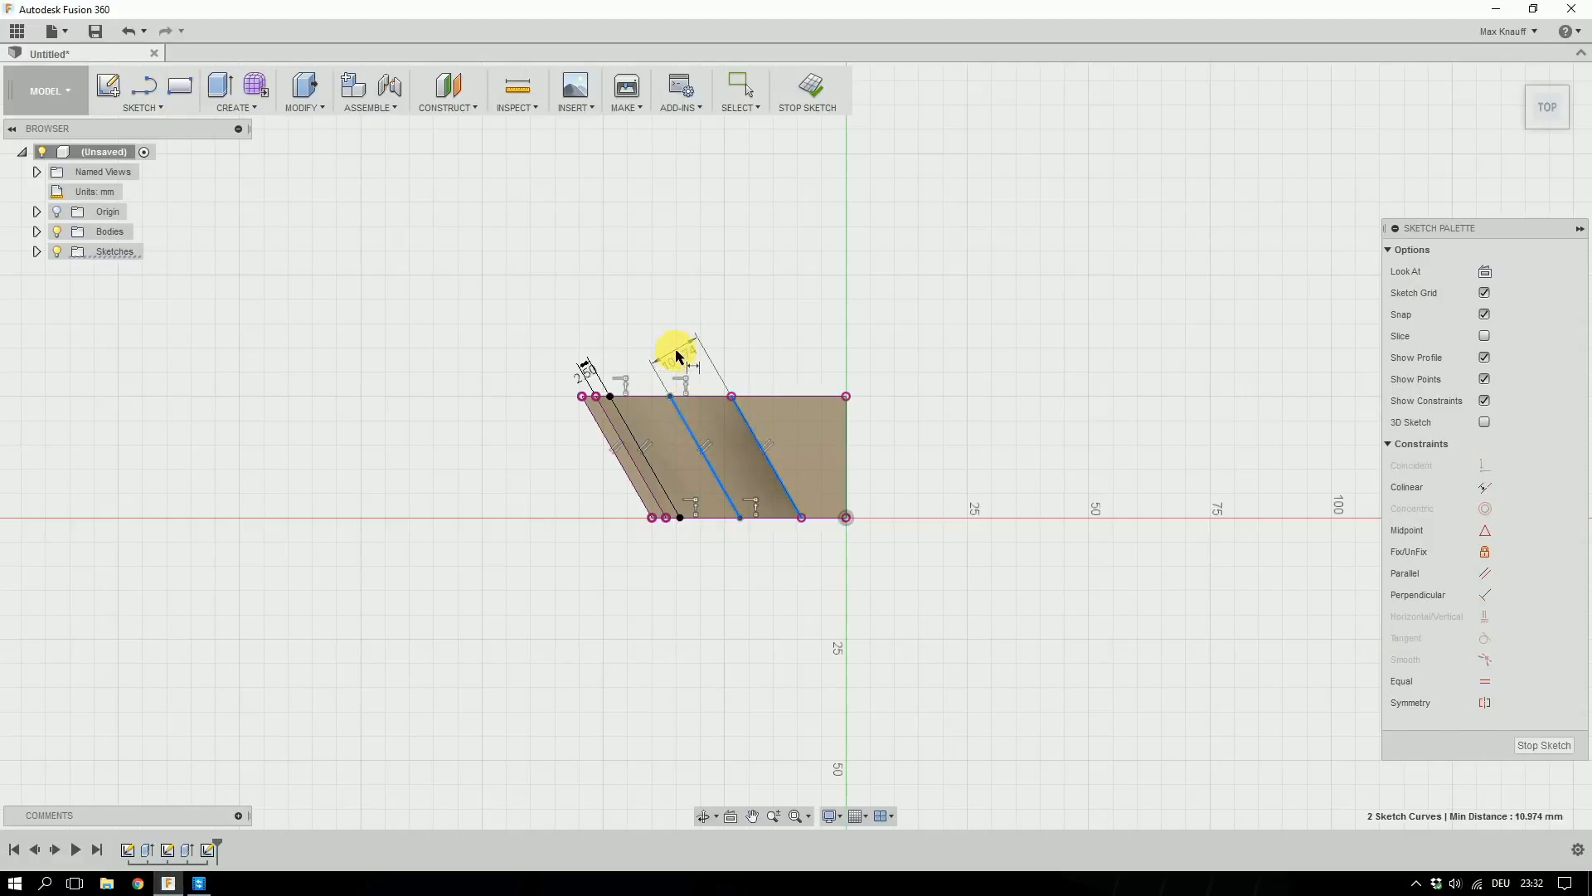
left_click(677, 356)
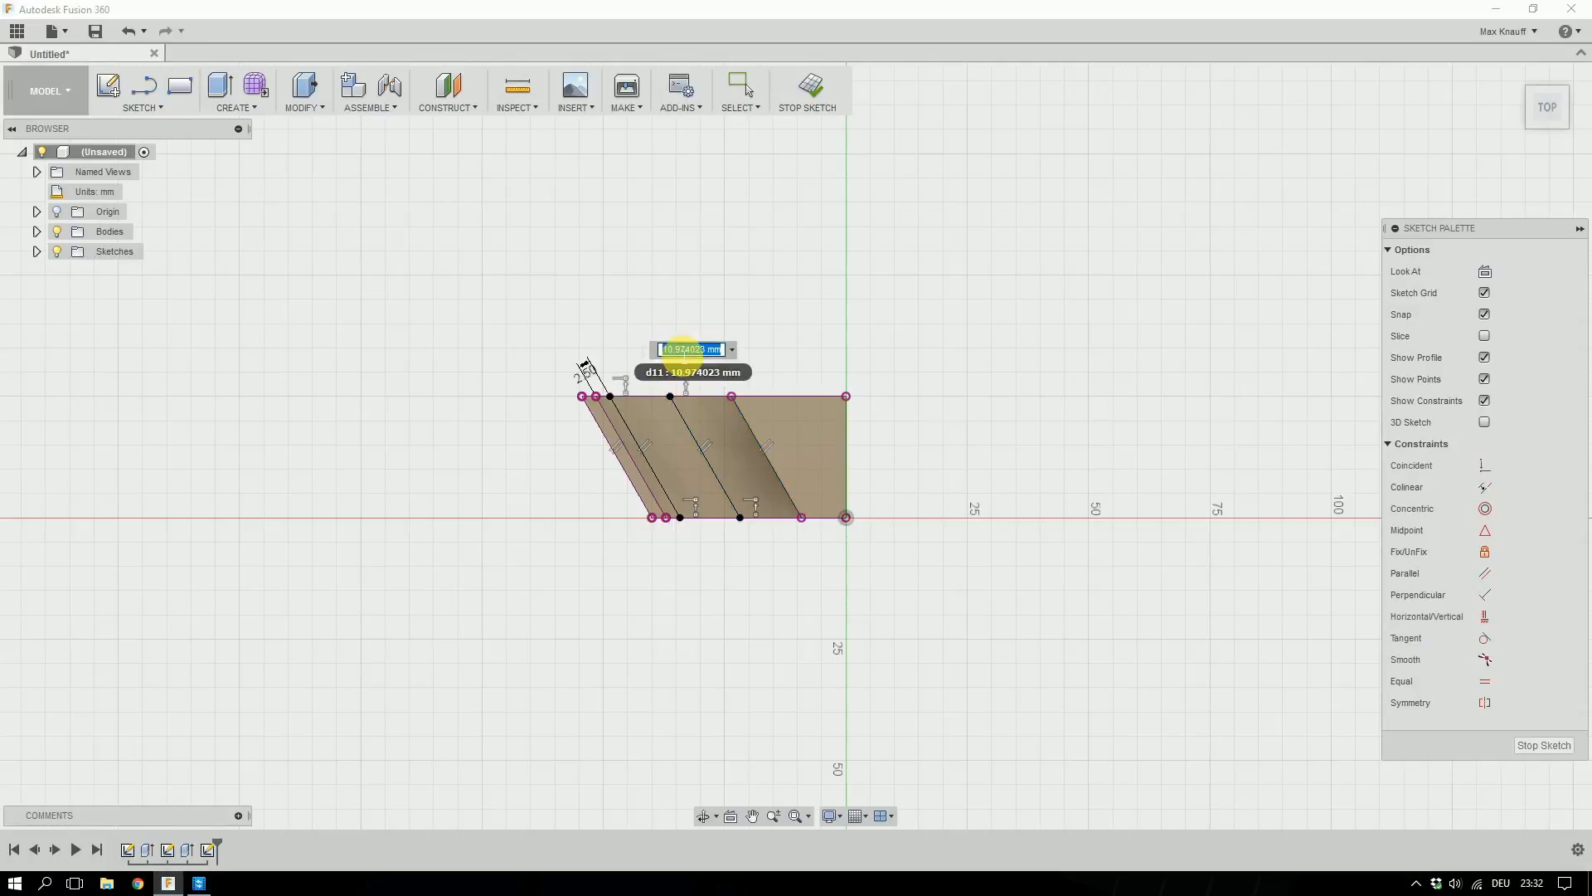
left_click(586, 366)
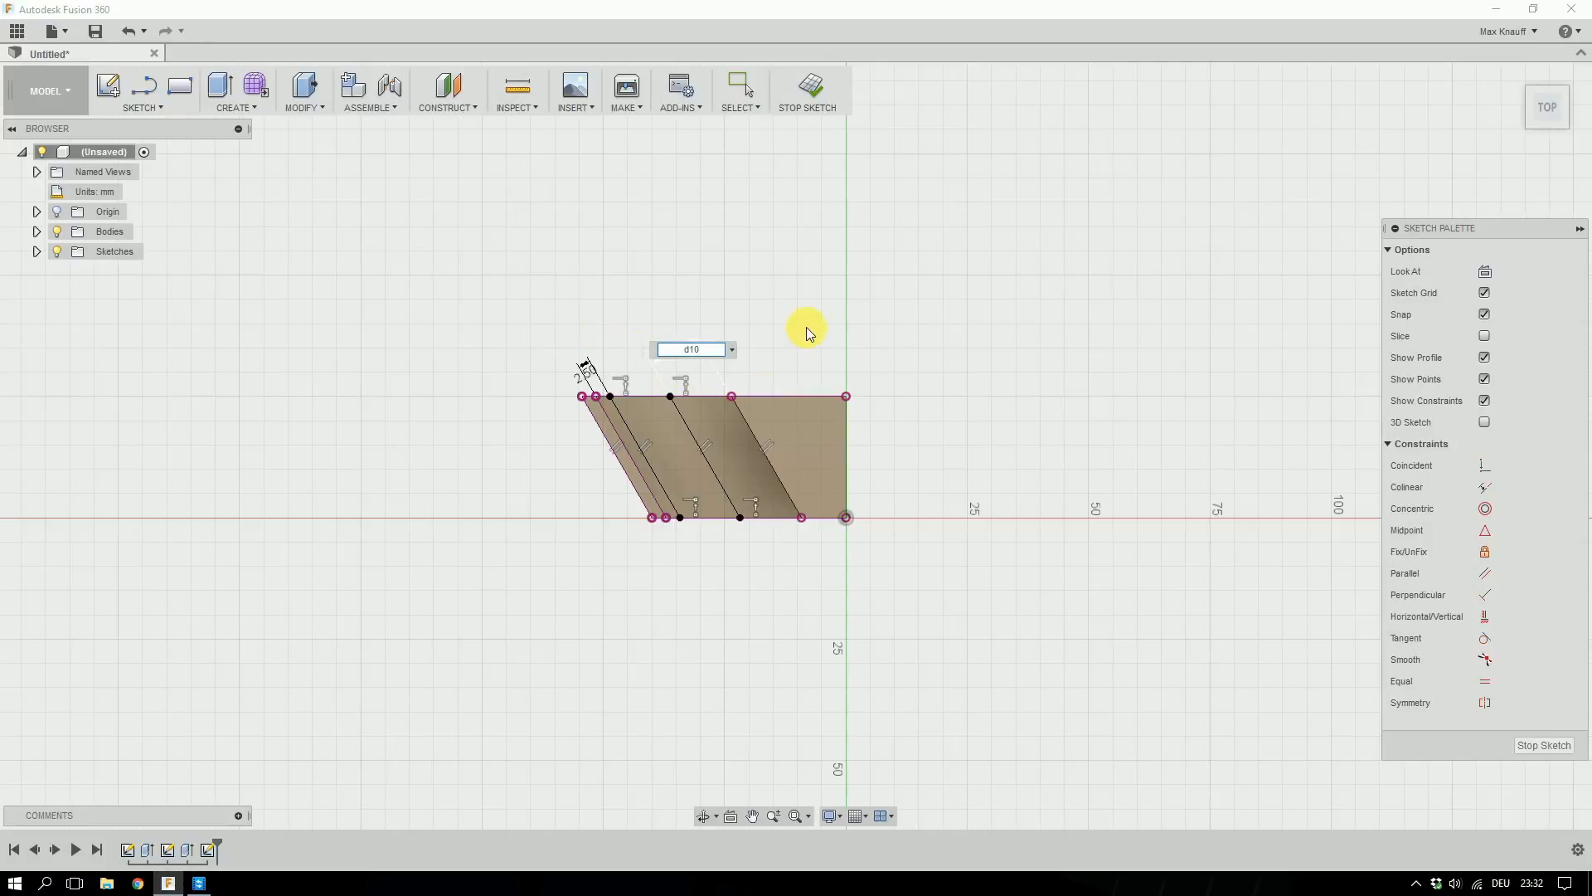
key("Return")
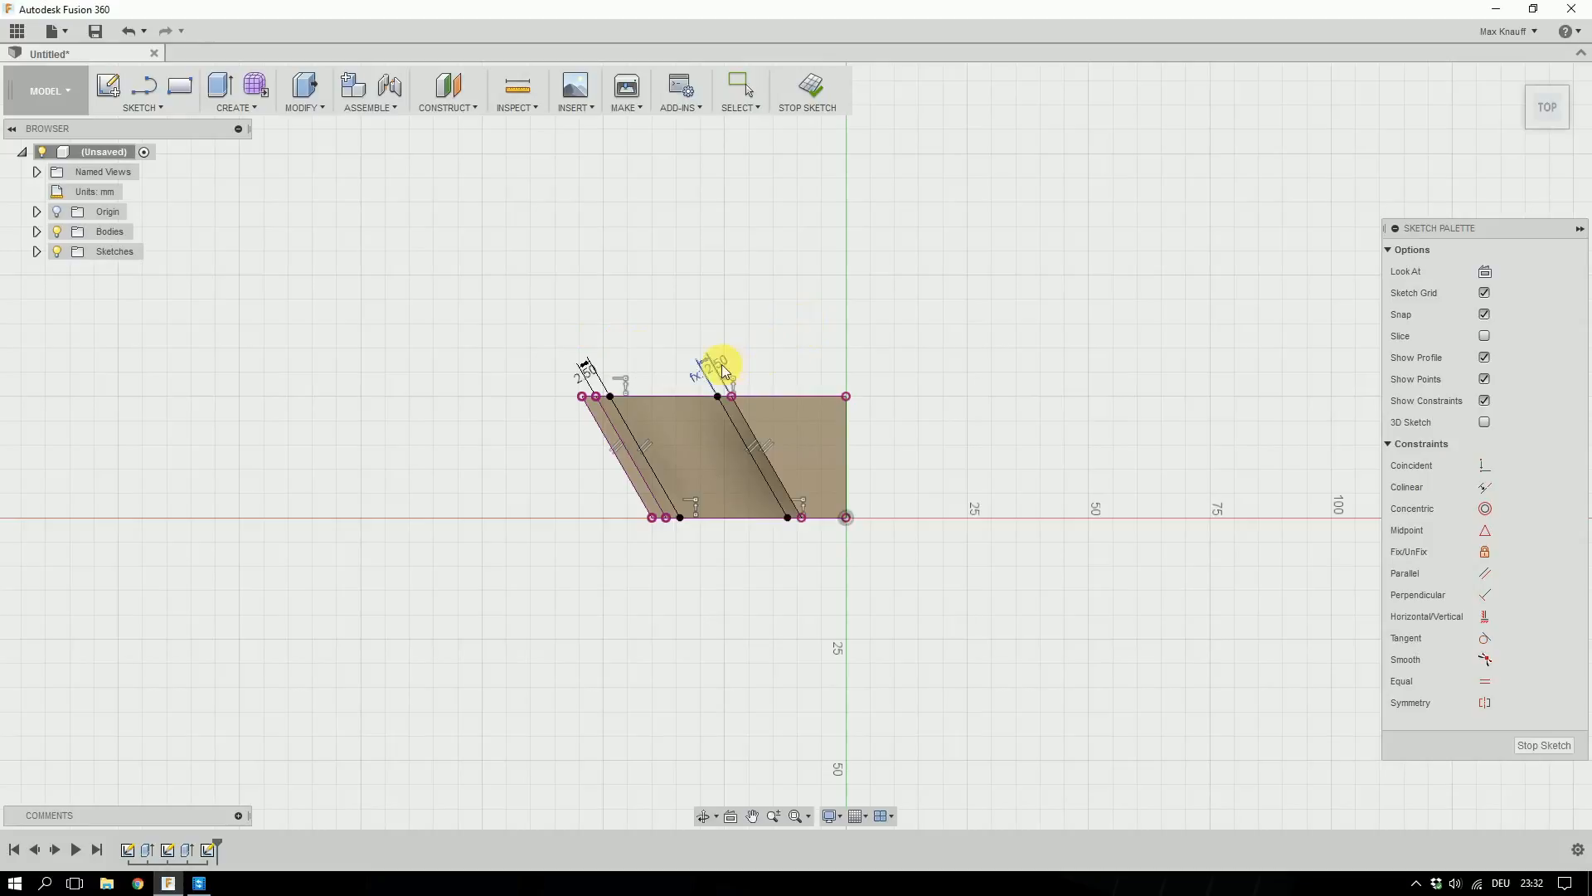
Test the linked dimensions by changing the thin-wall offset to 3 mm and restoring it to 2.5 mm.
double_click(580, 385)
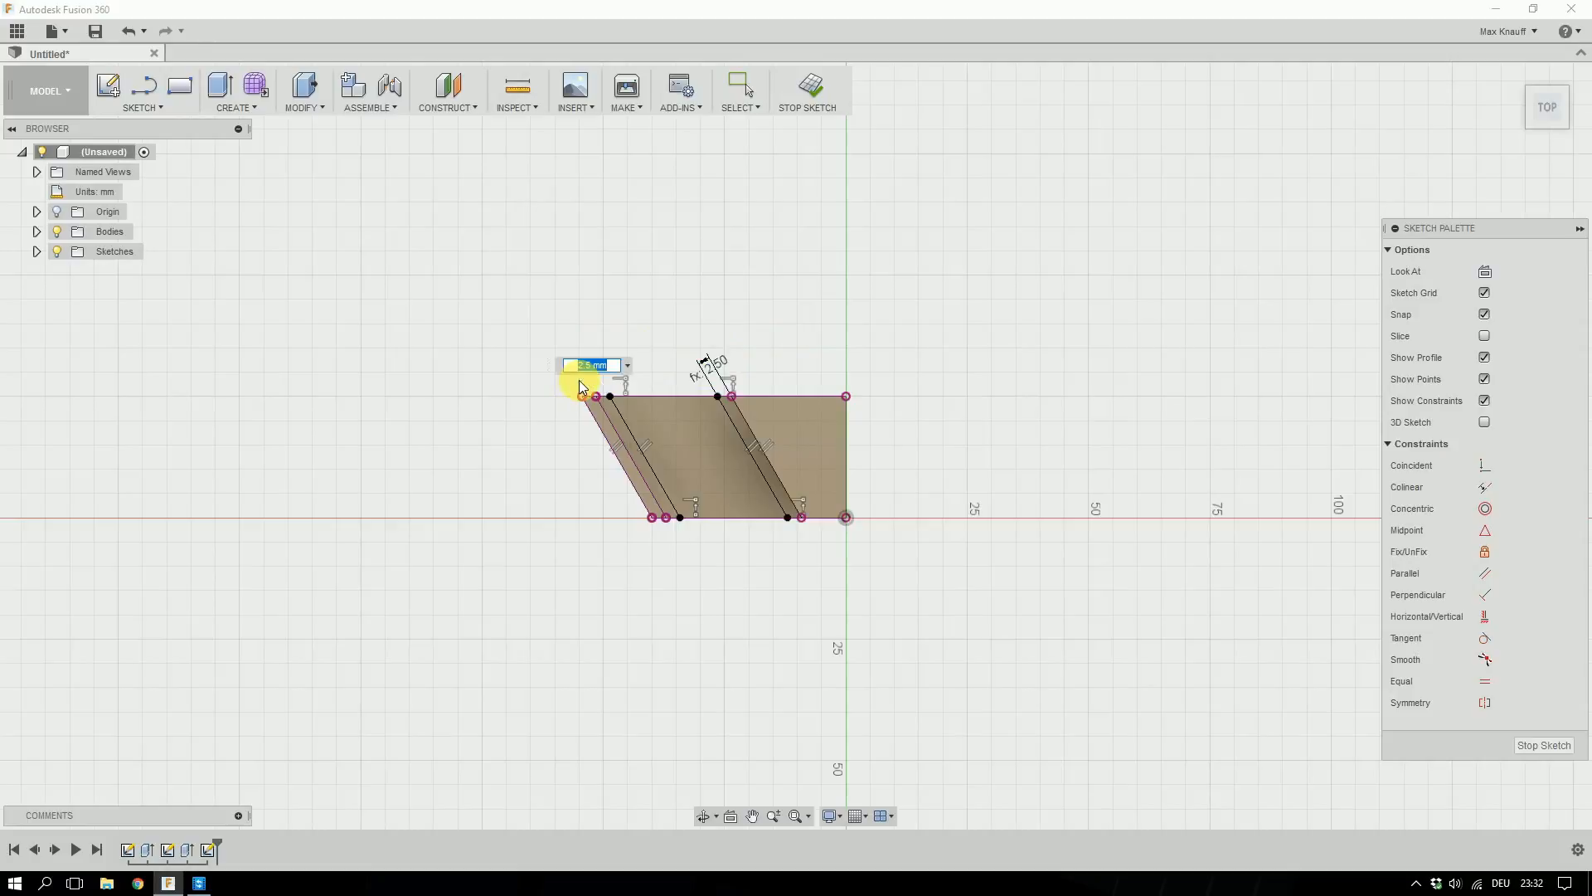
type("3")
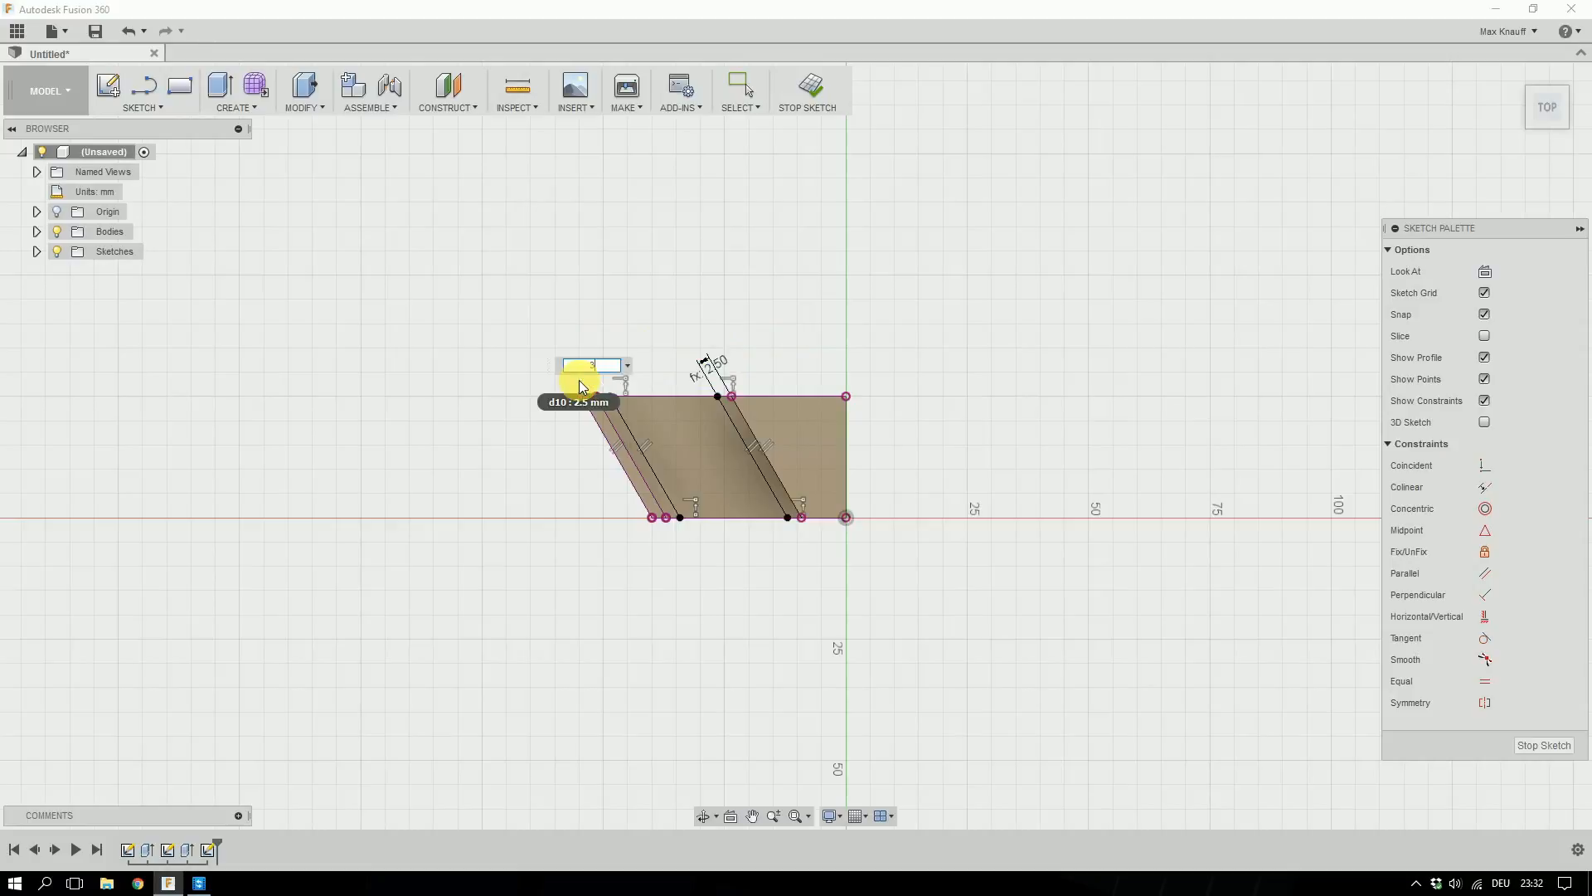
key("Return")
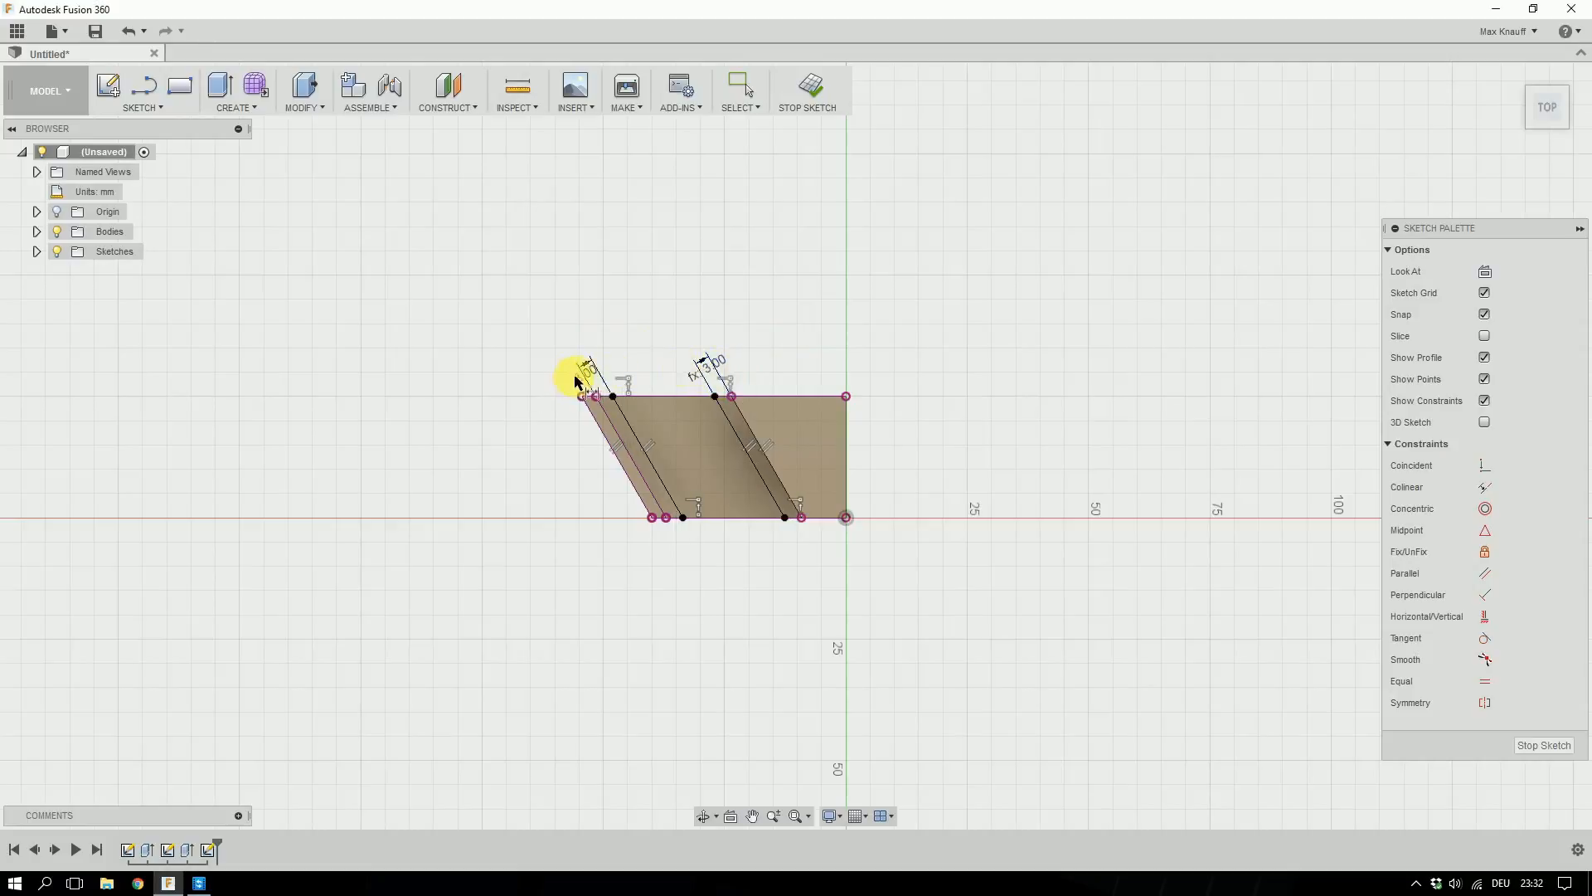
double_click(581, 381)
type("2.5")
key("Return")
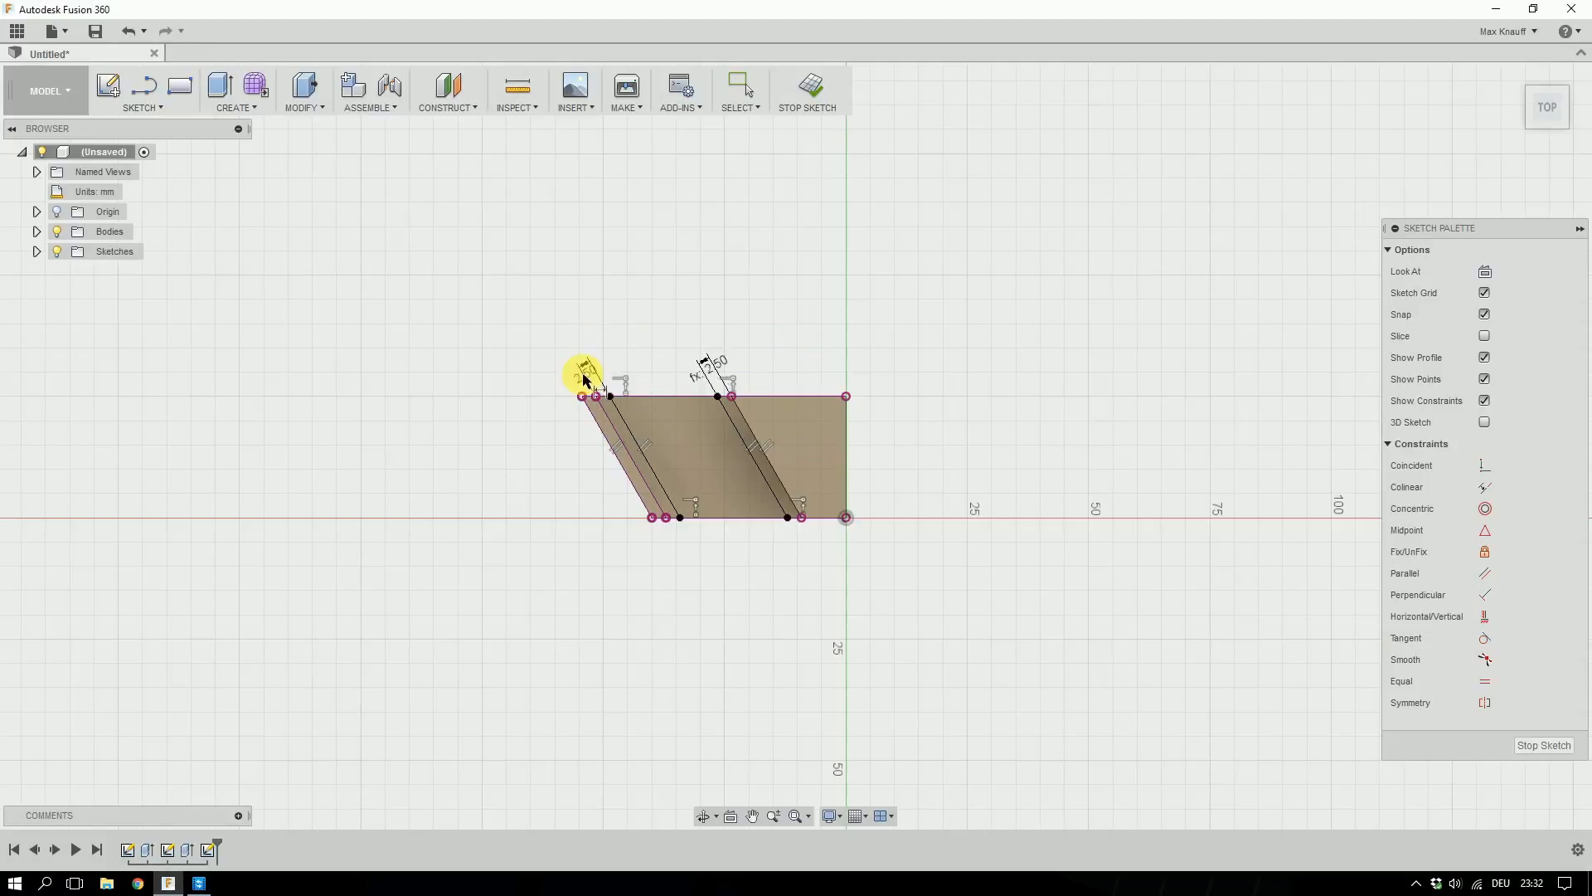
Finish the sketch and extrude the thin wall's top, both narrow strips and the block's top upward to form lips overhanging the channel.
left_click(1526, 746)
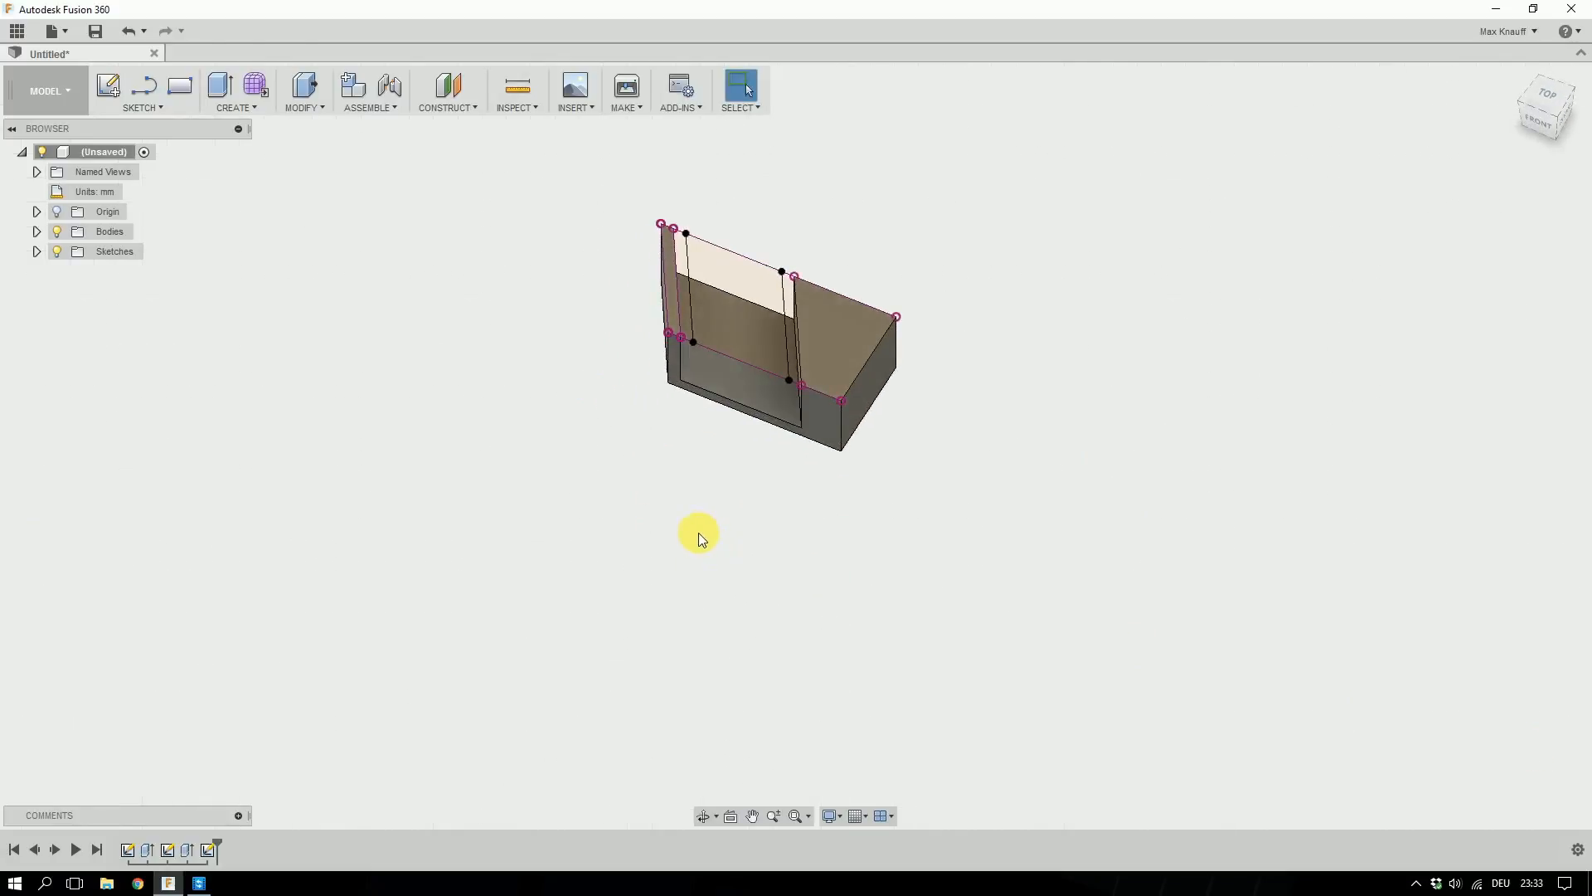
key("e")
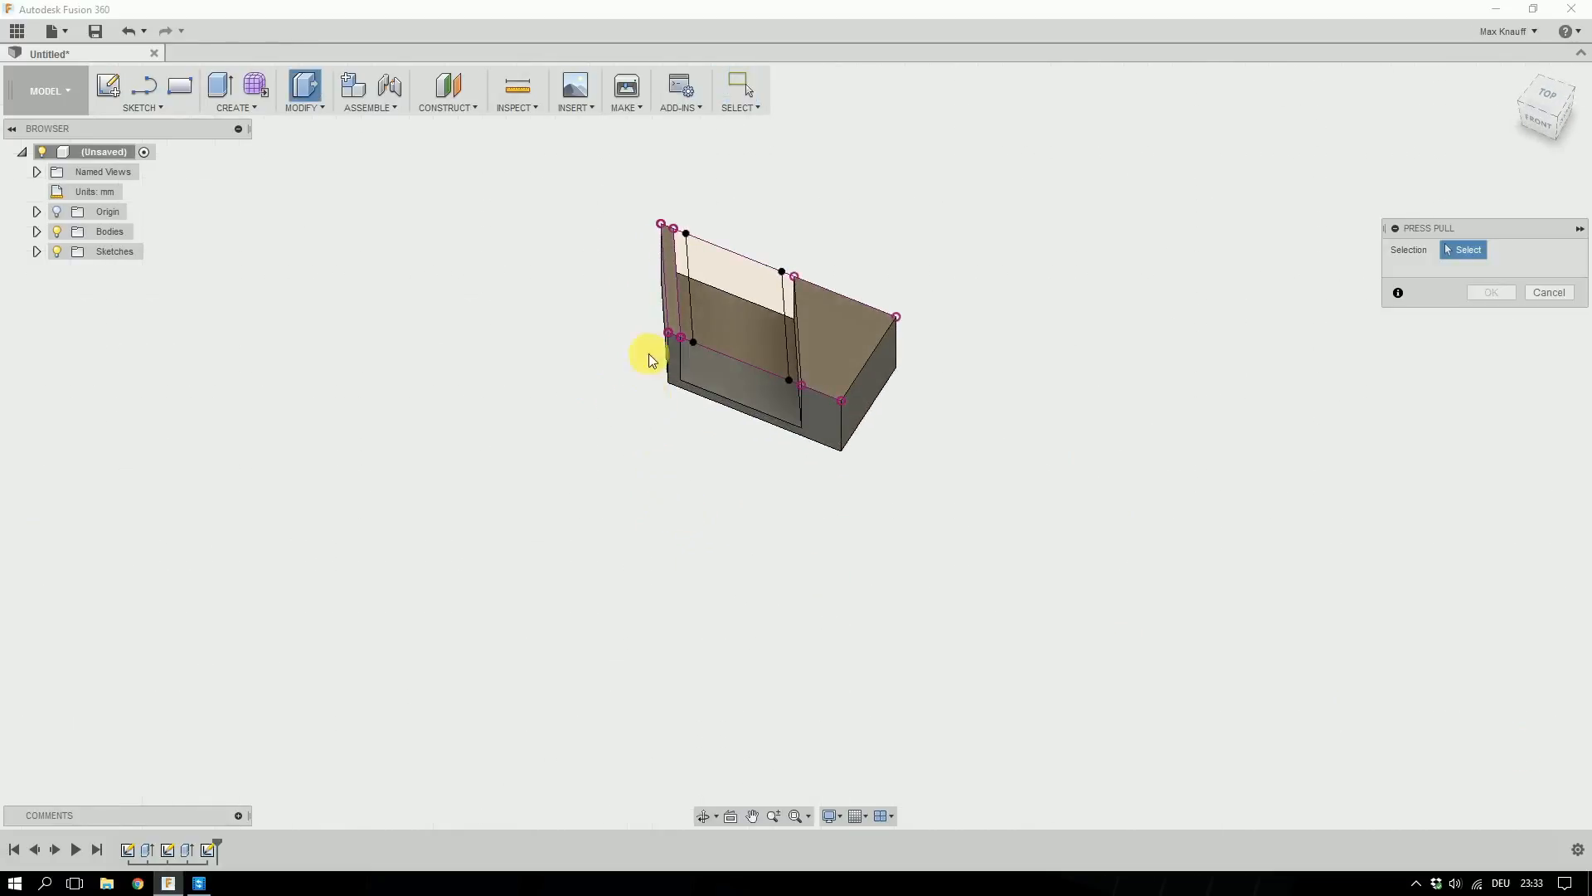
left_click(672, 291)
left_click(753, 276)
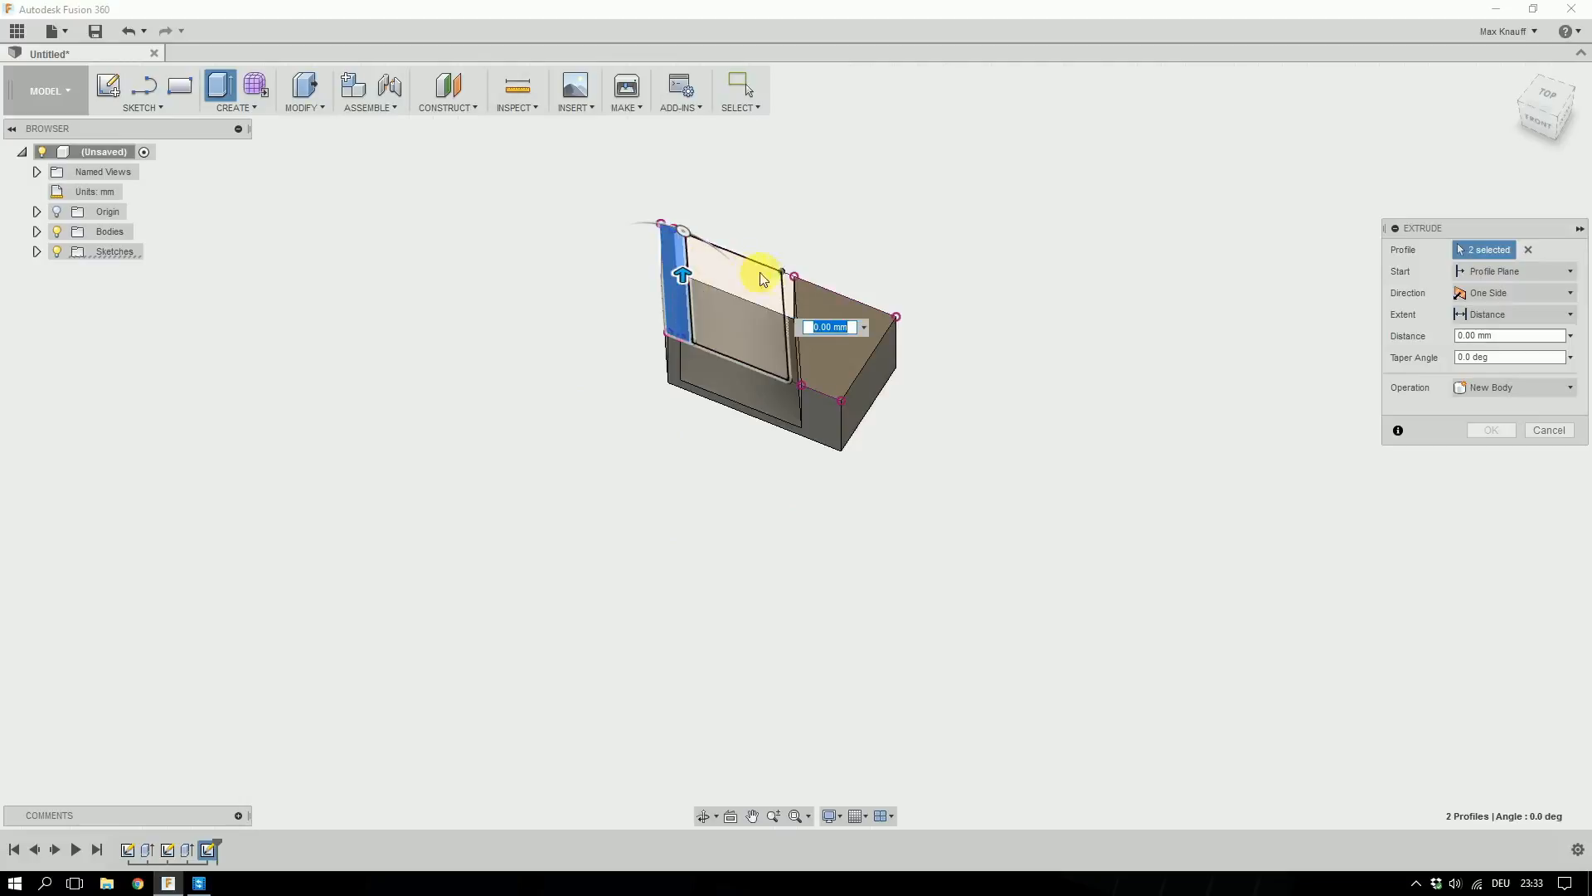
left_click(787, 287)
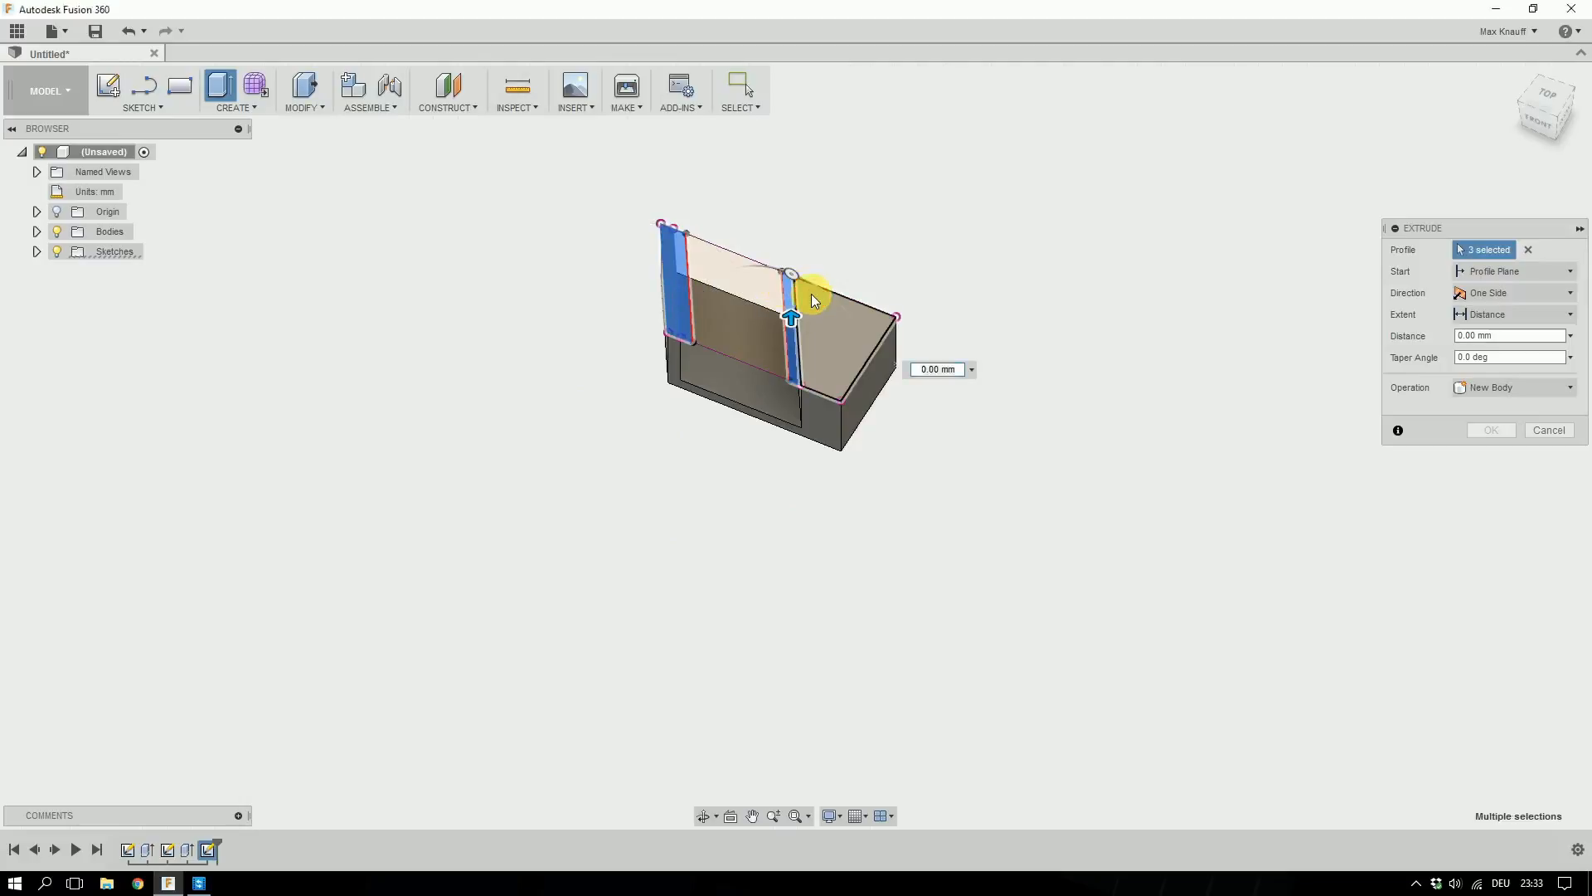
left_click(811, 294)
type("1.5")
key("Return")
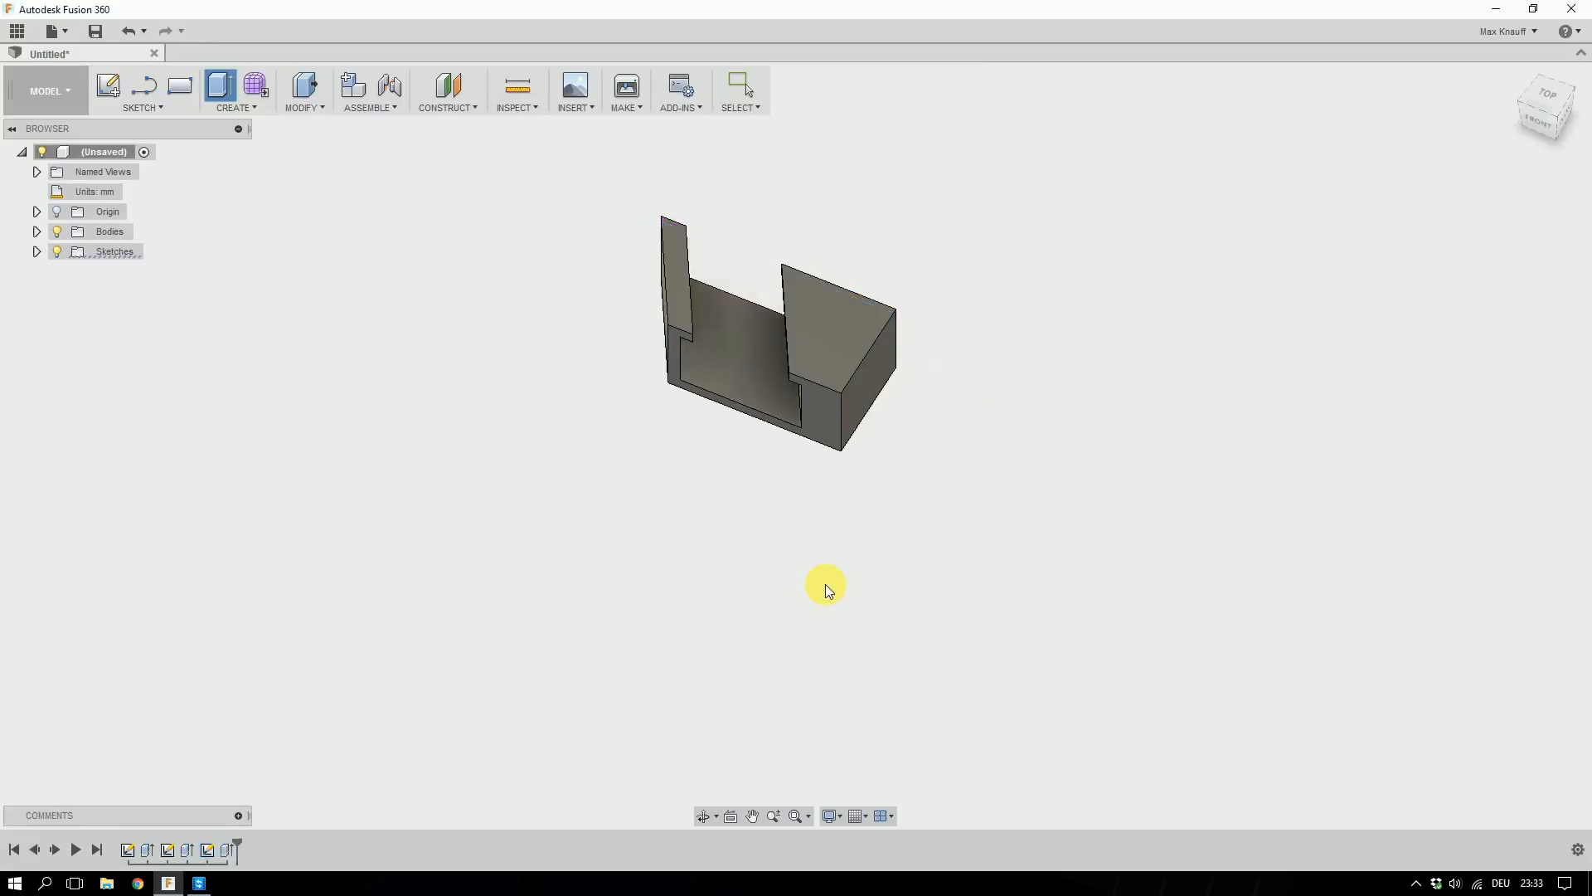
Fillet the upper, lower and inner corner edges of both channel lips, six edges in total, with a radius of 2.5/2 mm.
middle_click_drag(863, 554, 935, 539, "shift")
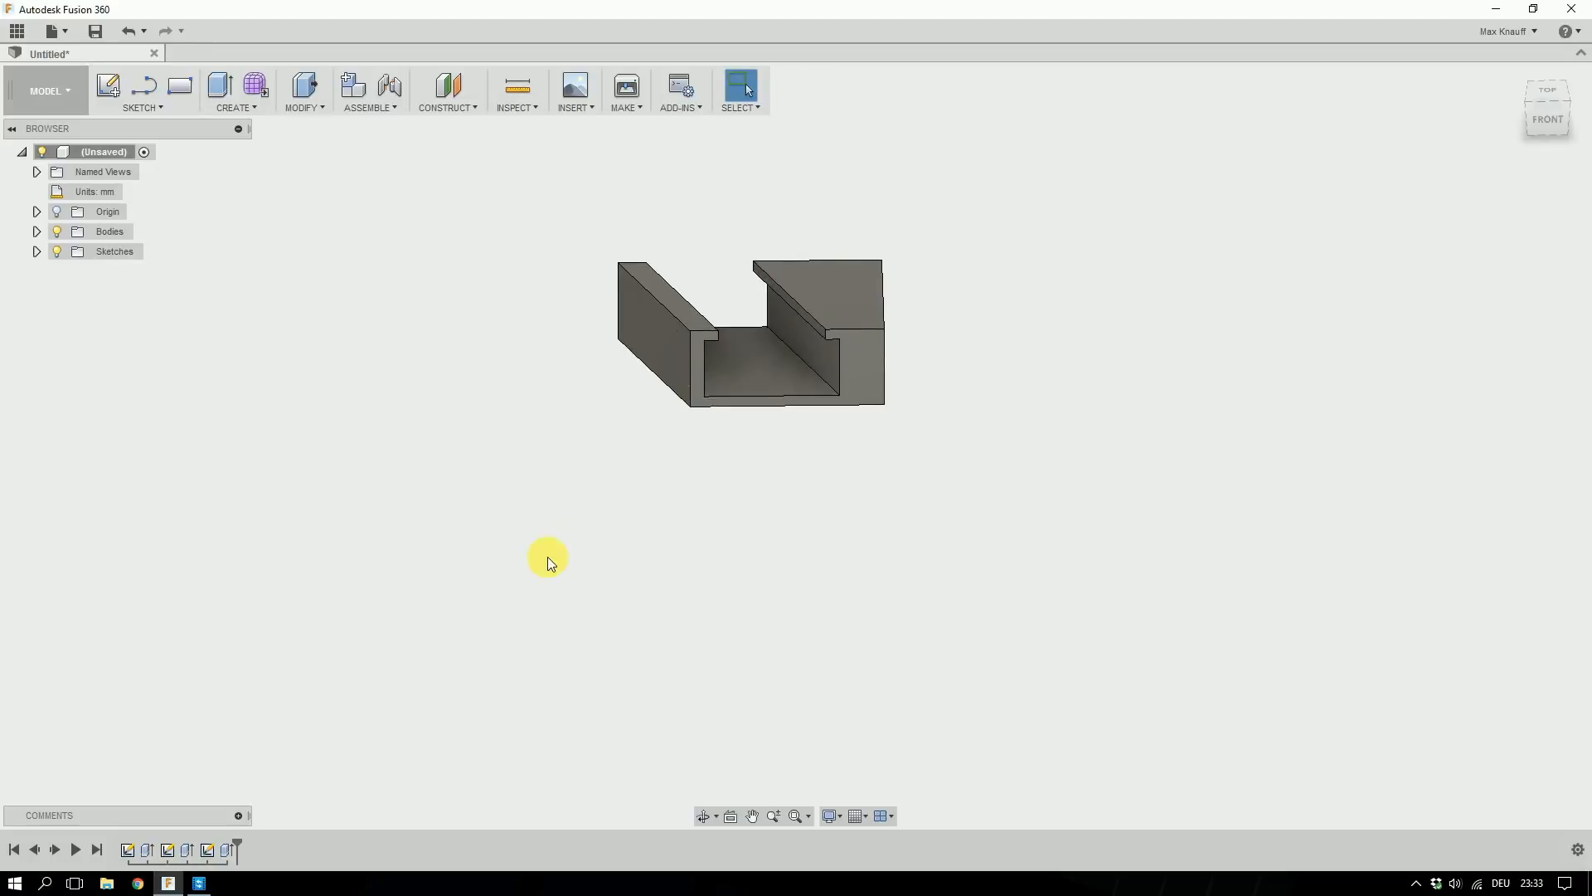
left_click(294, 108)
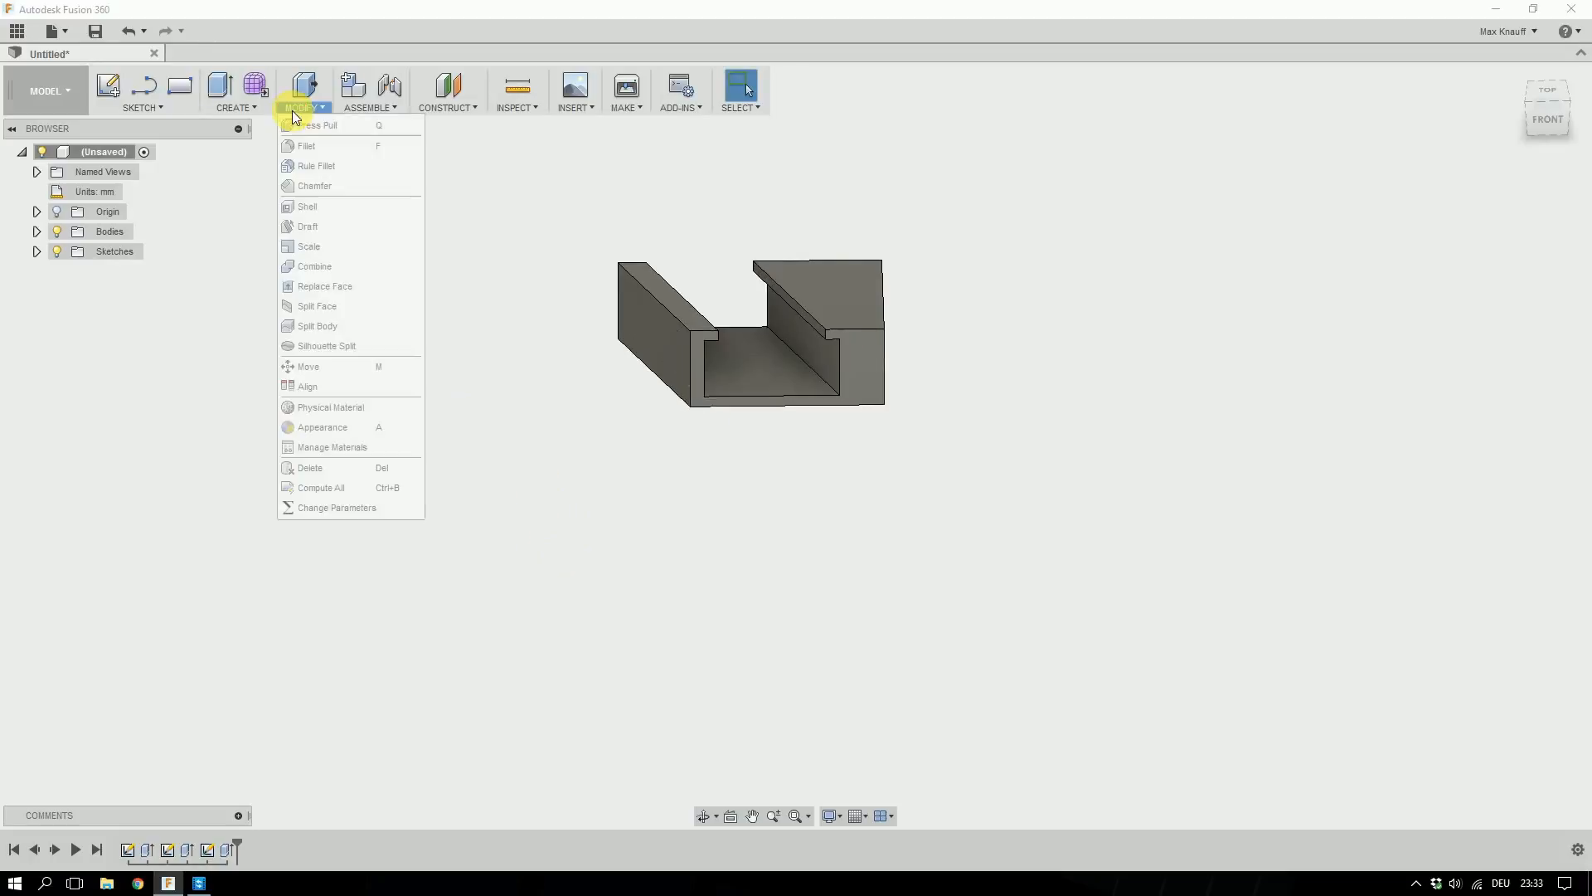
left_click(303, 144)
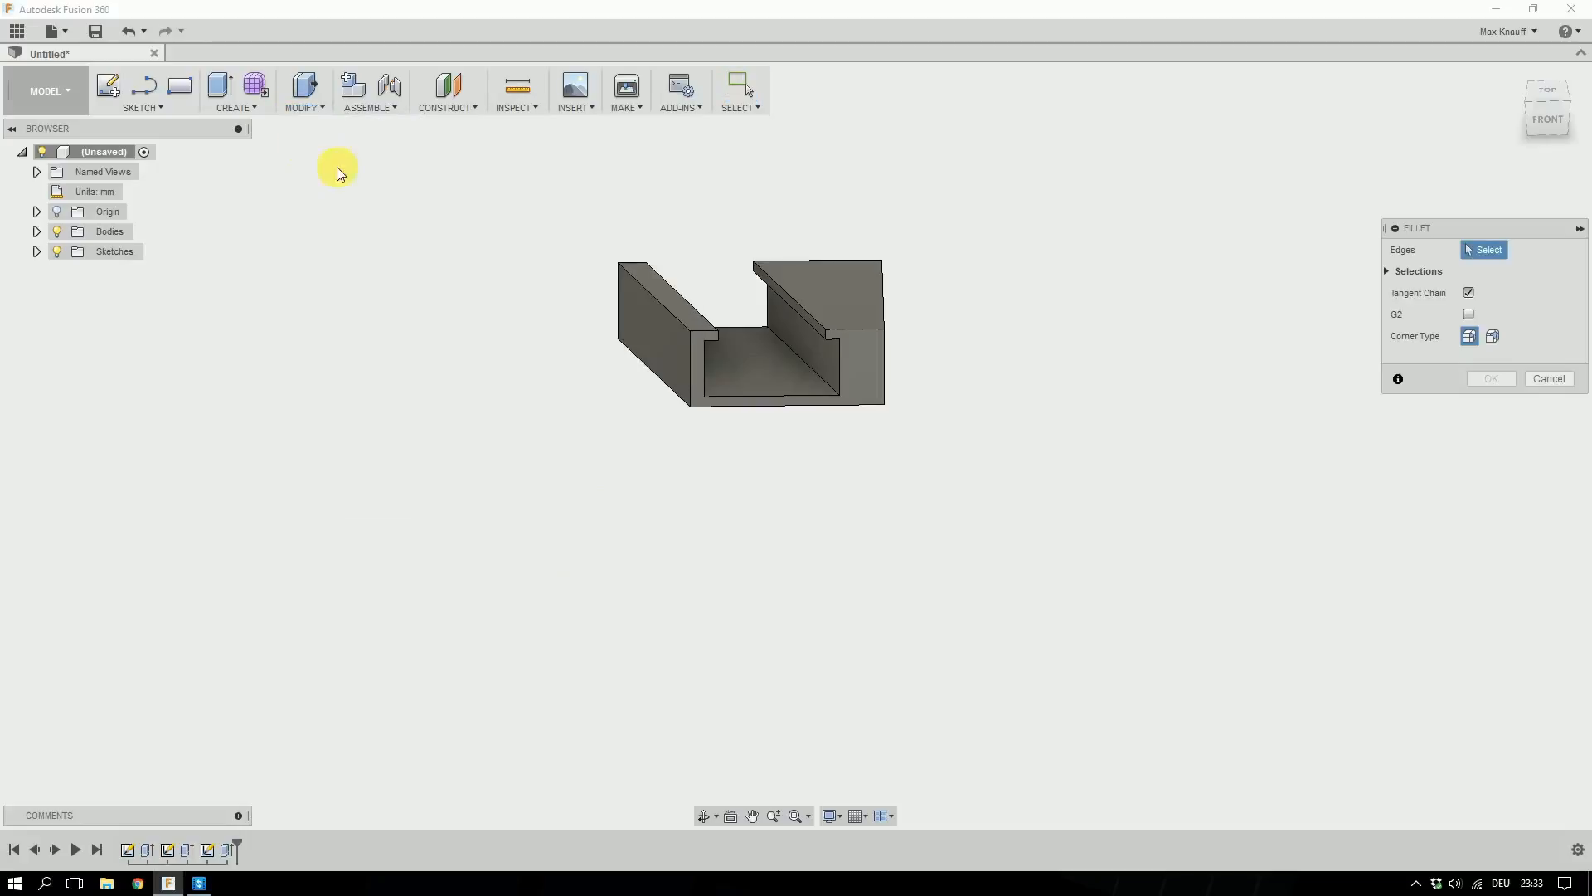
left_click(811, 311)
scroll(832, 334, "up", 5)
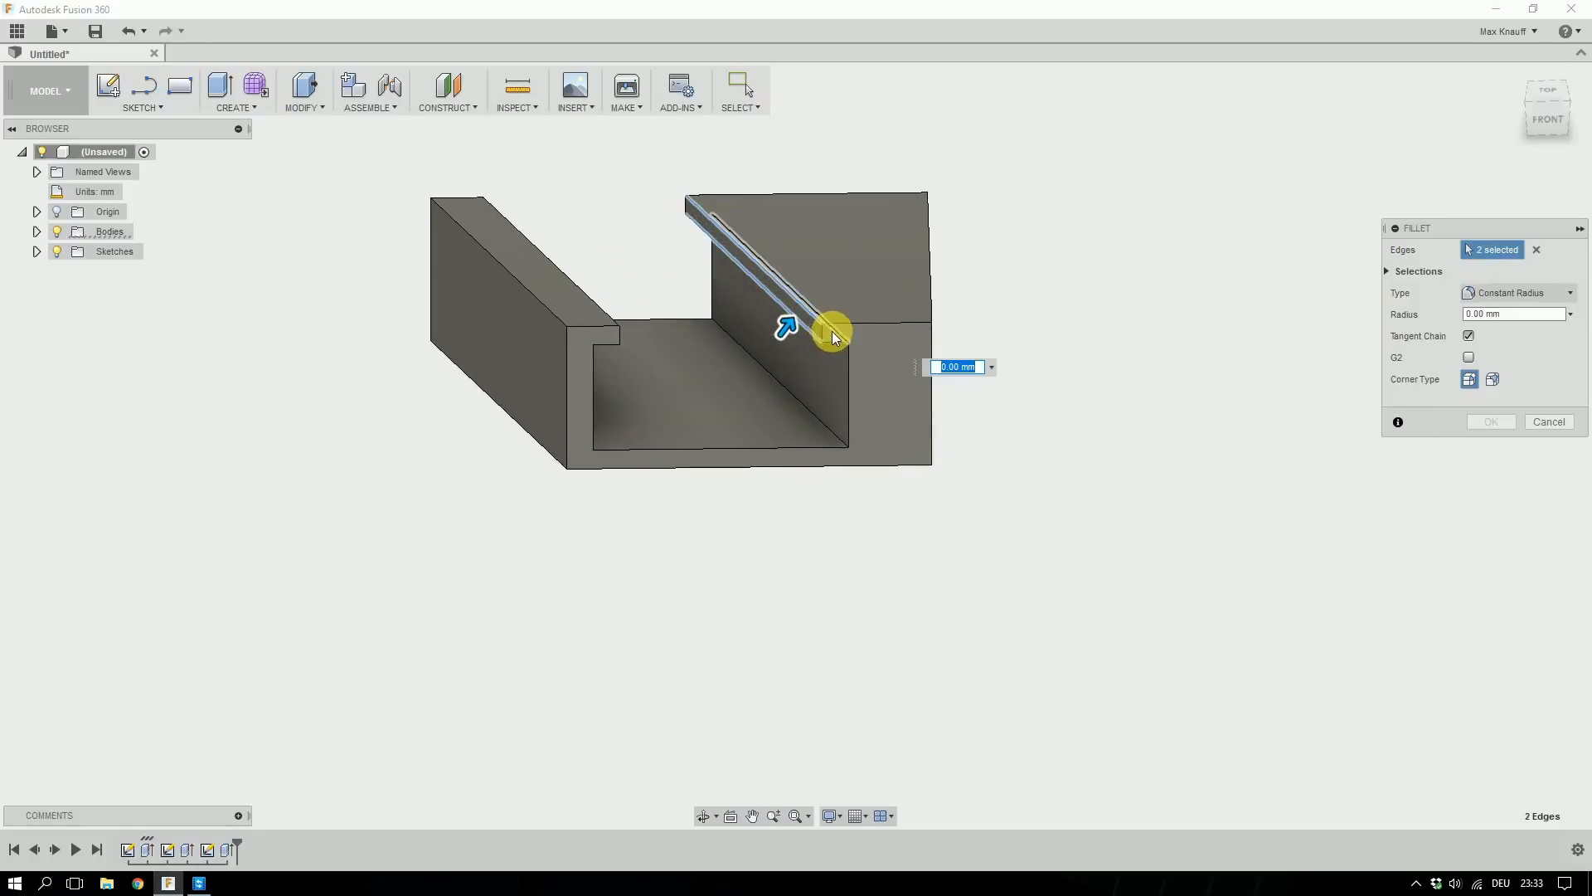
left_click(831, 326)
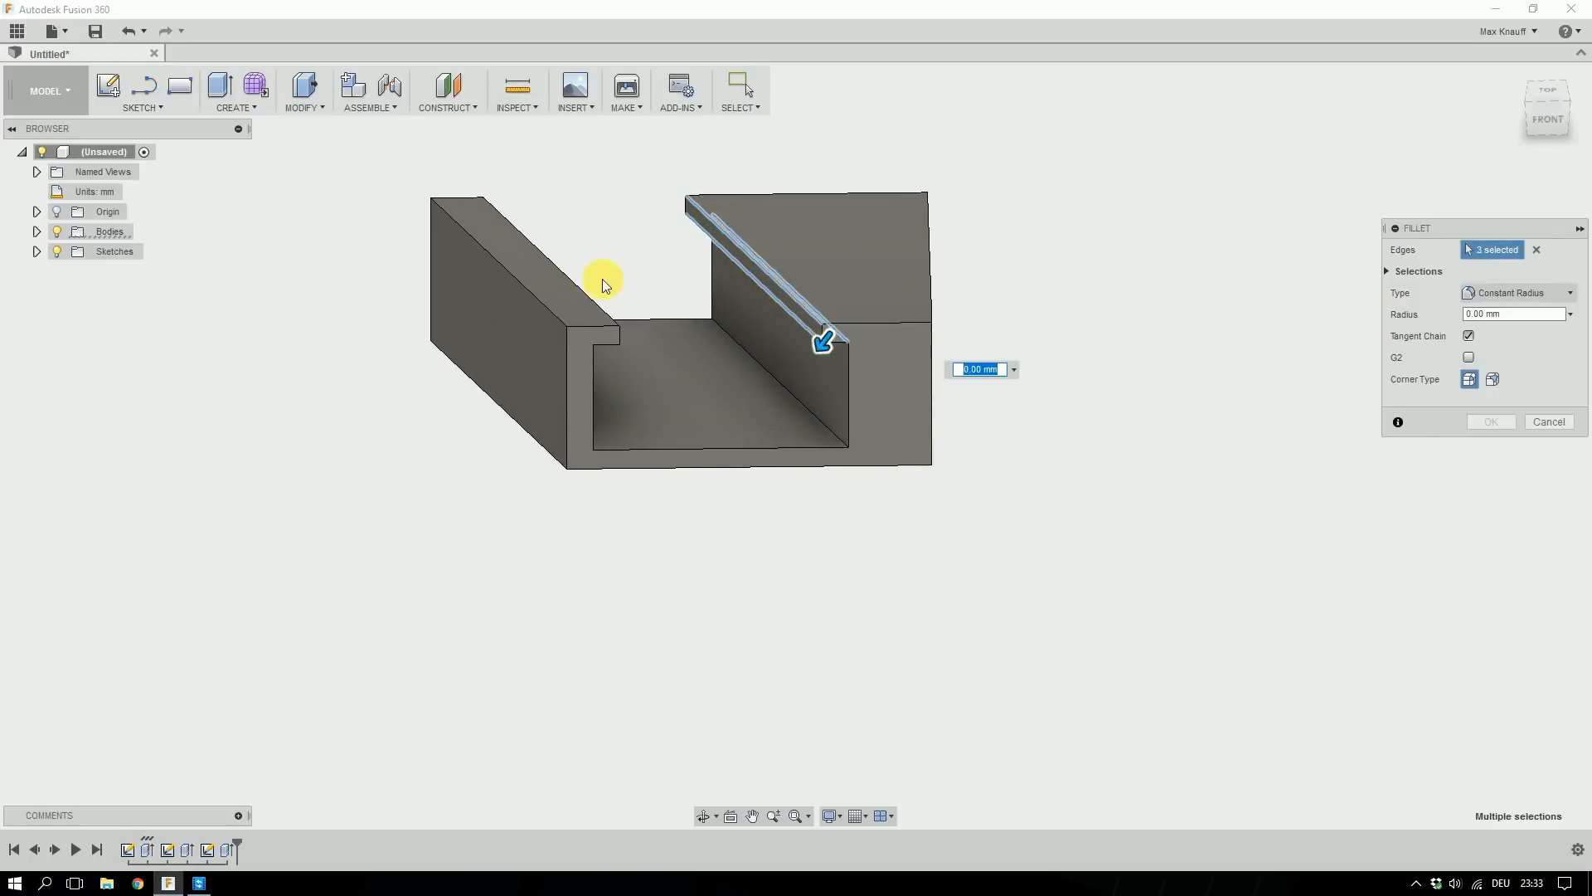
left_click(576, 288)
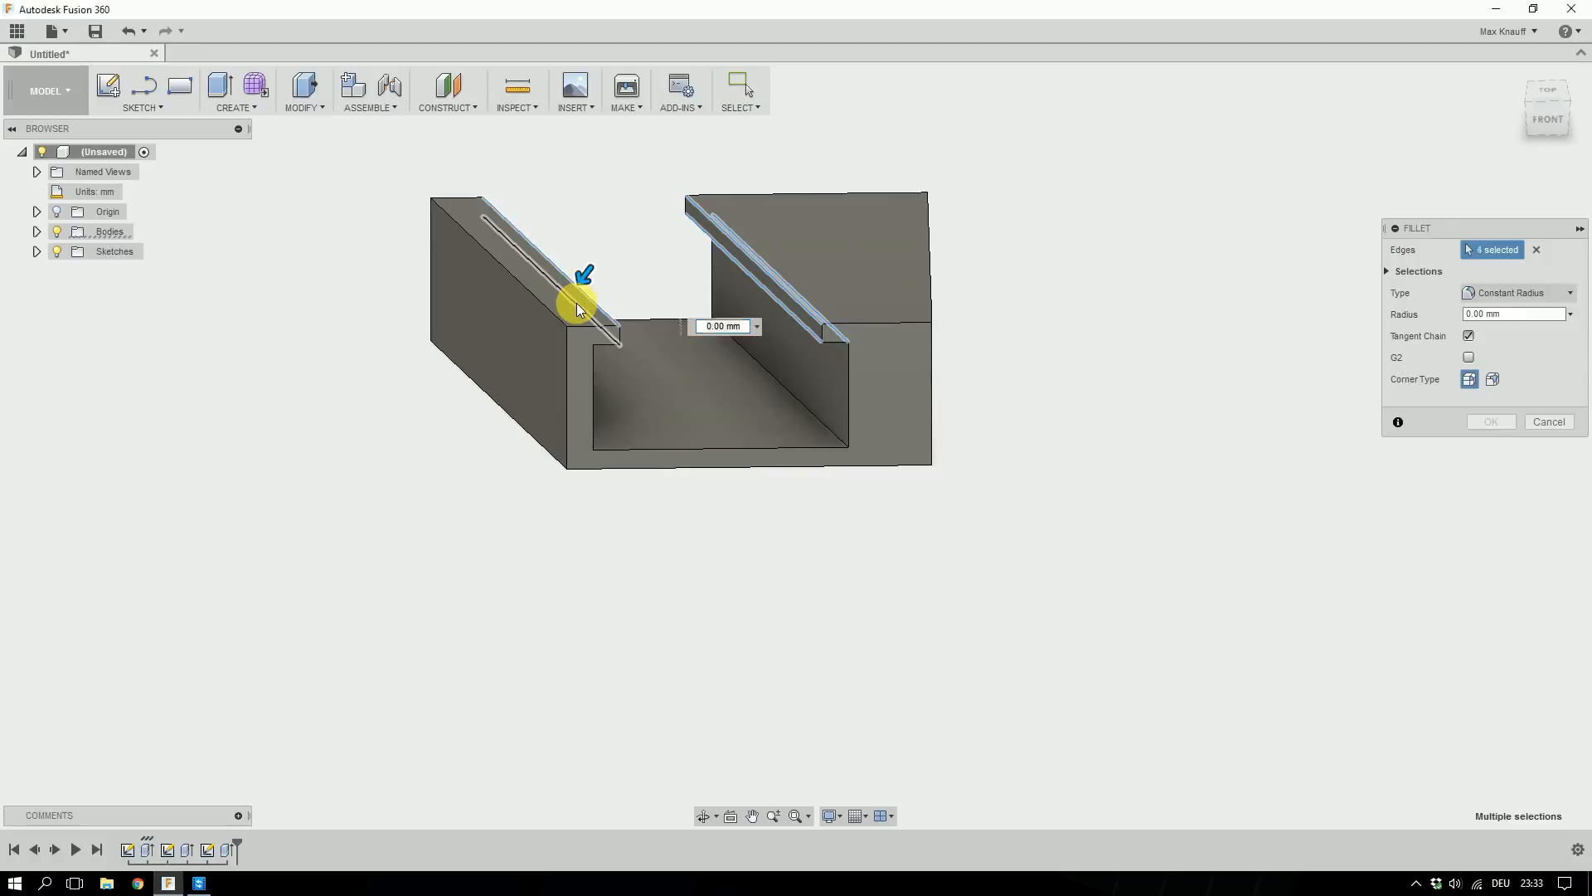
left_click(579, 329)
left_click(583, 342)
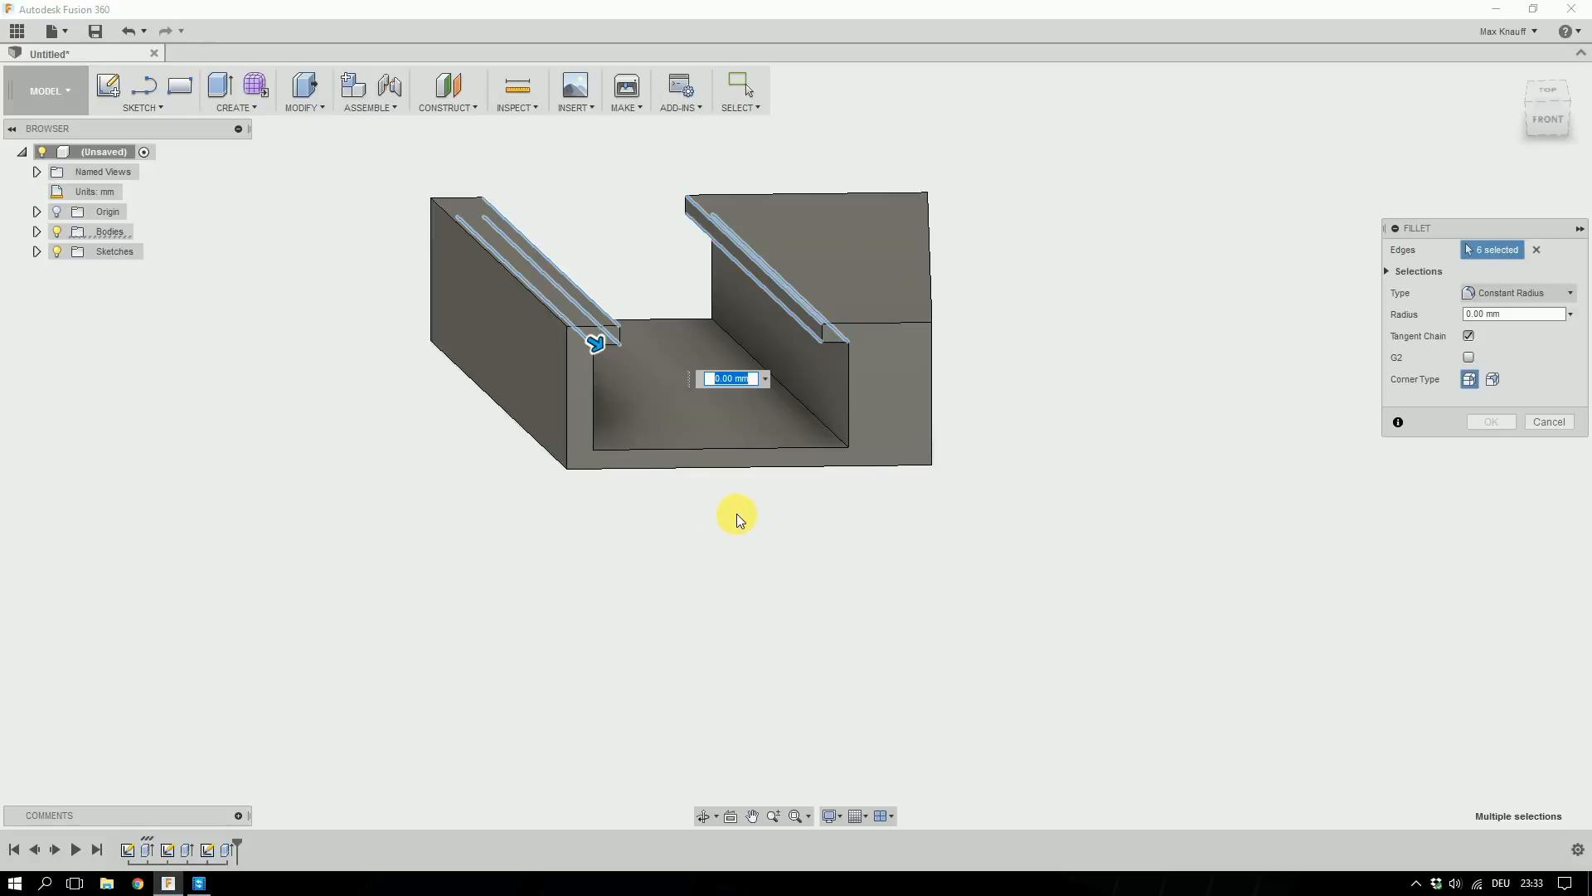
scroll(737, 515, "down", 2)
scroll(736, 514, "up", 3)
scroll(737, 514, "down", 2)
scroll(737, 514, "up", 1)
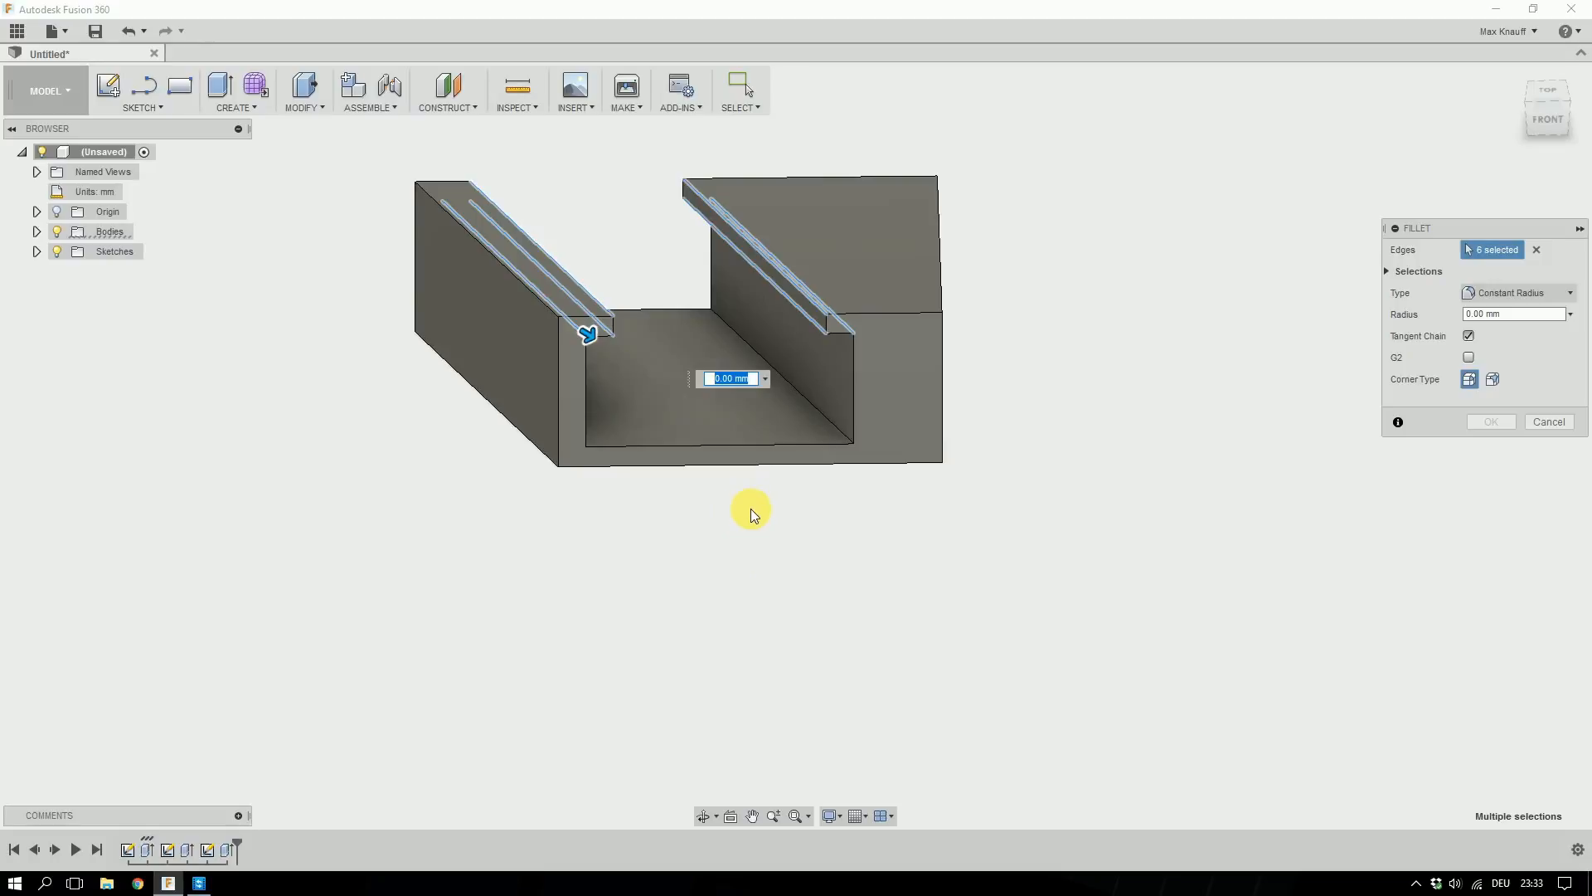
middle_click_drag(750, 510, 914, 585)
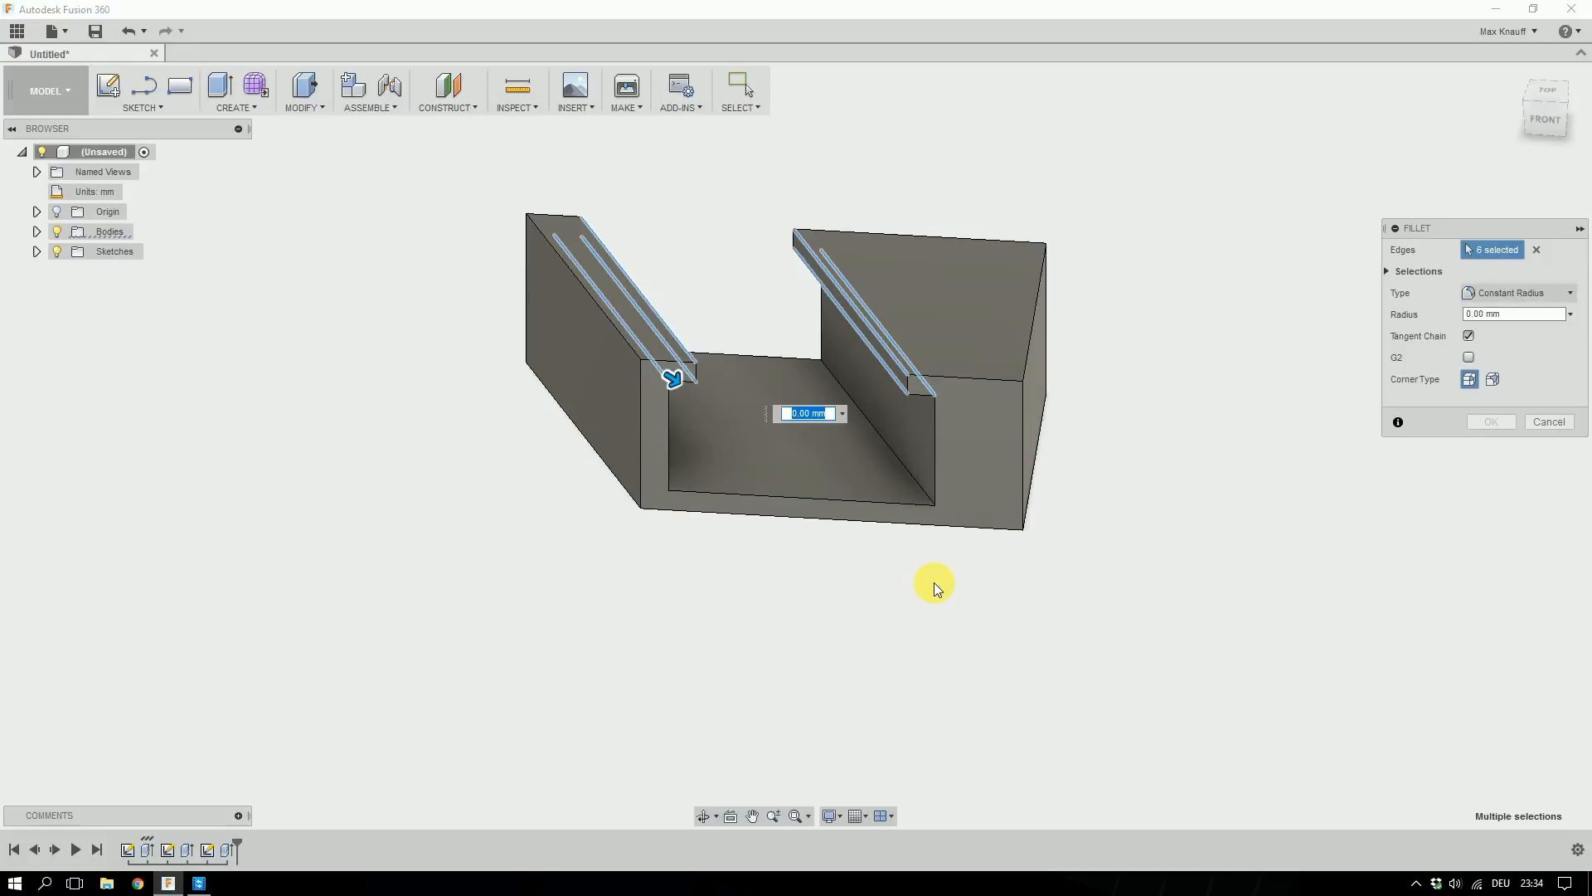
type("2.5/2")
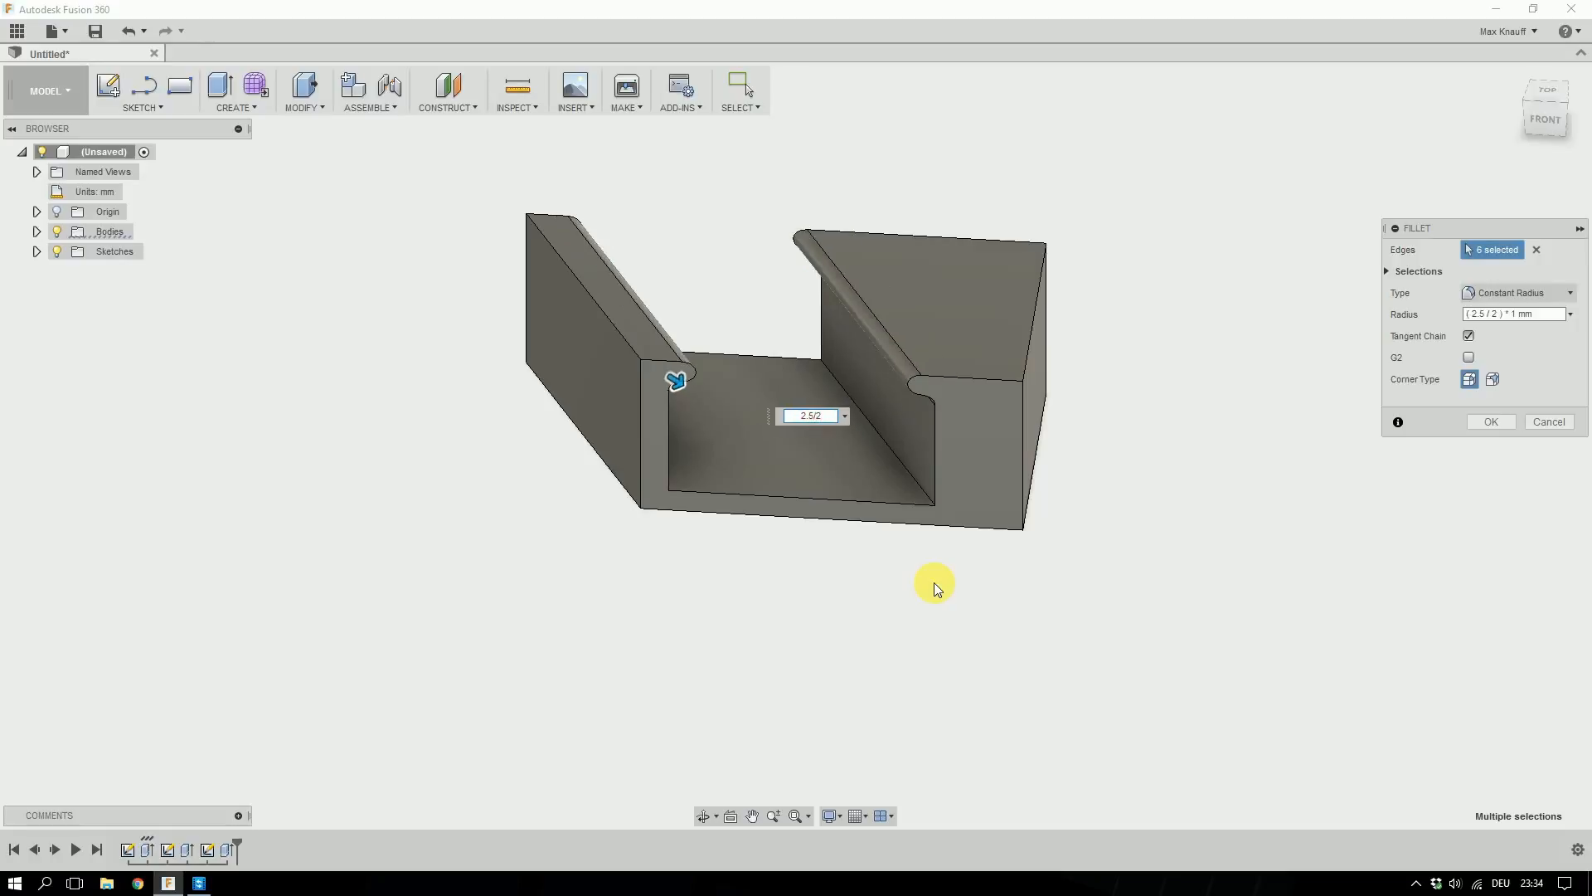
key("Return")
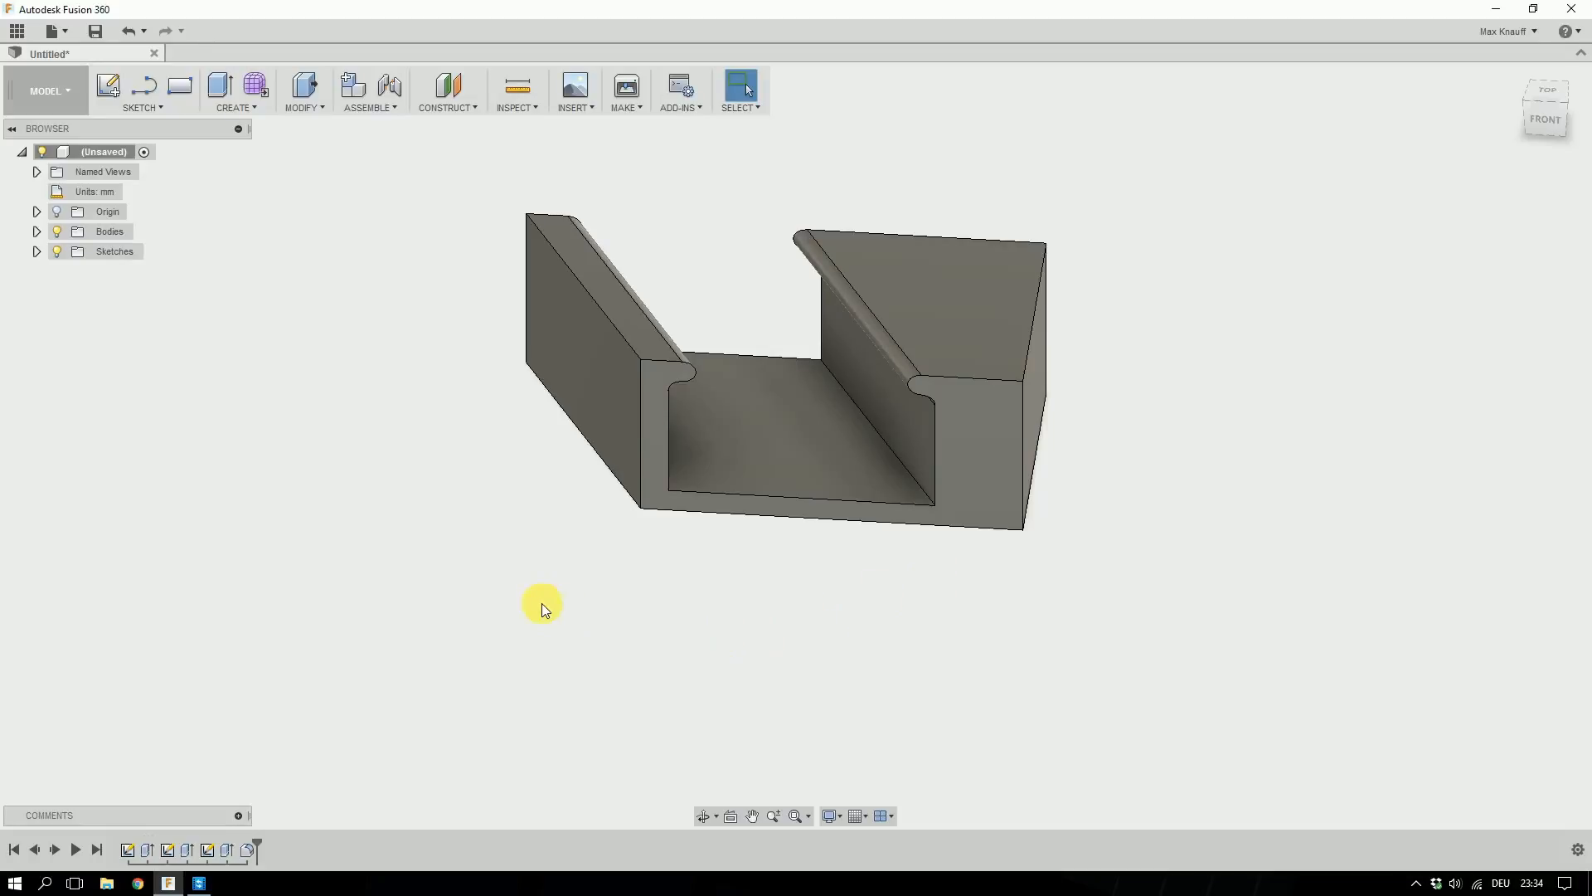
Fillet the upper and lower outer edges of the thin wall with a 2.5 mm radius.
key("f")
left_click(605, 315)
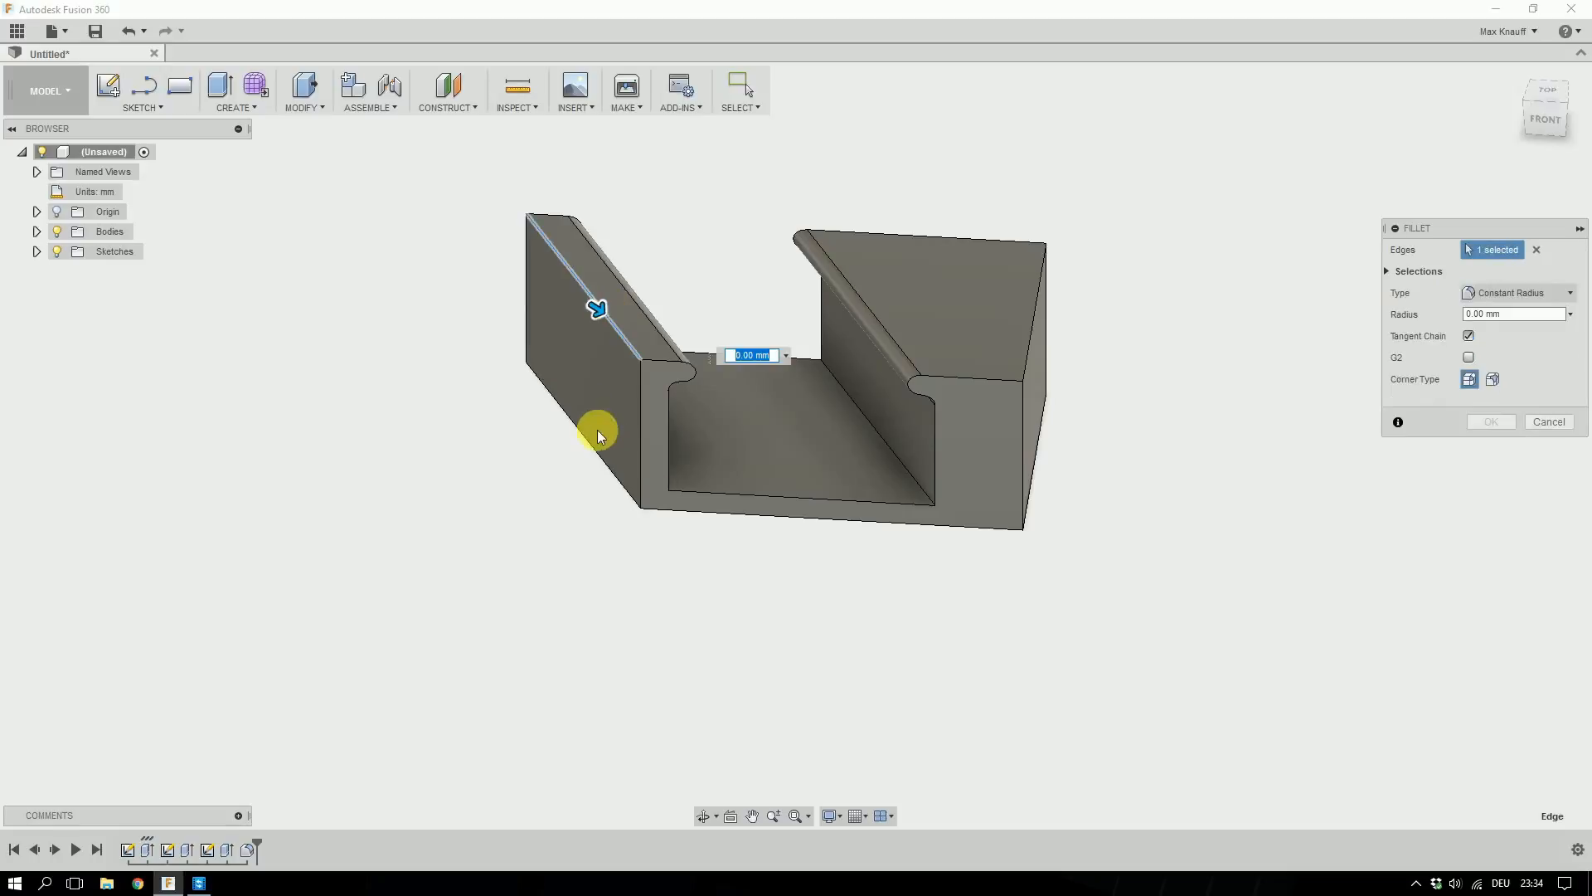
left_click(599, 454)
type("2.5")
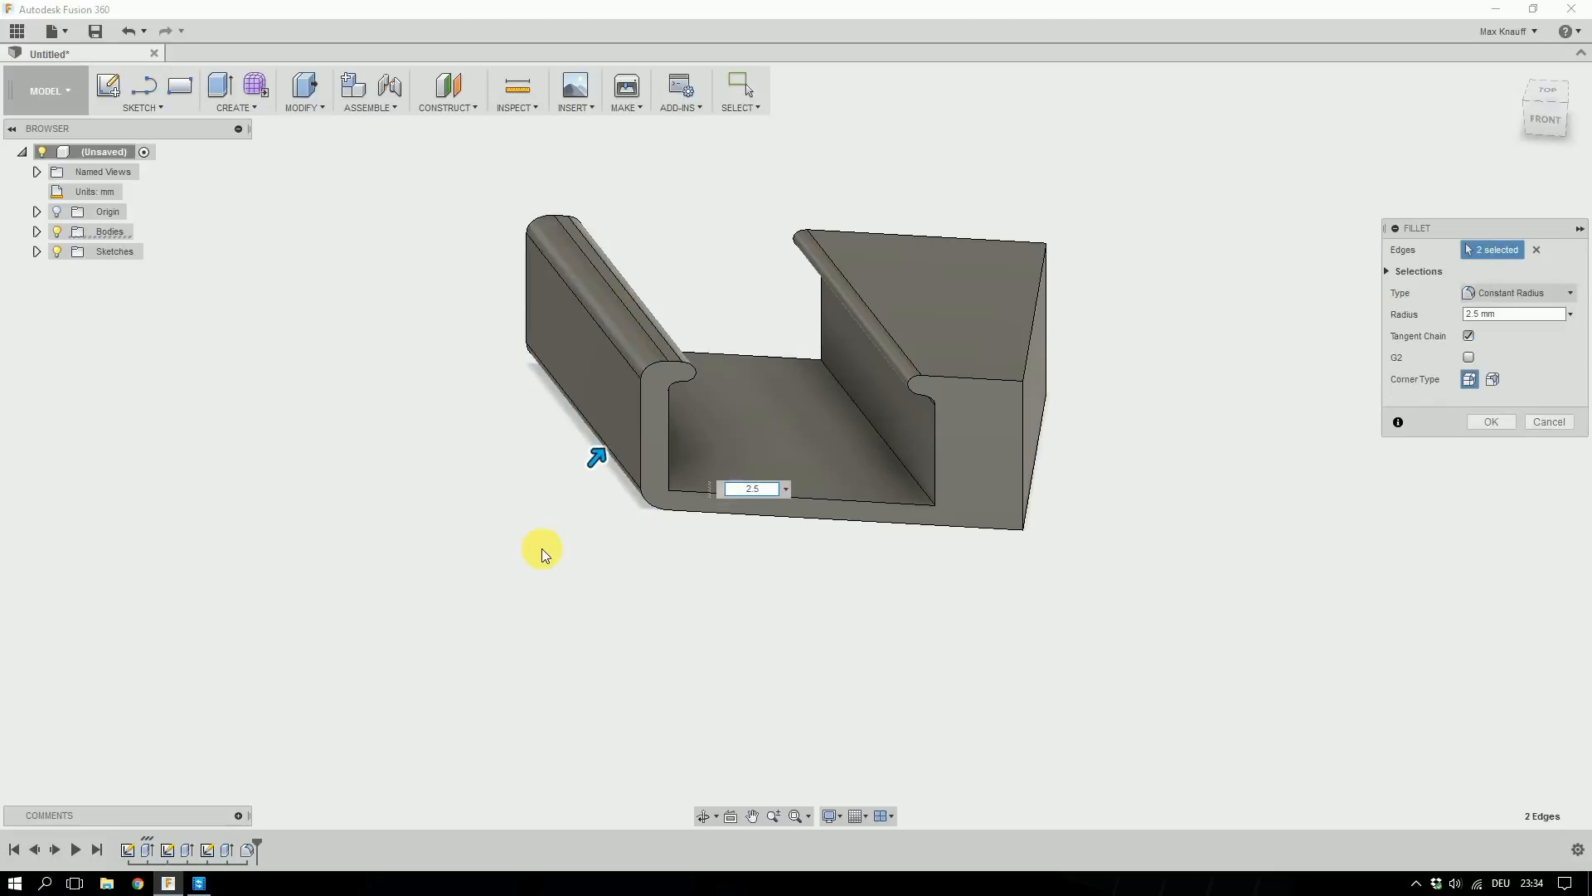
key("Return")
Mirror the whole body across the flat end face of the solid block.
middle_click_drag(541, 549, 580, 388, "shift")
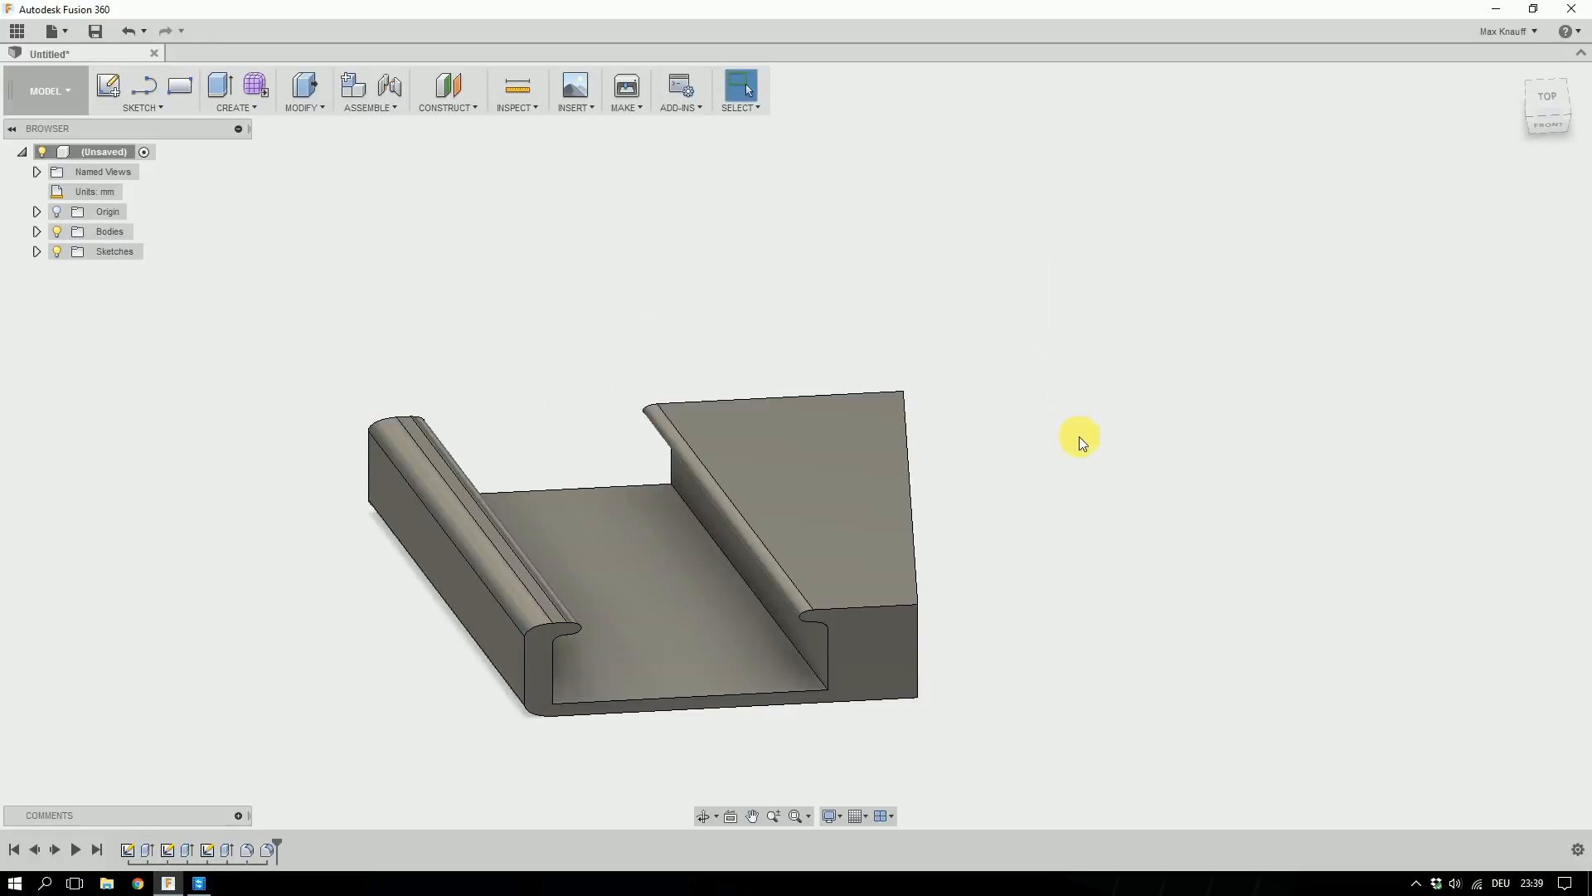
middle_click_drag(1083, 456, 1070, 419, "shift")
left_click(227, 108)
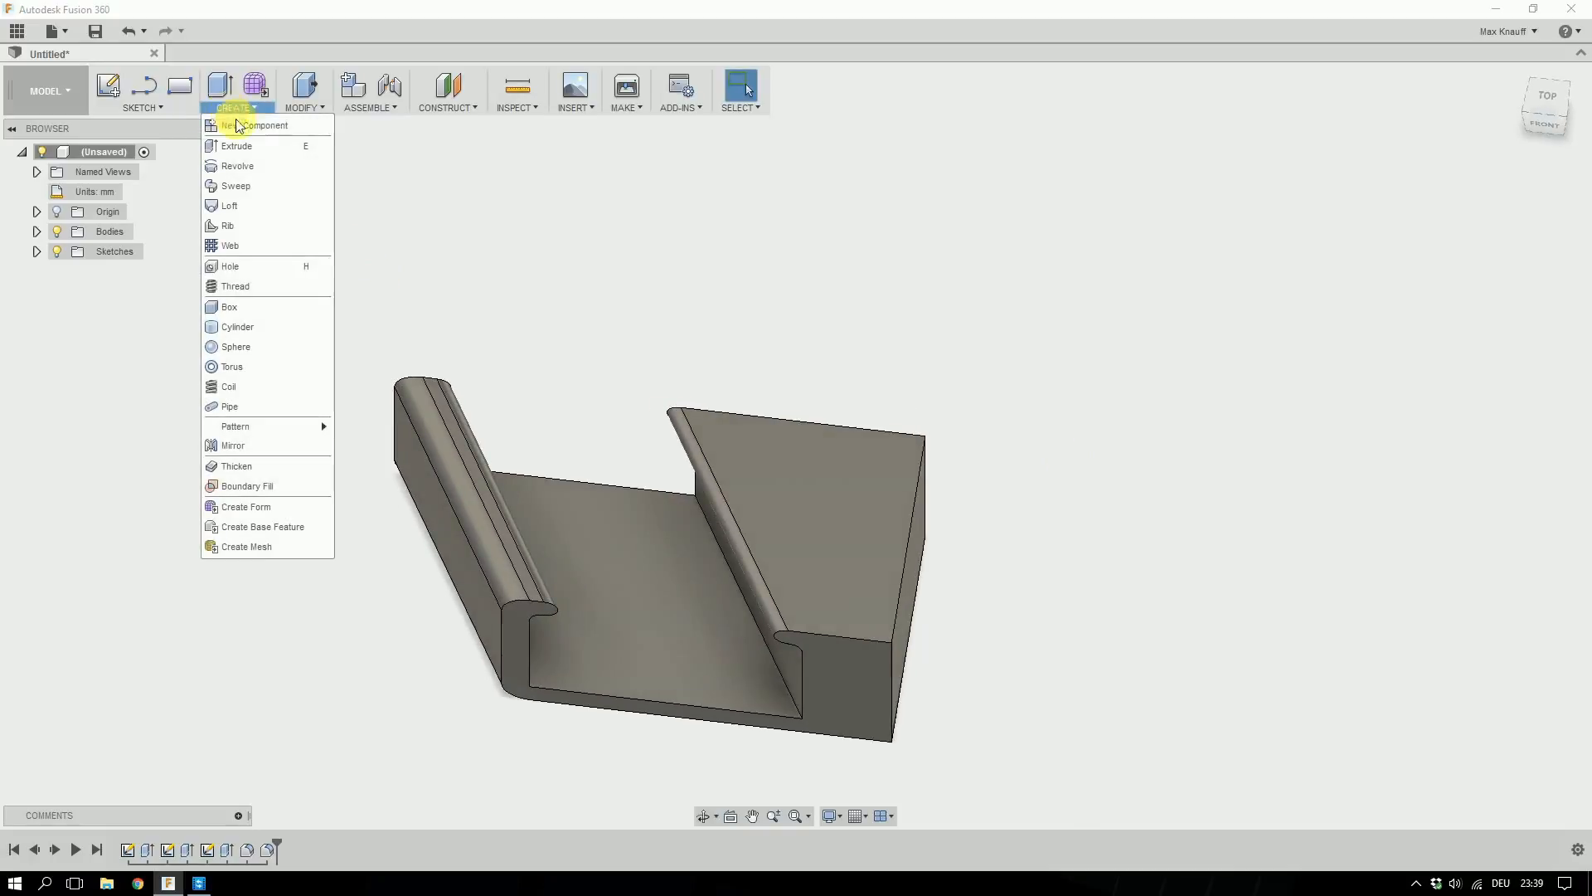
left_click(249, 451)
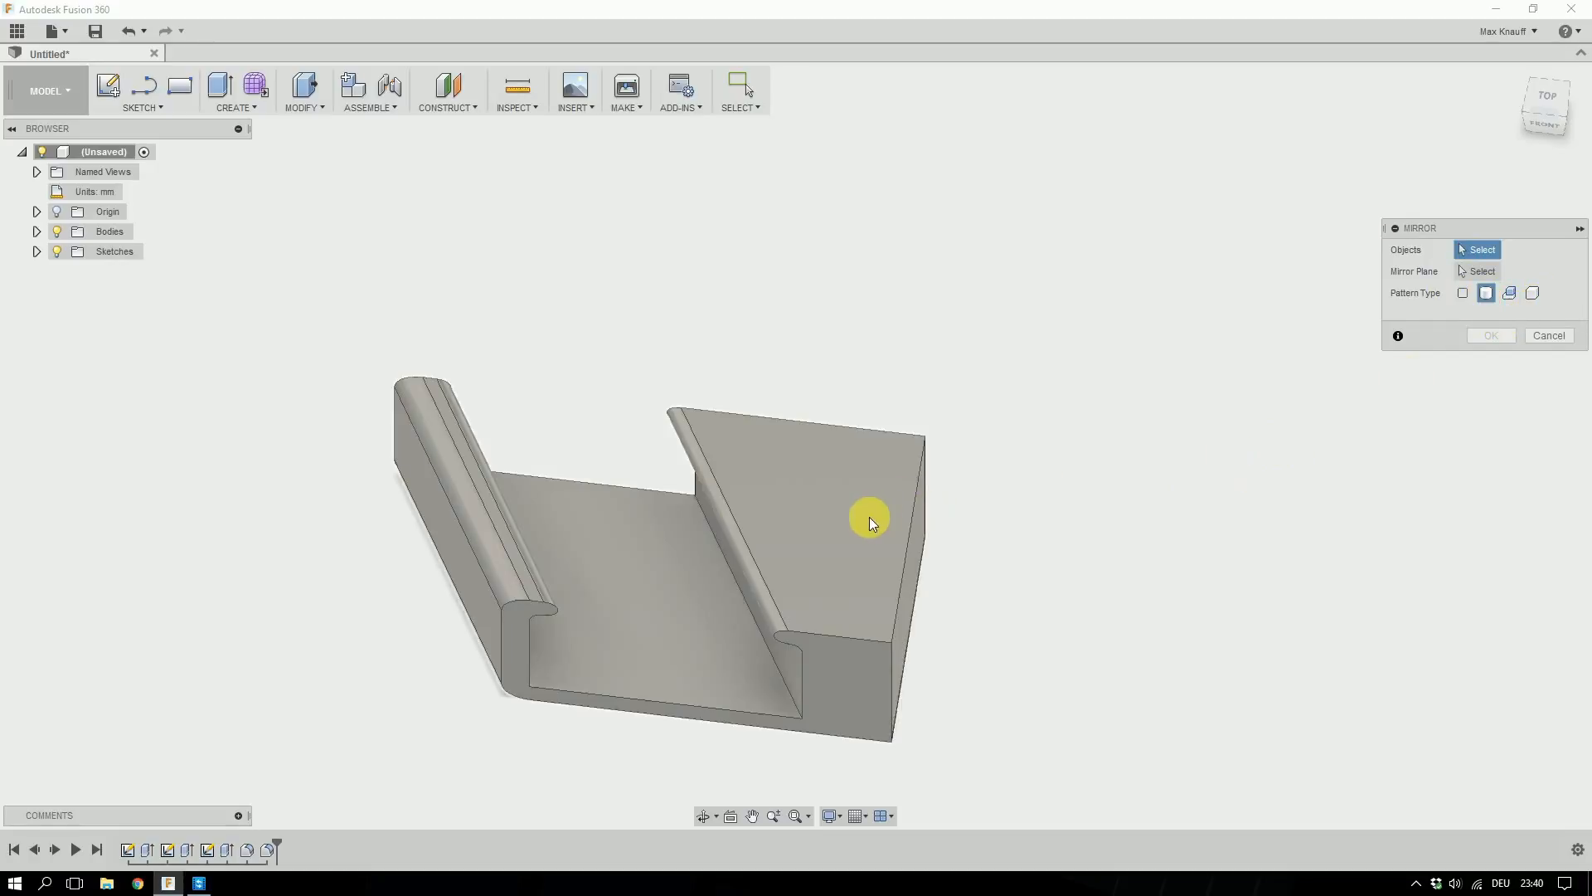
left_click(869, 515)
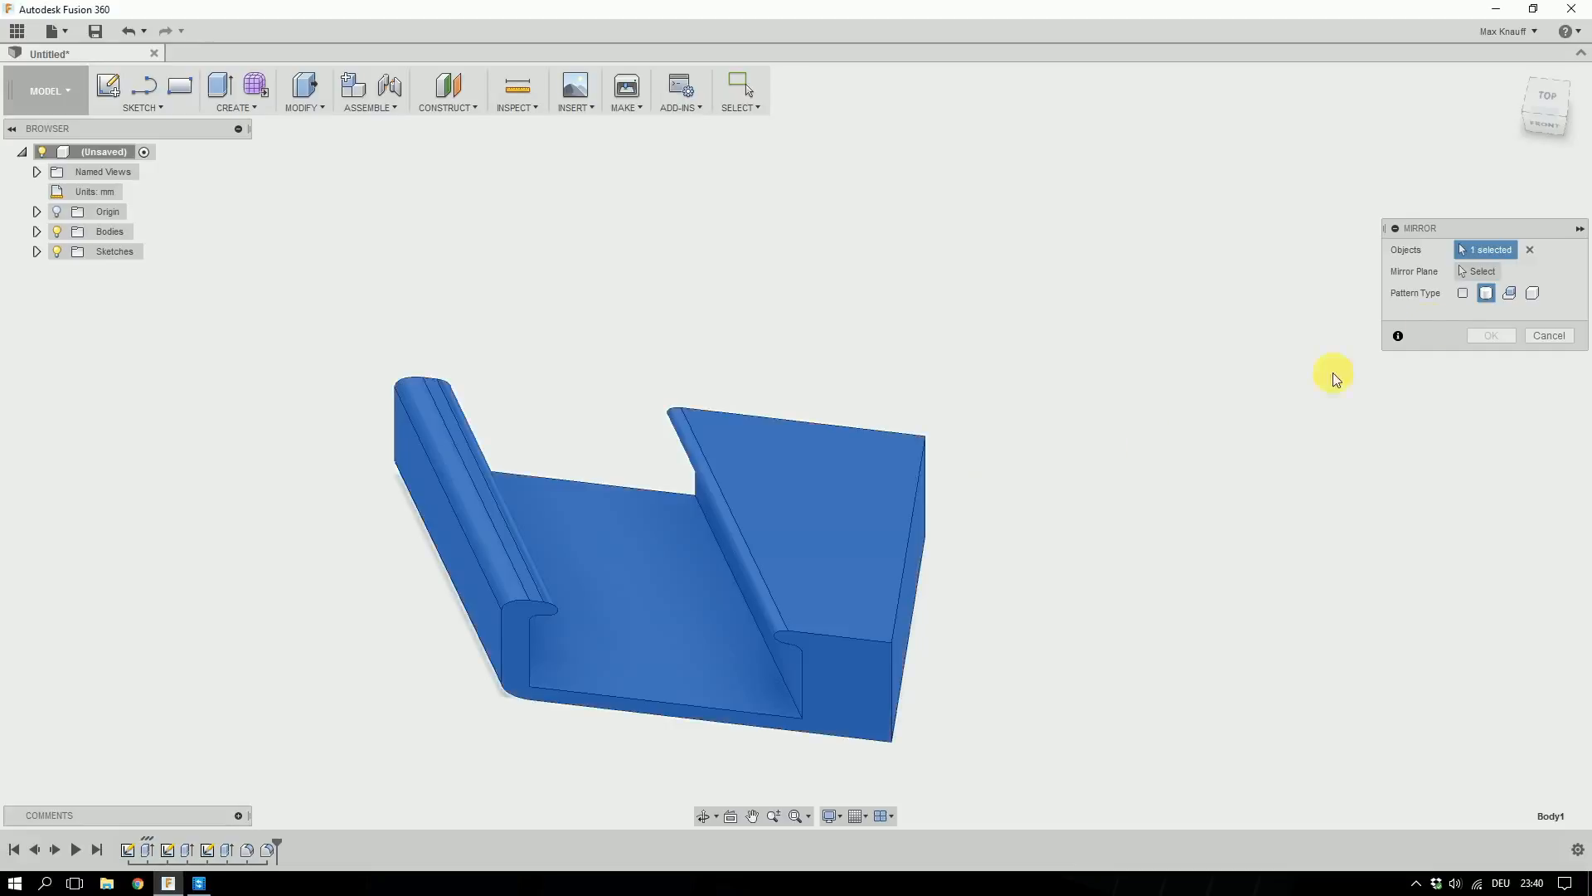
left_click(1480, 272)
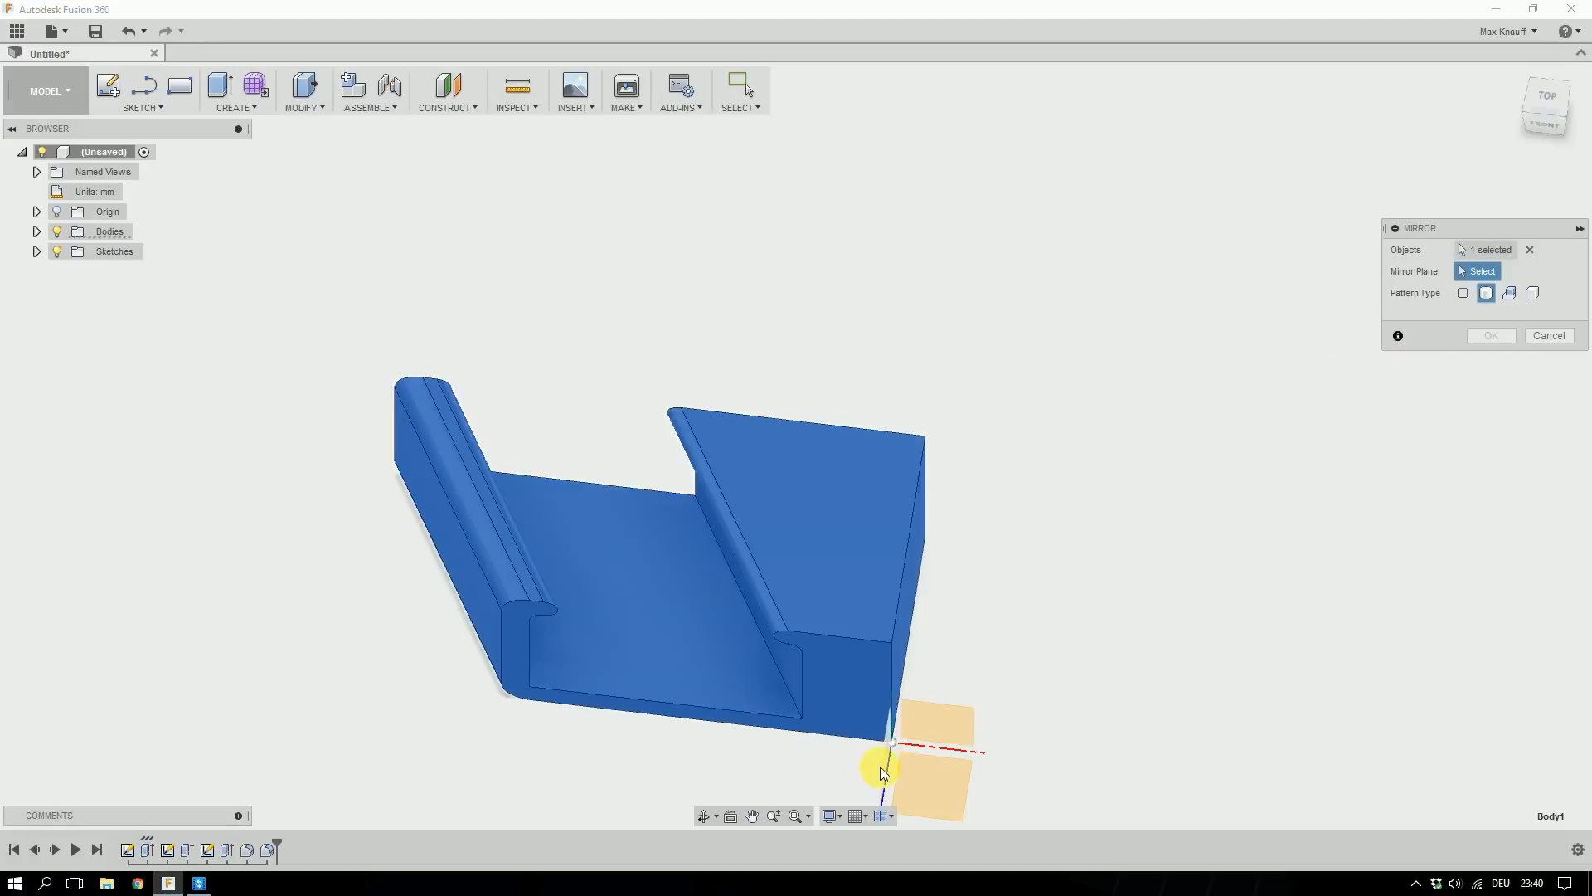
left_click(903, 641)
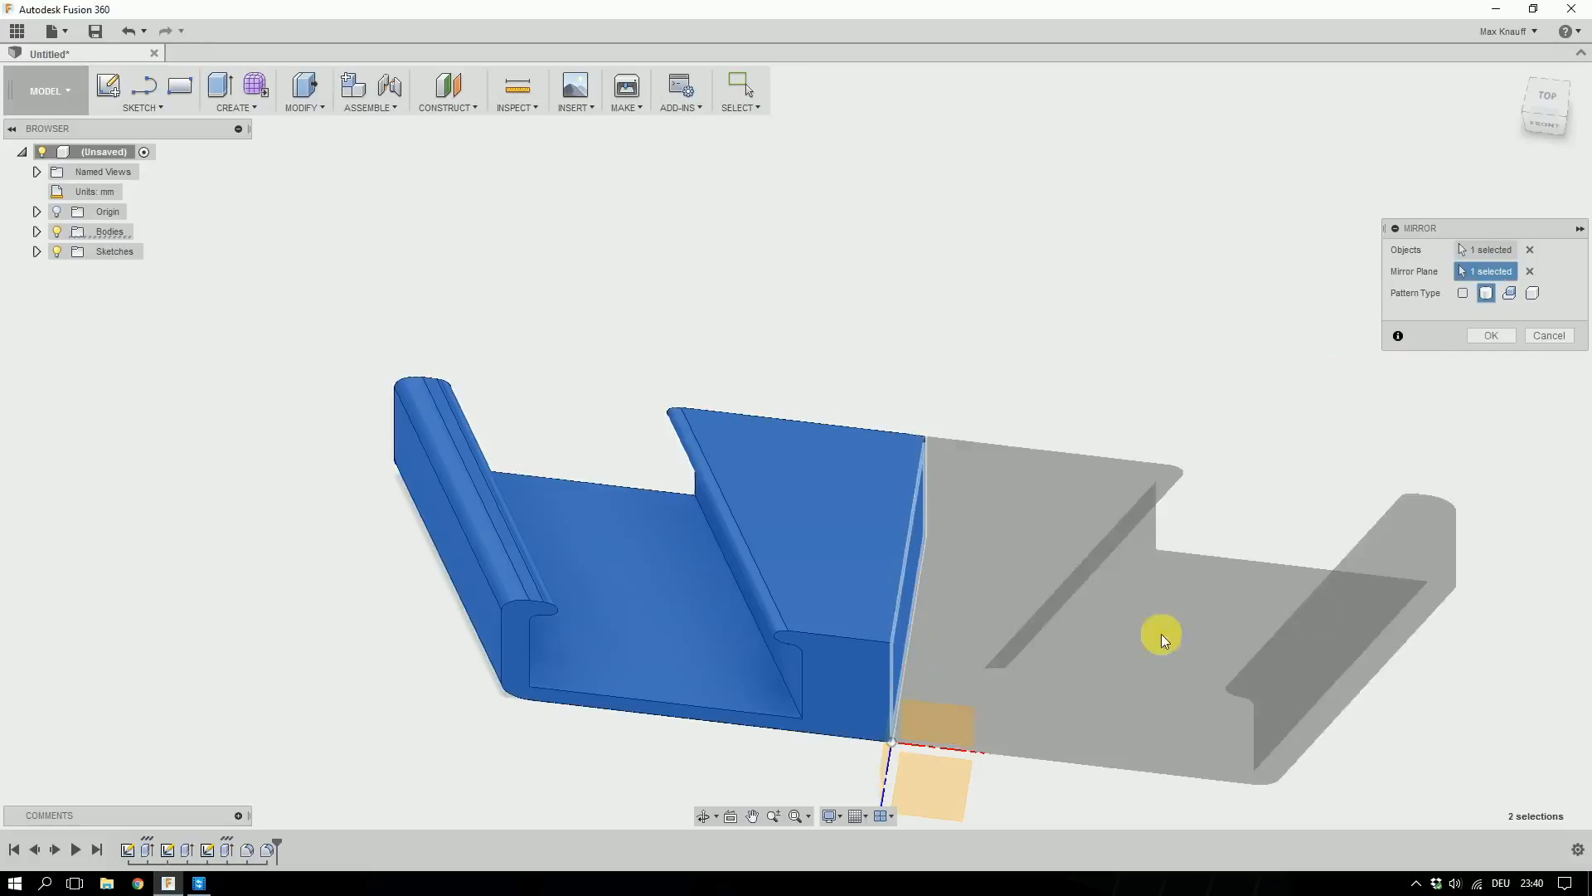
left_click(1490, 337)
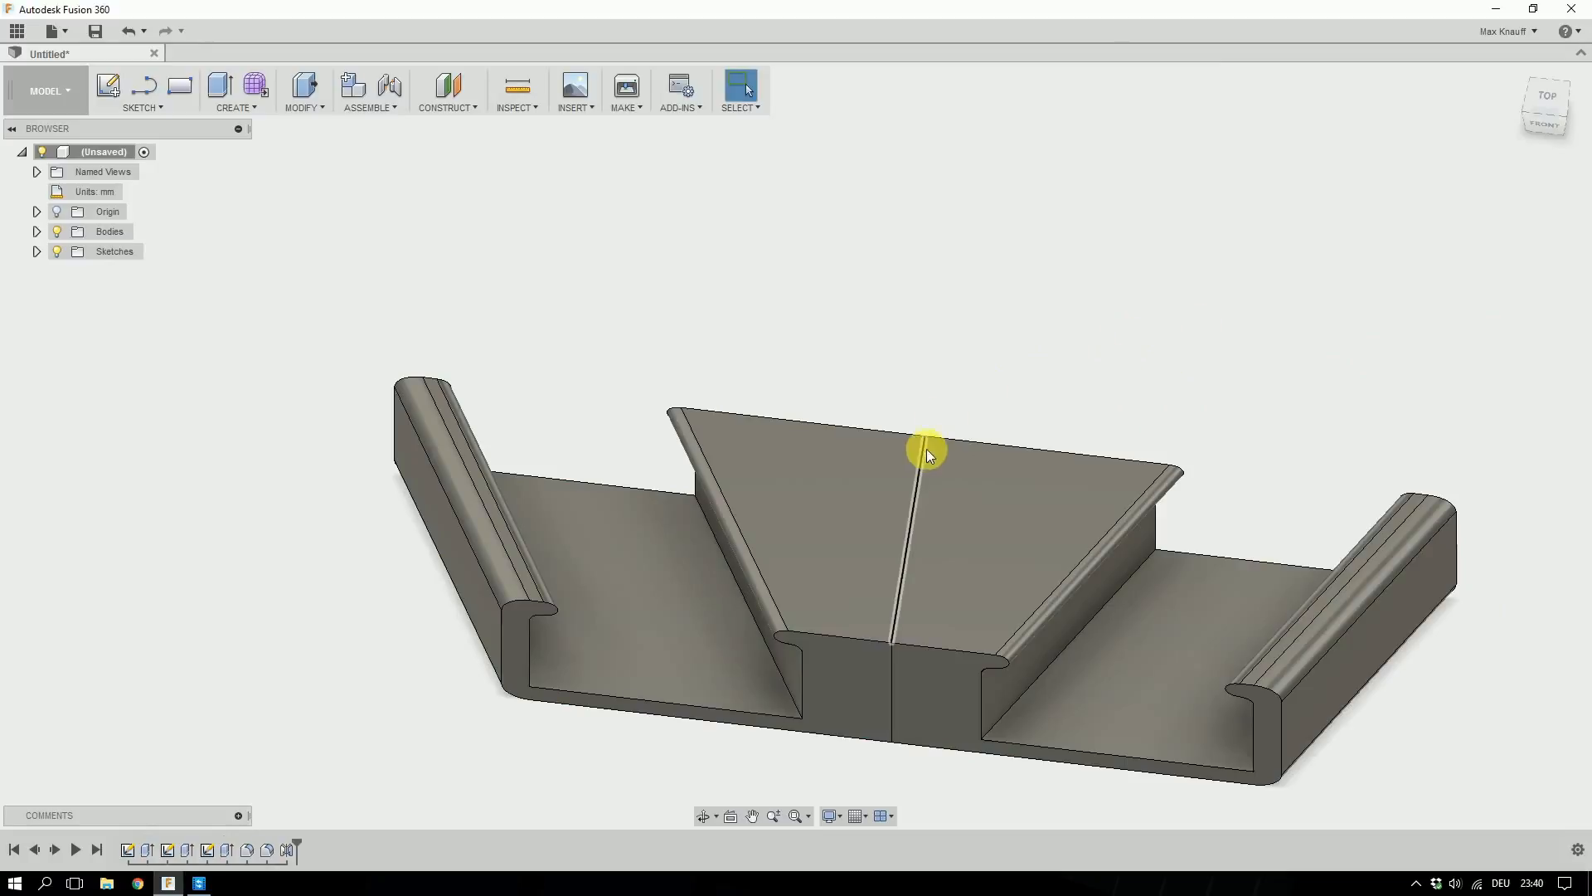
Combine the original half and its mirrored copy into one body with the Join operation.
left_click(37, 232)
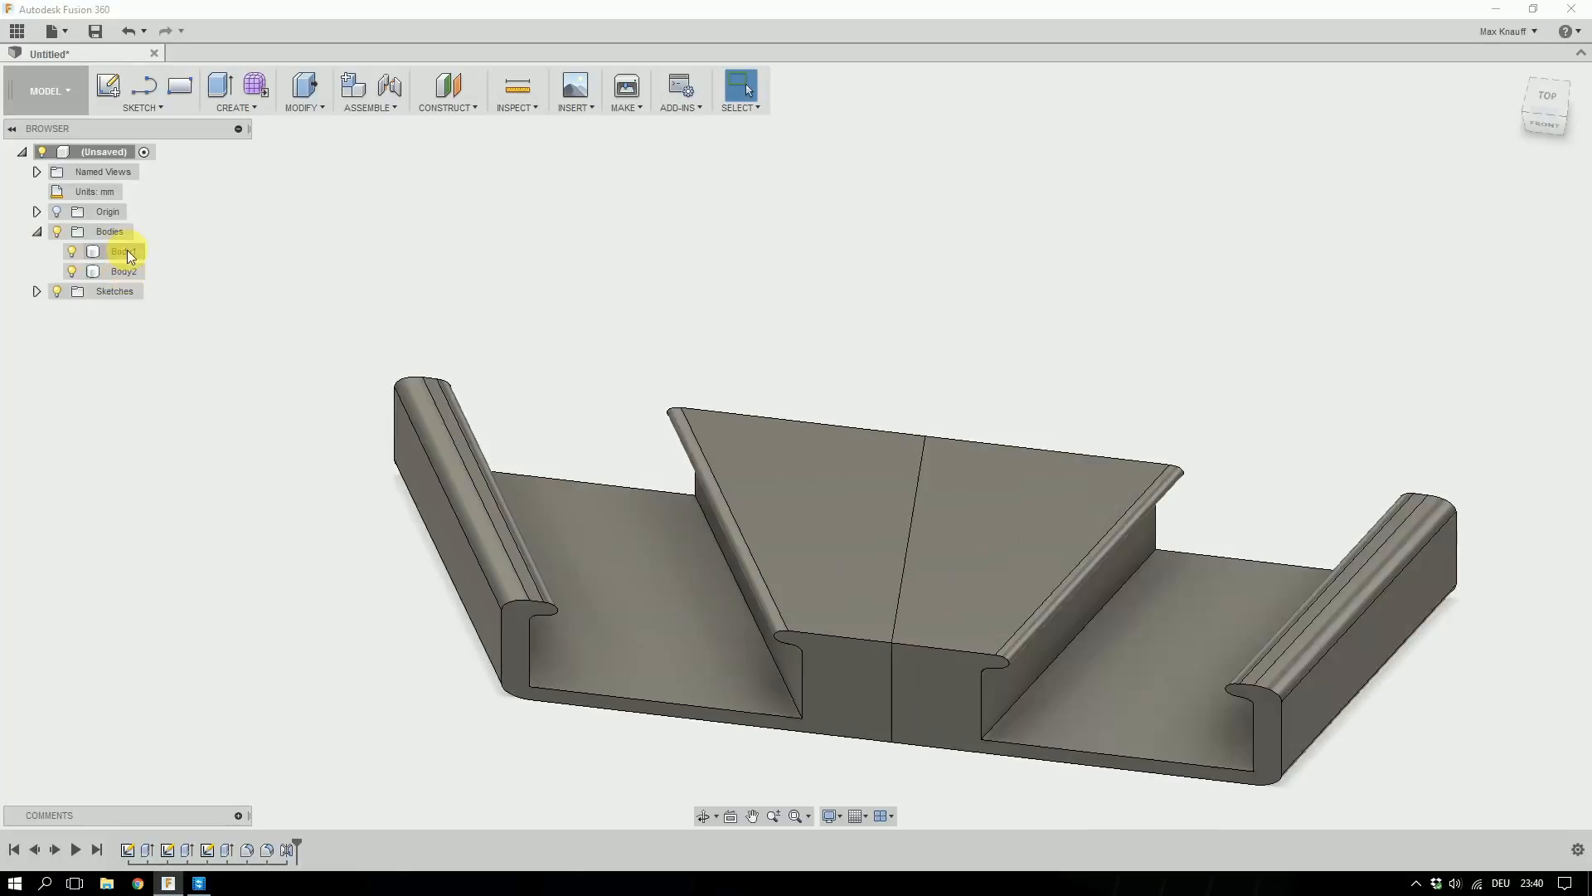
left_click(693, 273)
type("s")
type("comb")
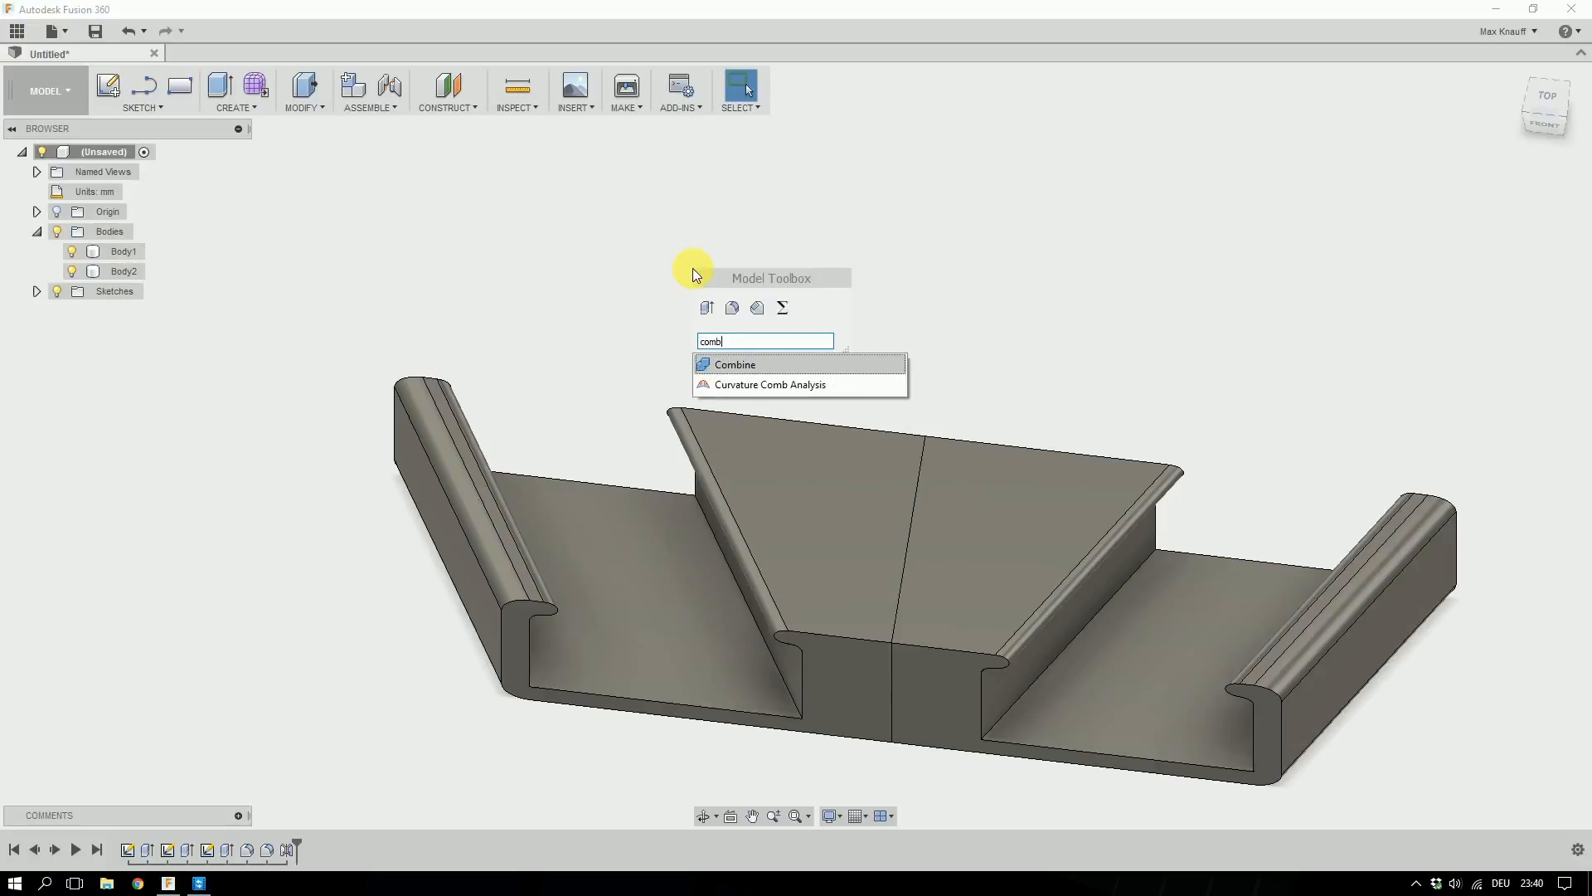
left_click(726, 365)
left_click(309, 108)
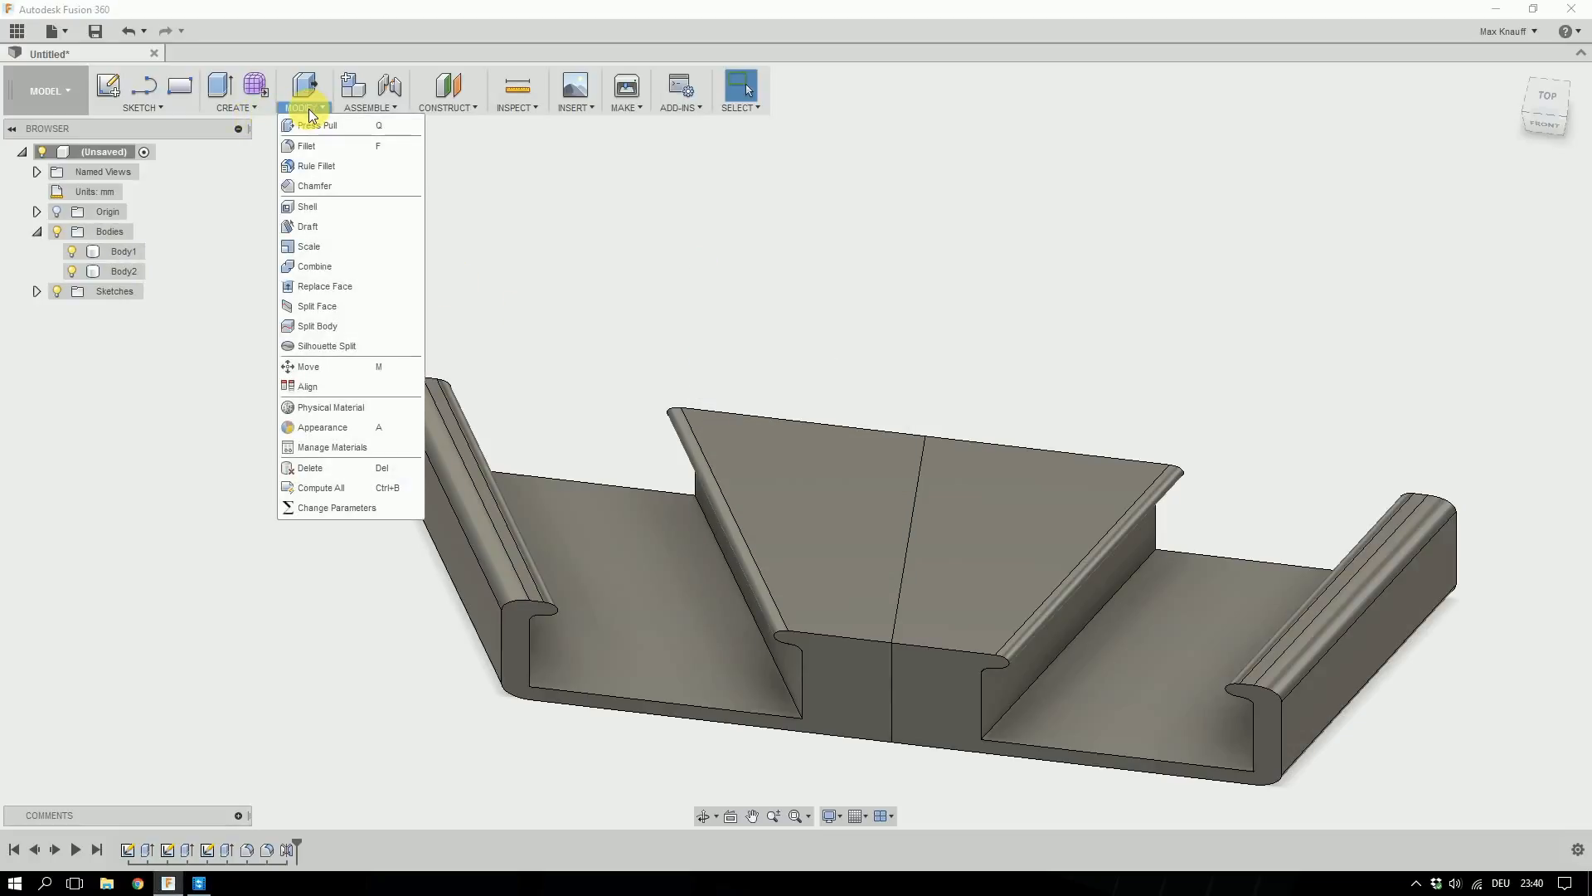
left_click(326, 266)
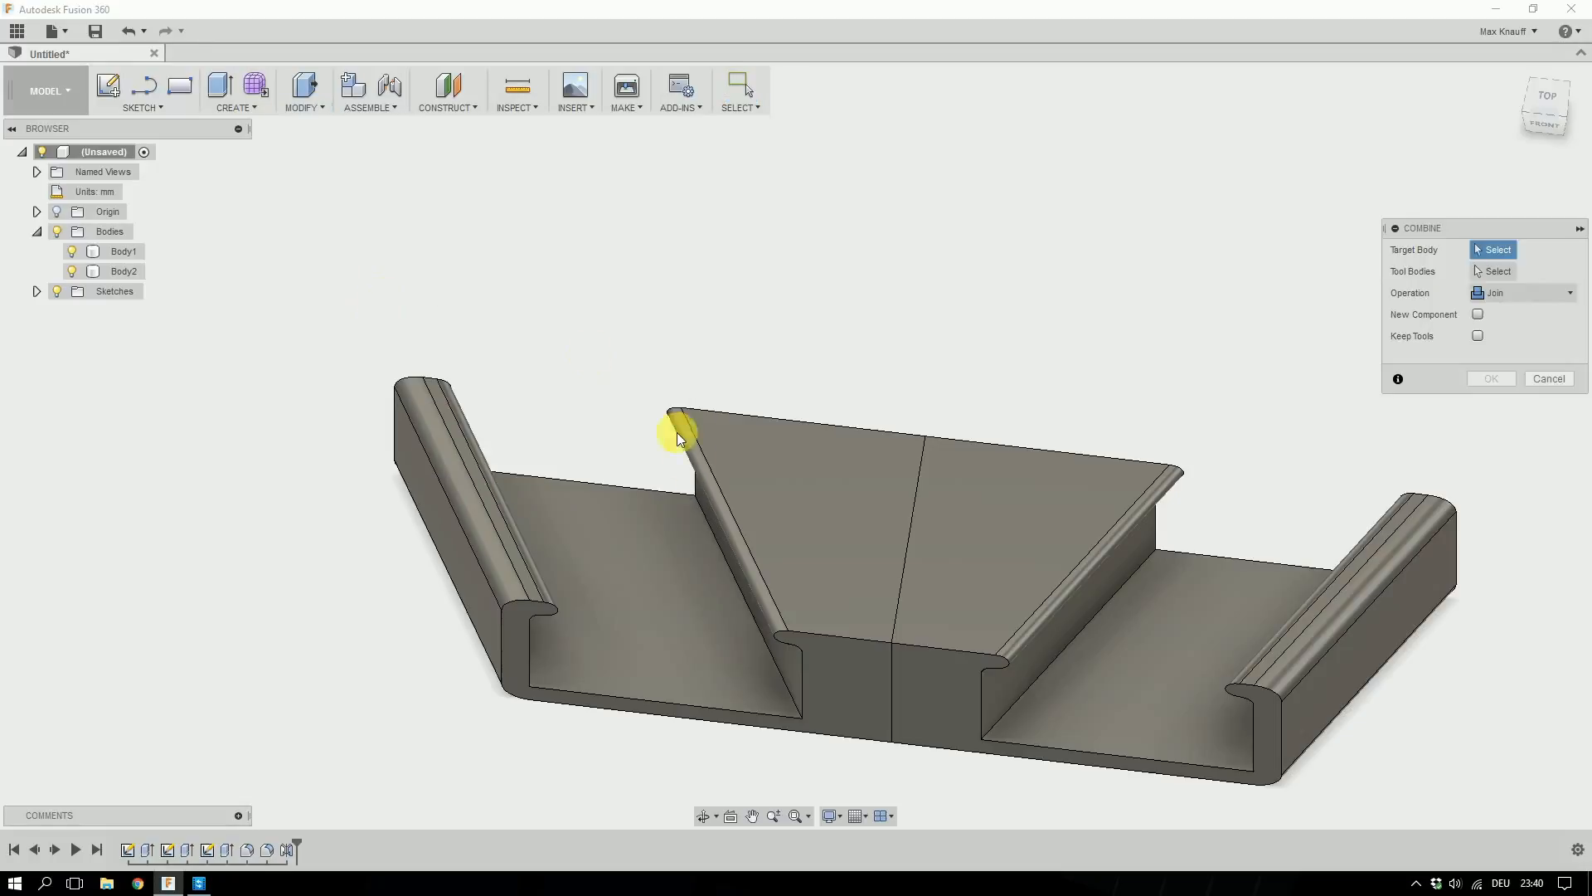
left_click(764, 476)
left_click(1033, 485)
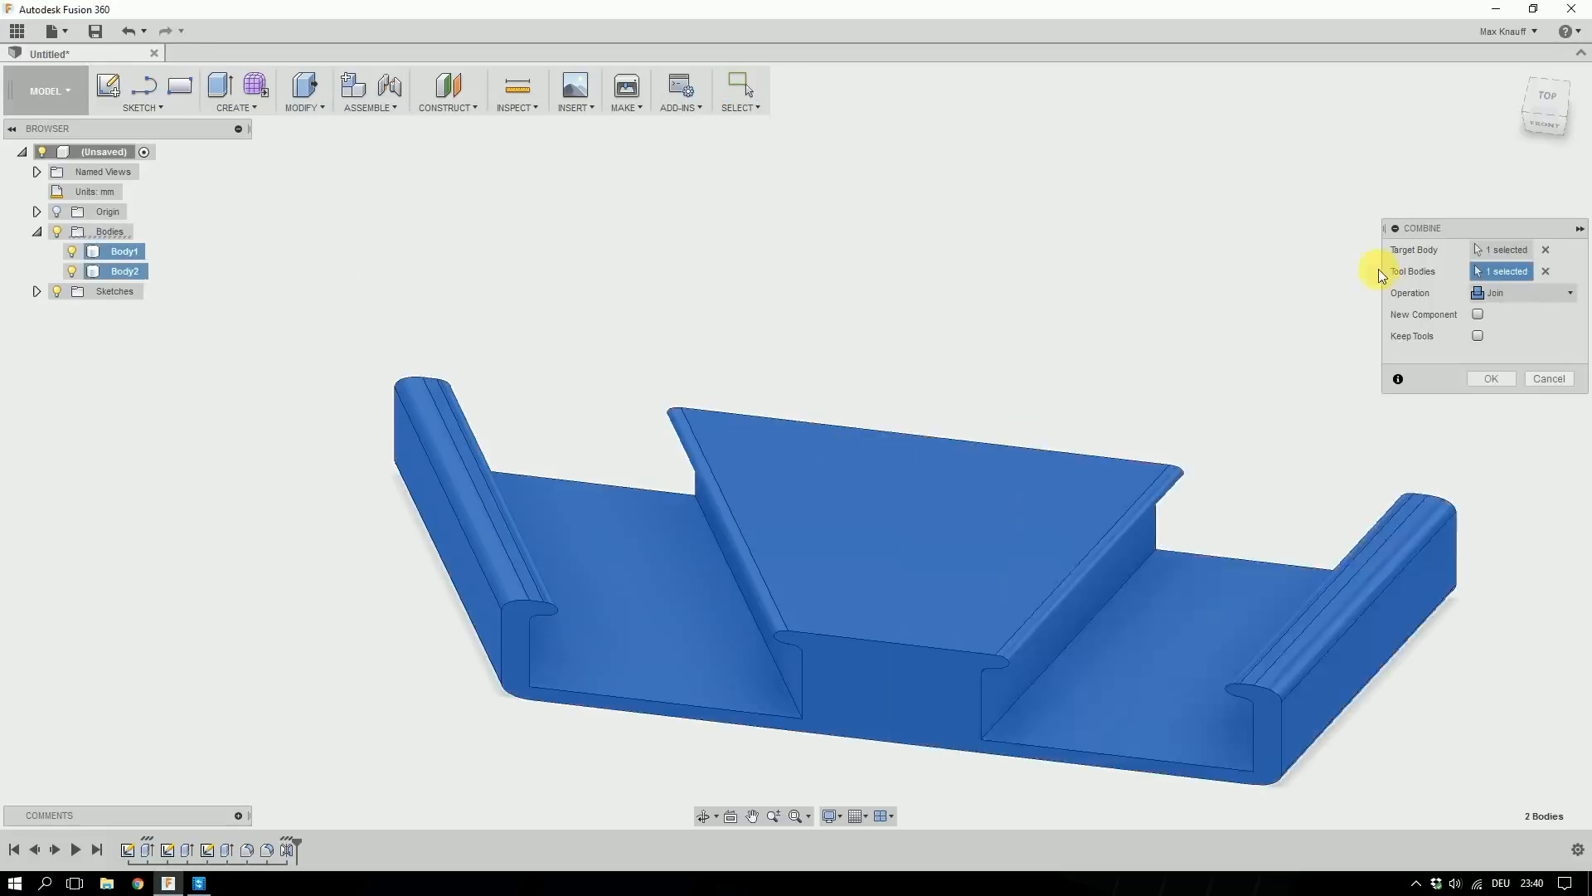
left_click(1492, 379)
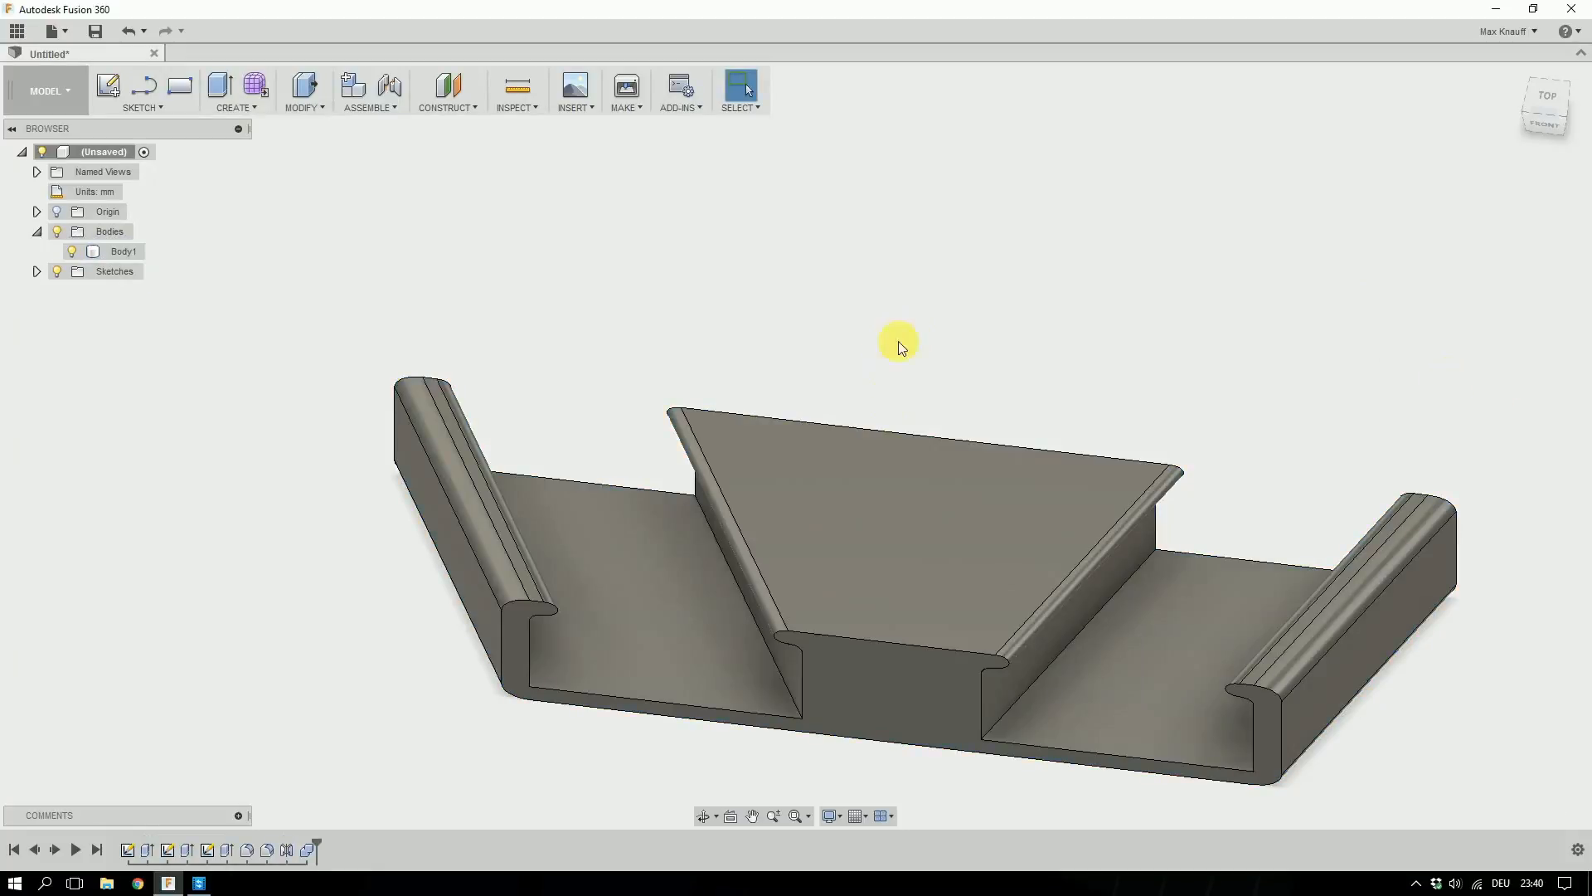
Shell the body to an inside thickness of 2.5 mm, opening its front and back end faces to hollow the central block.
middle_click_drag(1059, 323, 1059, 263, "shift")
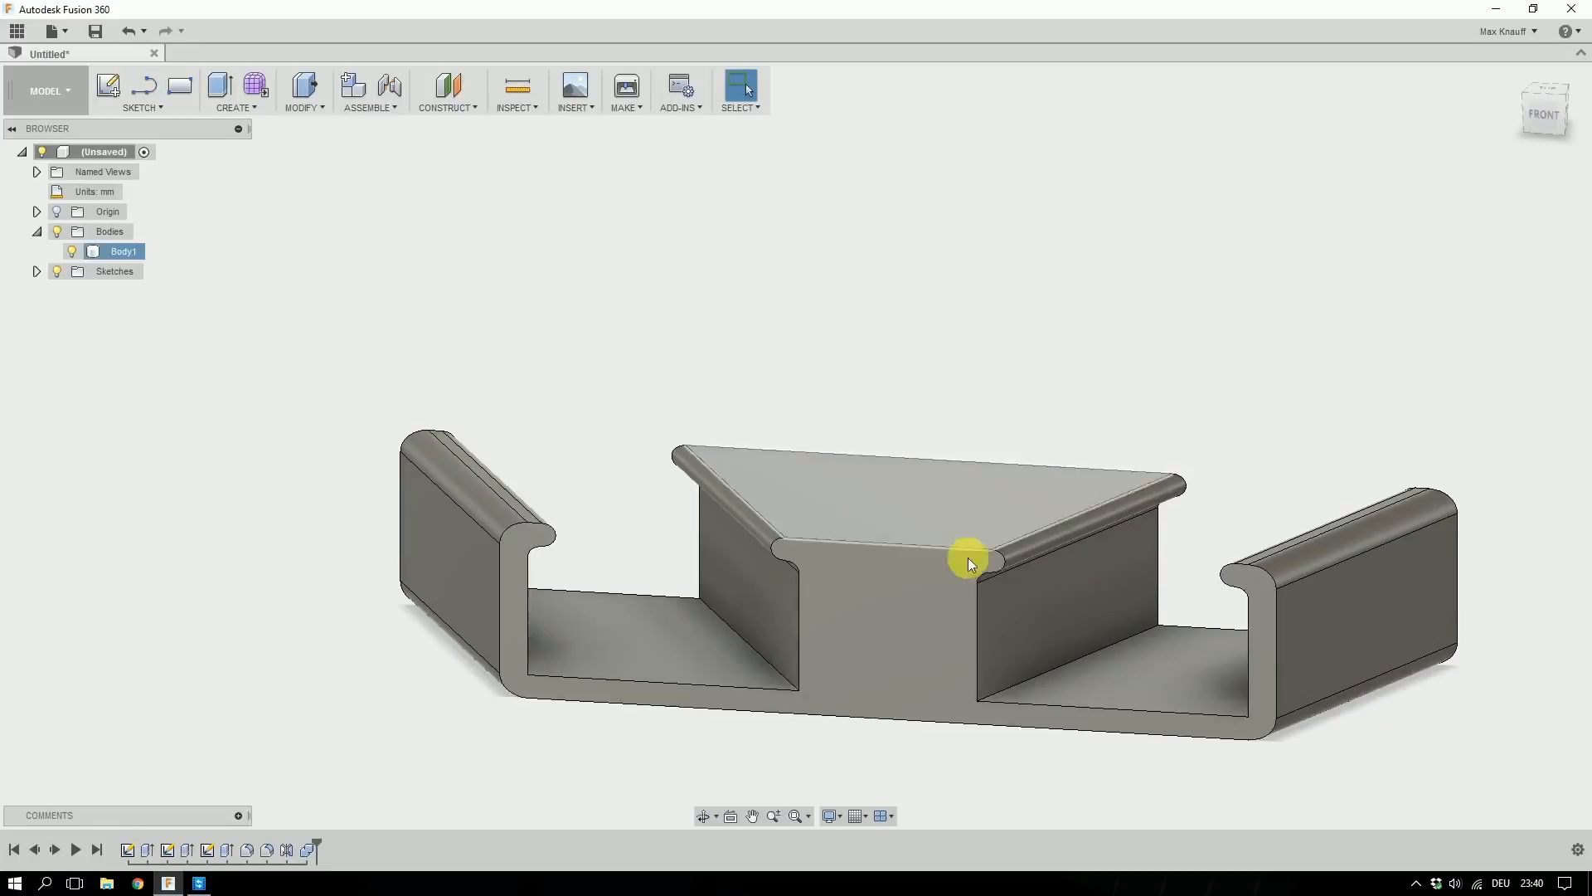
middle_click_drag(1091, 395, 900, 408, "shift")
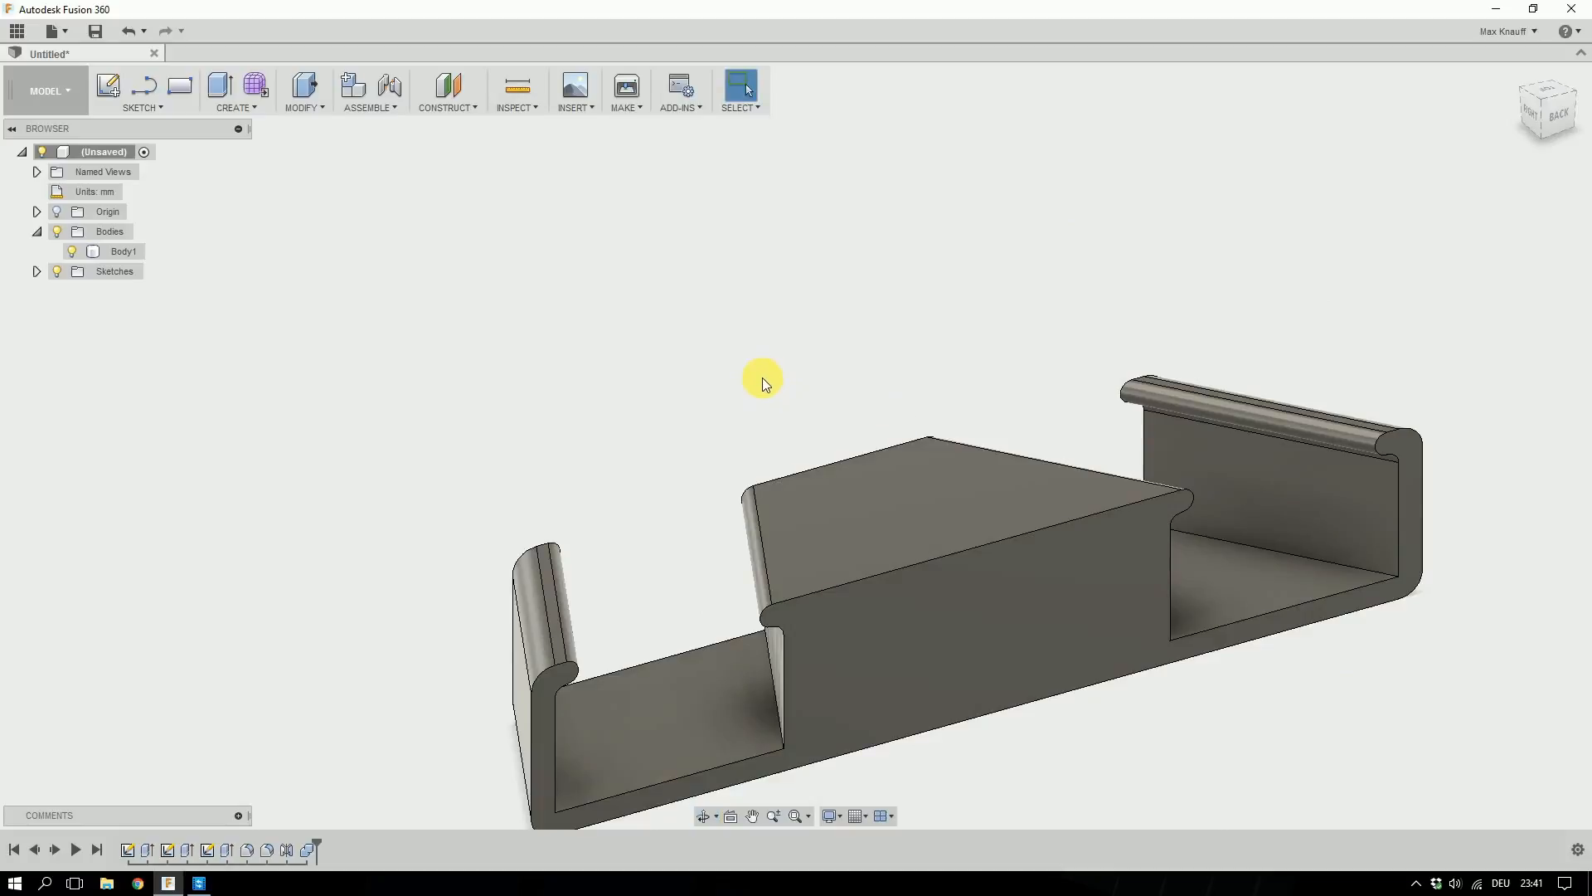
scroll(762, 376, "down", 1)
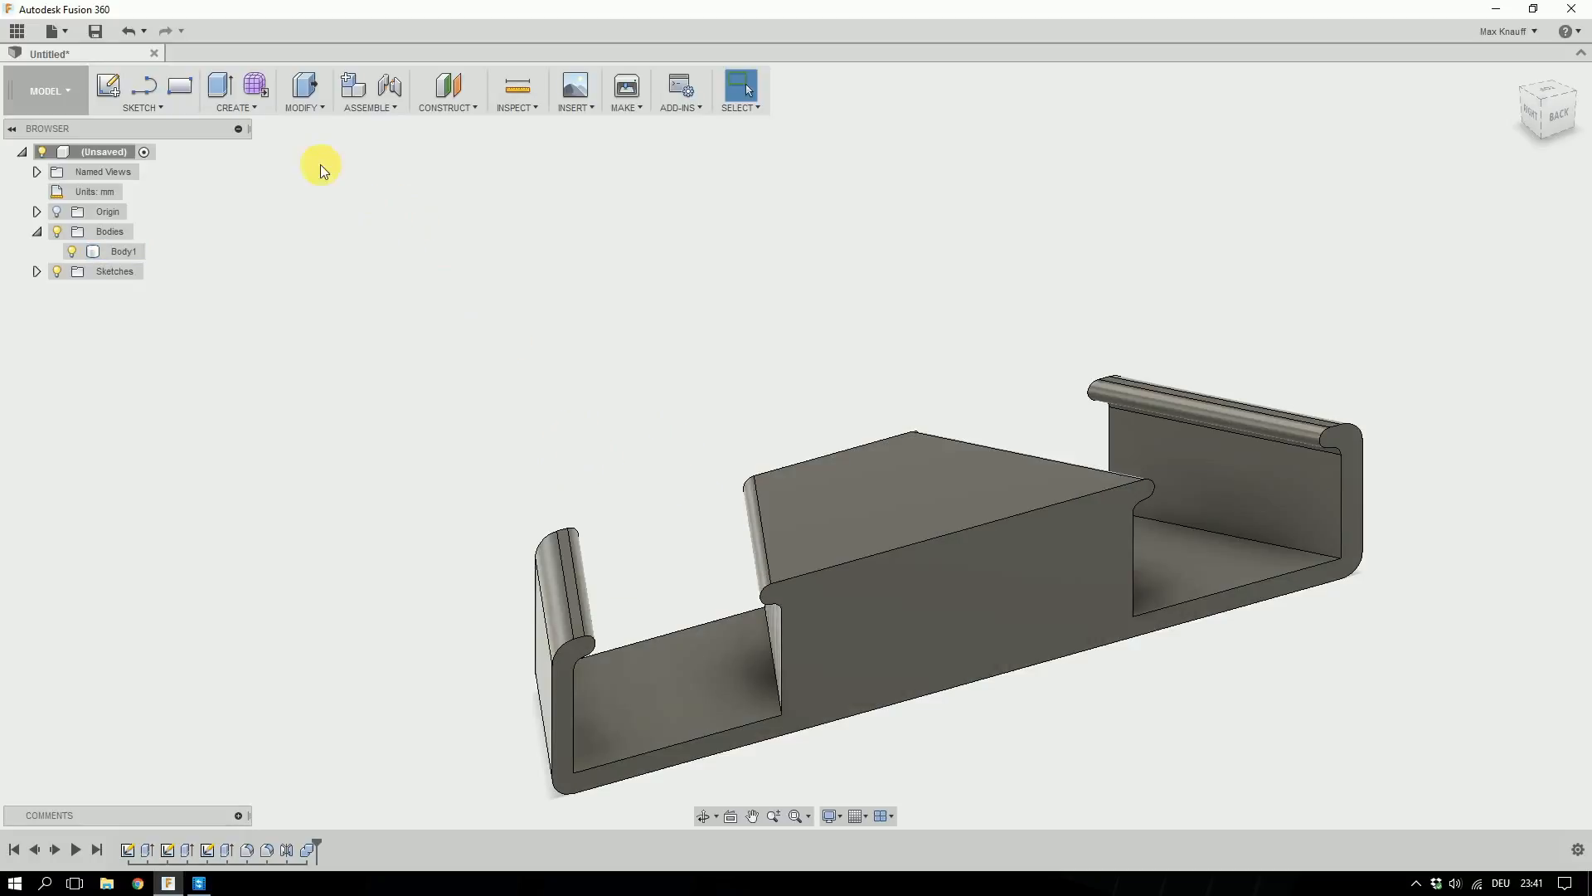
left_click(307, 110)
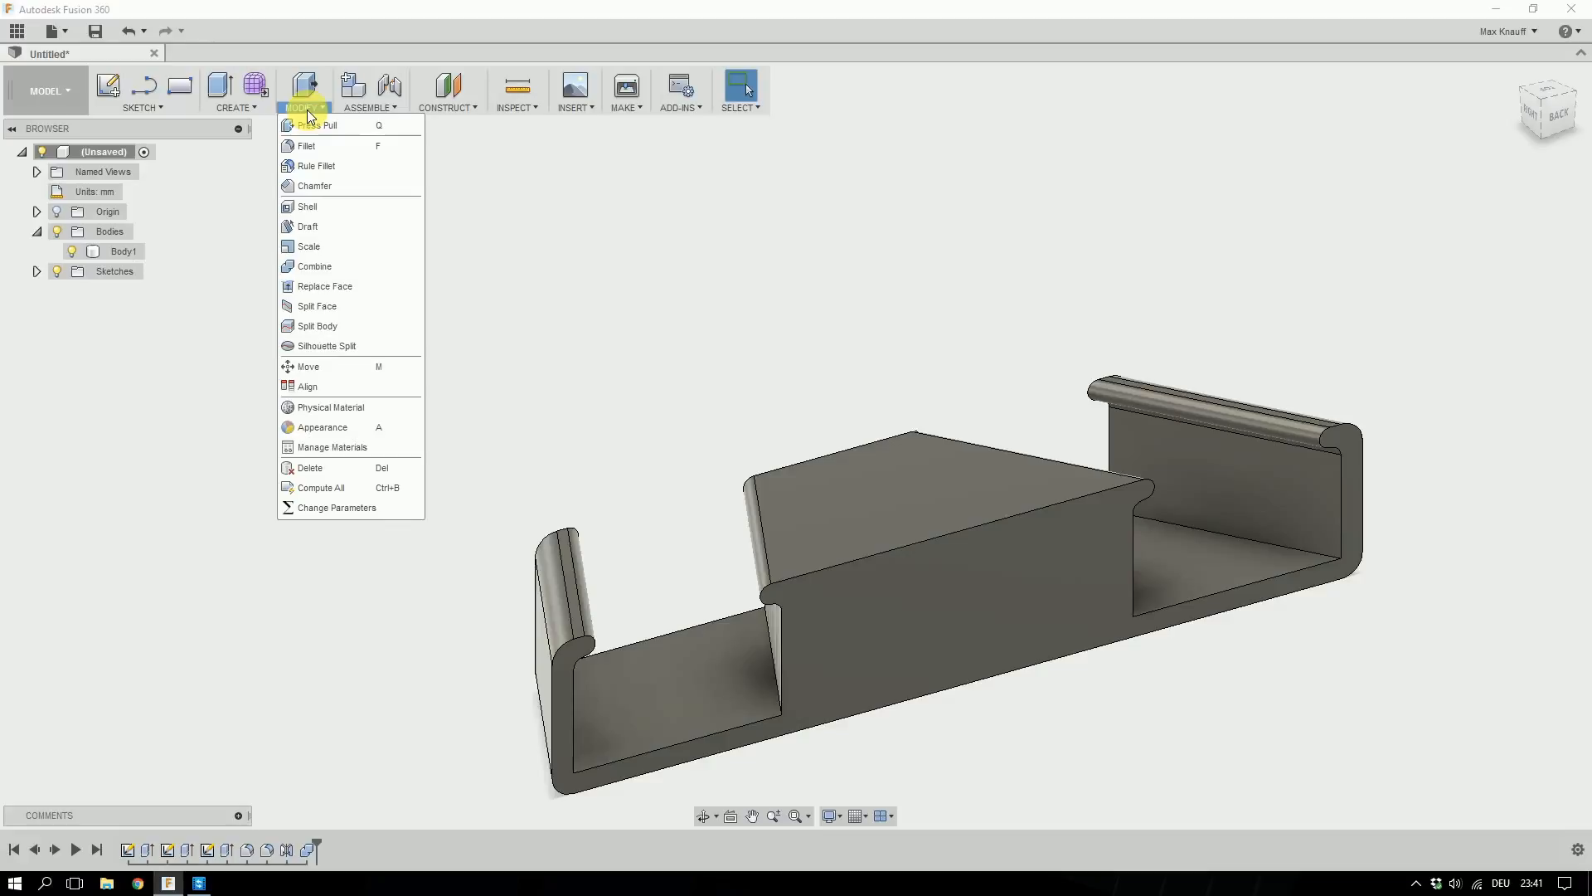
left_click(320, 212)
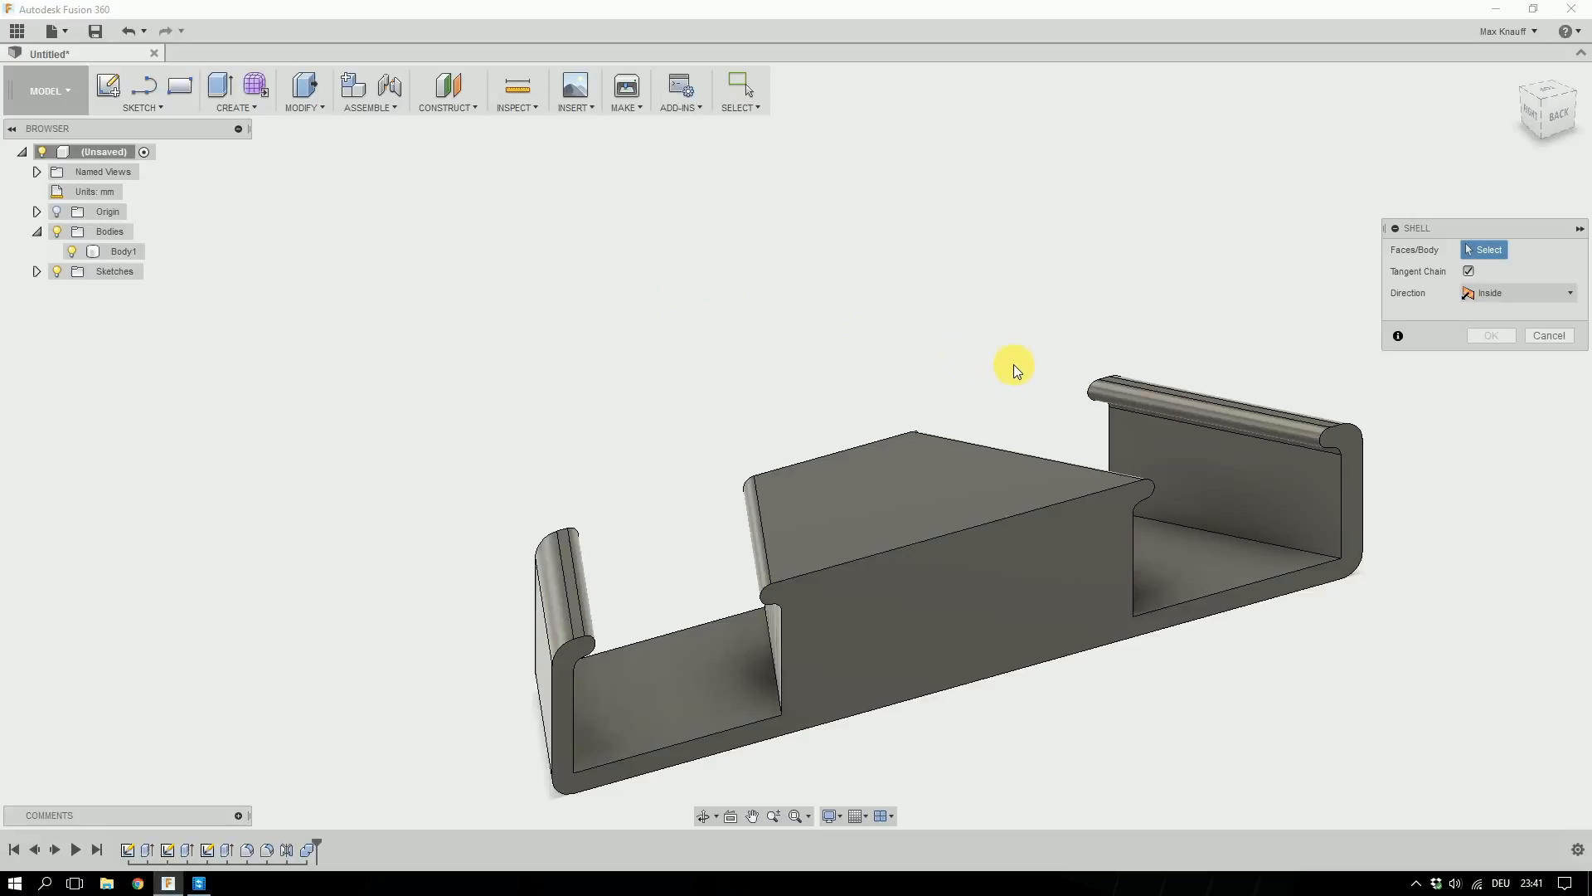
left_click(972, 609)
middle_click_drag(568, 417, 848, 618, "shift")
left_click(848, 614)
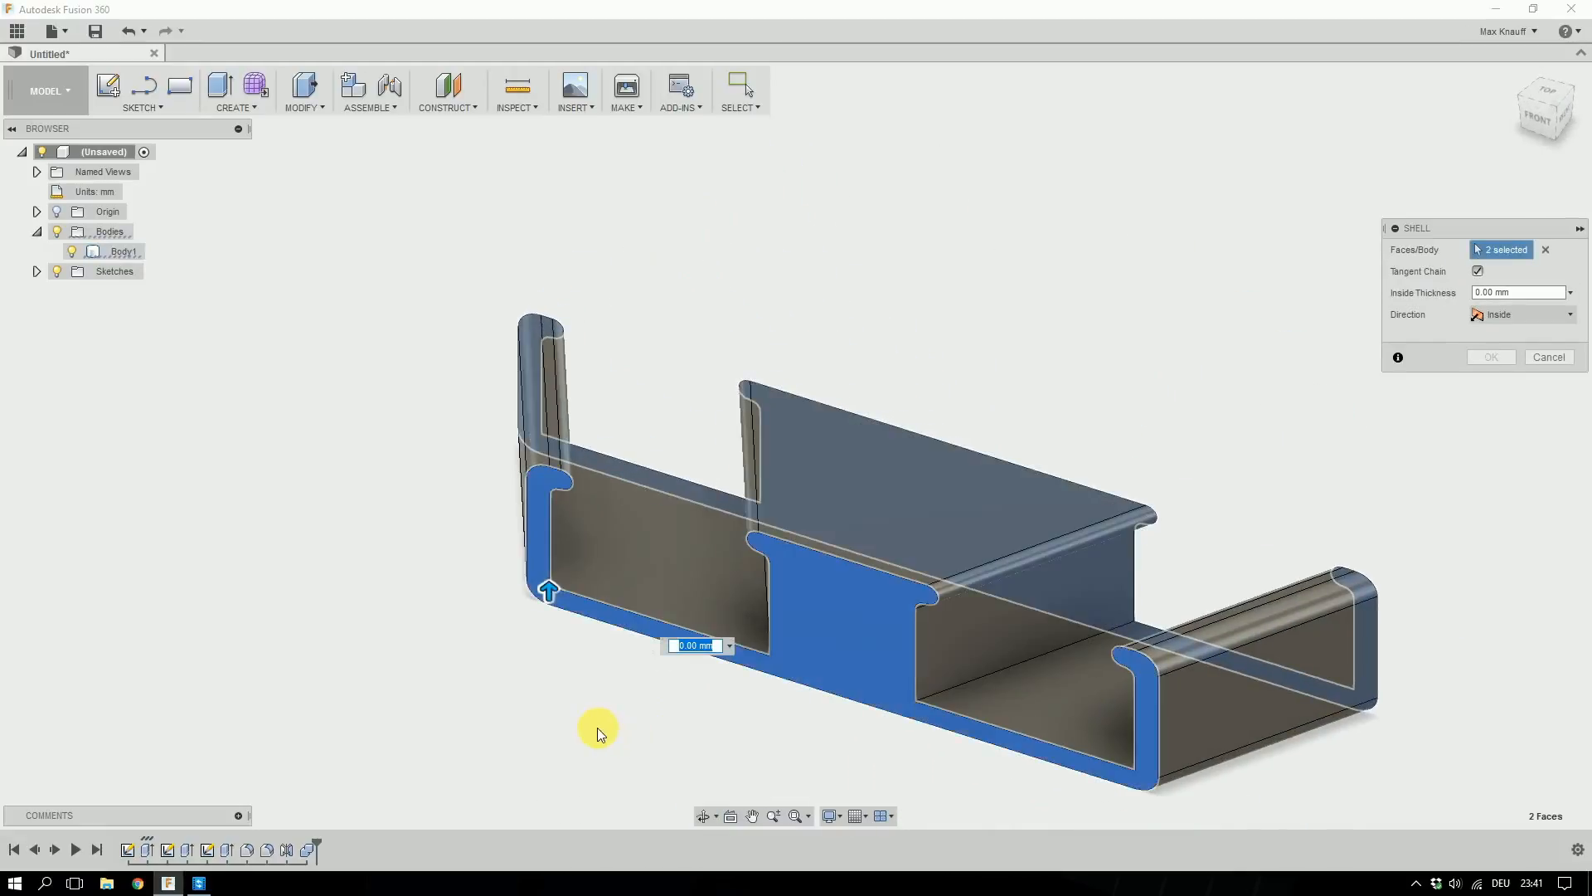
type("2.5")
middle_click_drag(658, 732, 501, 721, "shift")
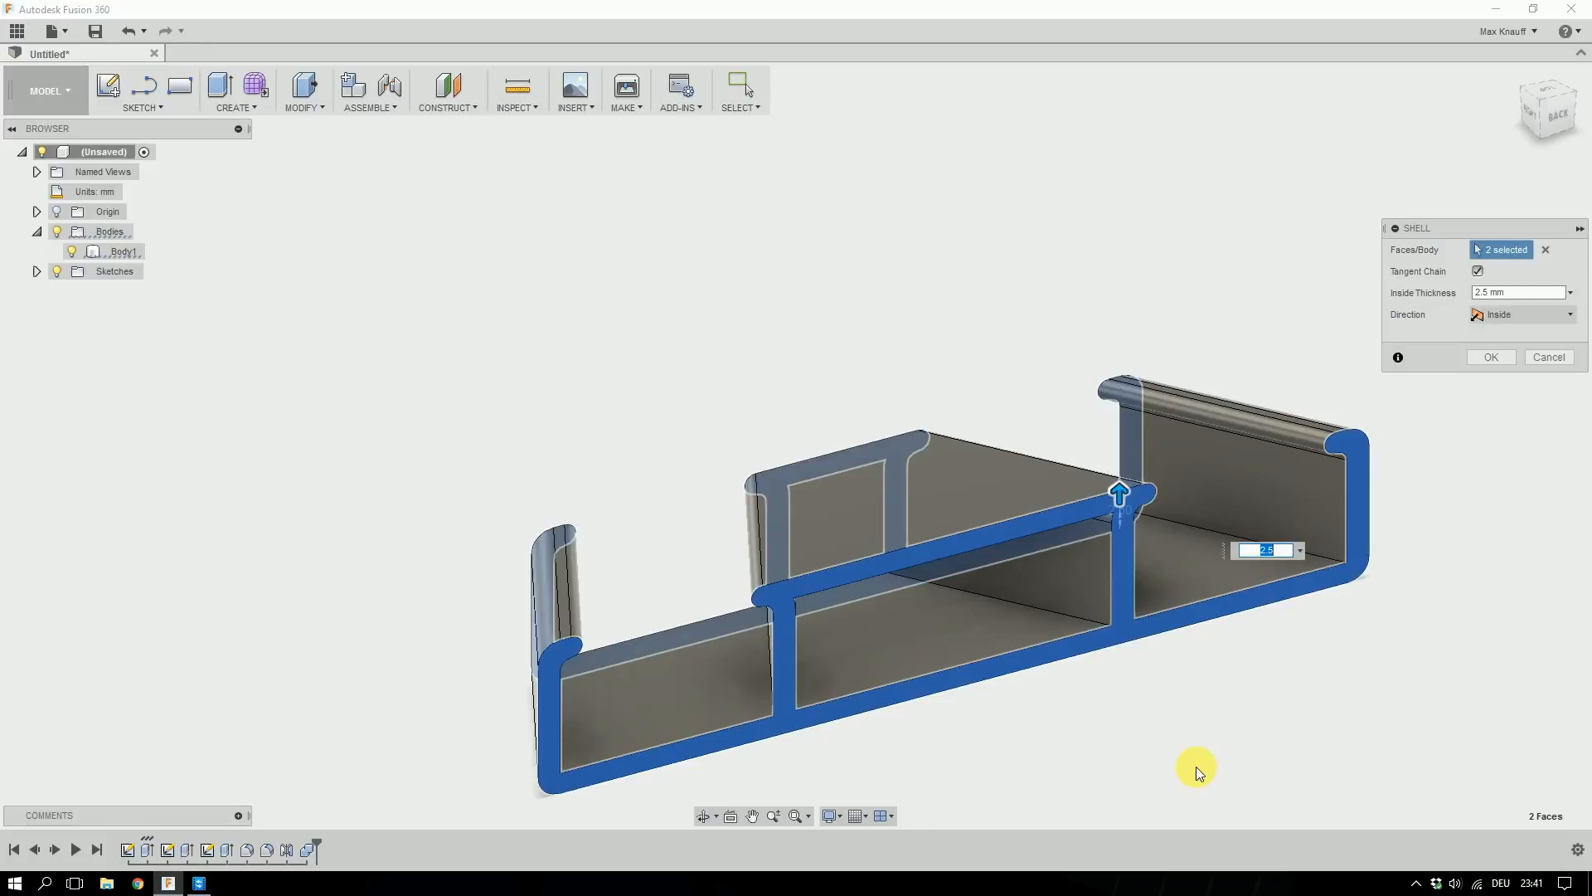
type("1")
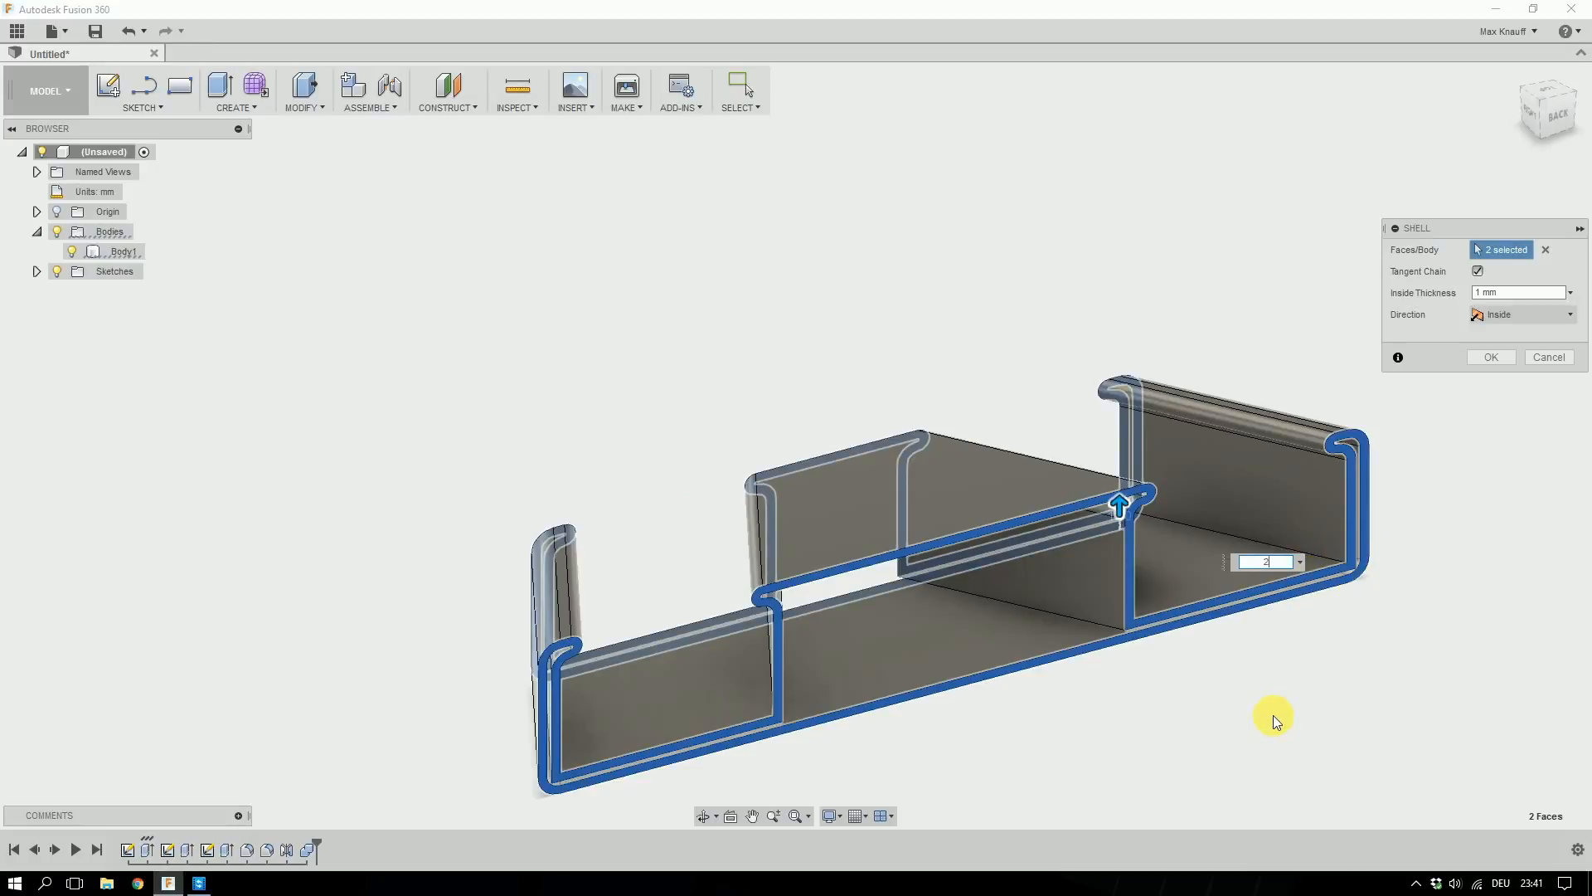
type(".5")
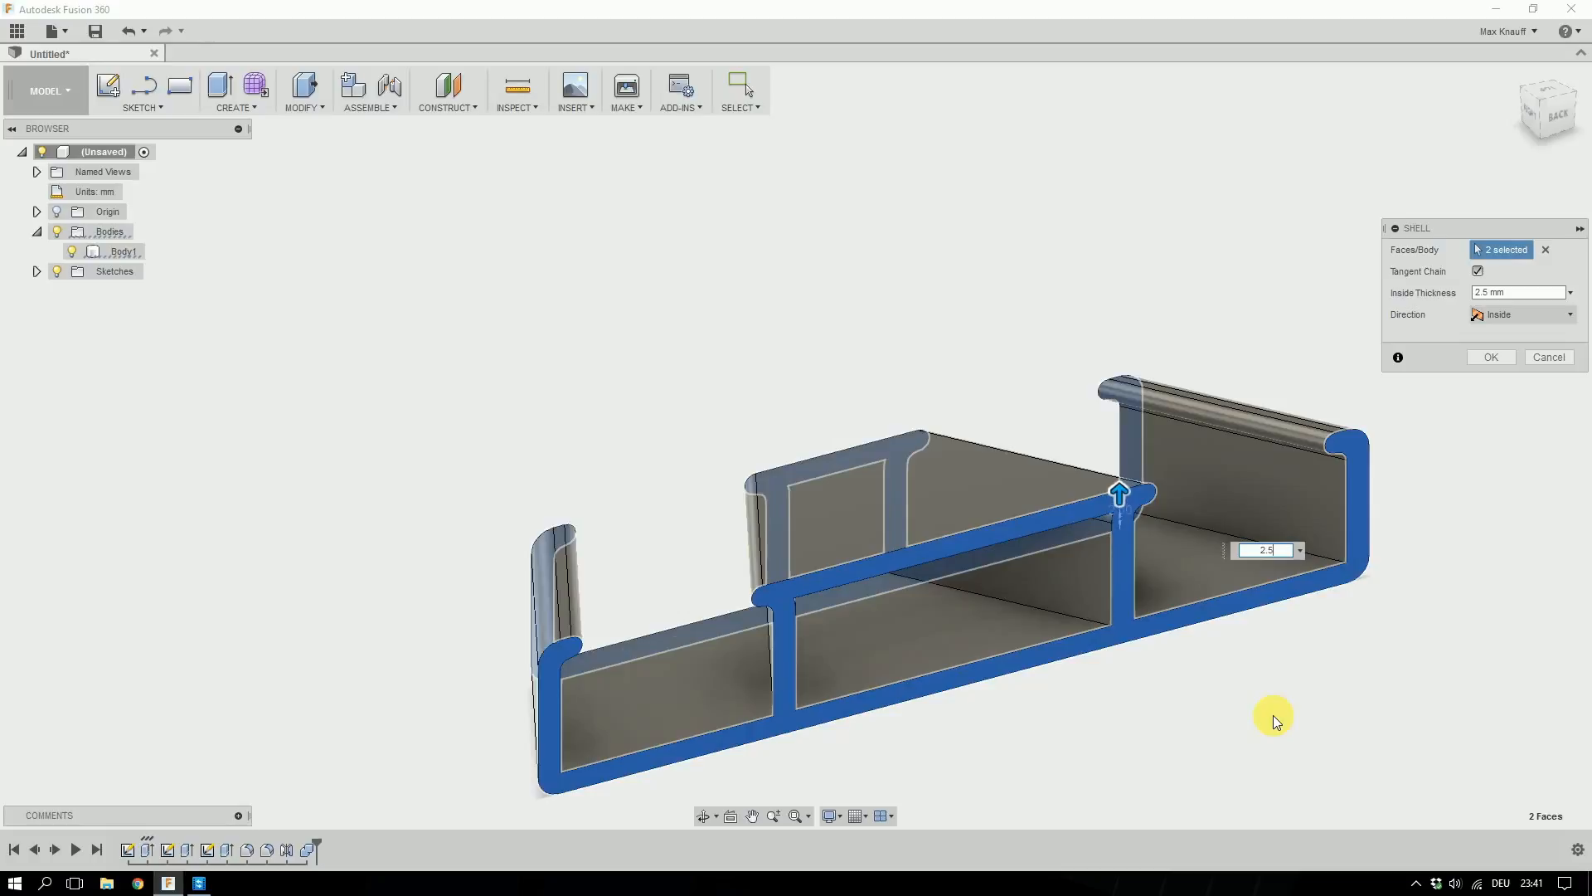
key("Return")
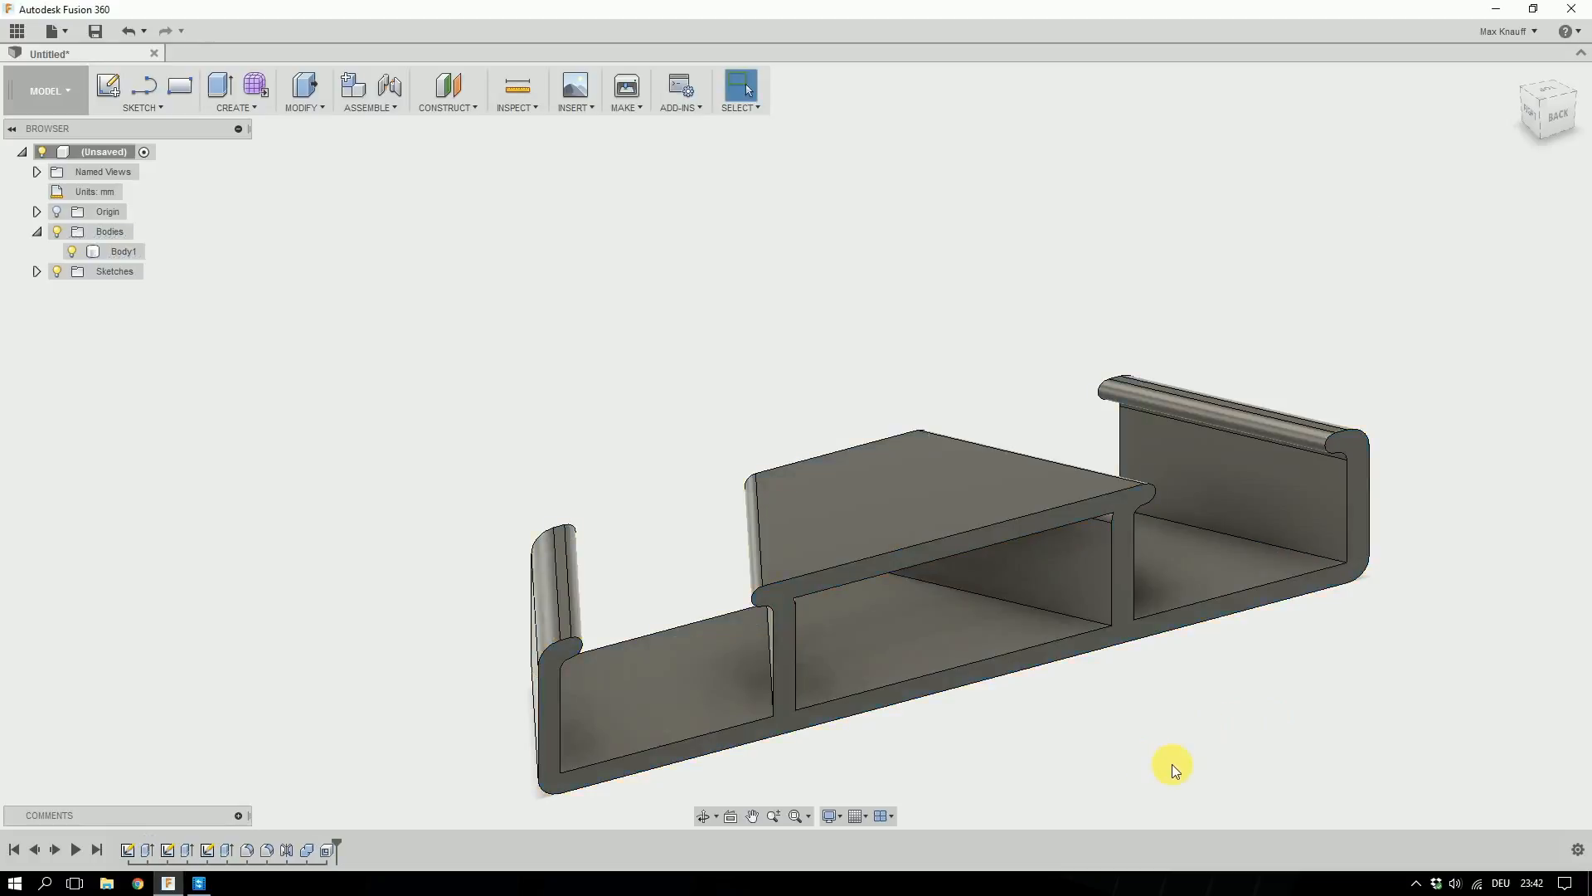
Start a sketch on the central block's trapezoidal top face with the 3-Point Rectangle tool.
middle_click_drag(1088, 757, 1283, 772, "shift")
middle_click_drag(1269, 473, 1267, 504, "shift")
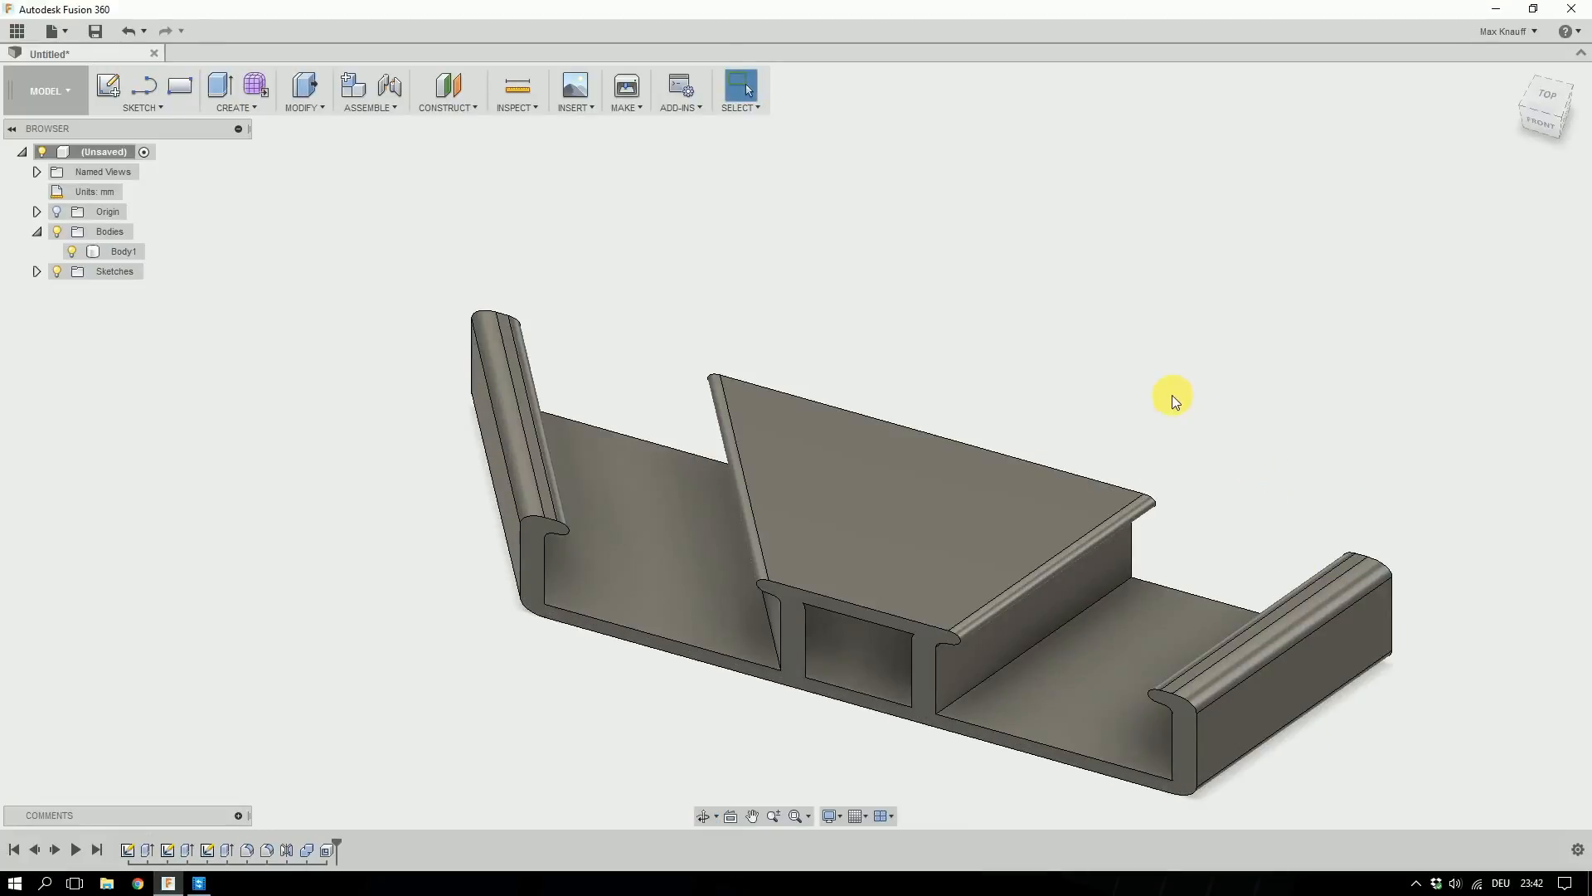
left_click(863, 500)
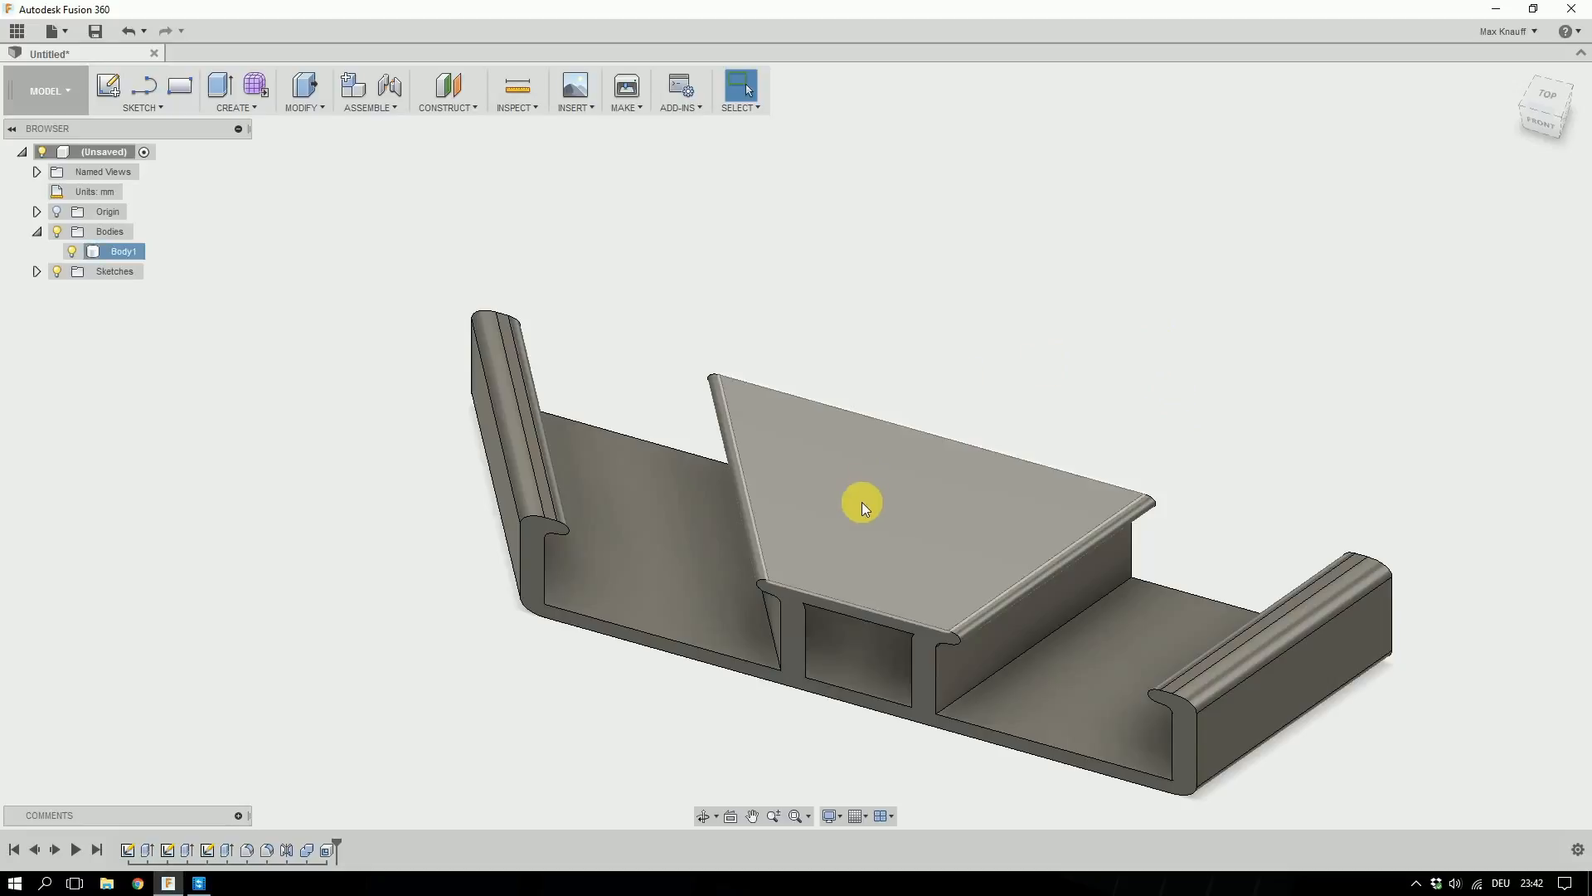
left_click(863, 501)
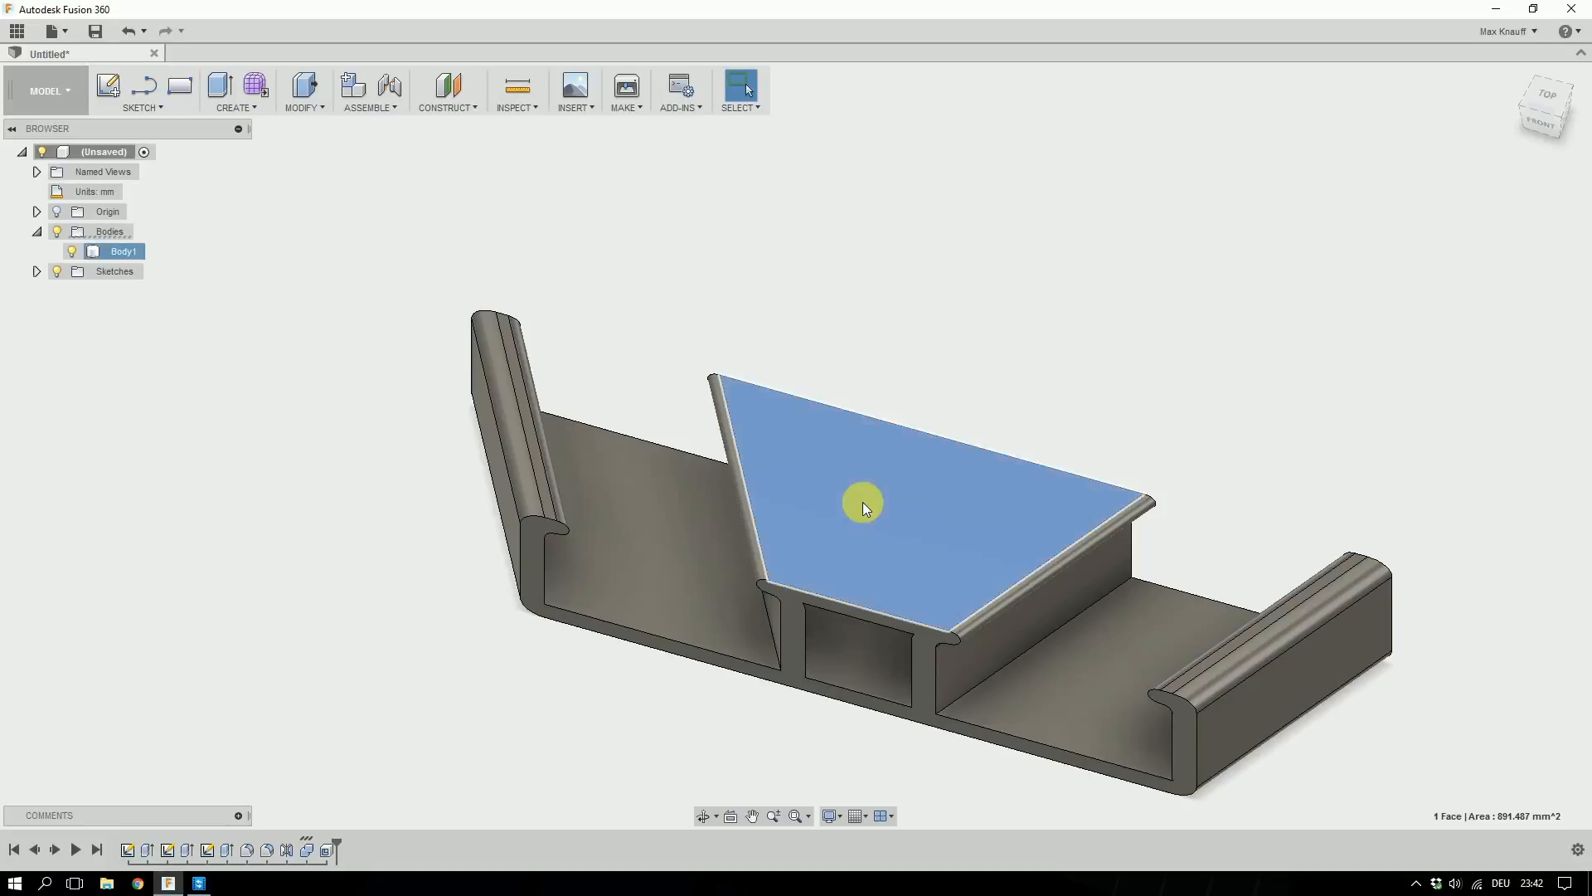
type("s")
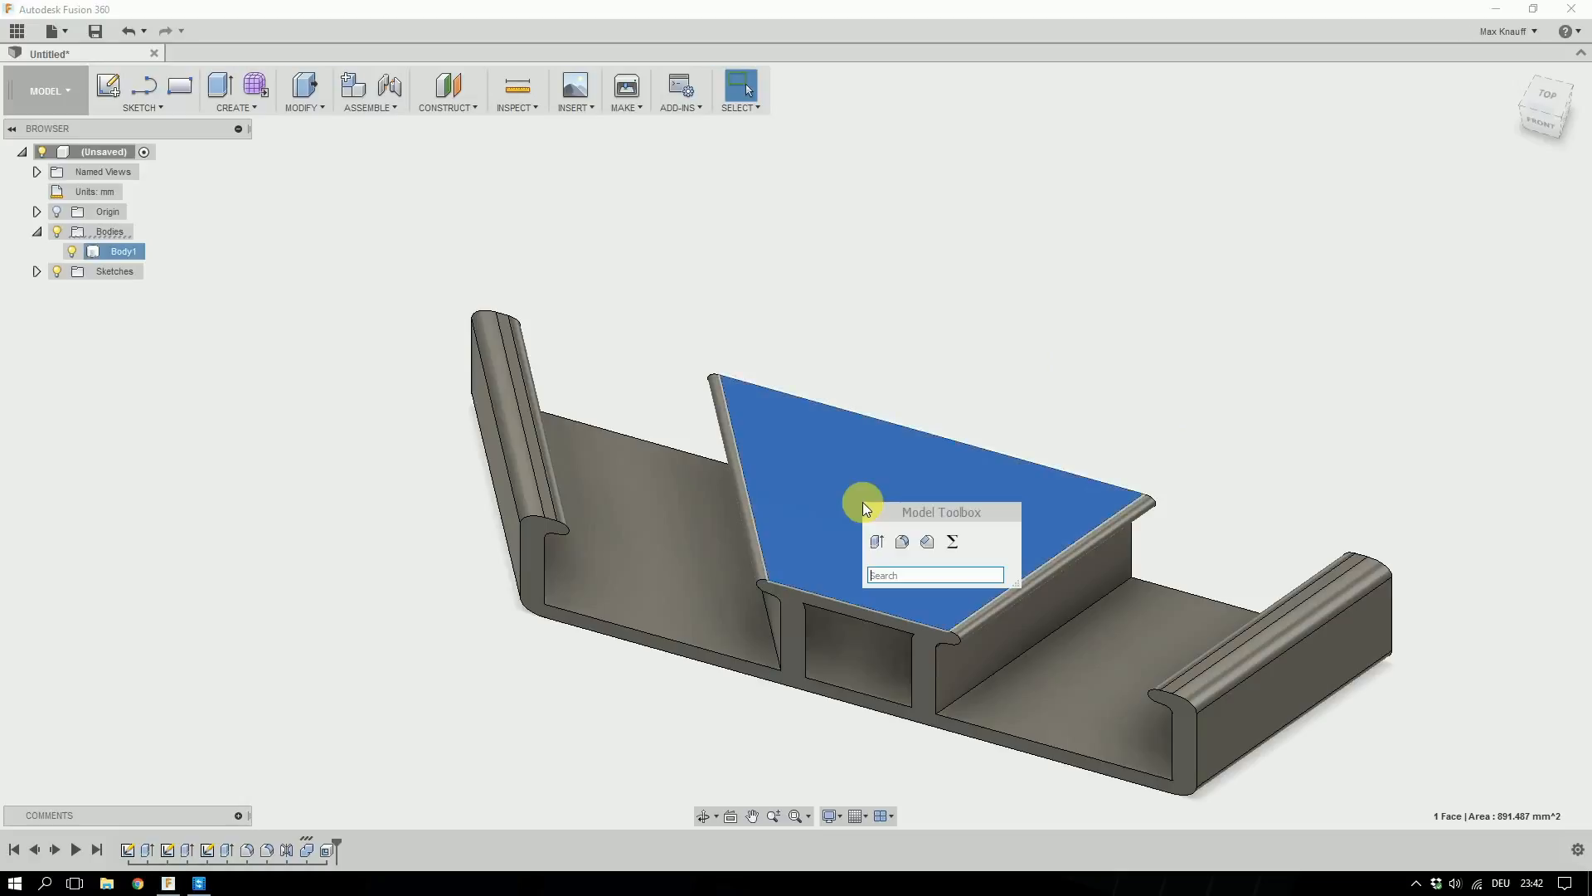
type("3-p")
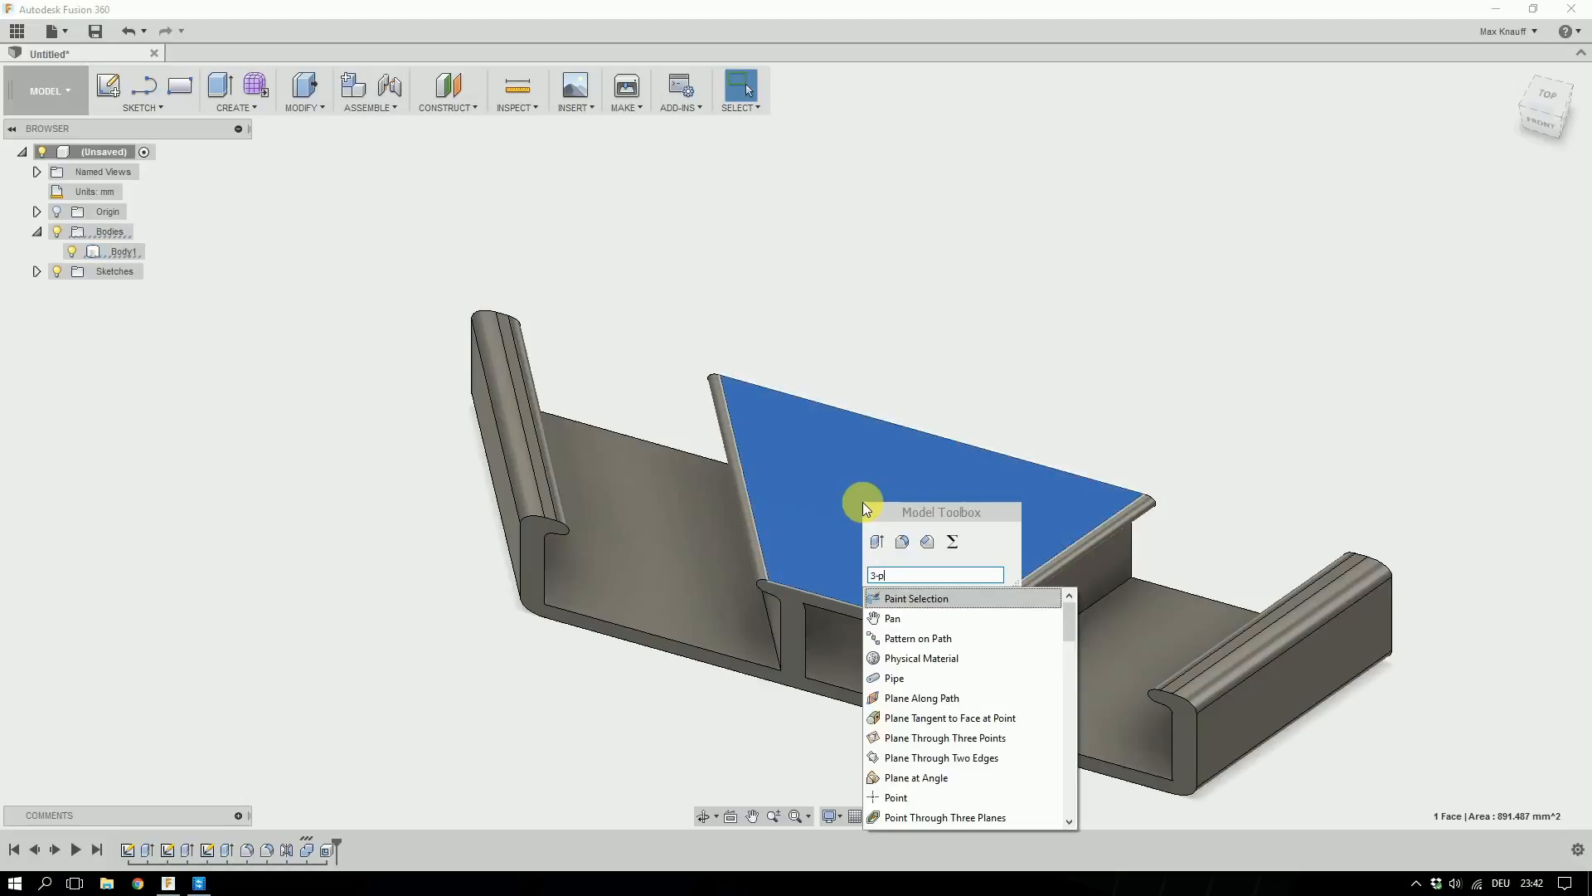
type("oint")
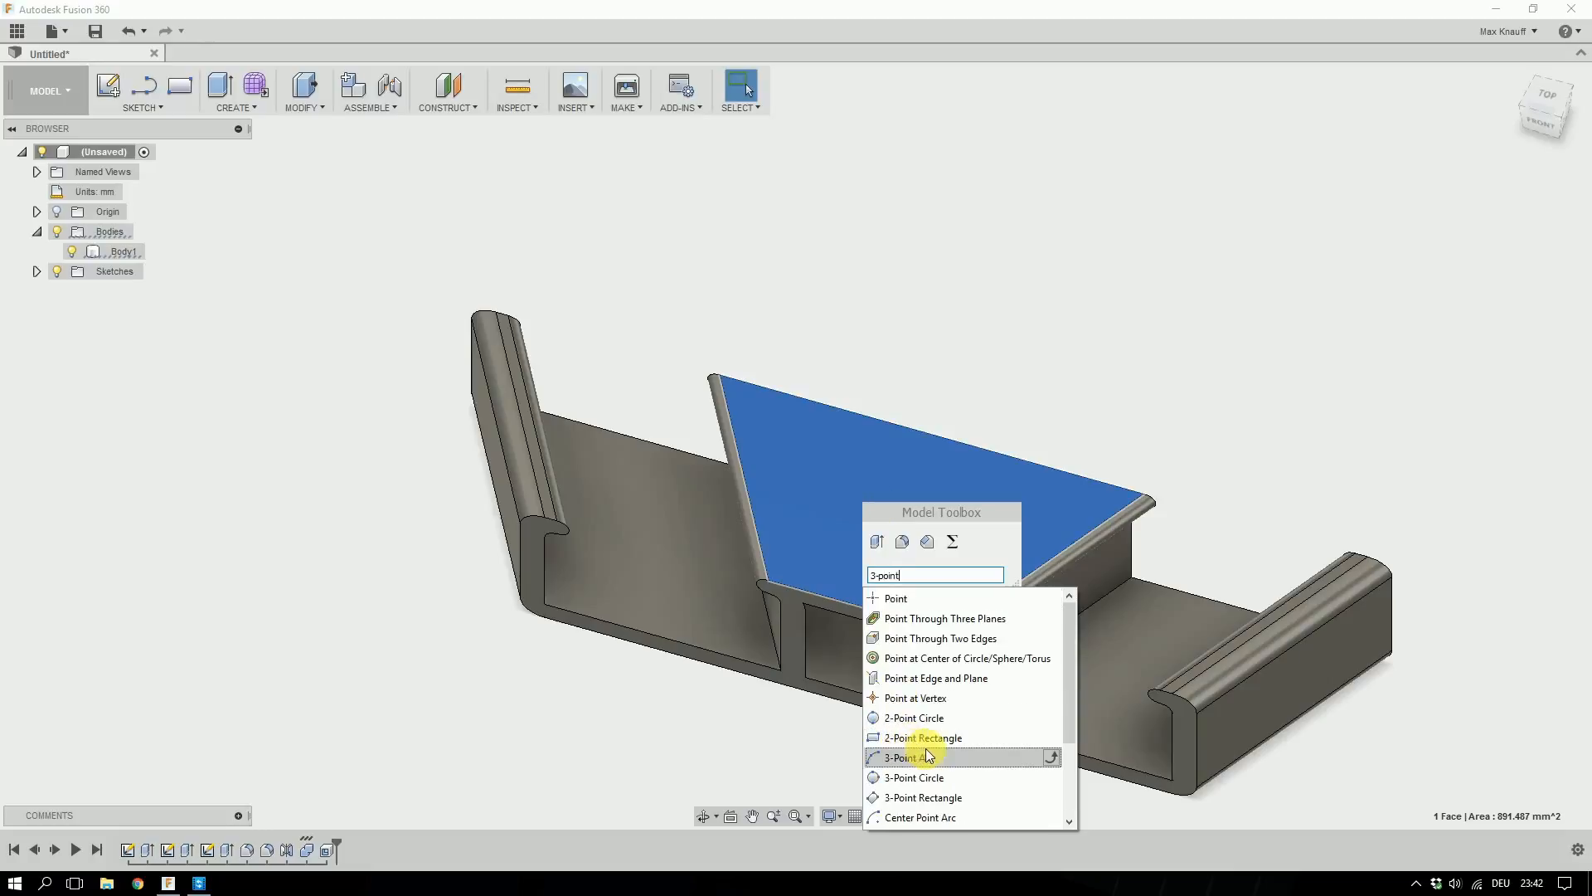
left_click(930, 798)
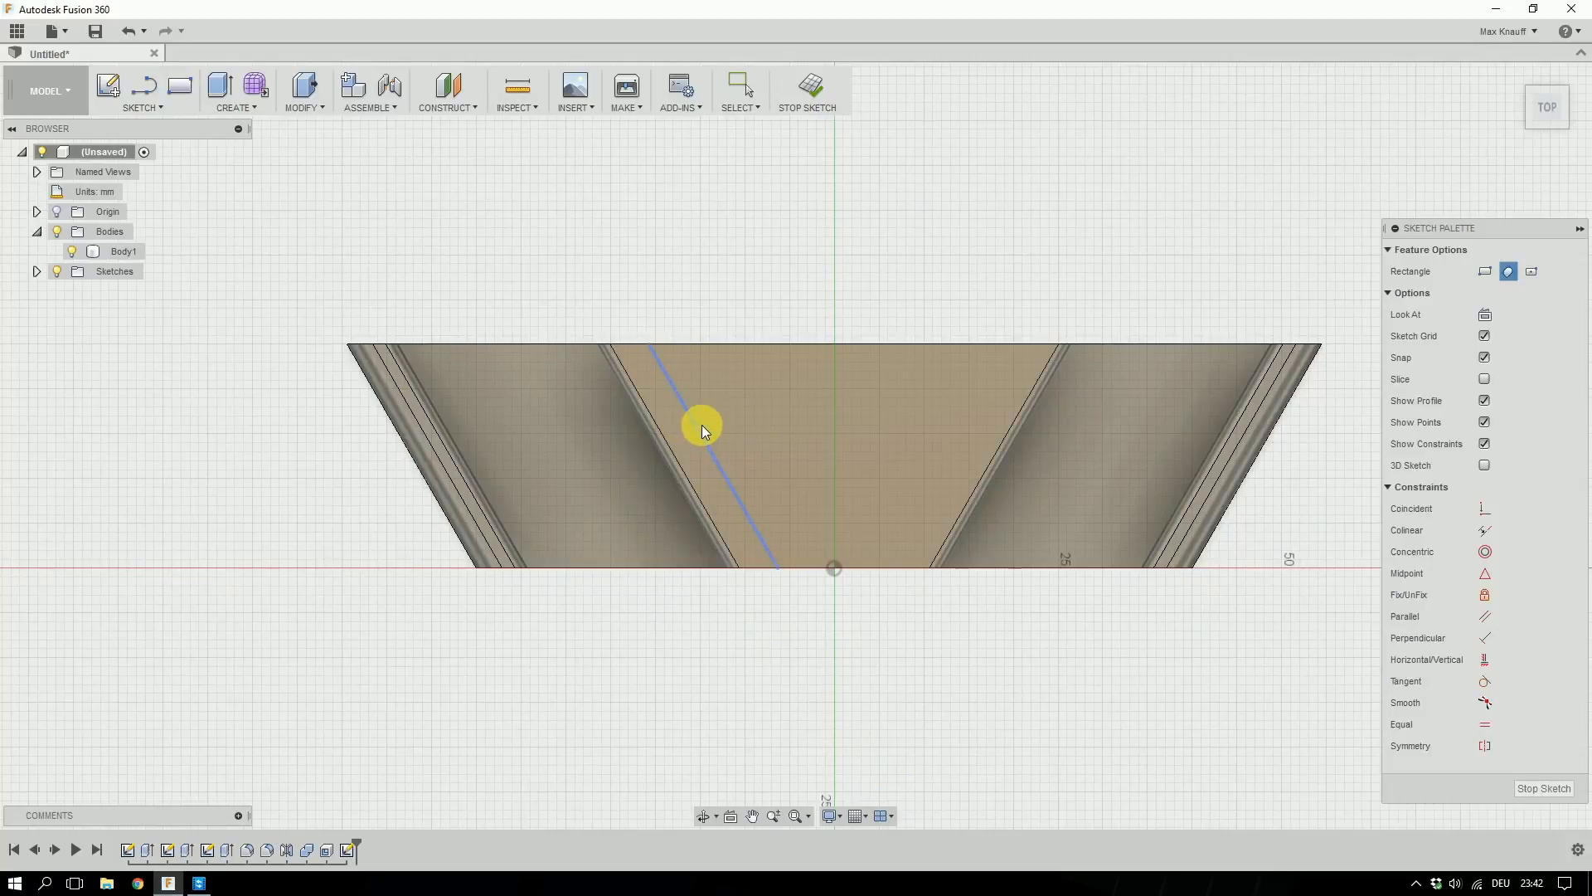
mouse_move(747, 476)
middle_mouse_down("shift")
mouse_move(739, 426)
mouse_move(743, 471)
middle_mouse_up("shift")
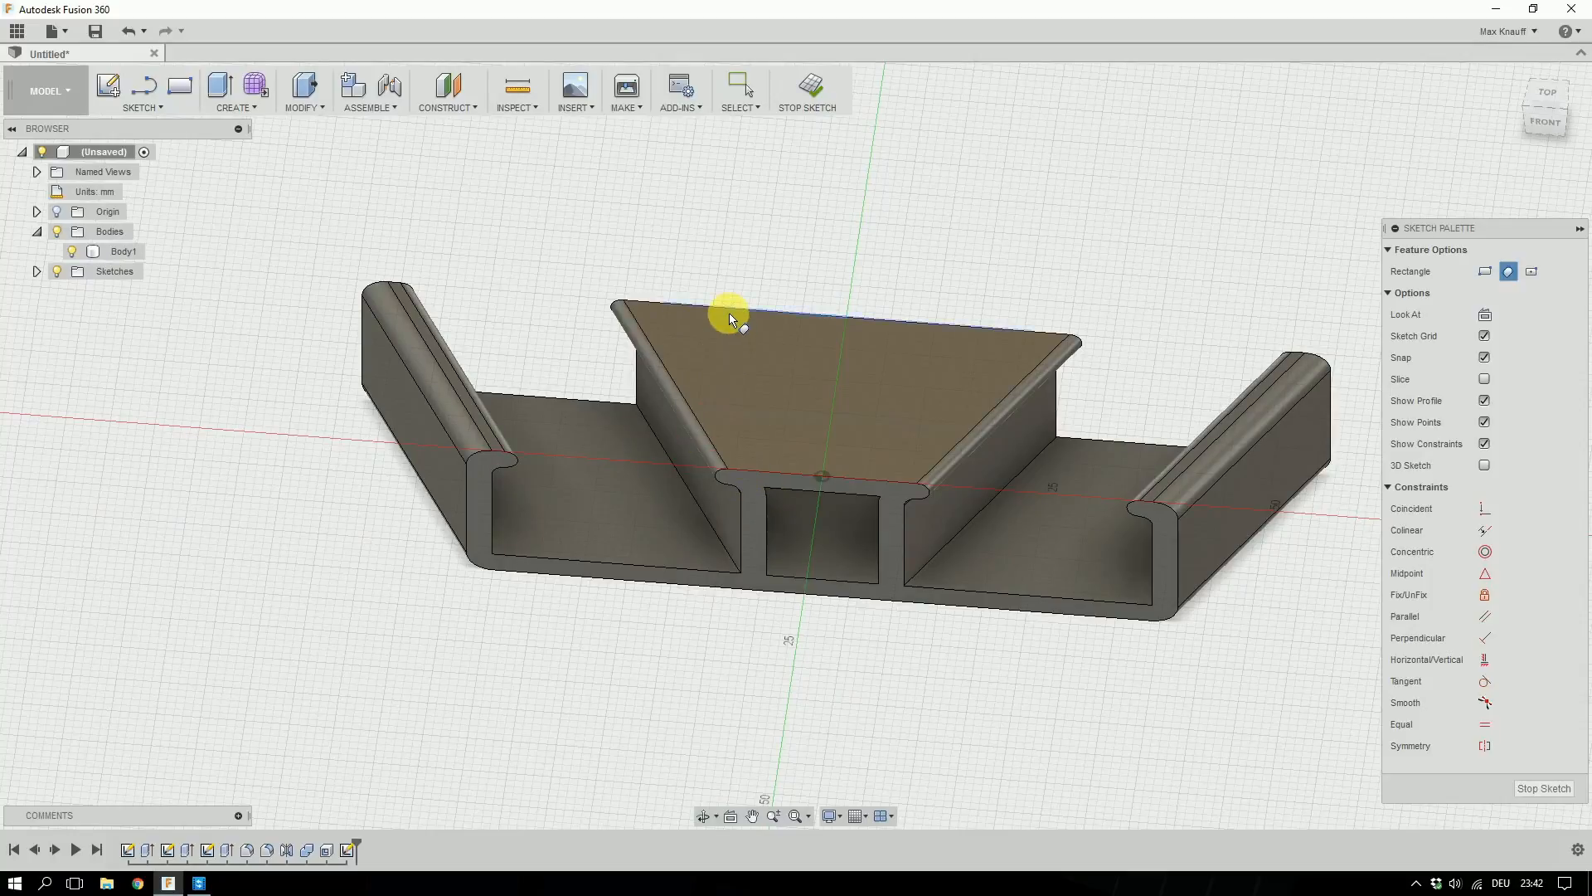
left_click(731, 821)
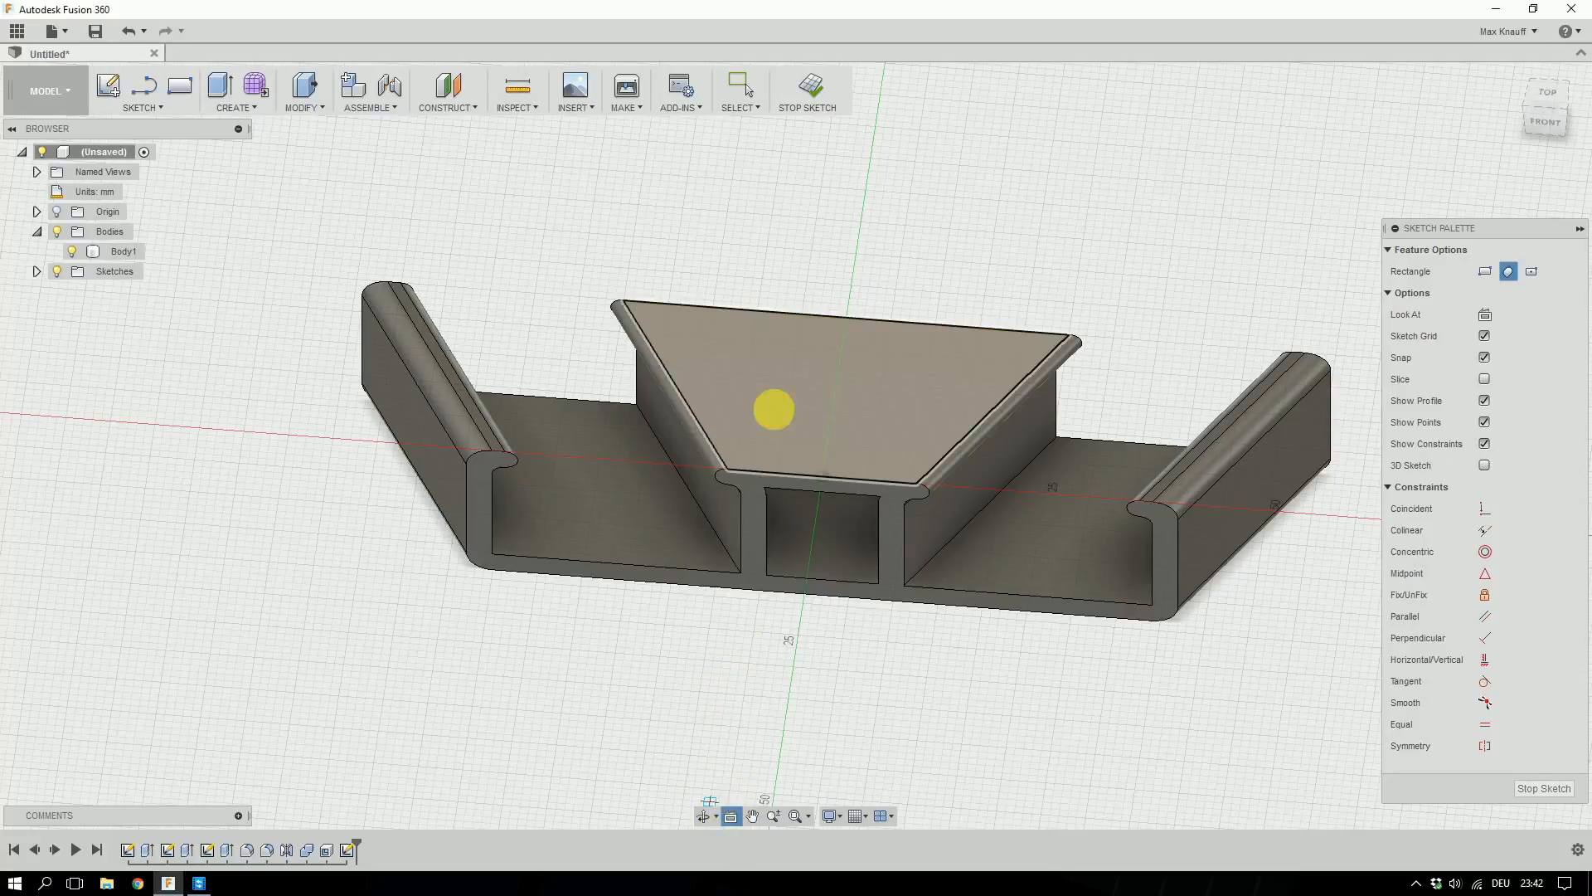
left_click(771, 405)
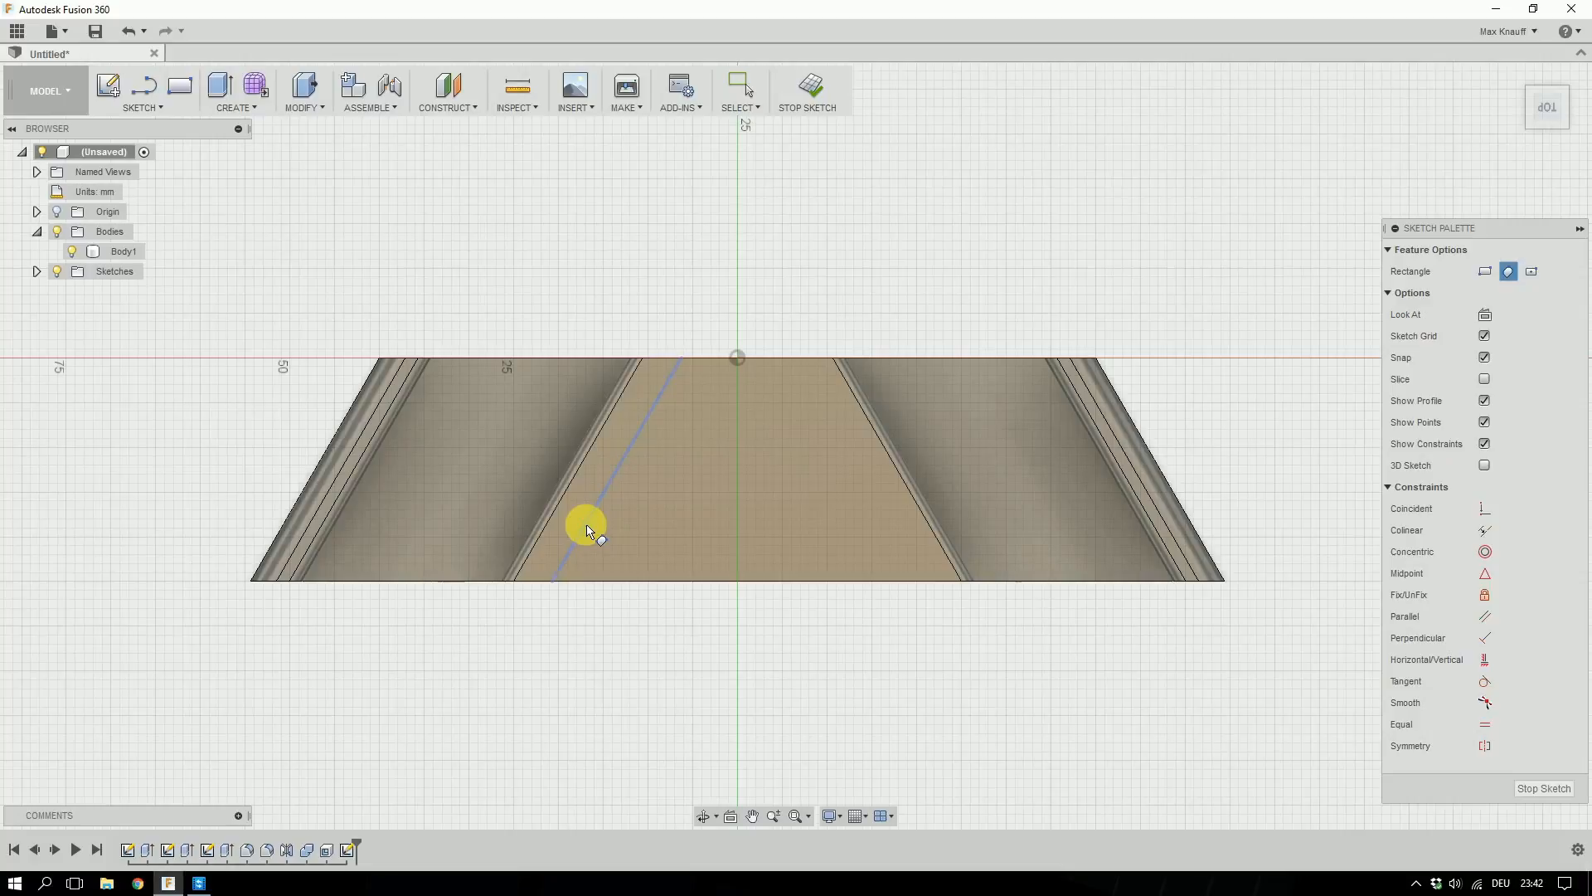
Sketch a slanted rectangle about 5 mm long and 2 mm wide along the inner edge of the central block's side wall.
left_click(586, 524)
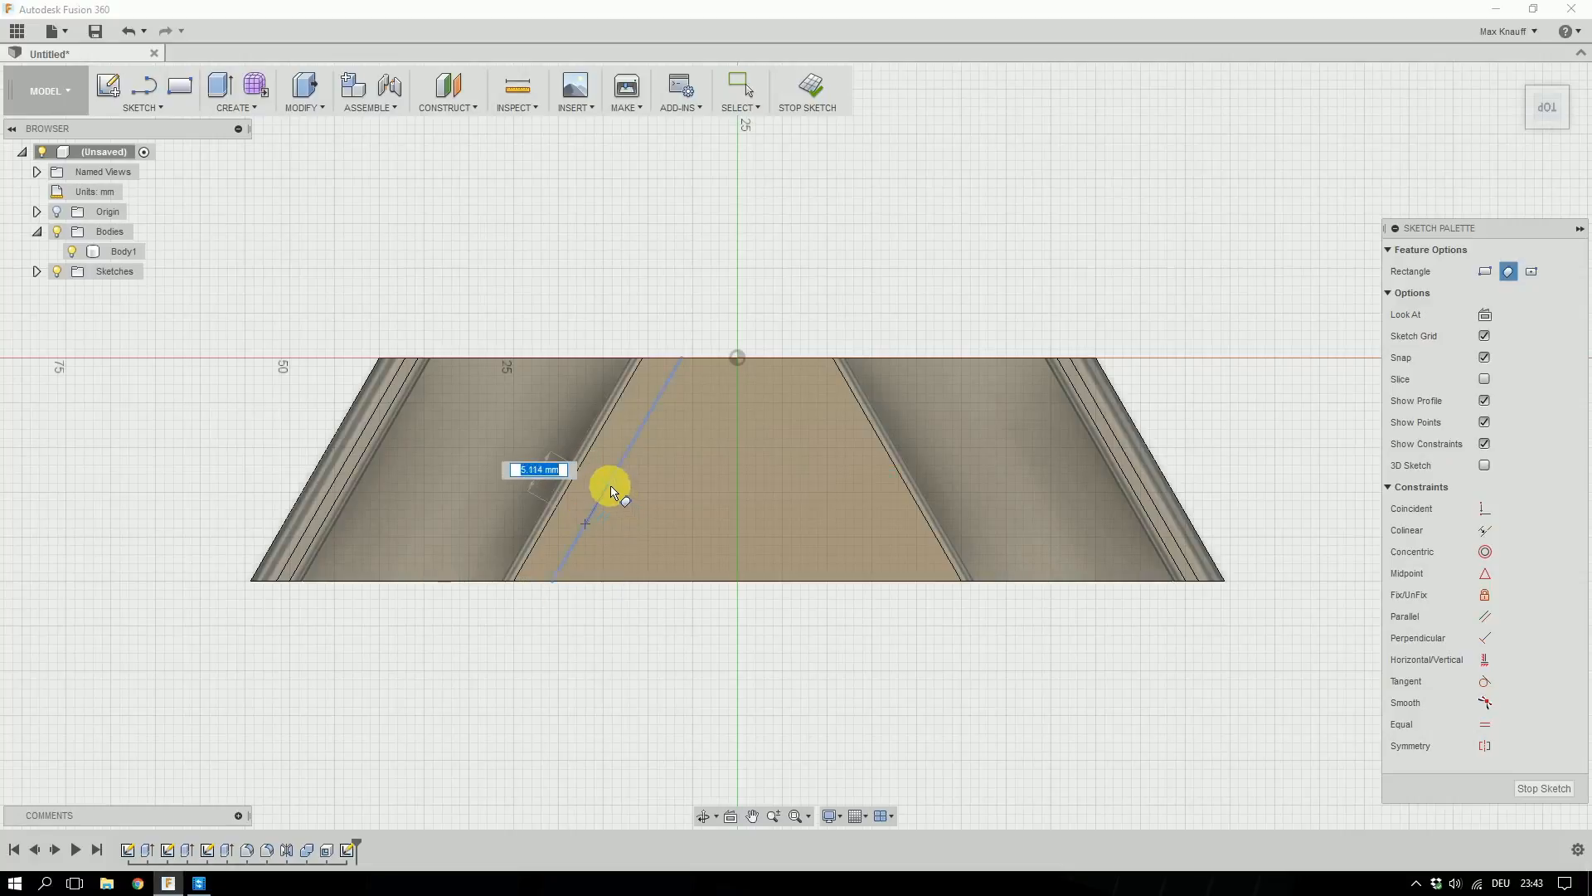
left_click(608, 486)
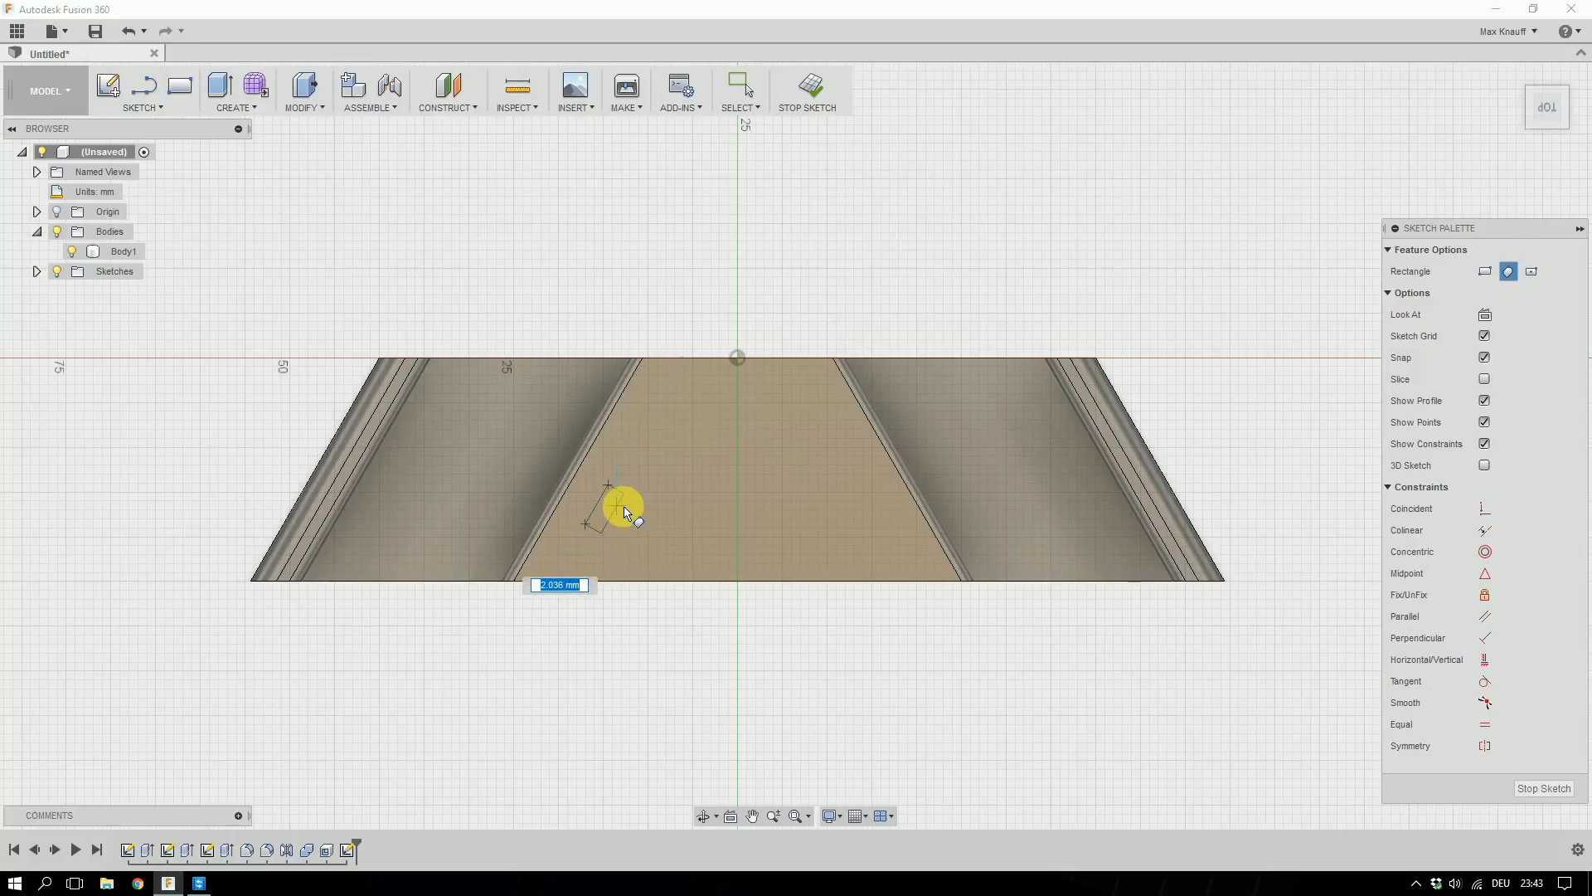
type("2")
key("Return")
Sketch a second slanted 3-point rectangle, 1 mm wide, along the outer edge of the adjacent channel's thin wall.
scroll(381, 675, "up", 1)
scroll(246, 626, "up", 1)
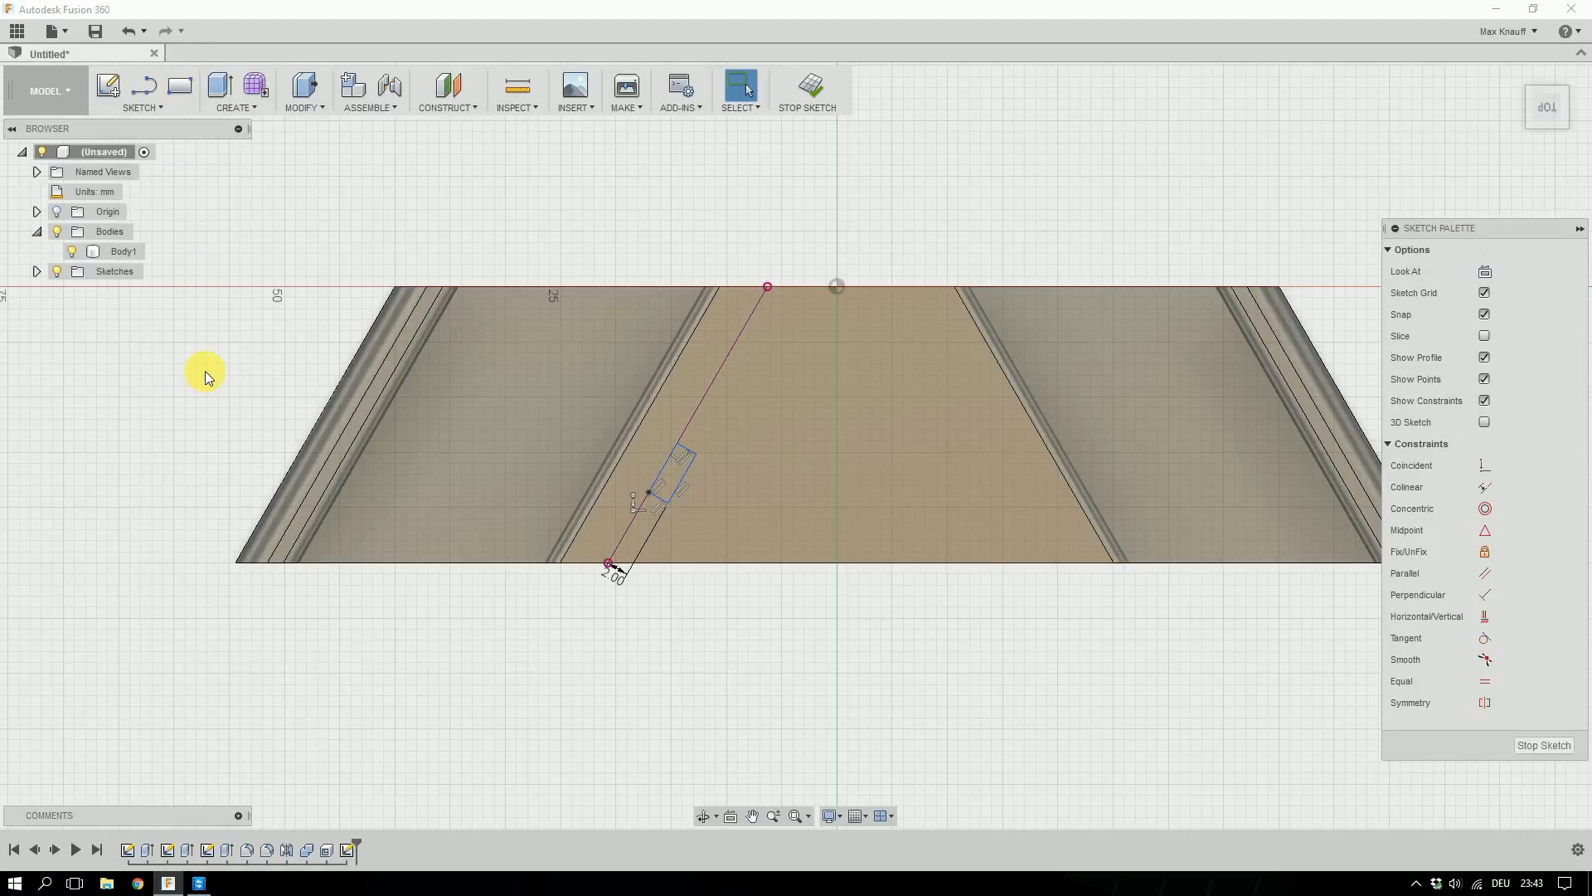
left_click(151, 108)
mouse_move(155, 172)
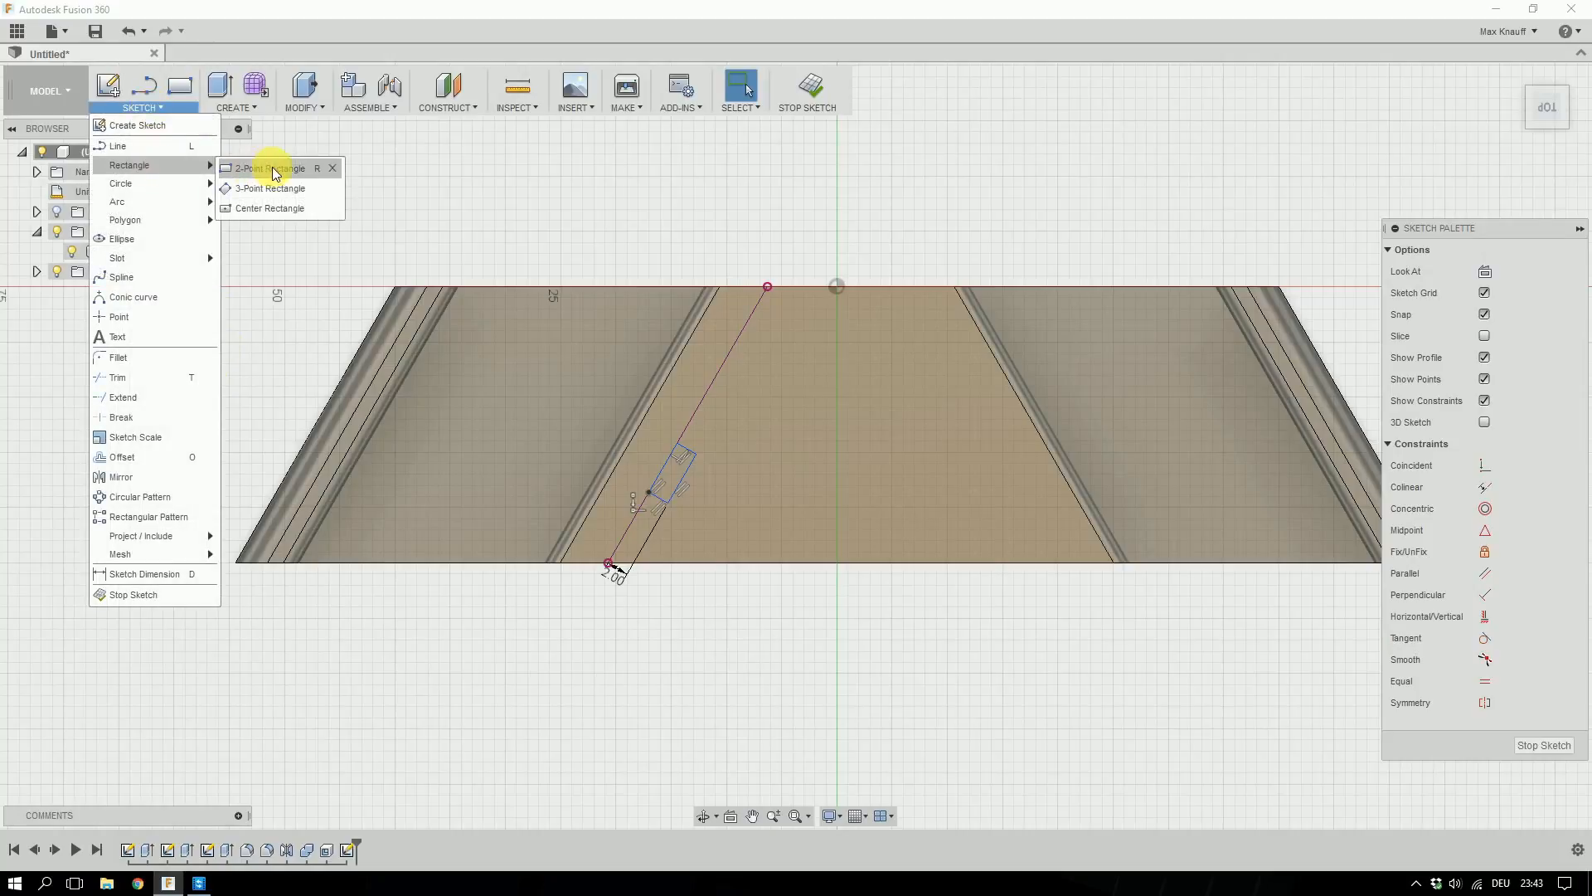
left_click(271, 194)
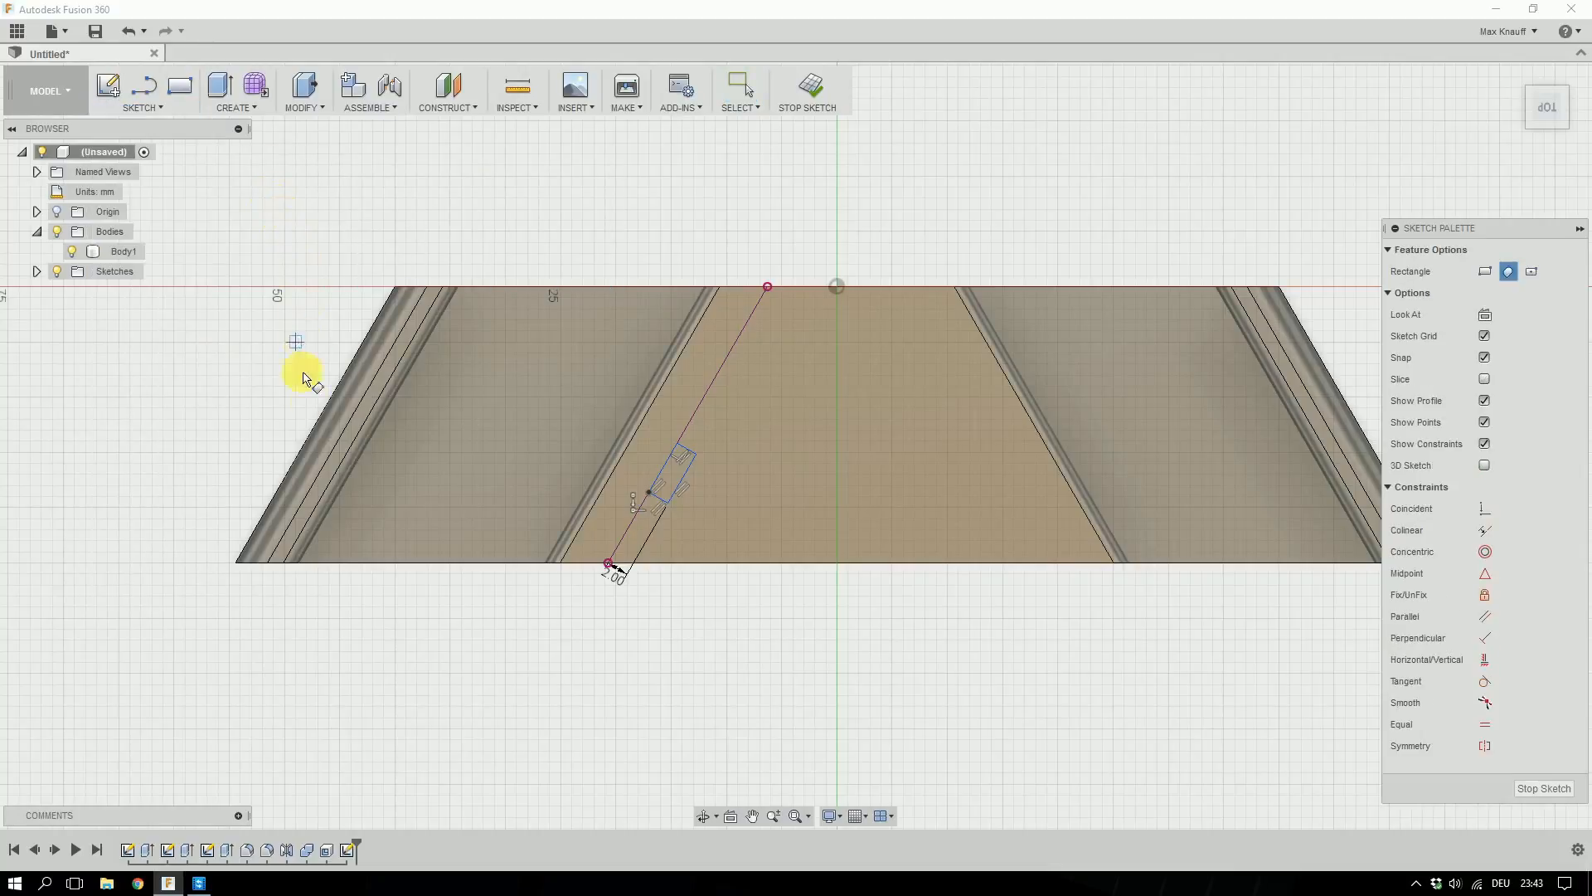
left_click(349, 365)
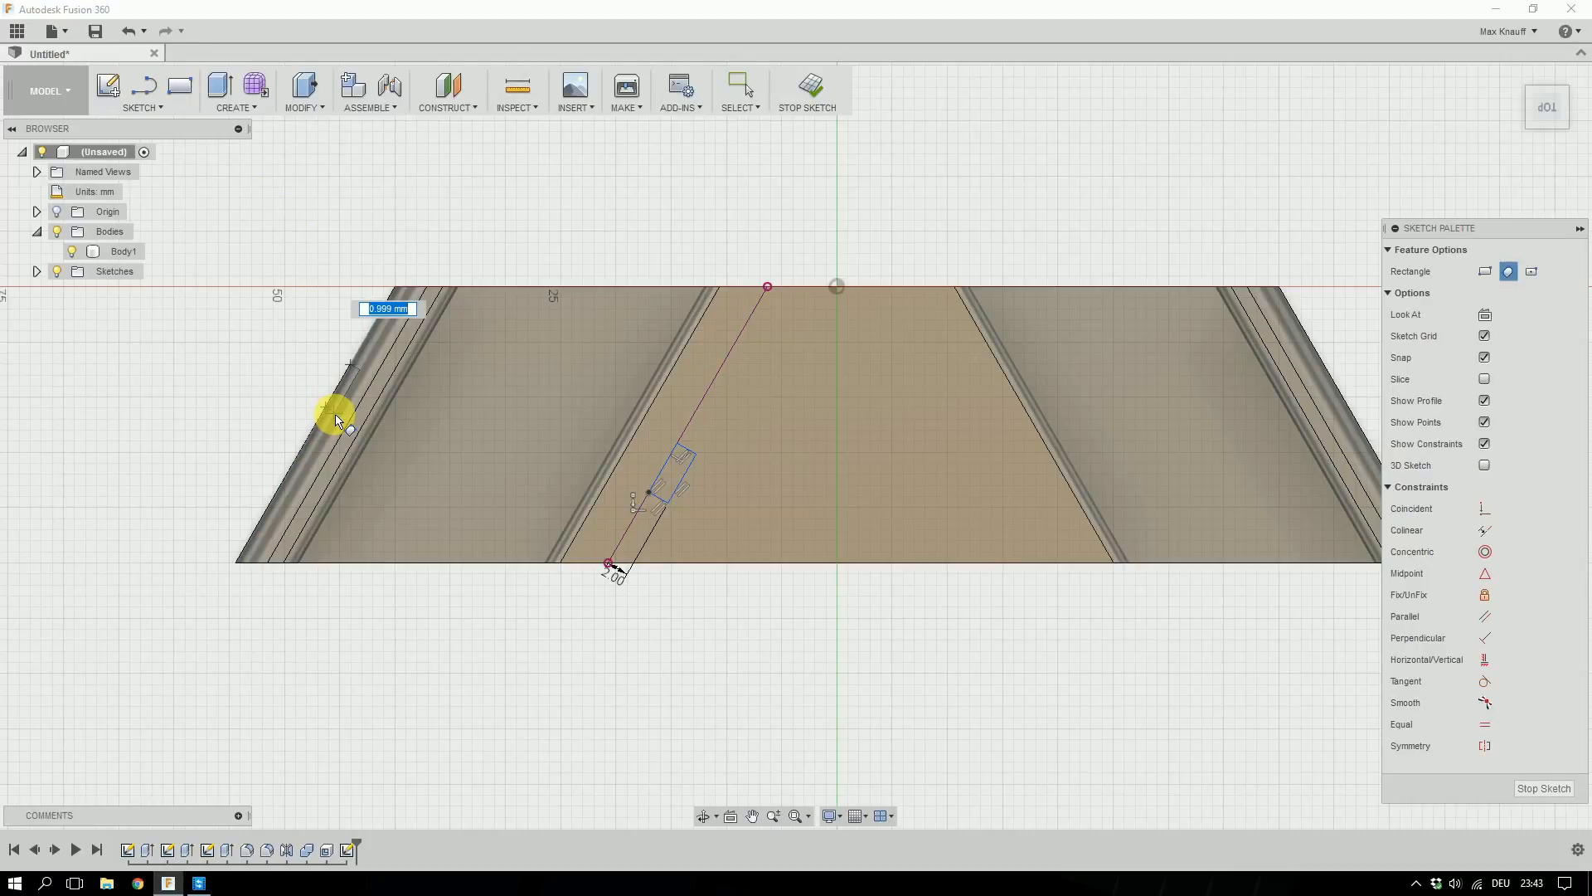
type("1")
key("Return")
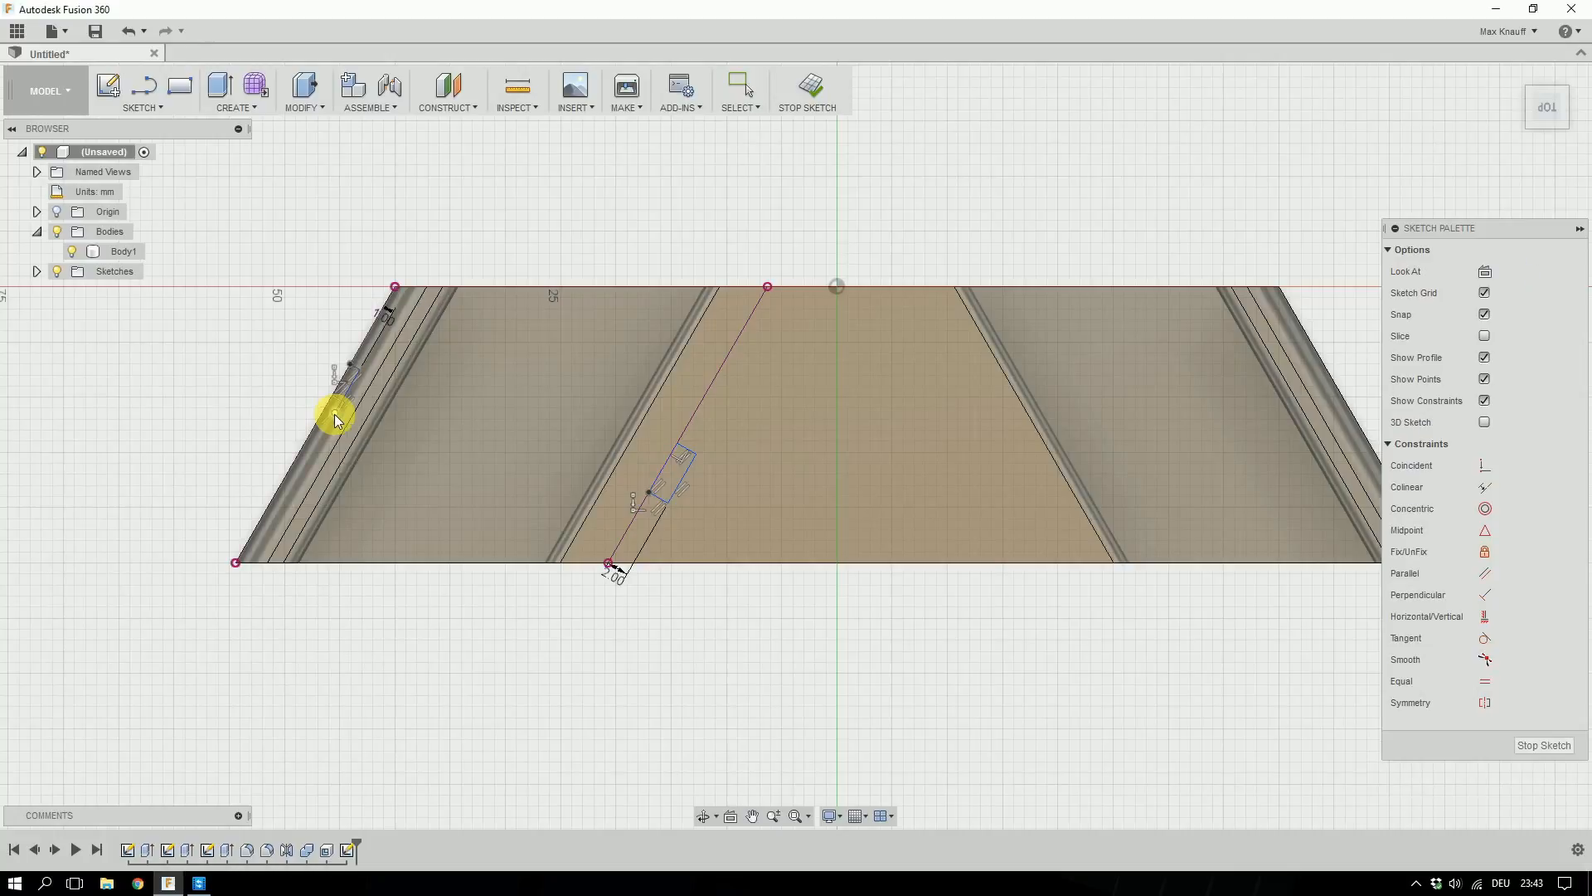
Dimension the long side of the slanted rectangle on the central block to 3 mm.
scroll(589, 639, "up", 2)
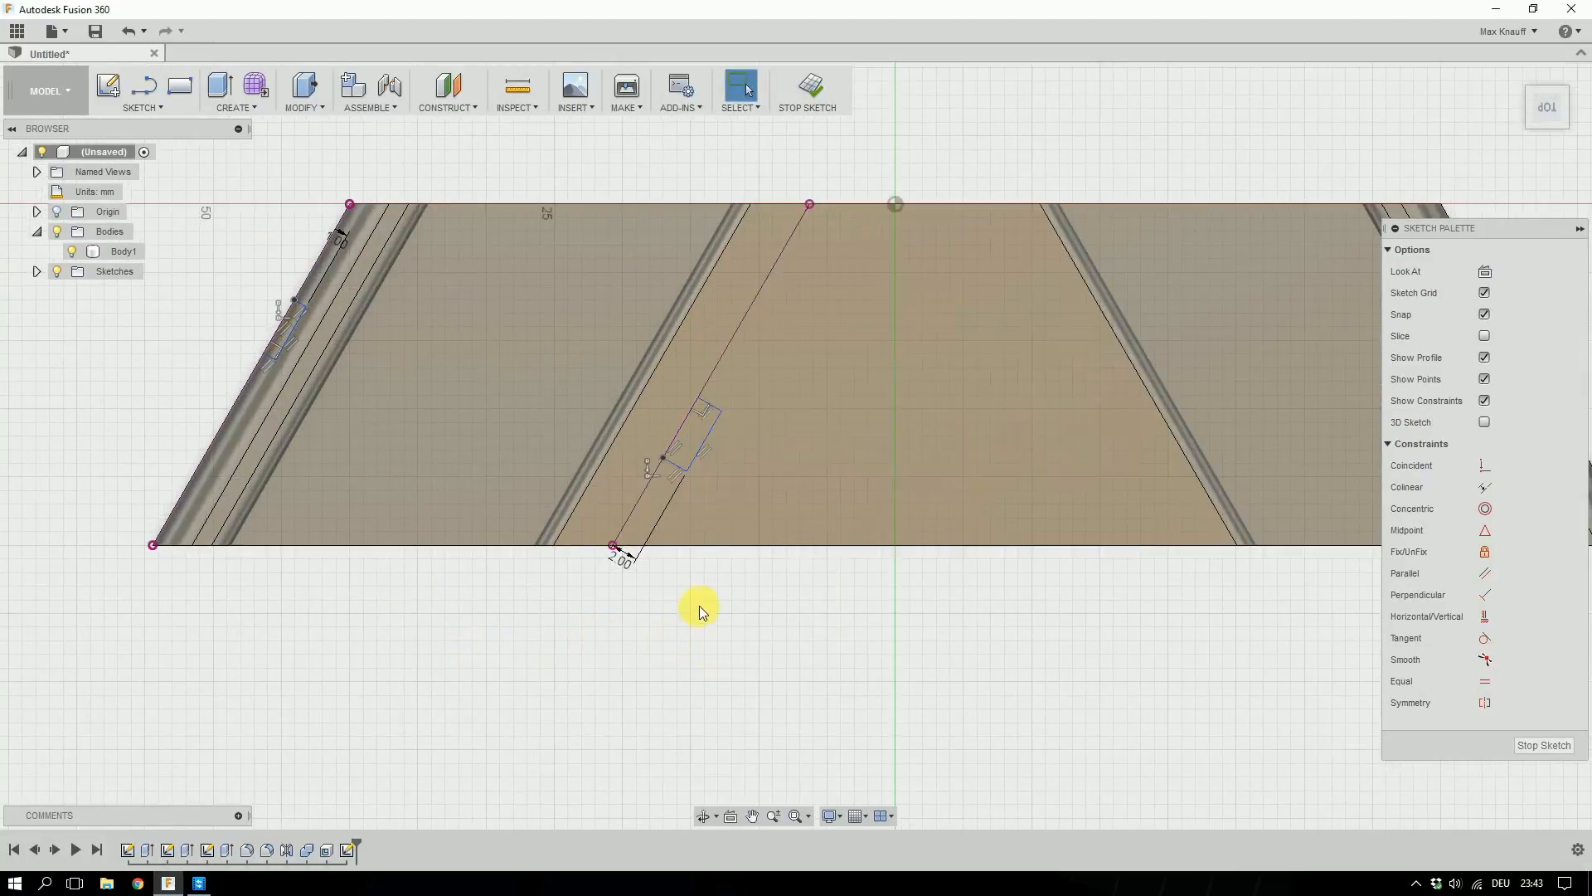
key("d")
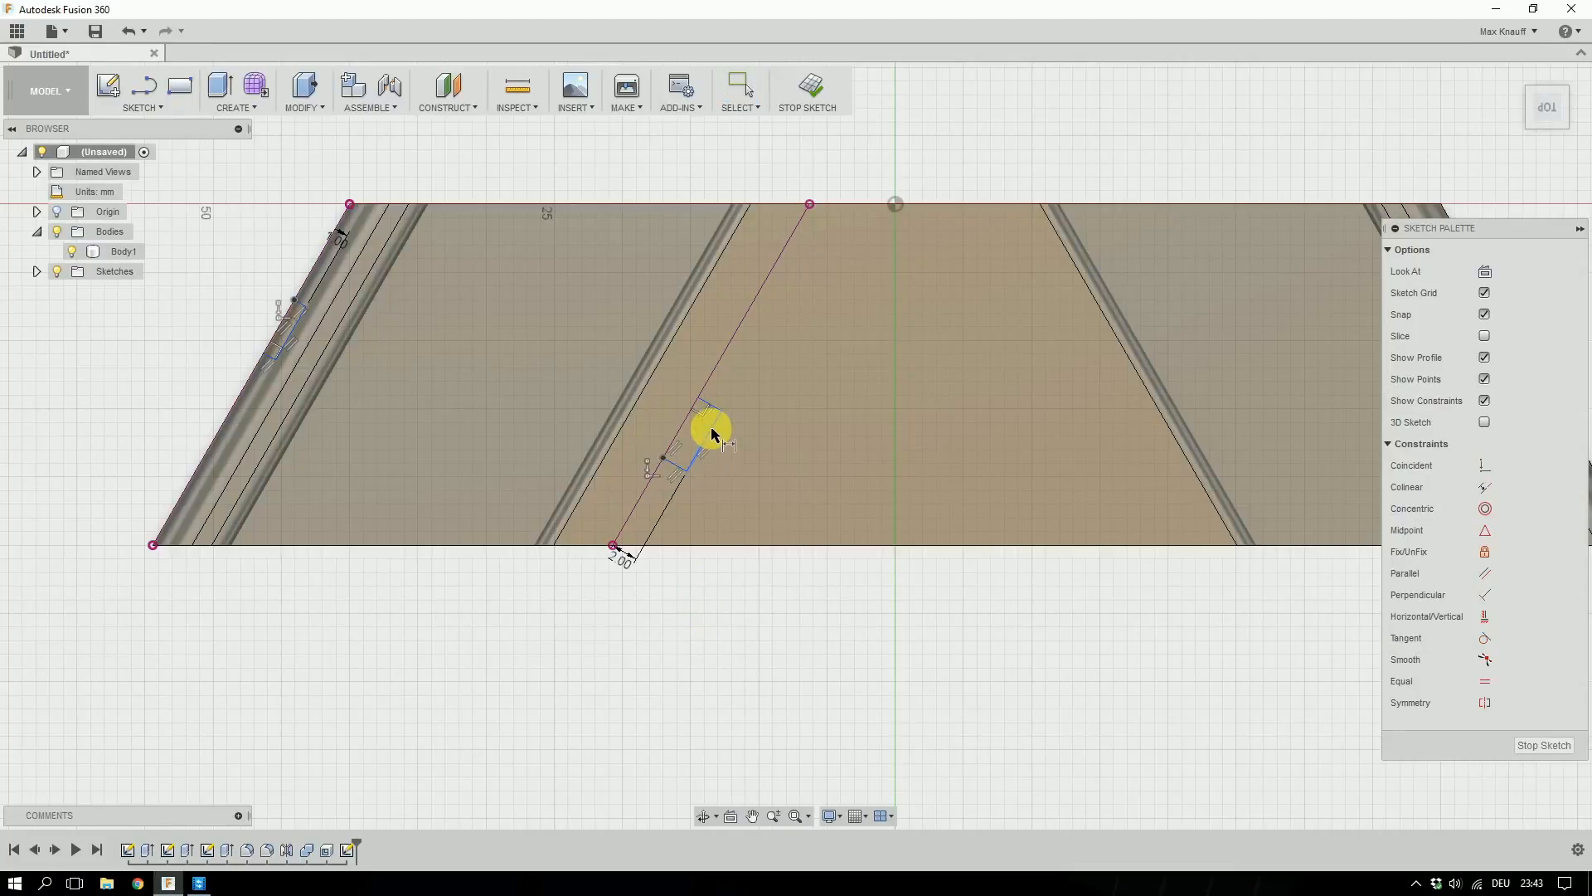
left_click(710, 431)
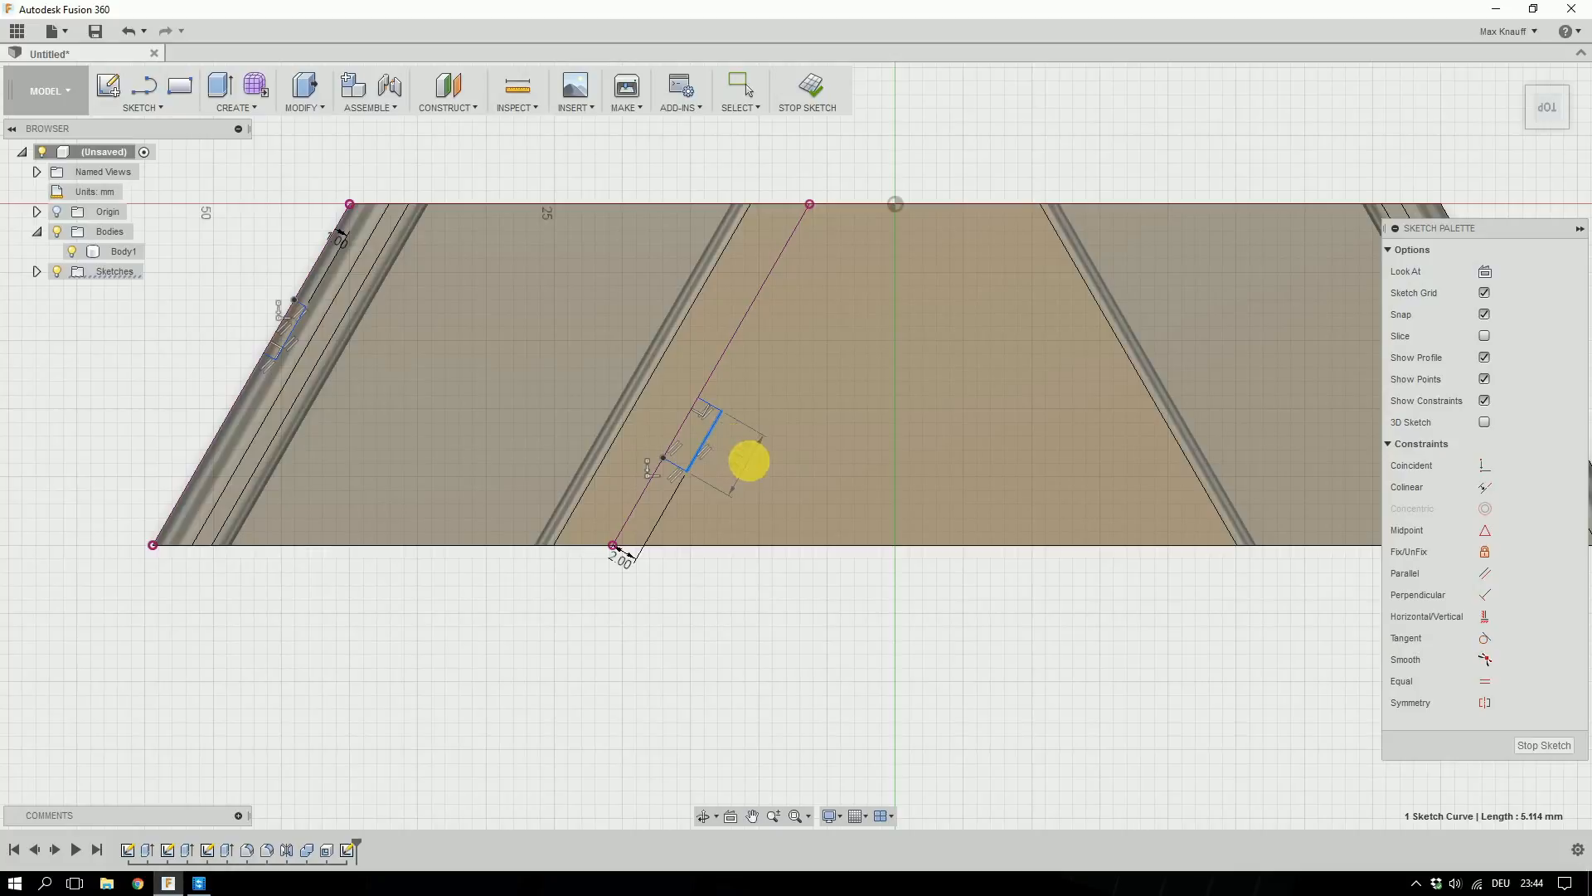
left_click(758, 469)
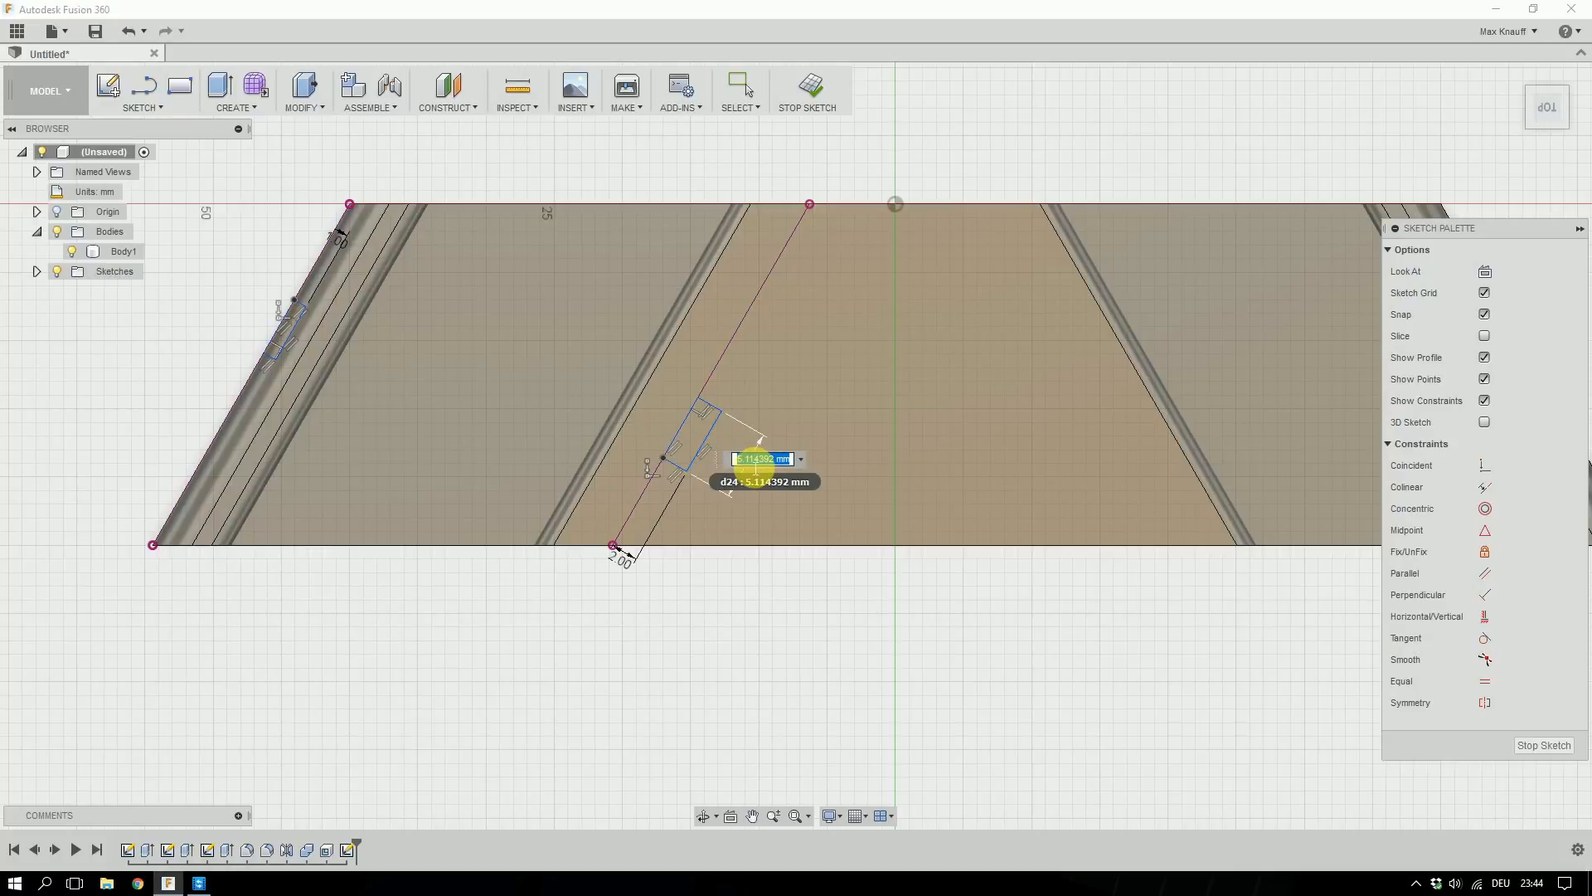
type("3")
key("Return")
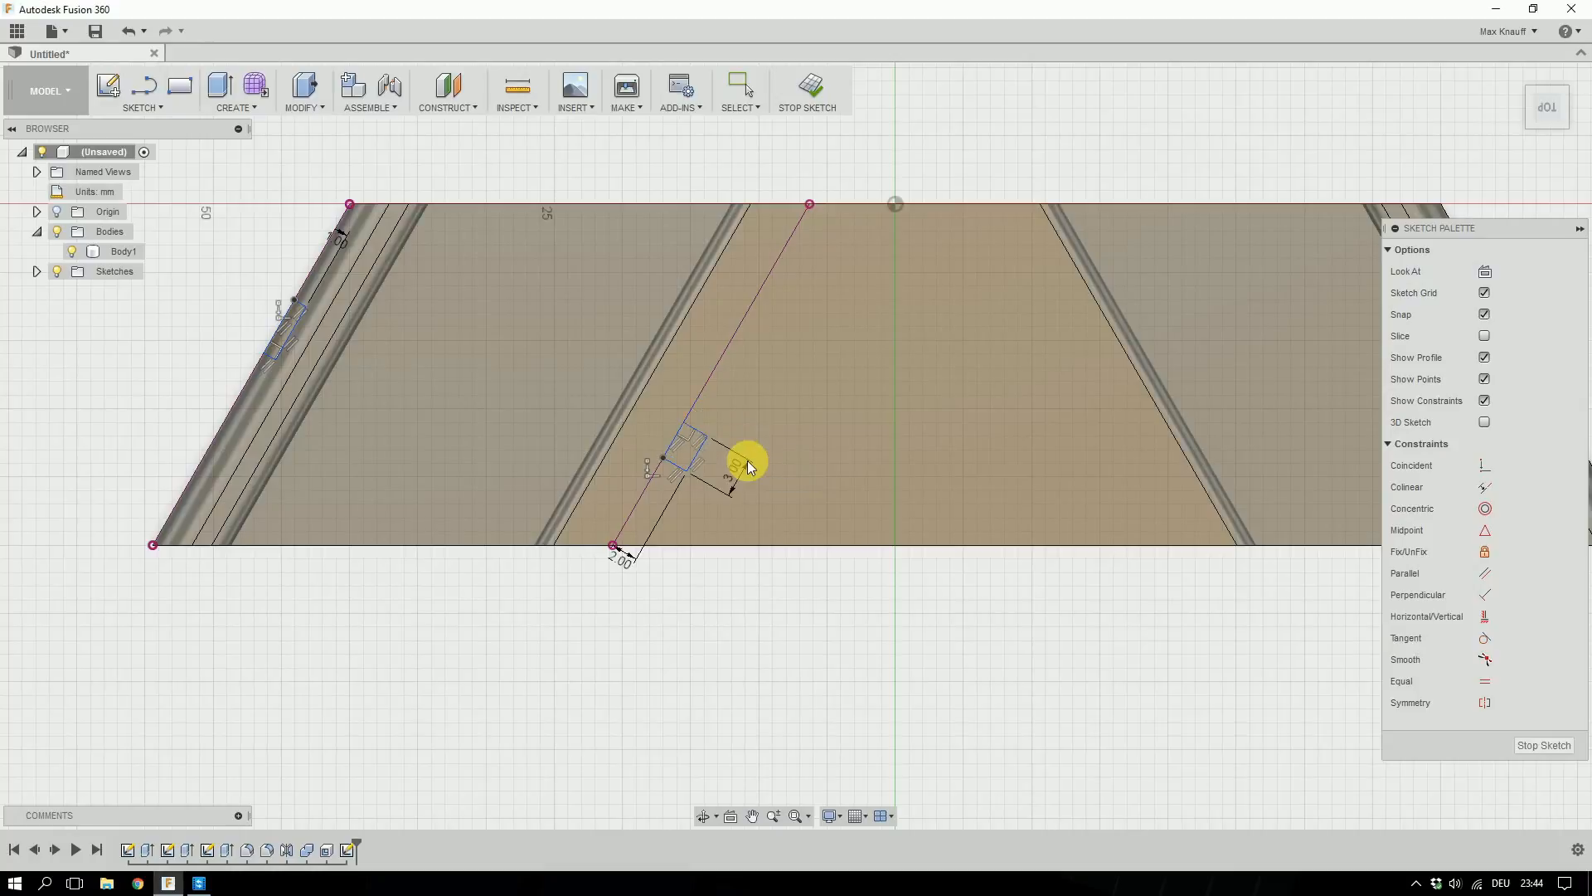
Make the long sides of the two slanted rectangles equal, and shift the central block's rectangle slightly up along its slanted edge.
left_click(284, 347)
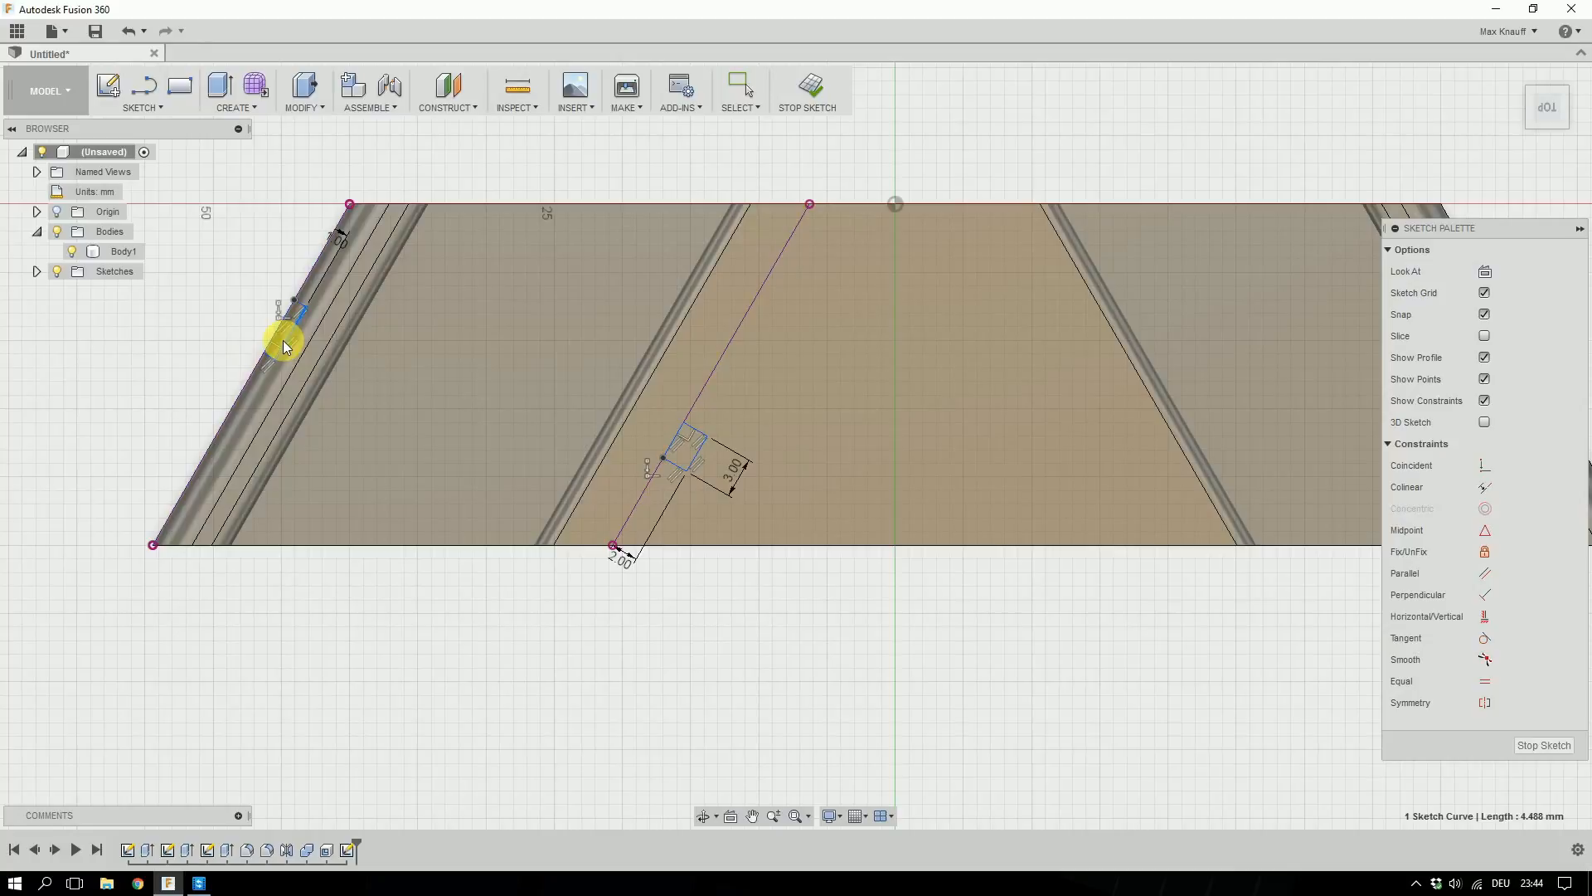
left_click(702, 454, "shift")
right_click(702, 446)
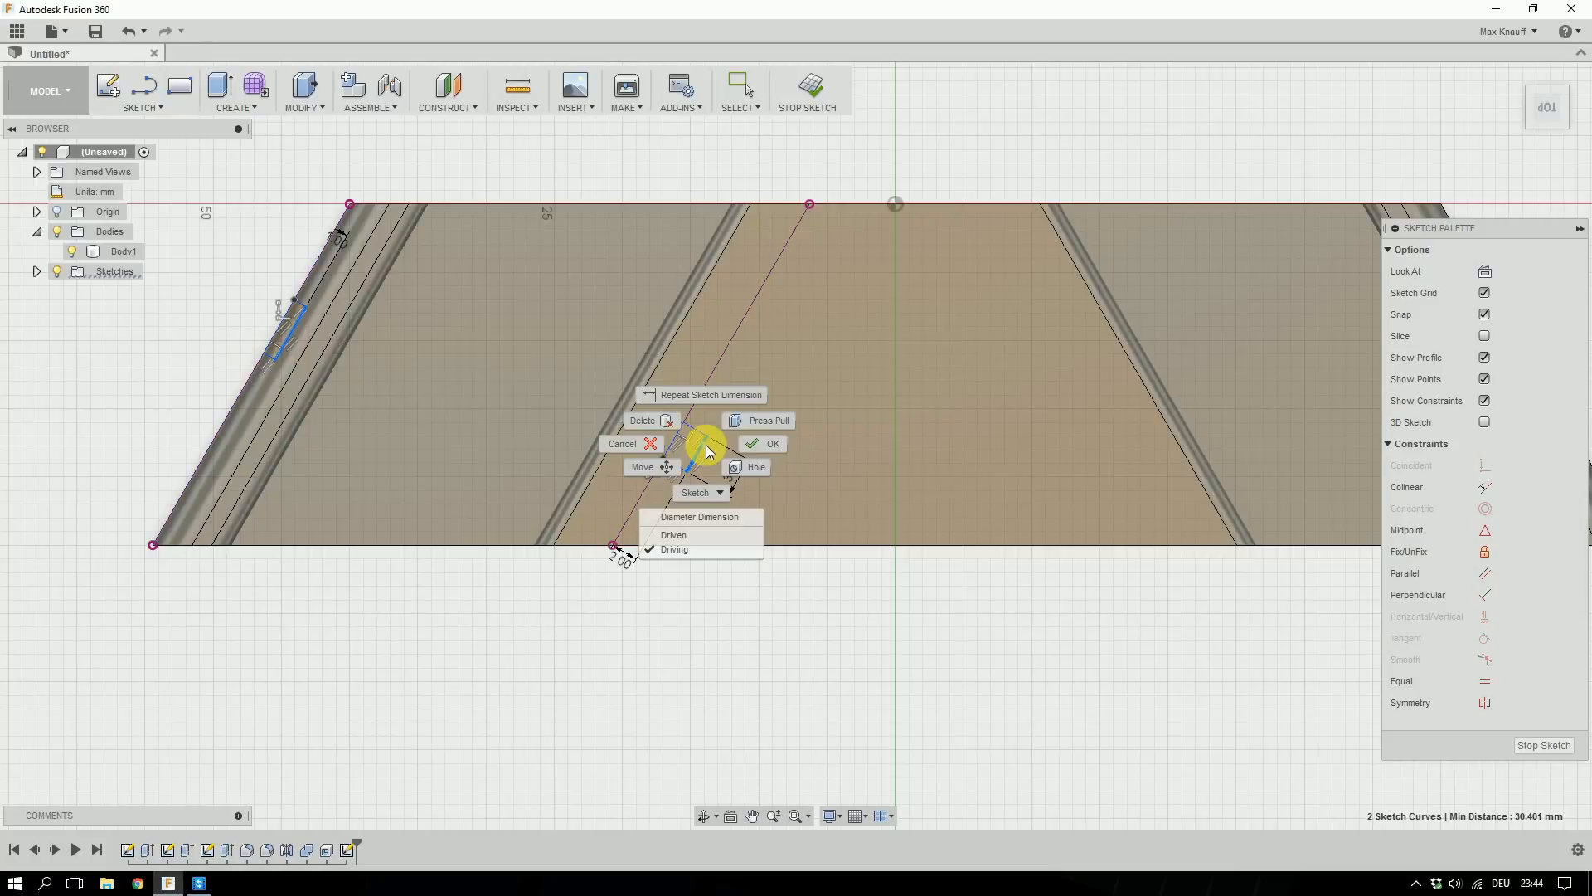
key("d")
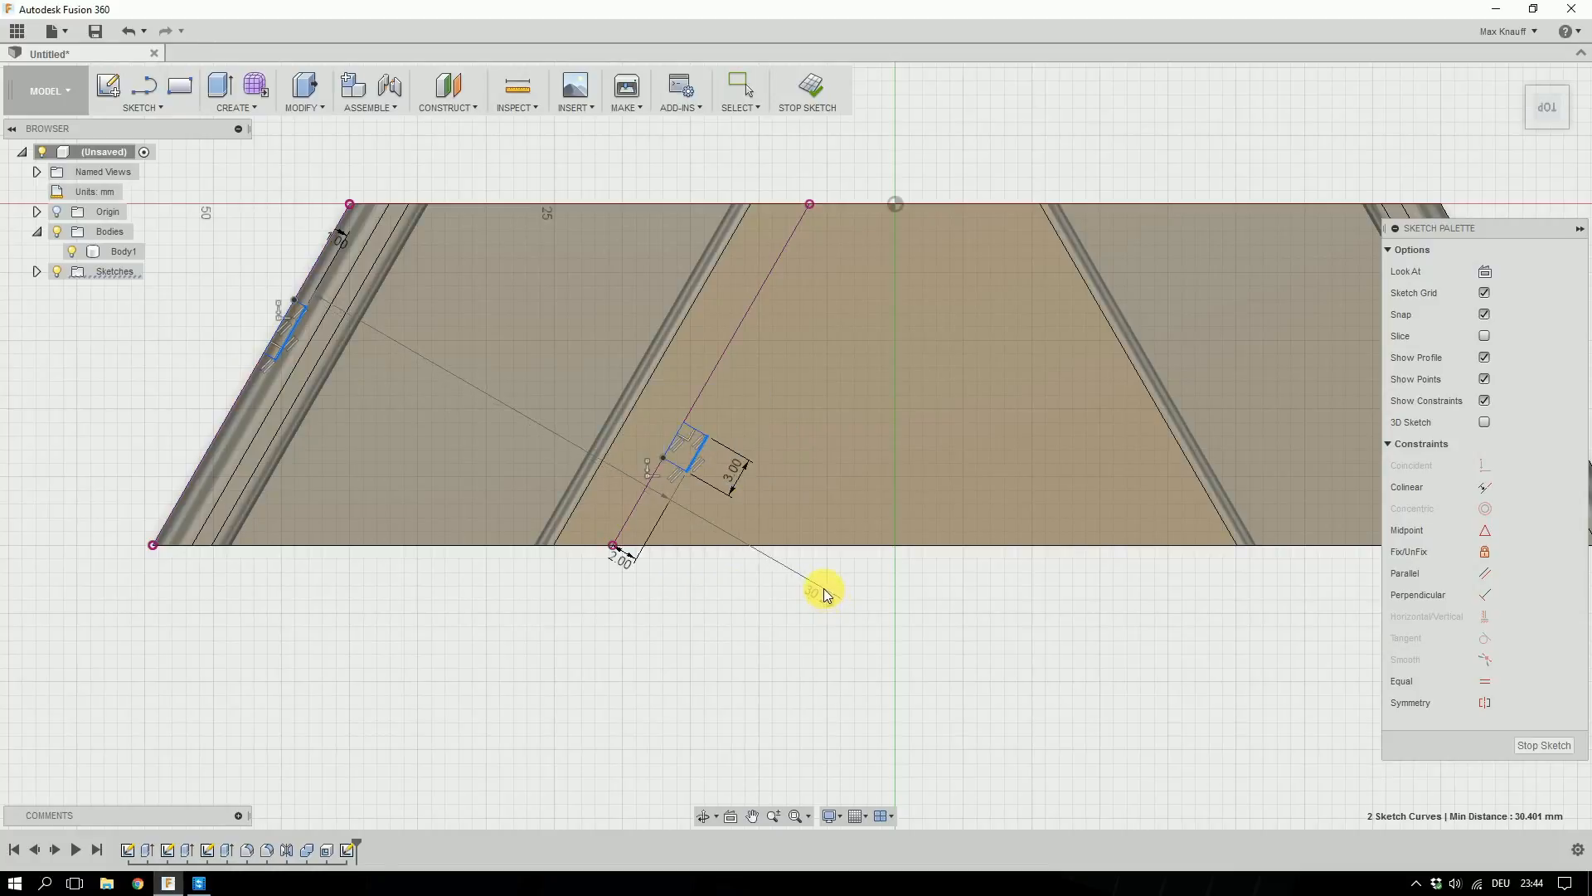
key("Escape")
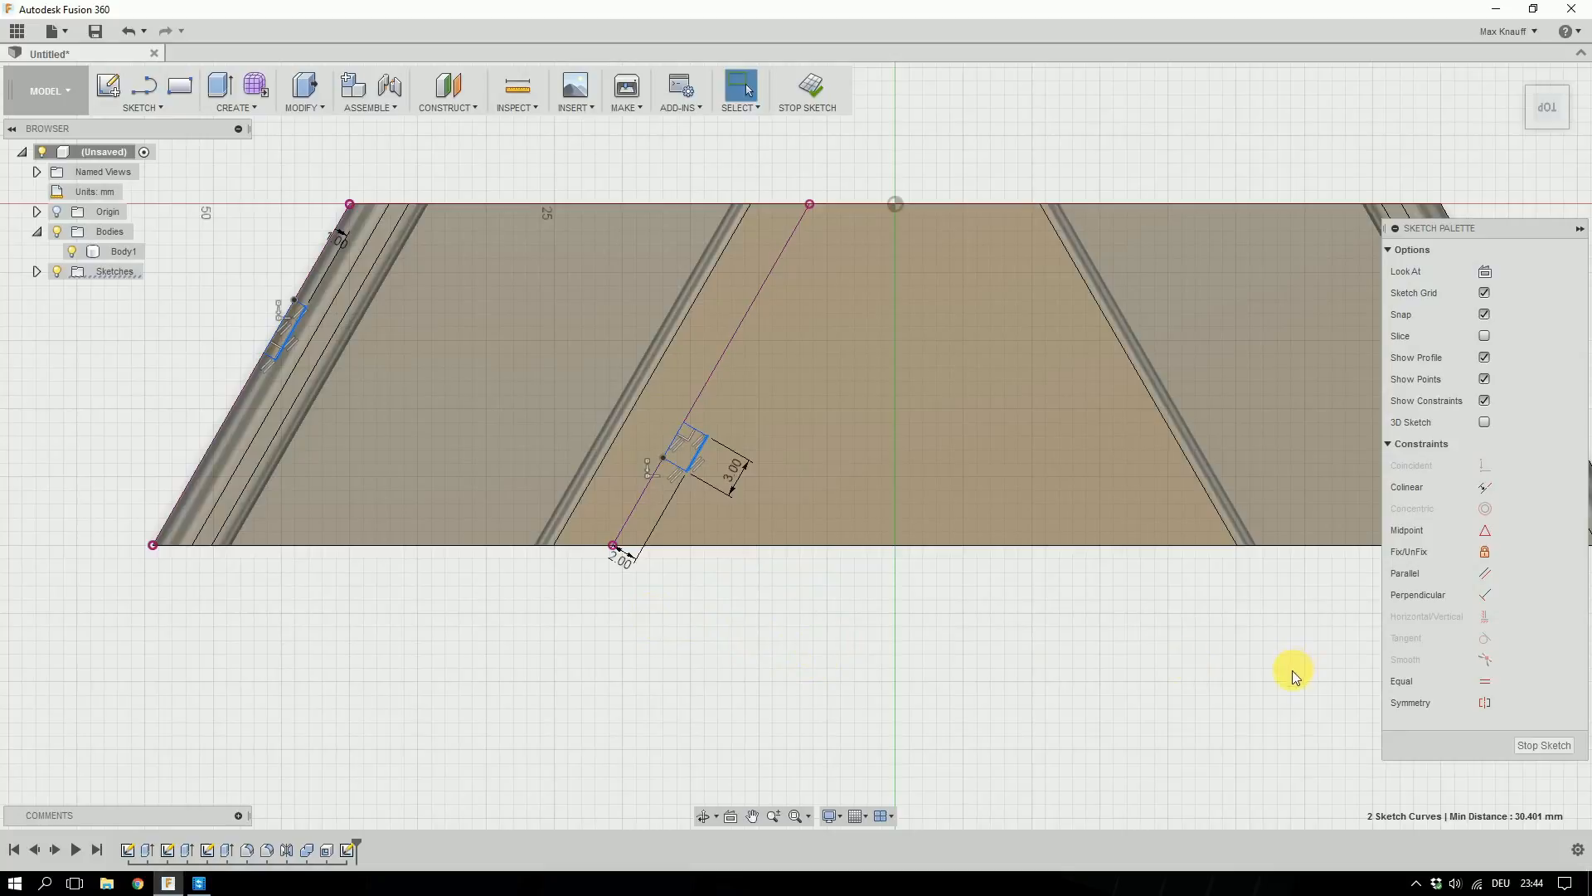
left_click(1485, 681)
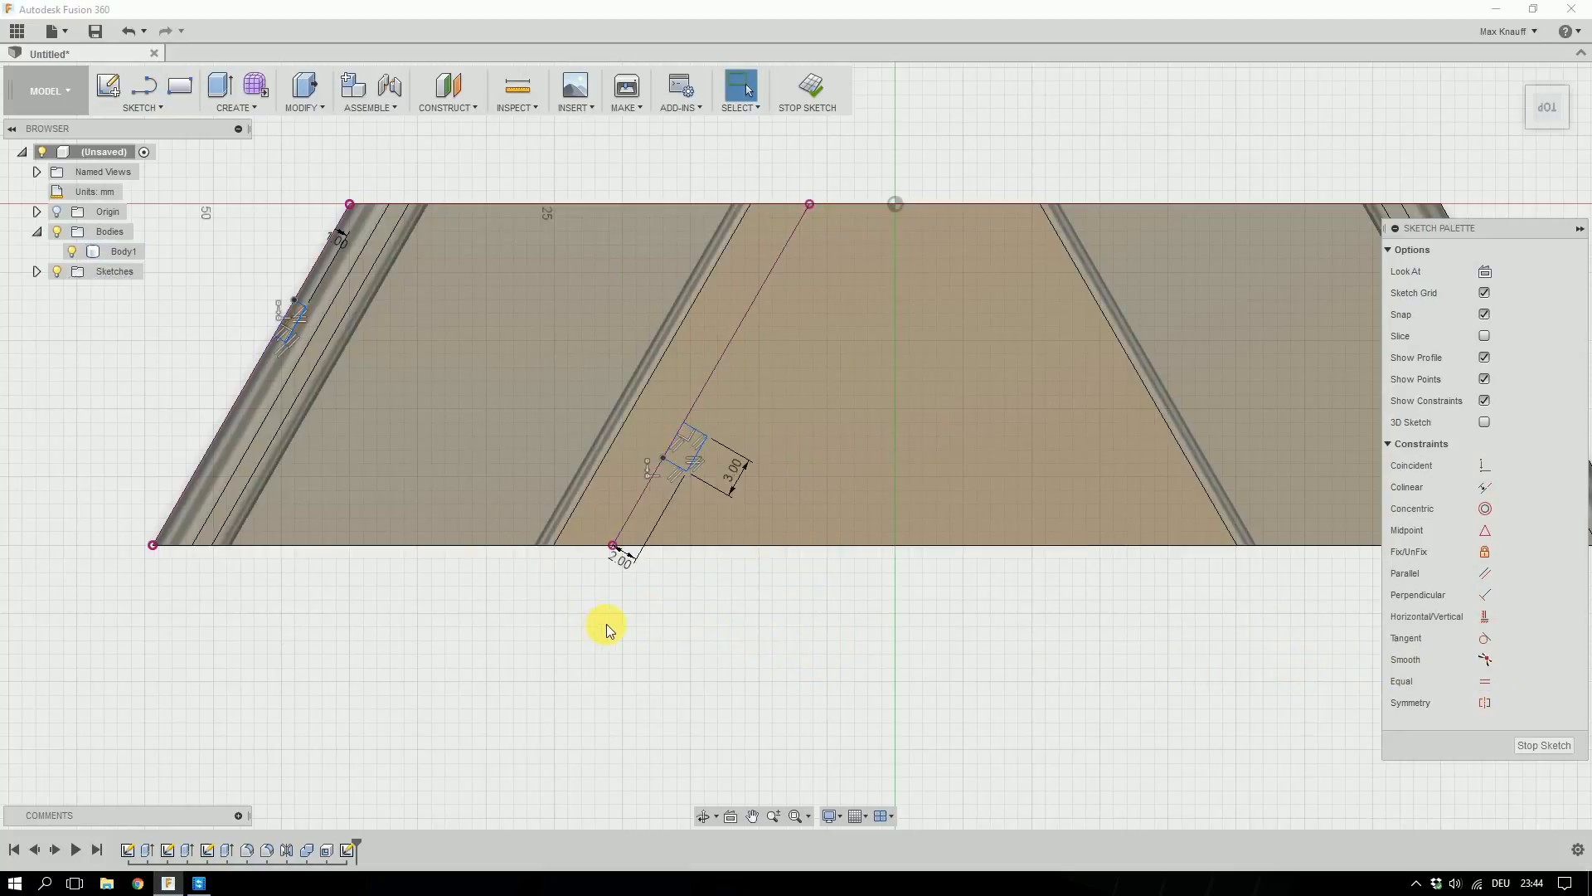
mouse_move(686, 476)
left_mouse_down()
mouse_move(722, 423)
mouse_move(686, 451)
mouse_move(711, 423)
mouse_move(704, 439)
left_mouse_up()
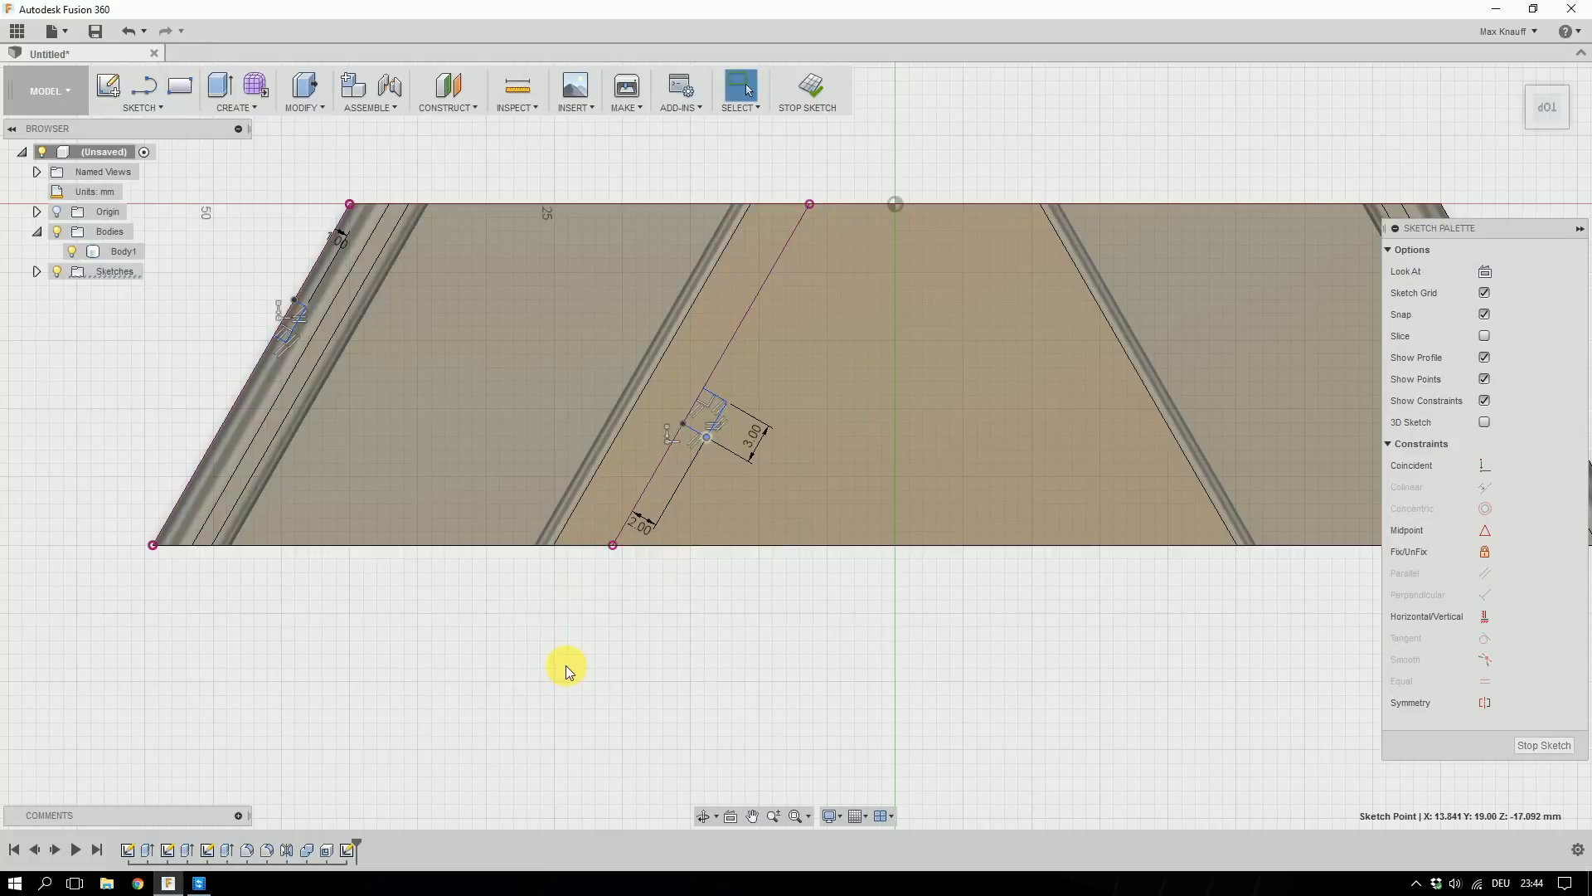
Connect the midpoints of the two rectangles' facing long sides with a line about 30 mm long and convert it to construction geometry.
key("l")
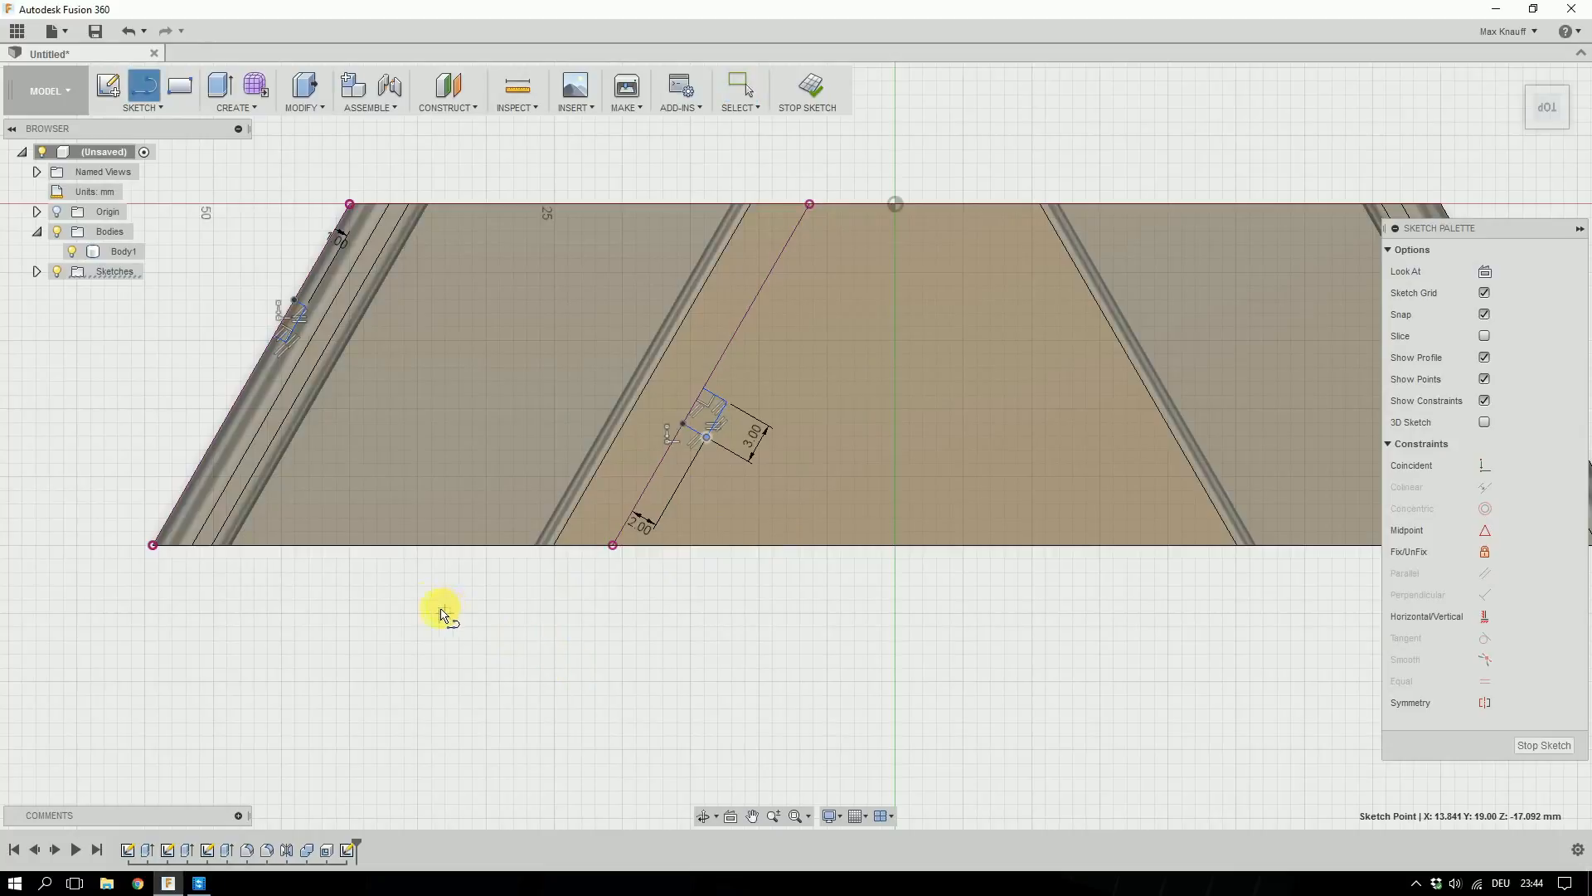
left_click(298, 329)
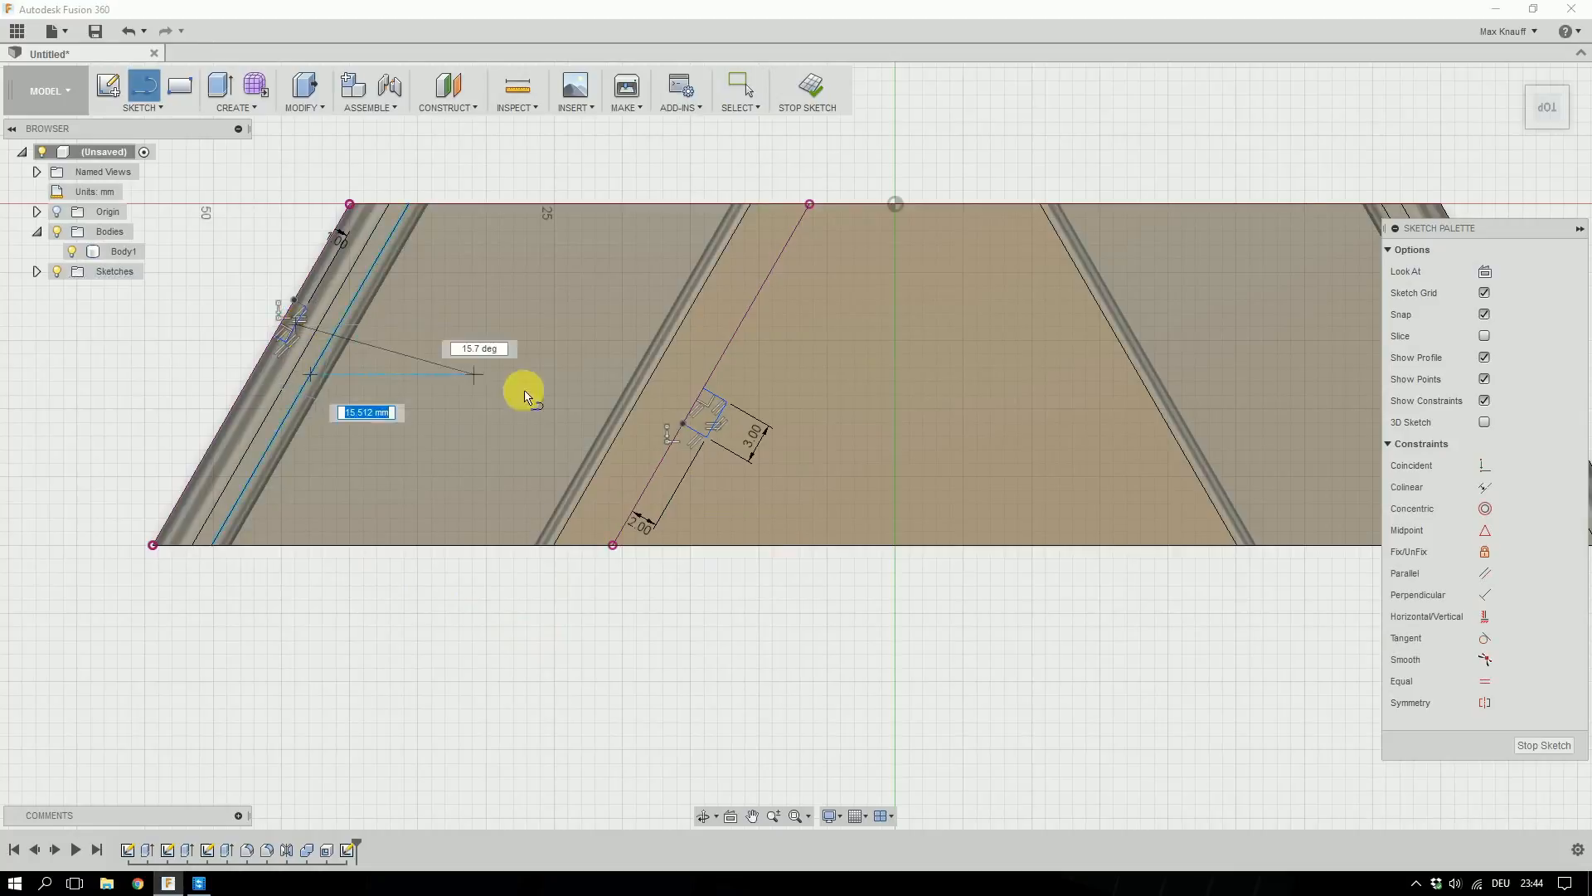
left_click(692, 410)
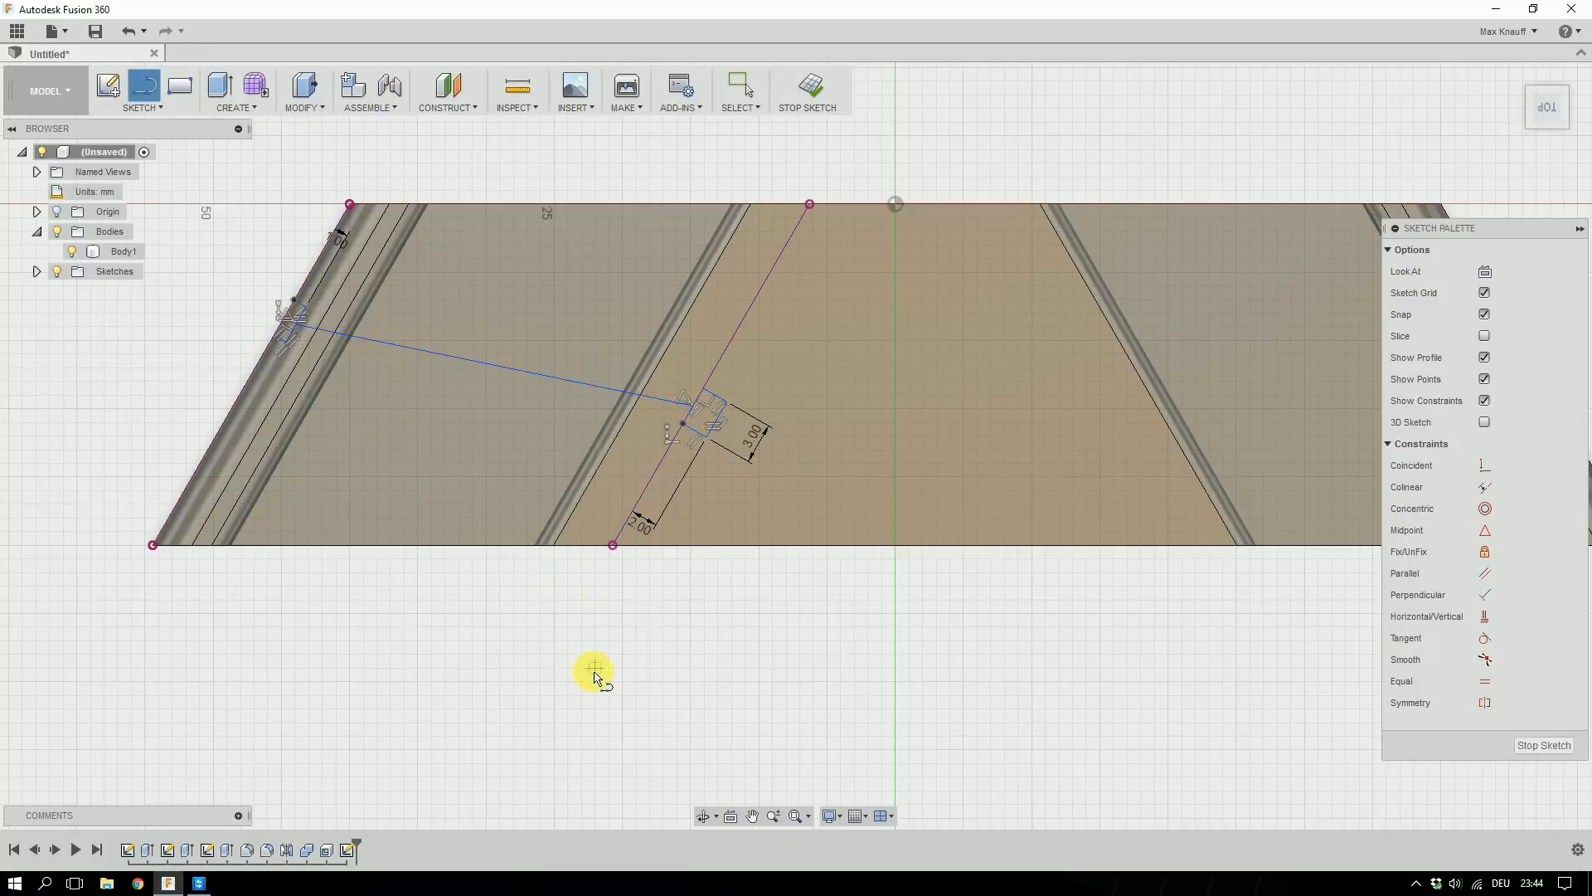
key("Escape")
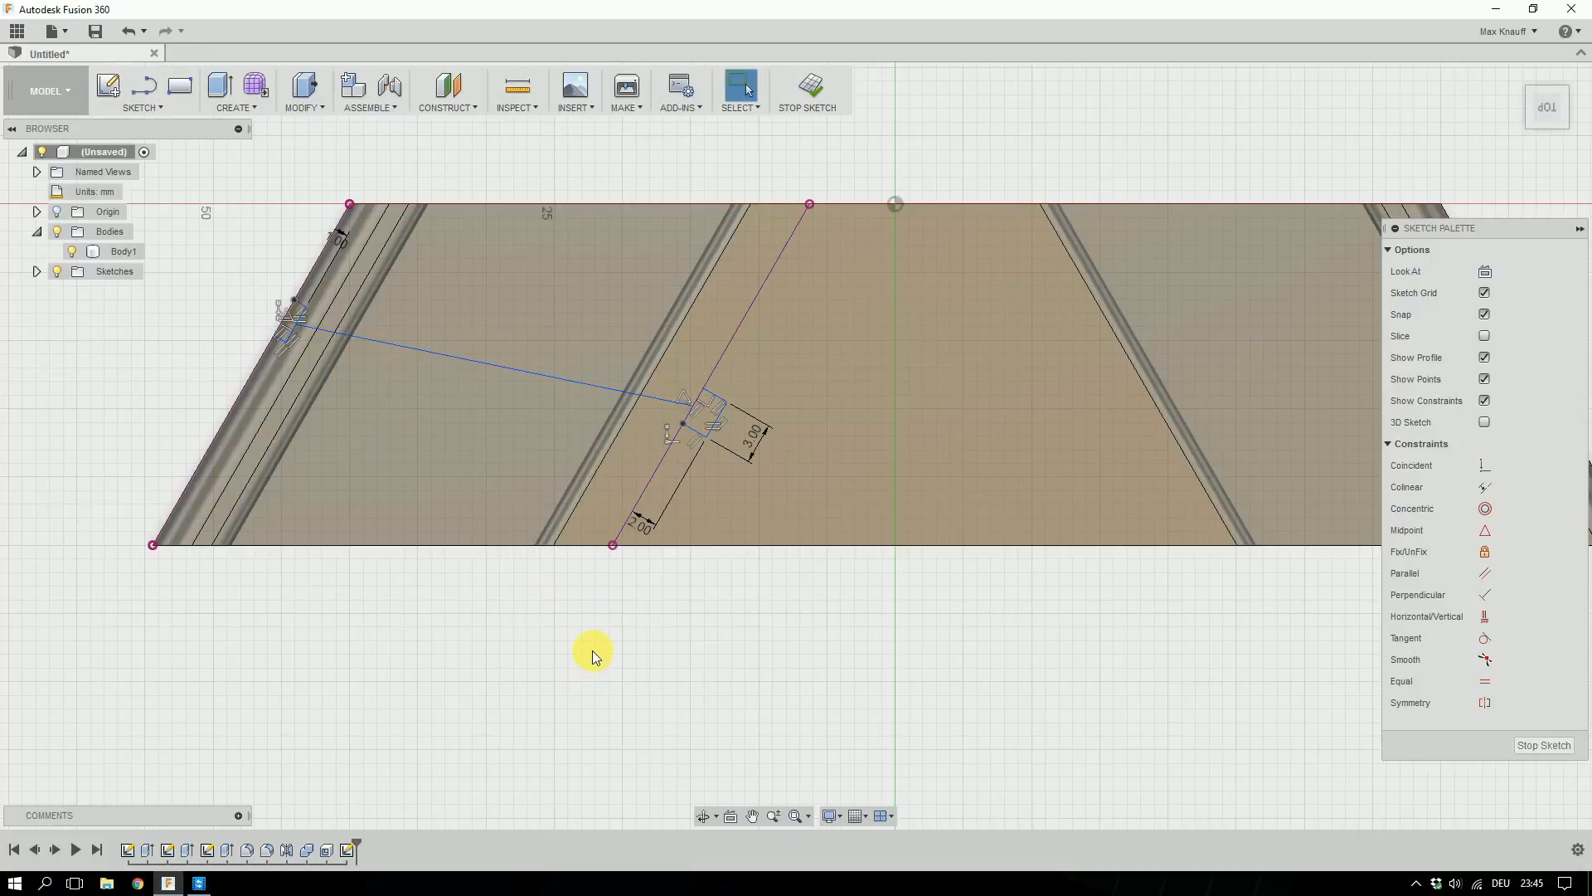
left_click(554, 382)
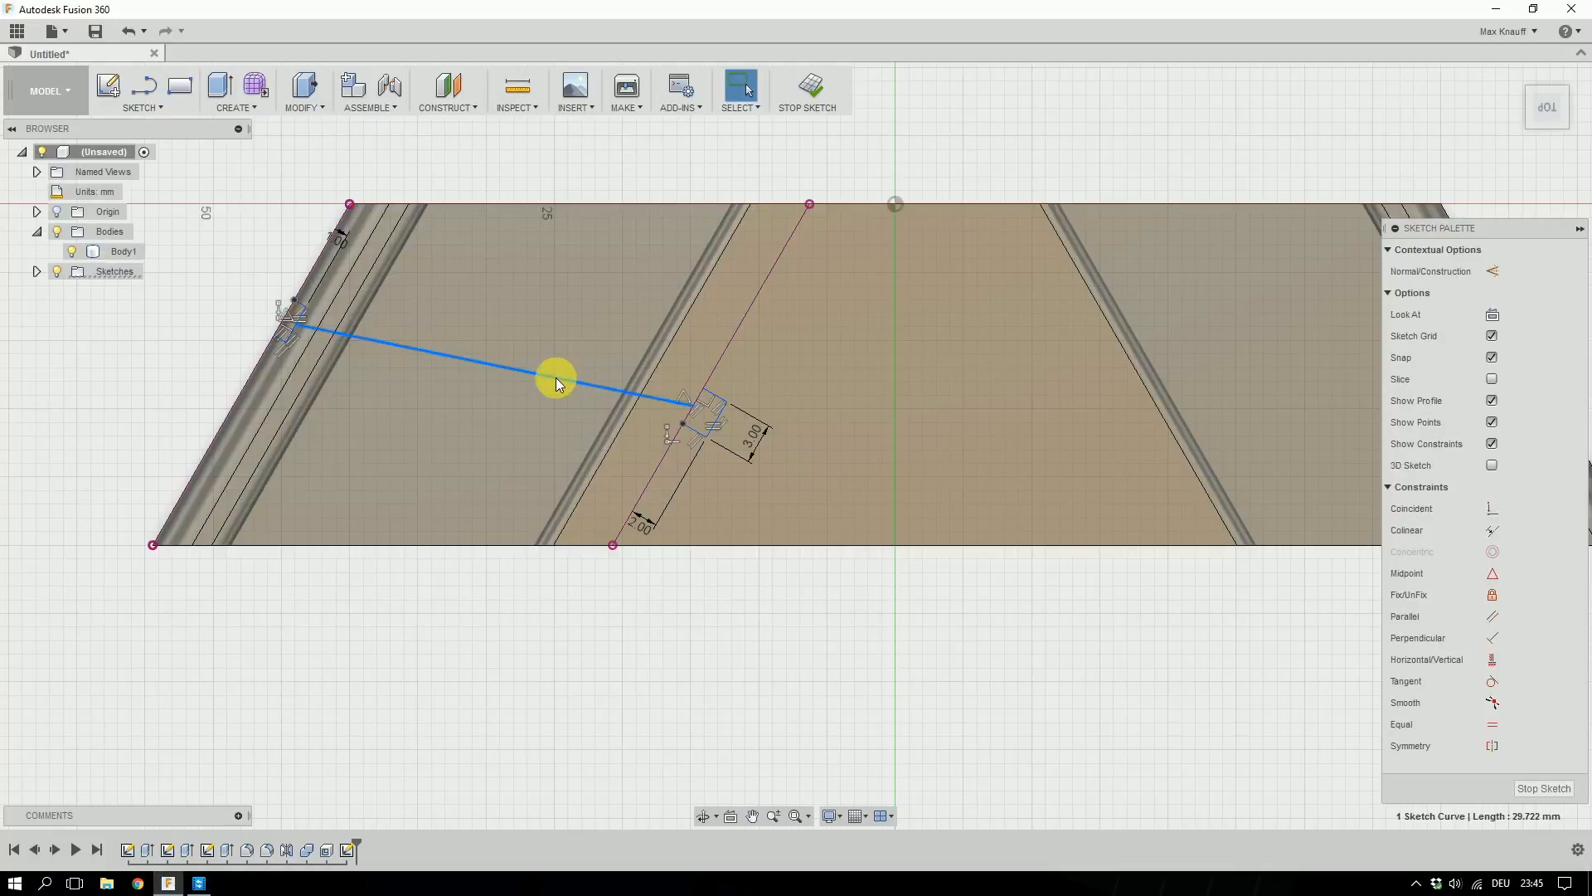
right_click(555, 380)
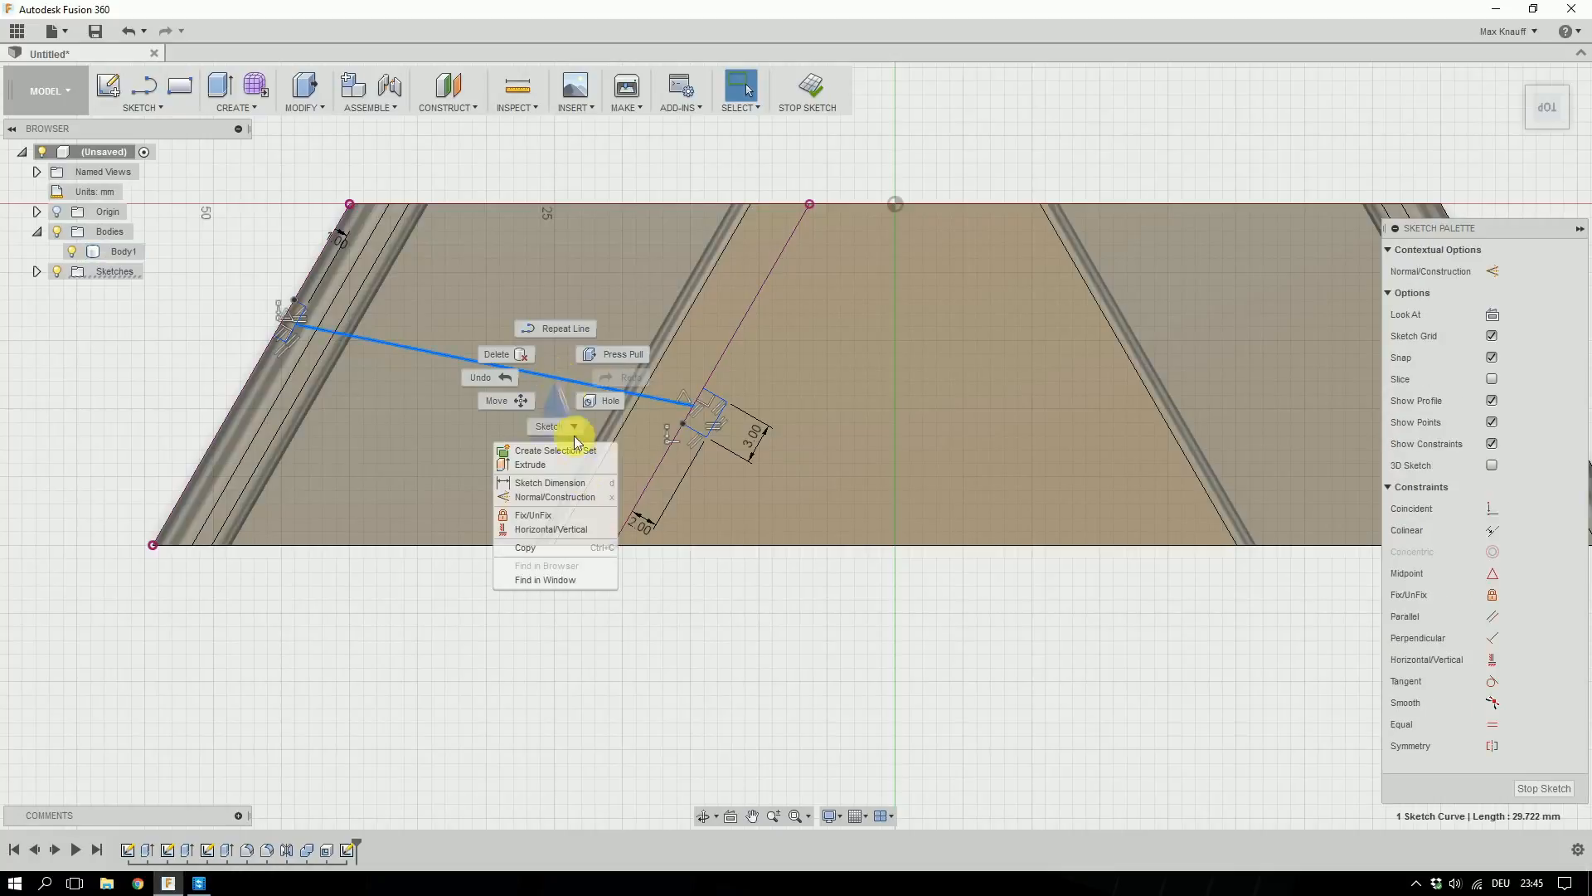
left_click(574, 498)
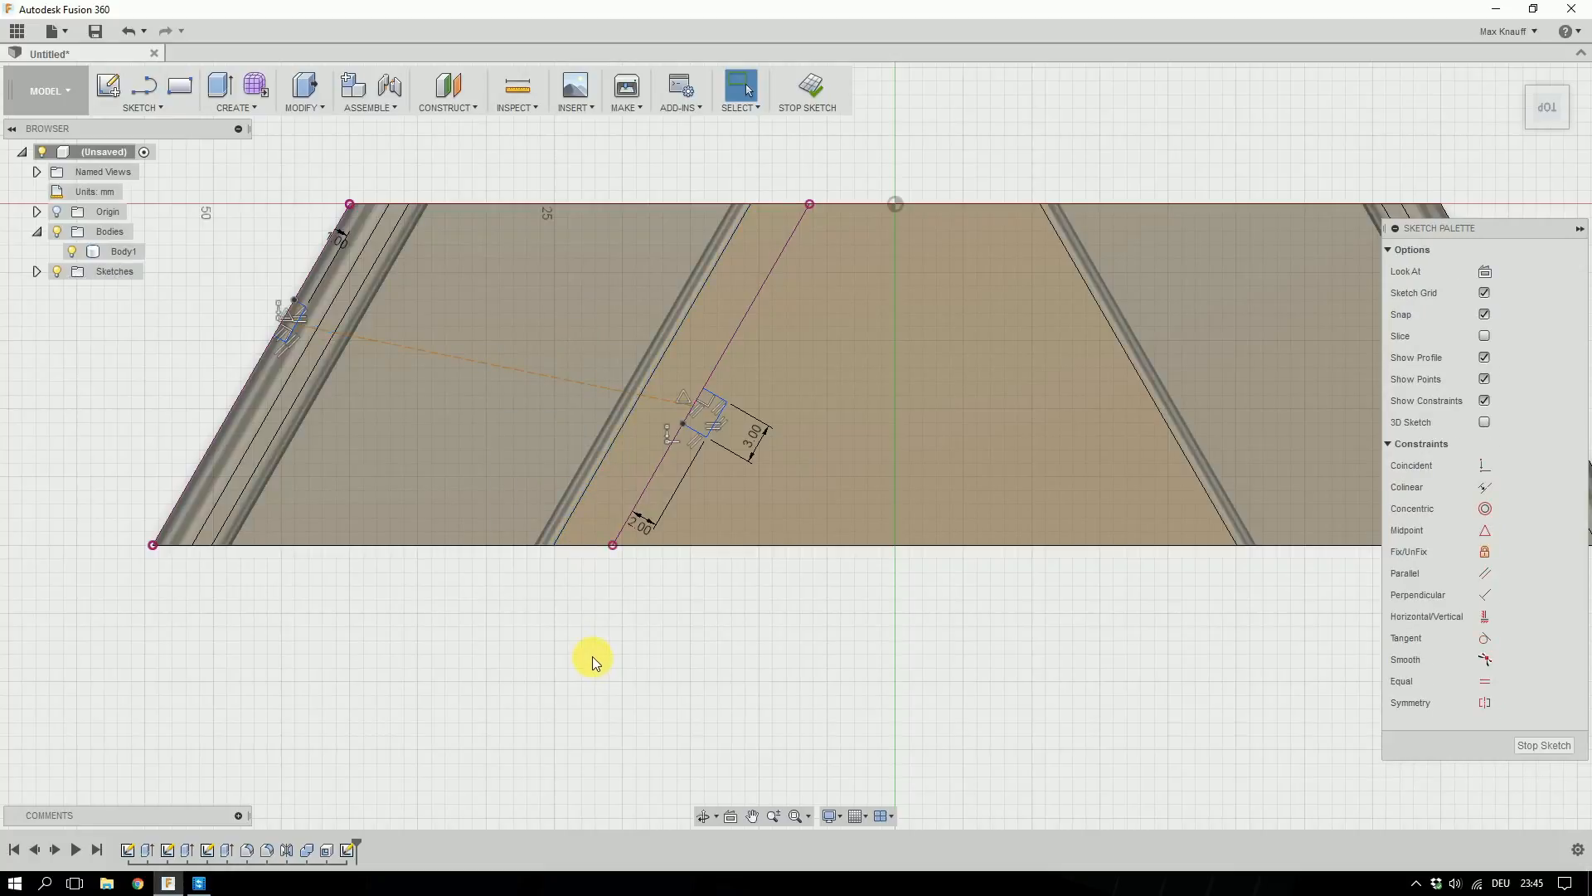
Constrain the outer long side of the central block's rectangle perpendicular to the construction line.
scroll(592, 655, "up", 2)
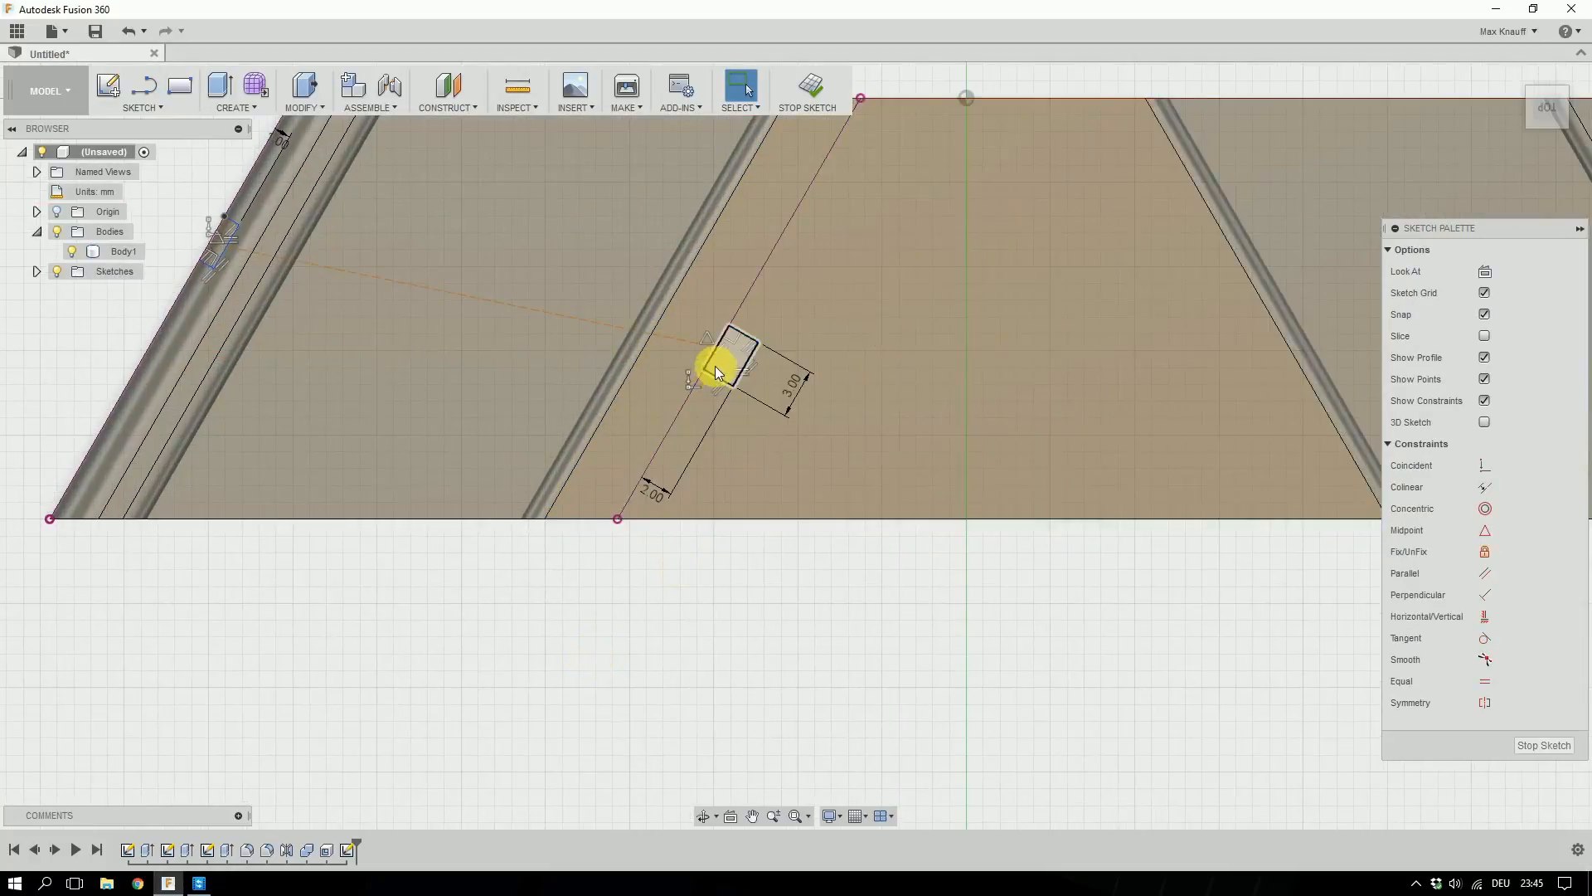
left_click(709, 360)
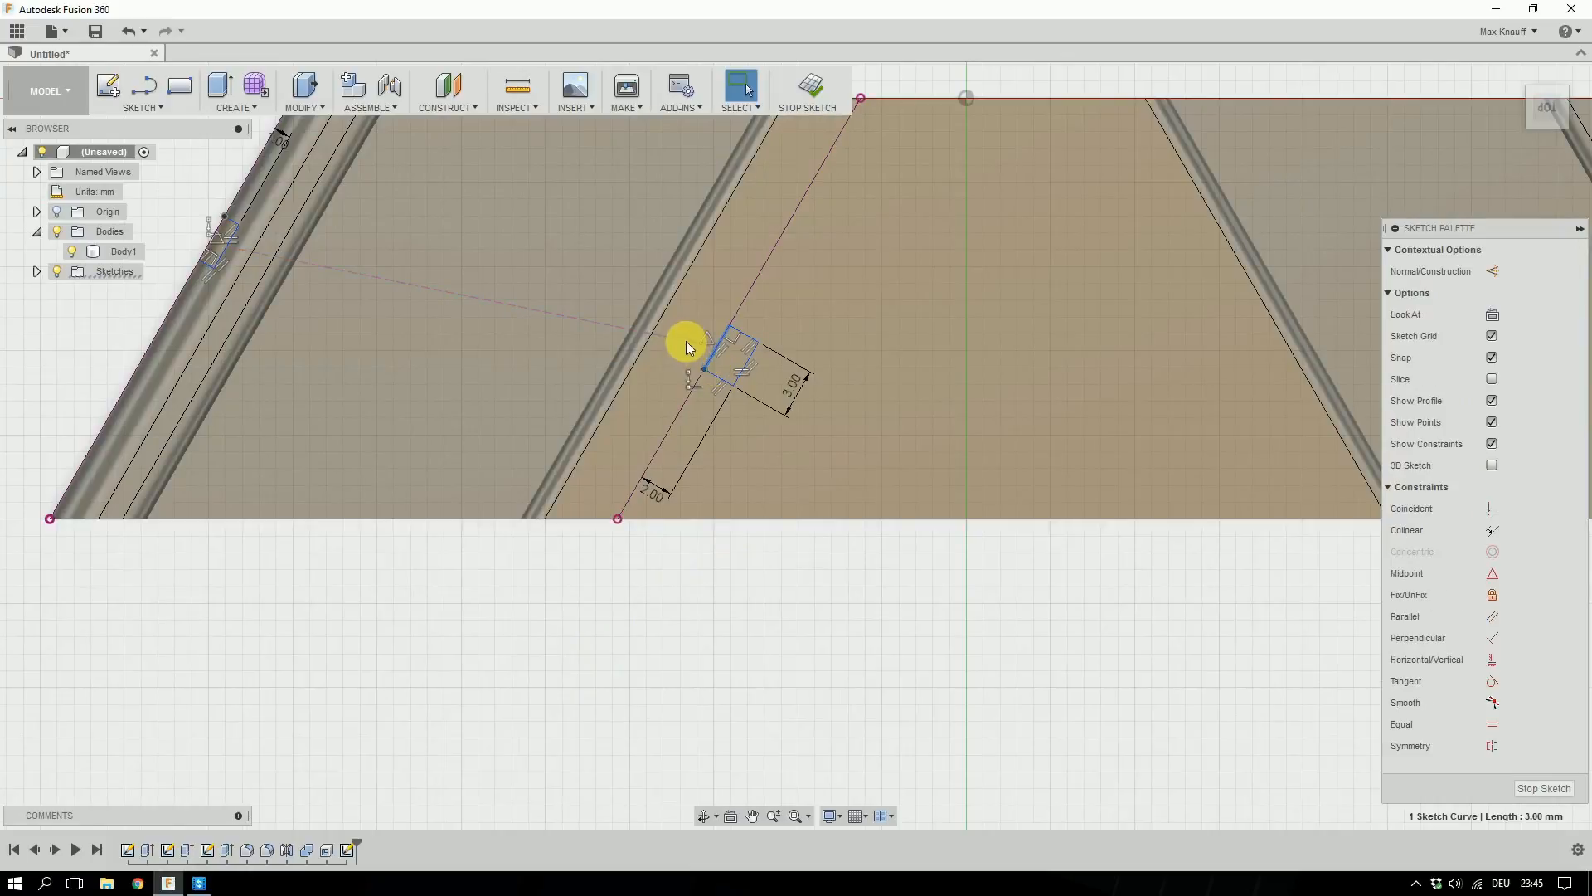
right_click(685, 341)
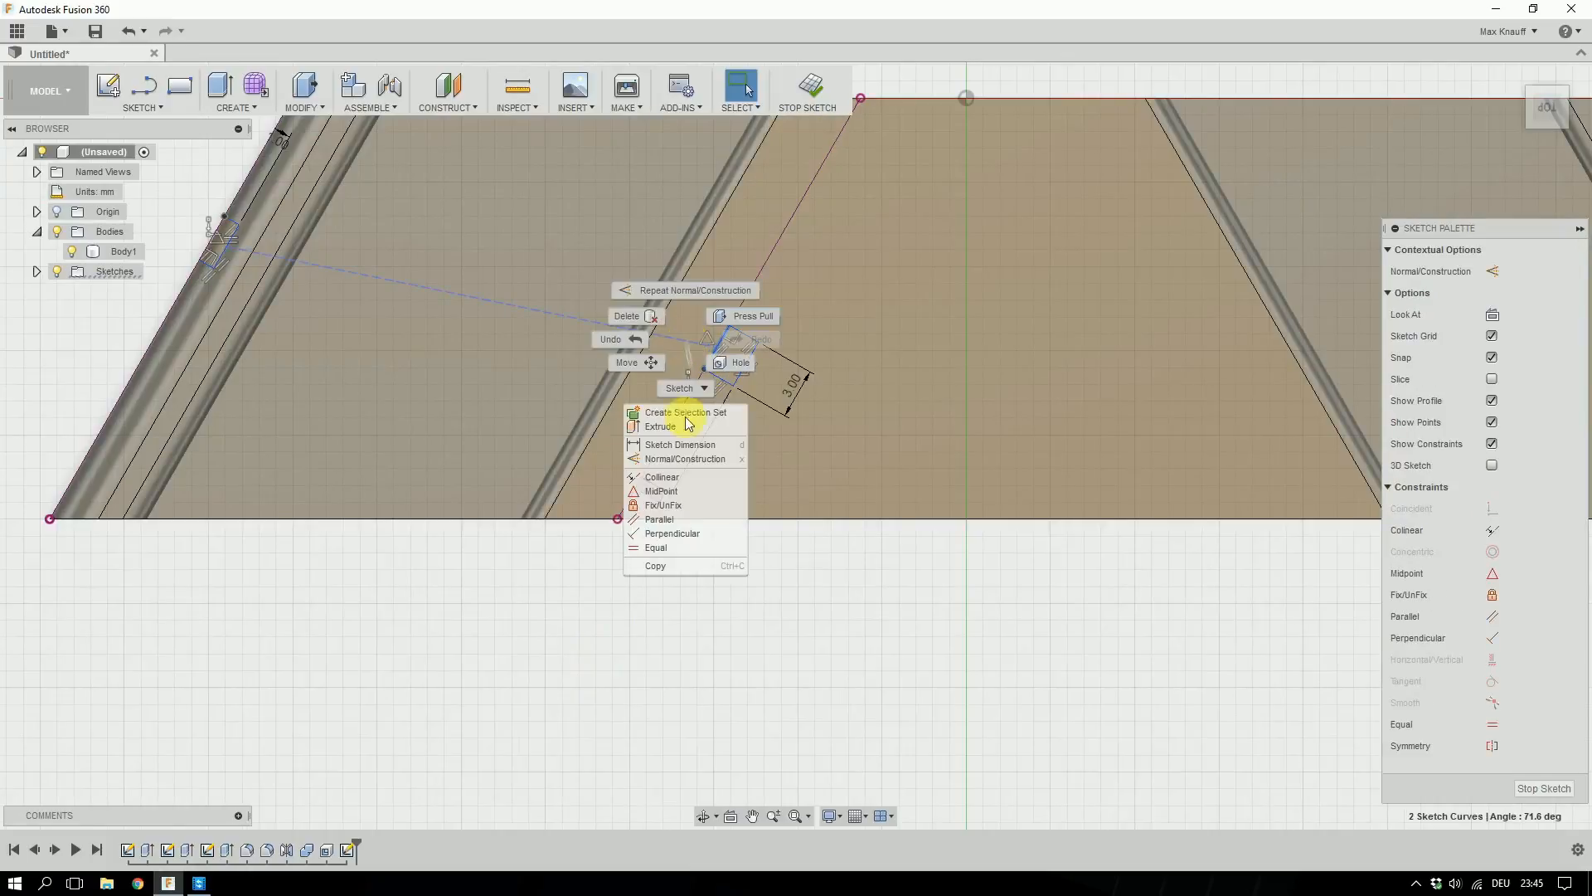
left_click(658, 540)
scroll(615, 637, "down", 2)
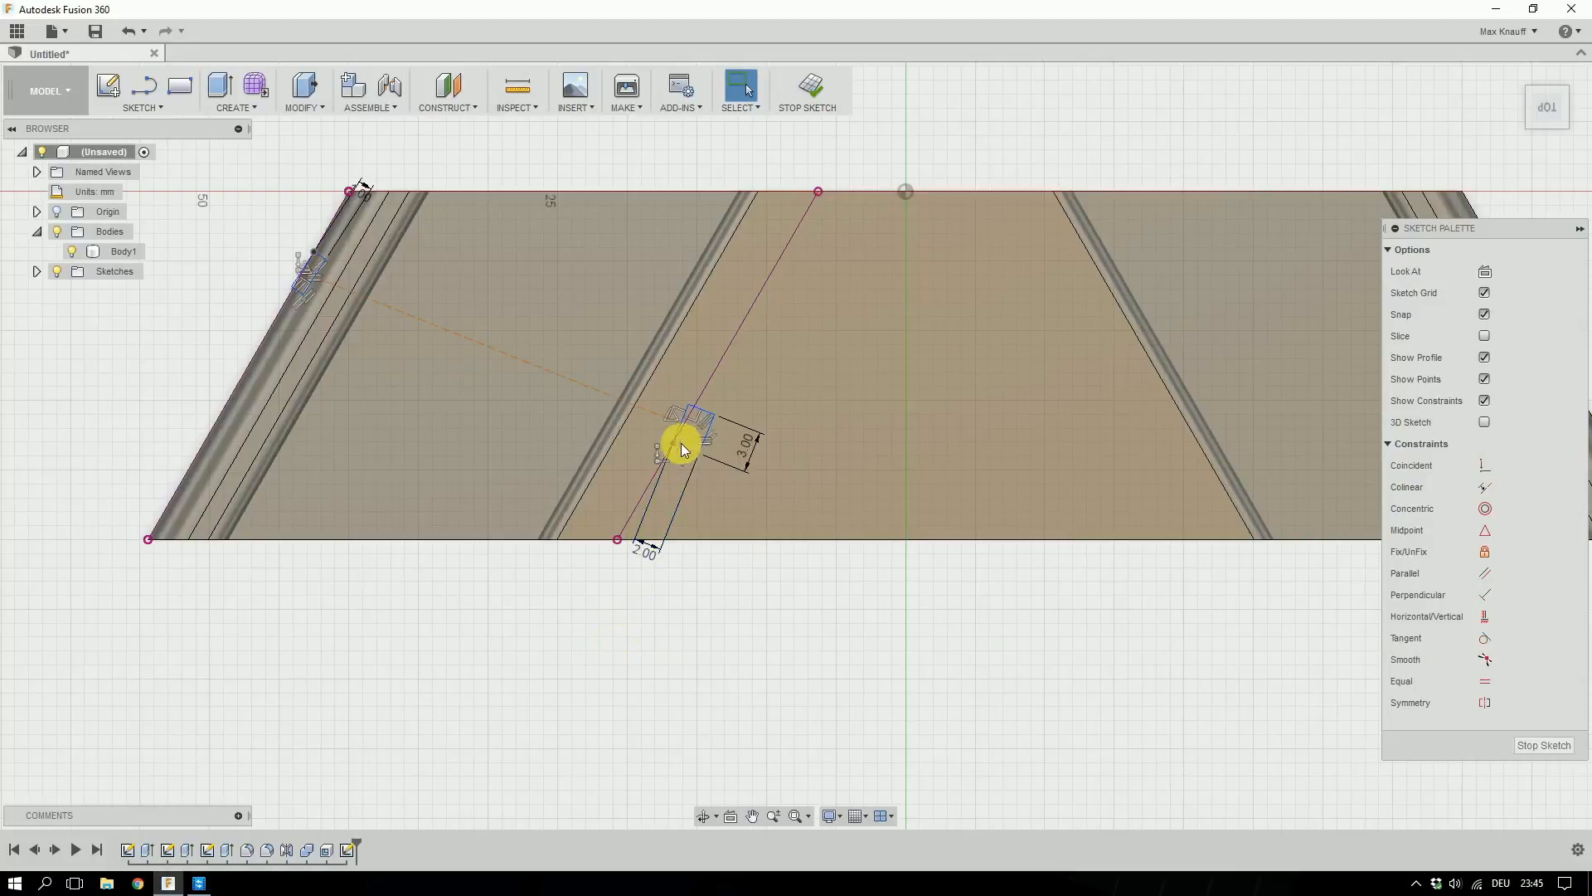
Constrain the upper free corner of the central block's rectangle coincident with the slanted projected edge line.
scroll(680, 418, "up", 2)
scroll(680, 418, "up", 1)
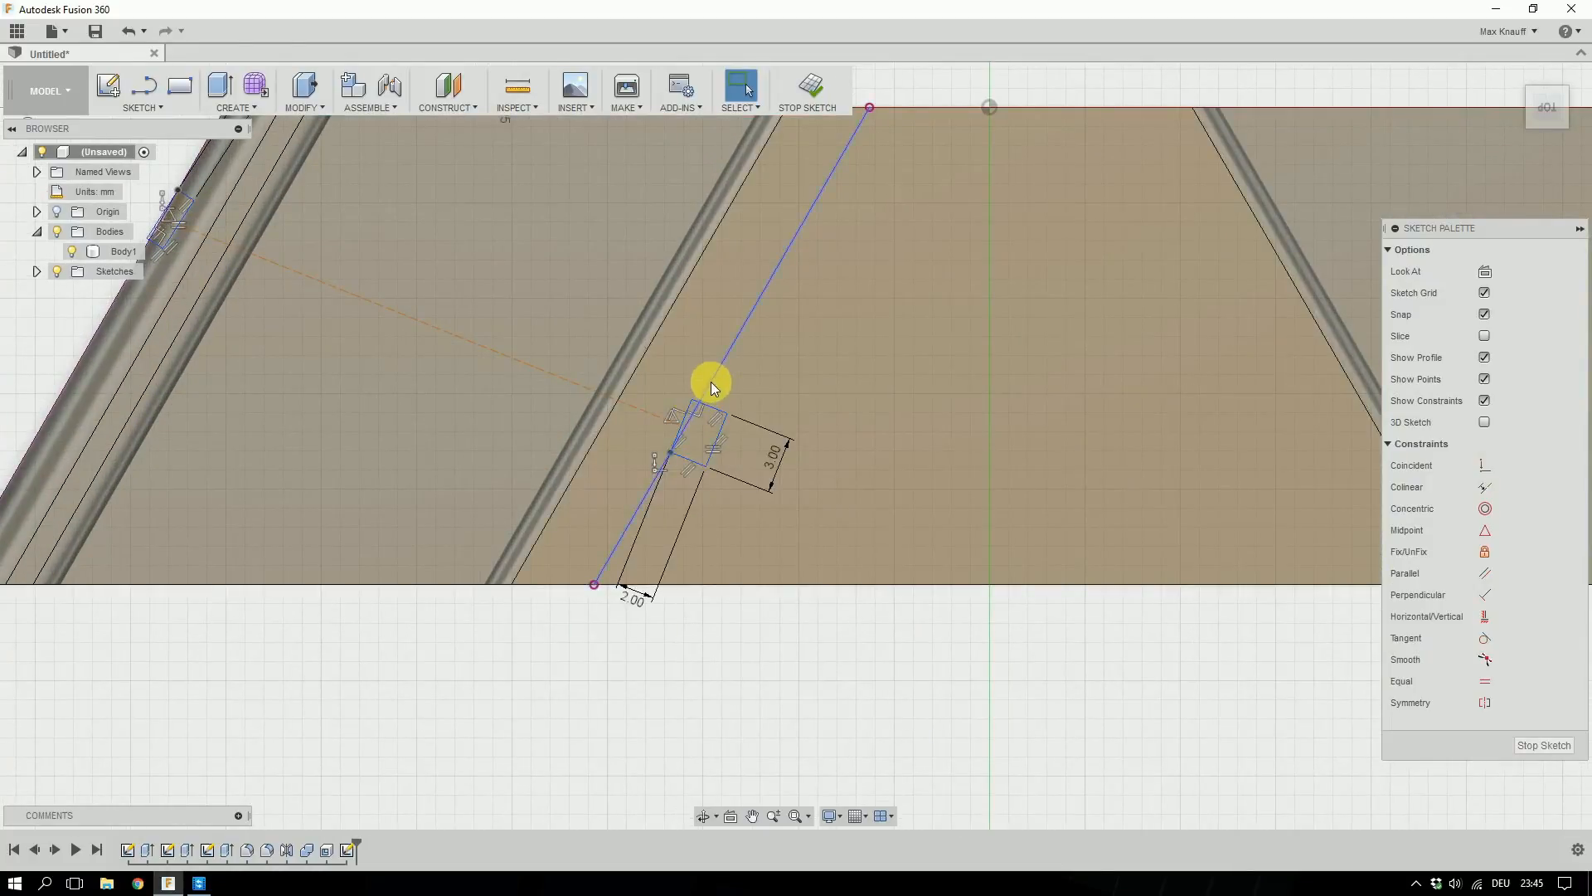
left_click(712, 387)
left_click(690, 397, "ctrl")
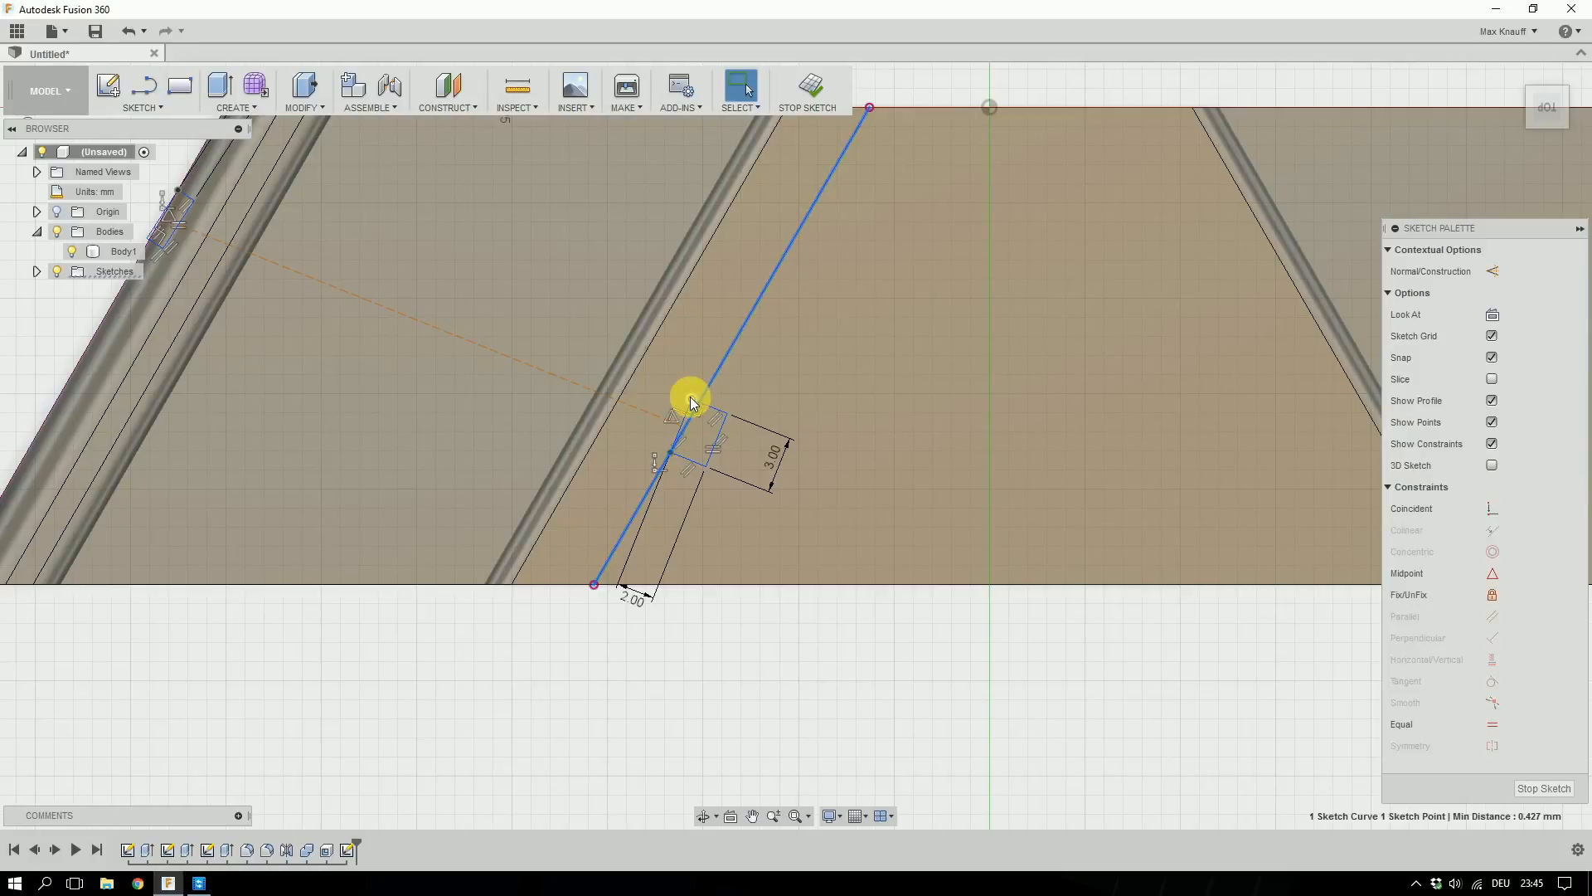
right_click(690, 396)
left_click(672, 554)
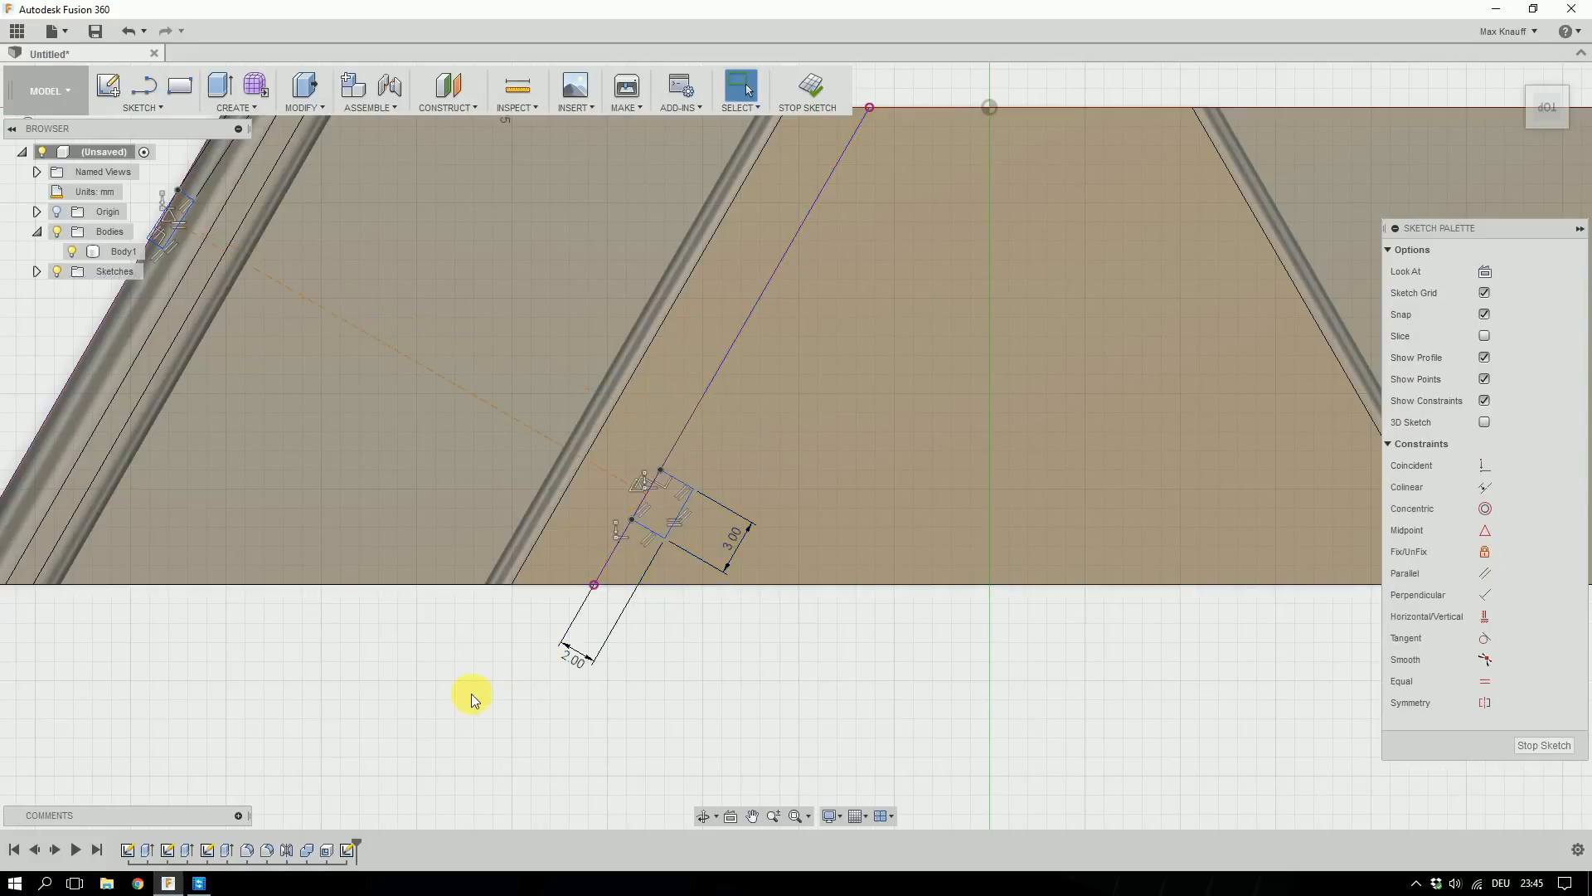
Constrain the lower free corner of the outer wall's rectangle coincident with the wall's slanted outer edge.
middle_click_drag(412, 690, 534, 712)
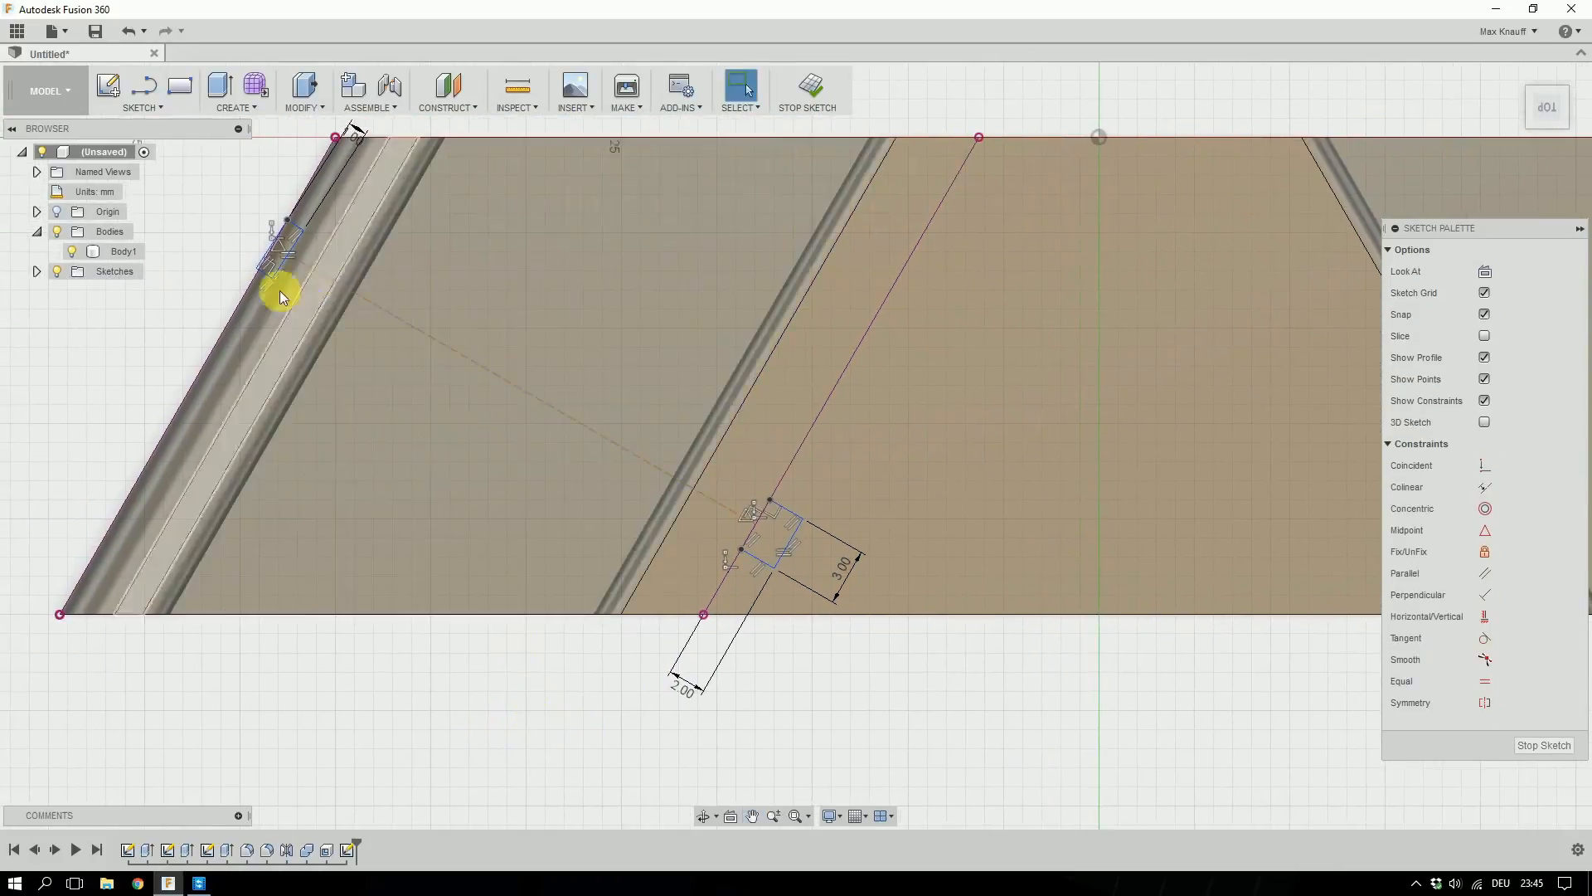
left_click(247, 286)
left_click(258, 273, "ctrl")
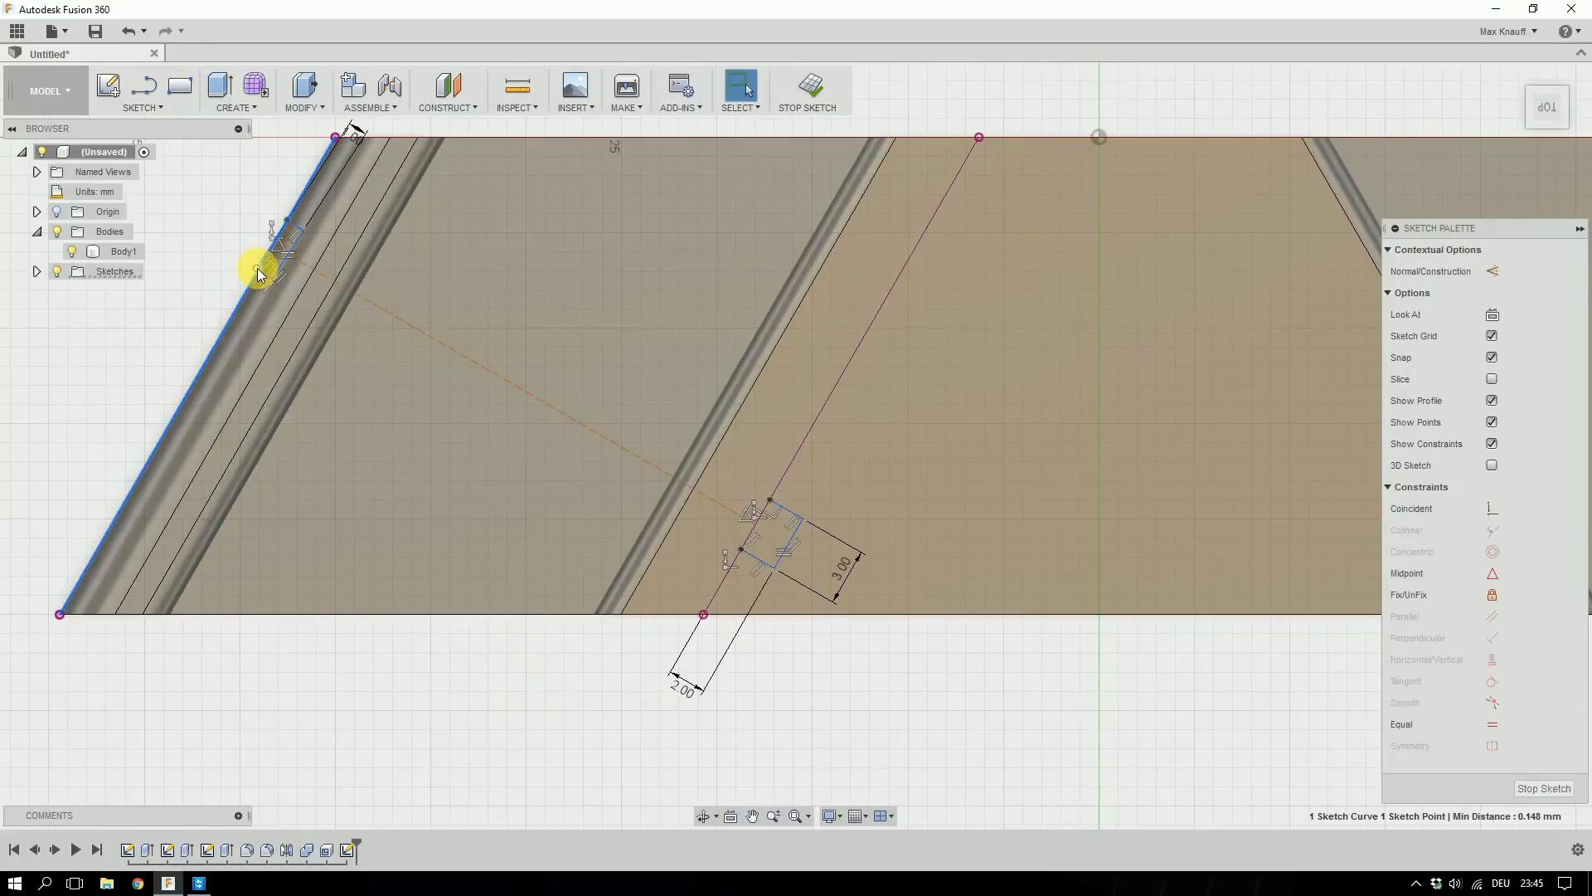
right_click(259, 273)
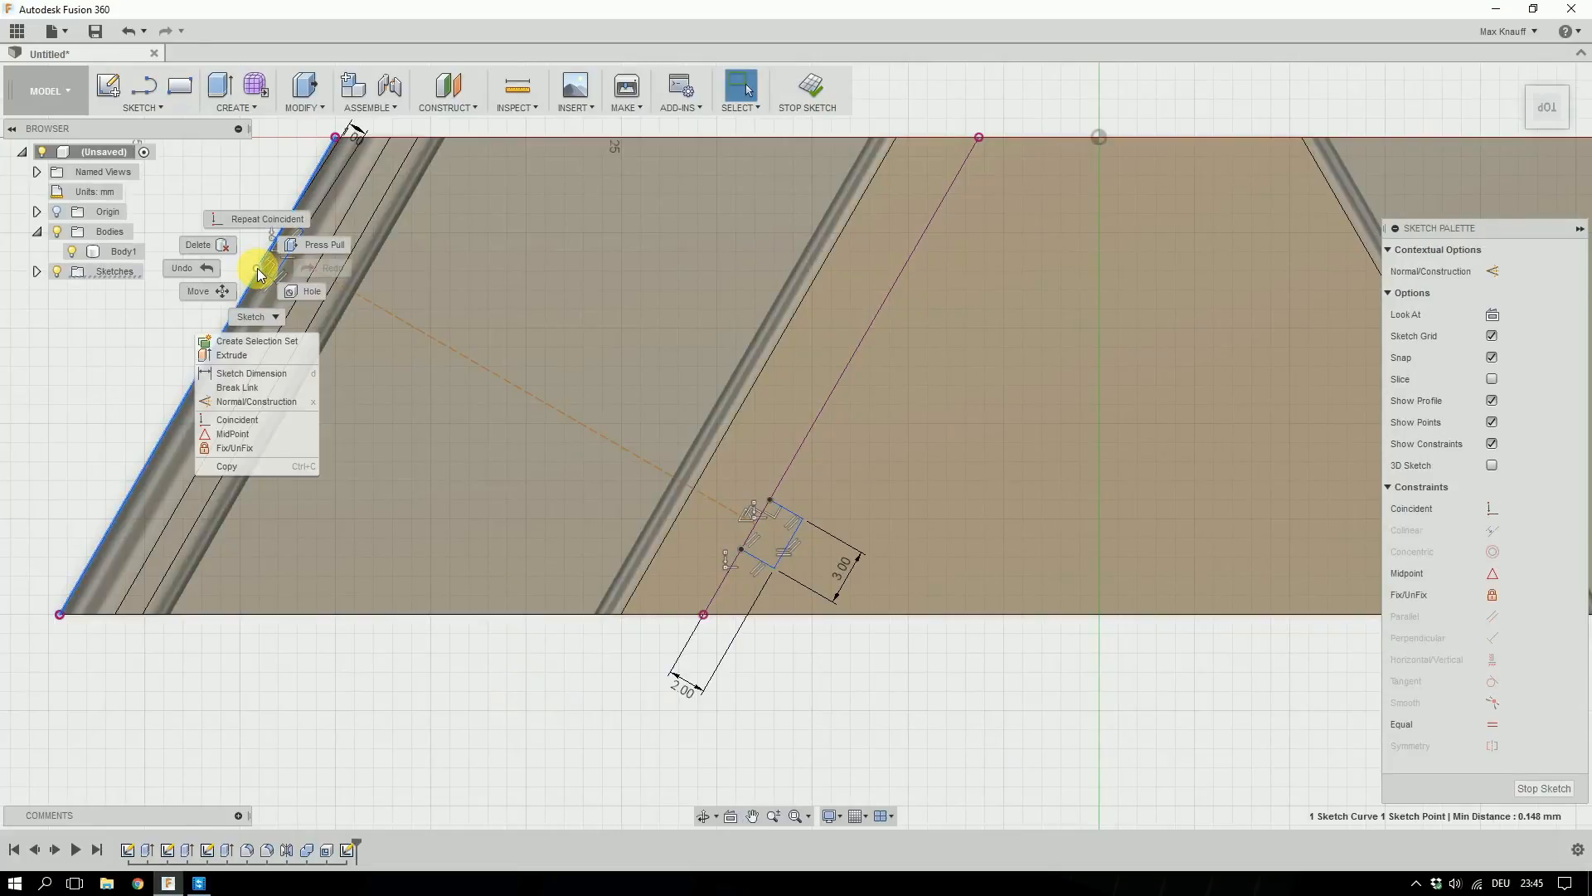
left_click(239, 420)
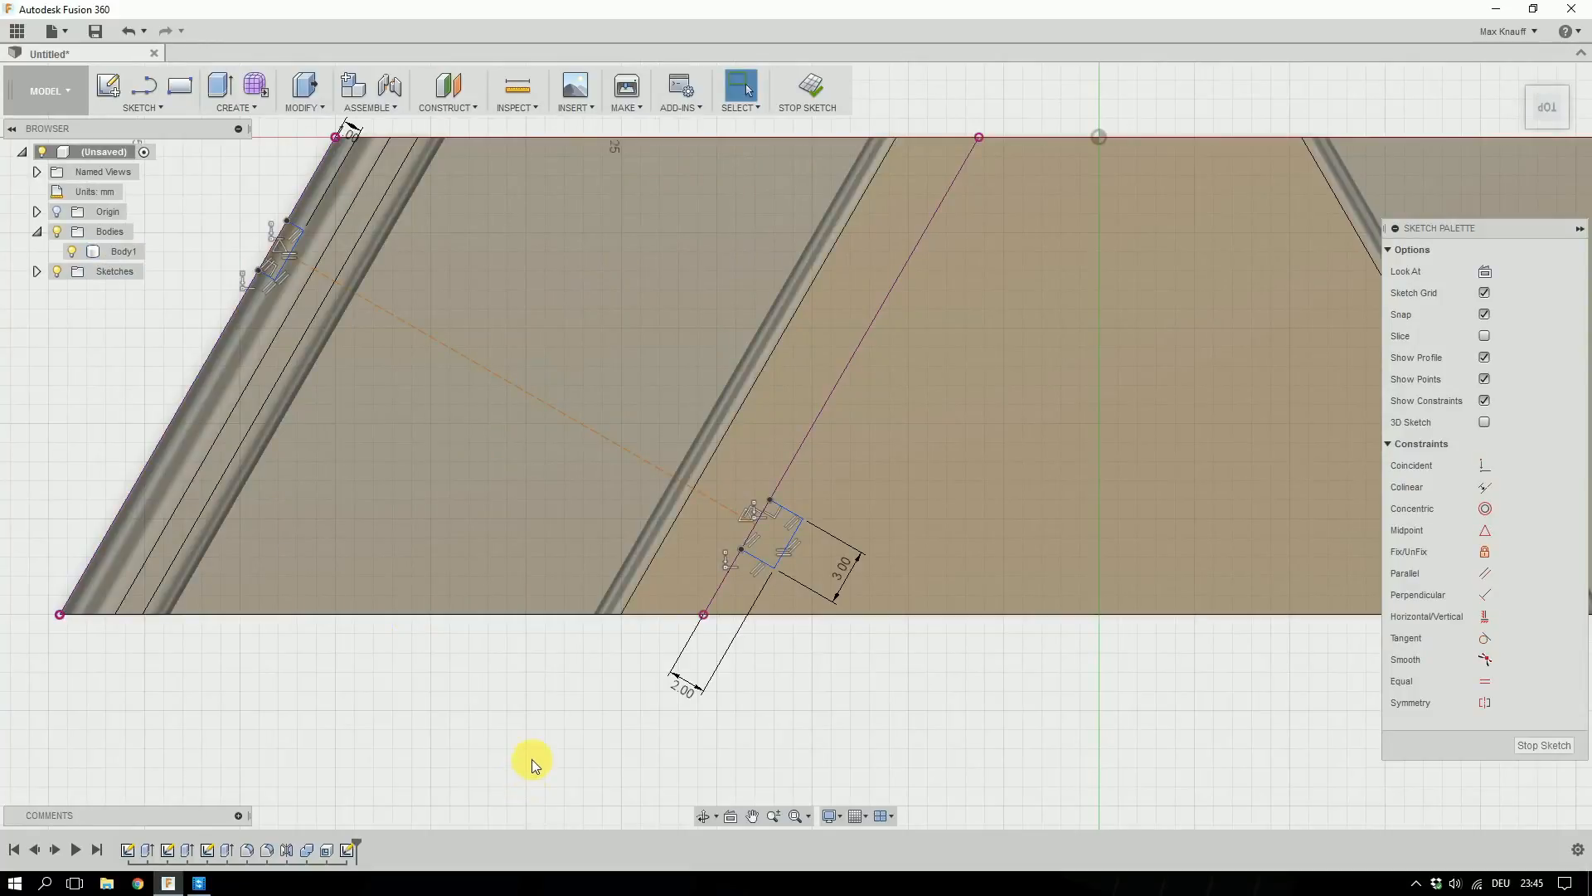
Slide the central block's rectangle a little further up along its slanted edge together with the linked outer rectangle.
scroll(535, 743, "down", 2)
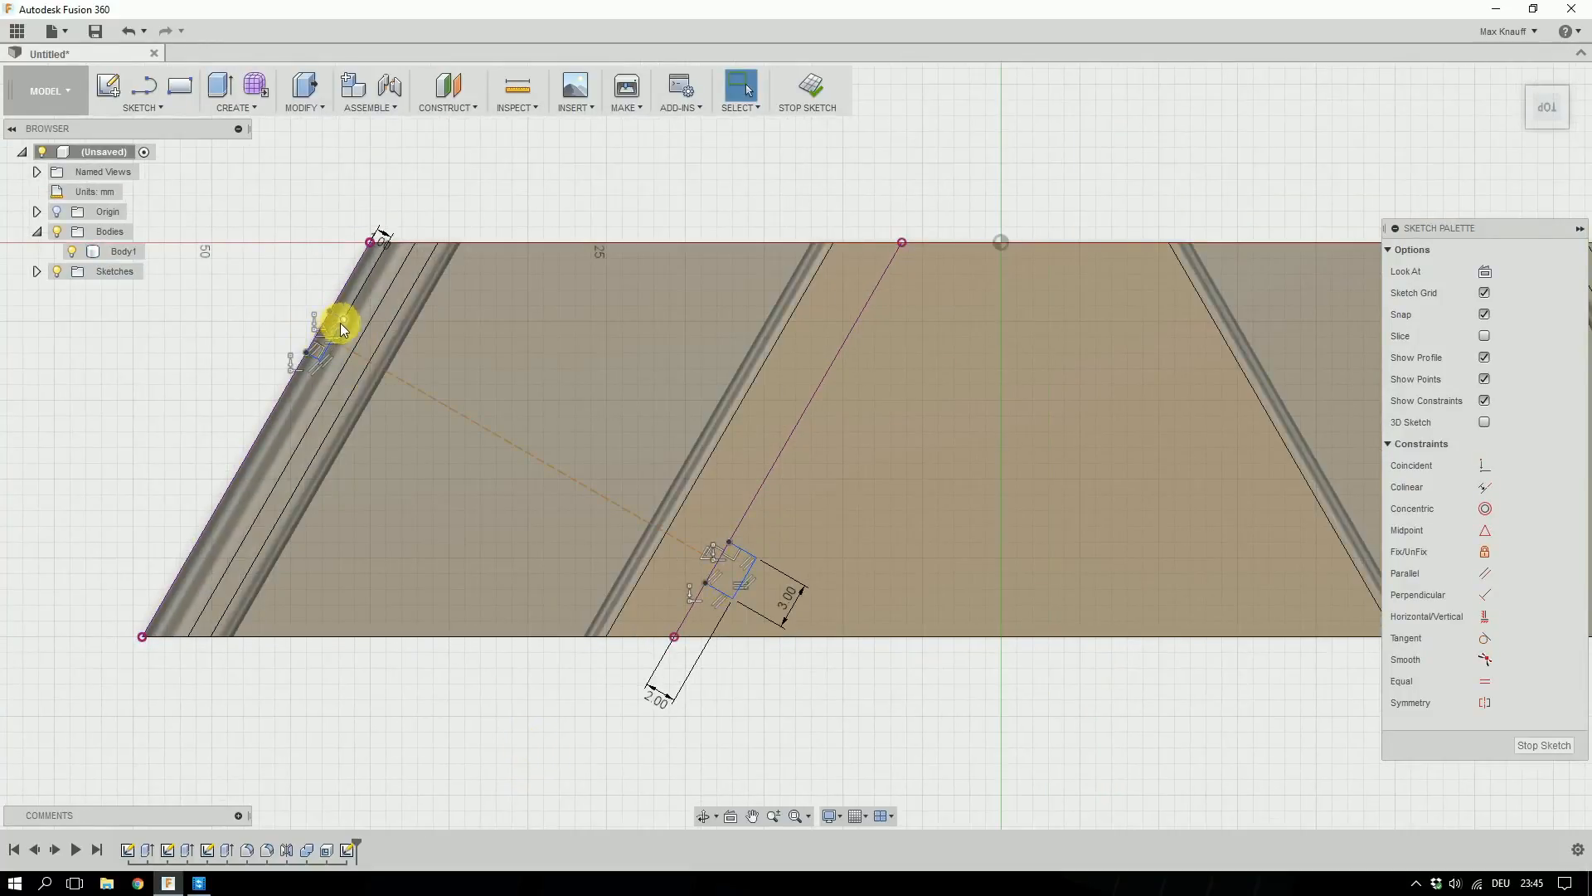
mouse_move(733, 541)
left_mouse_down()
mouse_move(754, 510)
mouse_move(714, 533)
left_mouse_up()
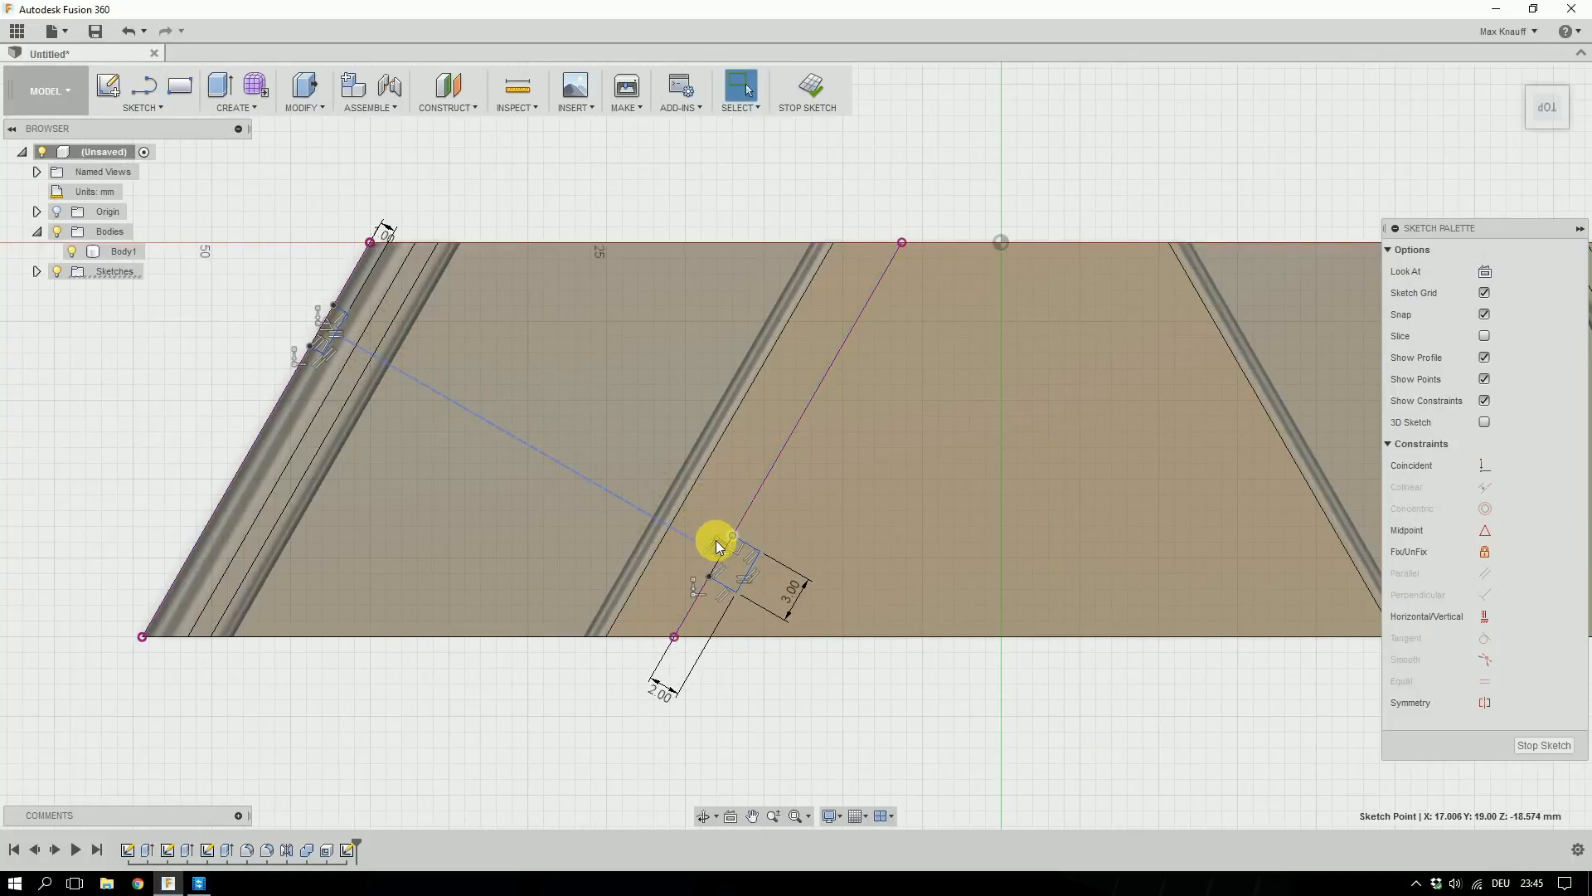
left_click(583, 718)
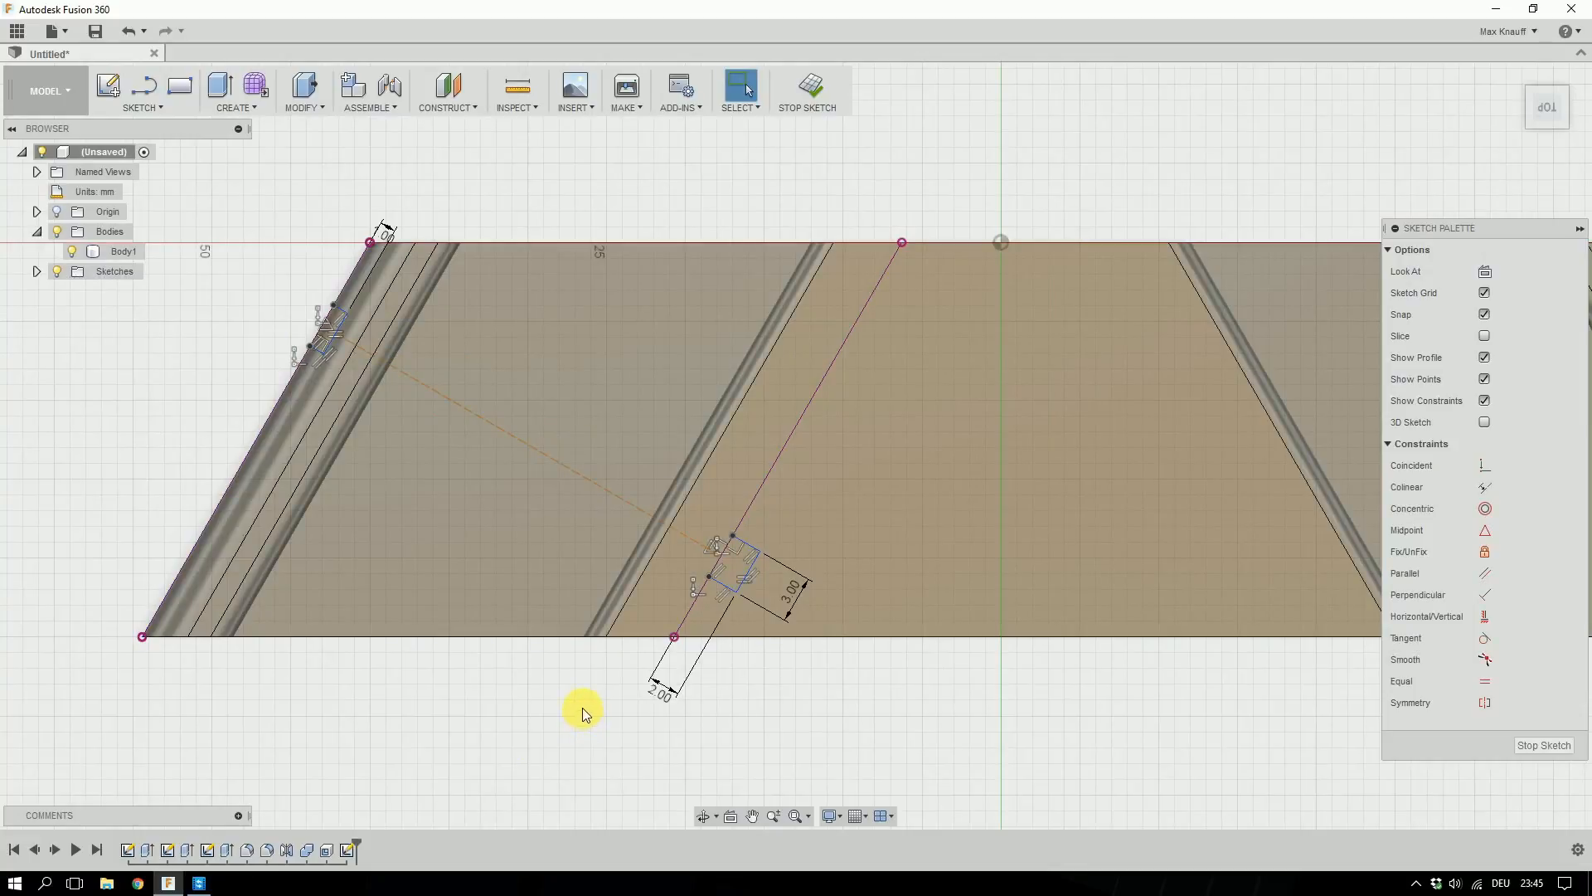
Sketch a nearly vertical line about 25 mm long across the channel between the two rectangles, joining the holder's front and back edges.
key("l")
left_click(536, 636)
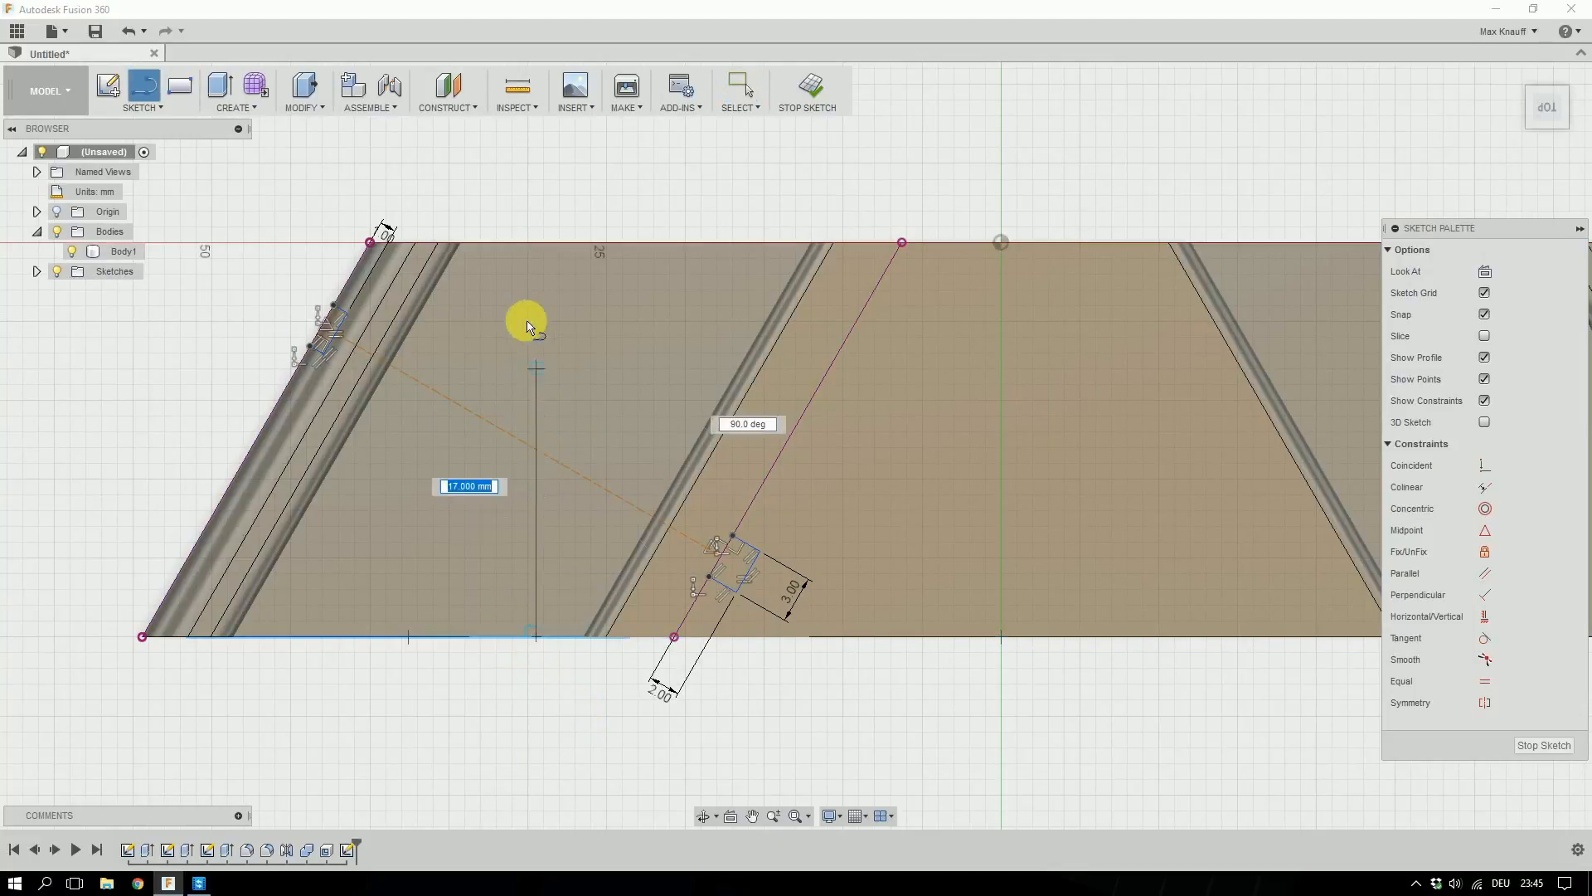
left_click(541, 242)
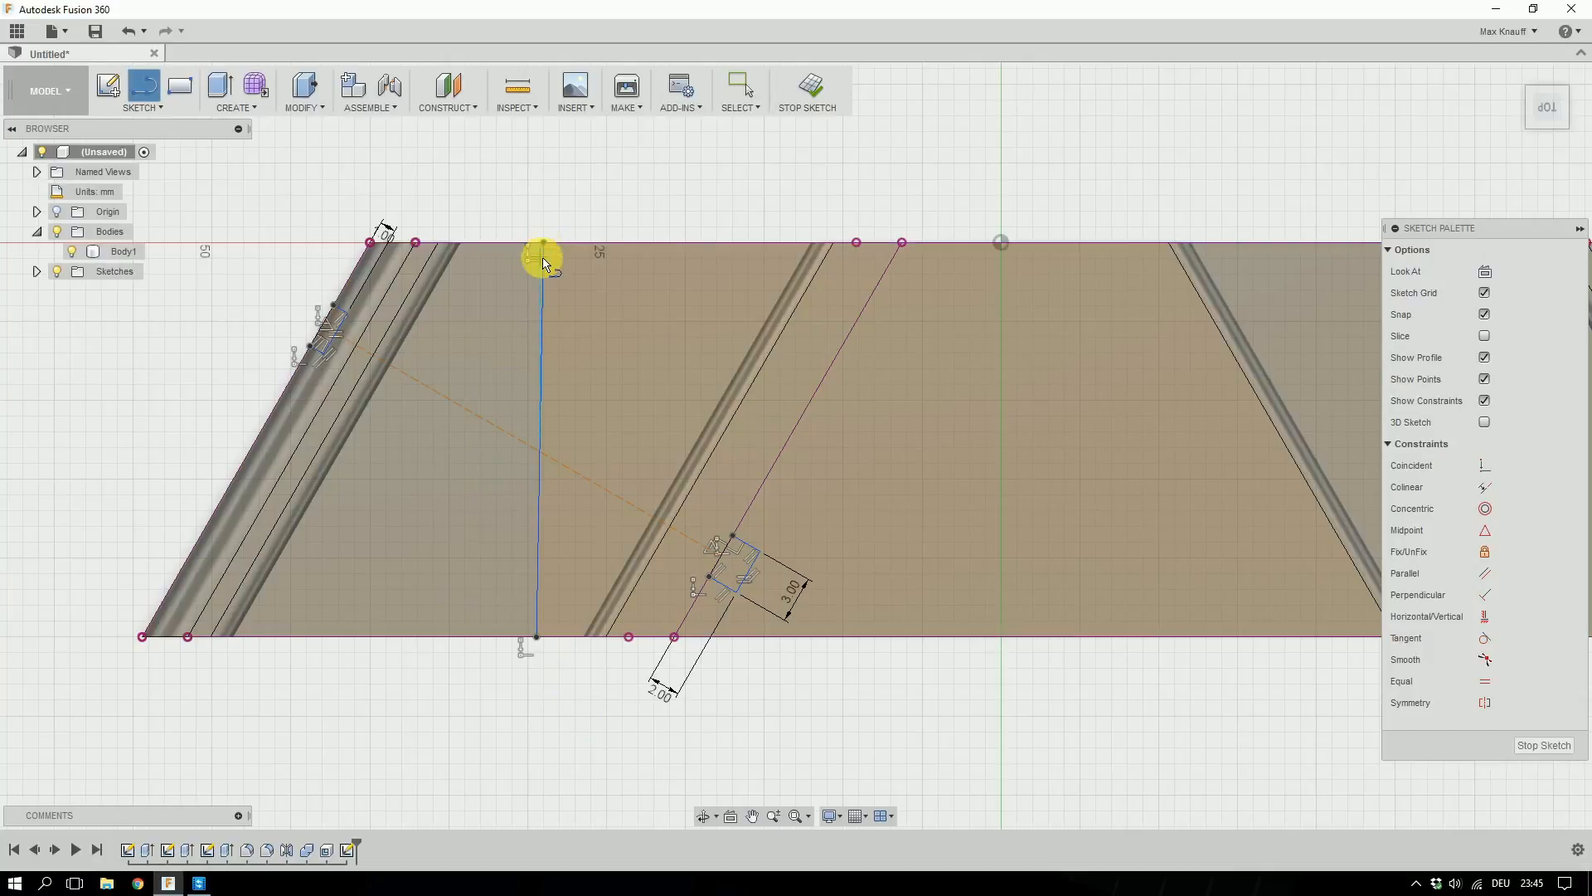
key("Escape")
Constrain the line crossing the channel vertical and convert it to a construction line.
left_click(540, 311)
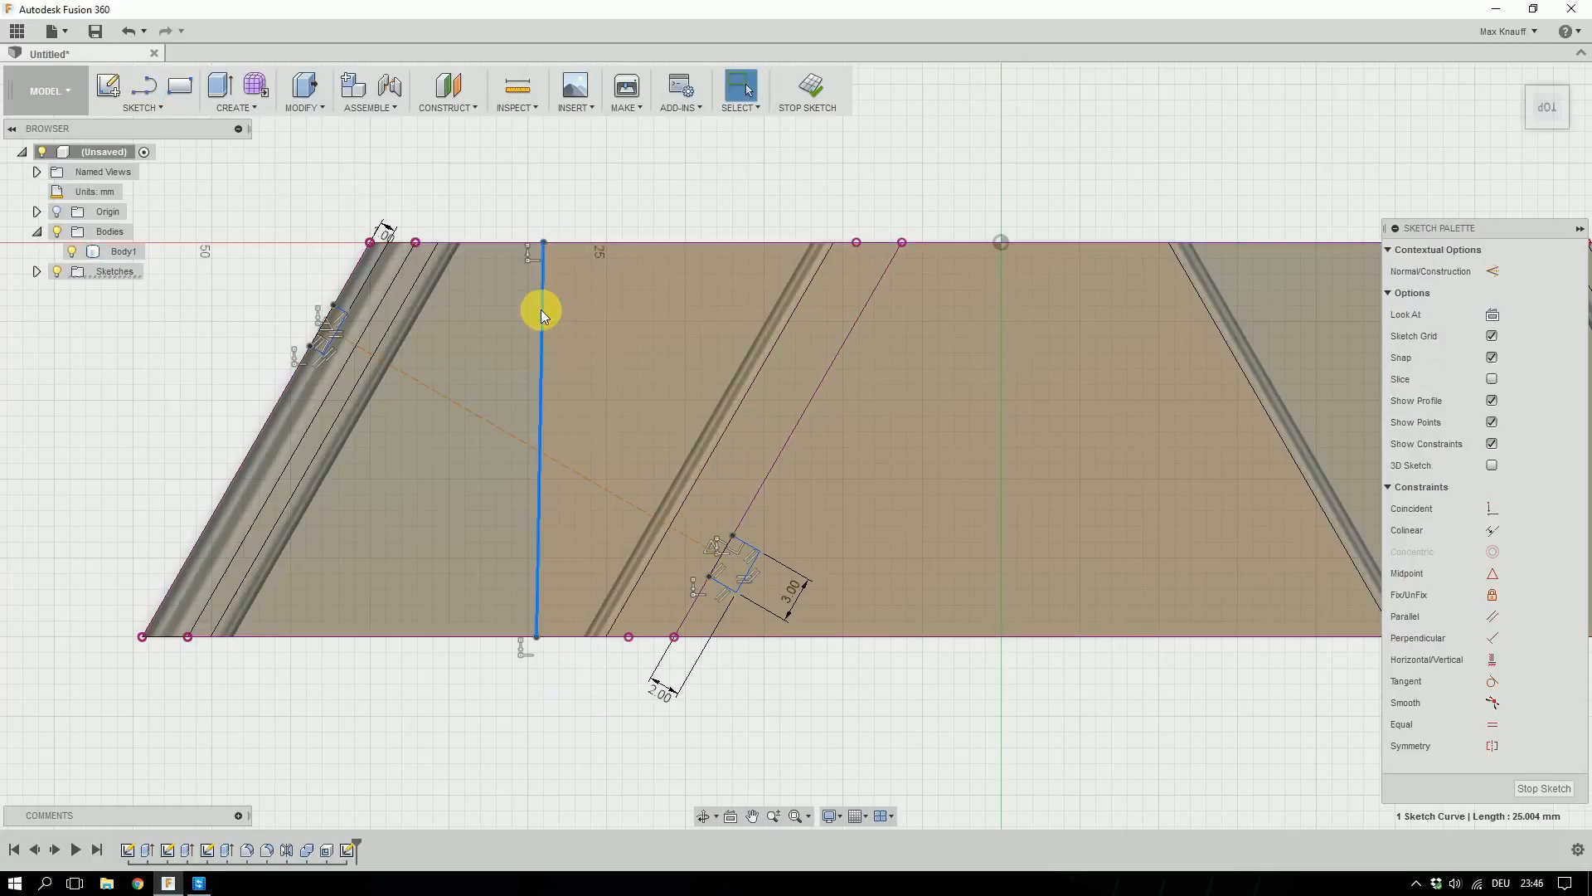
right_click(540, 310)
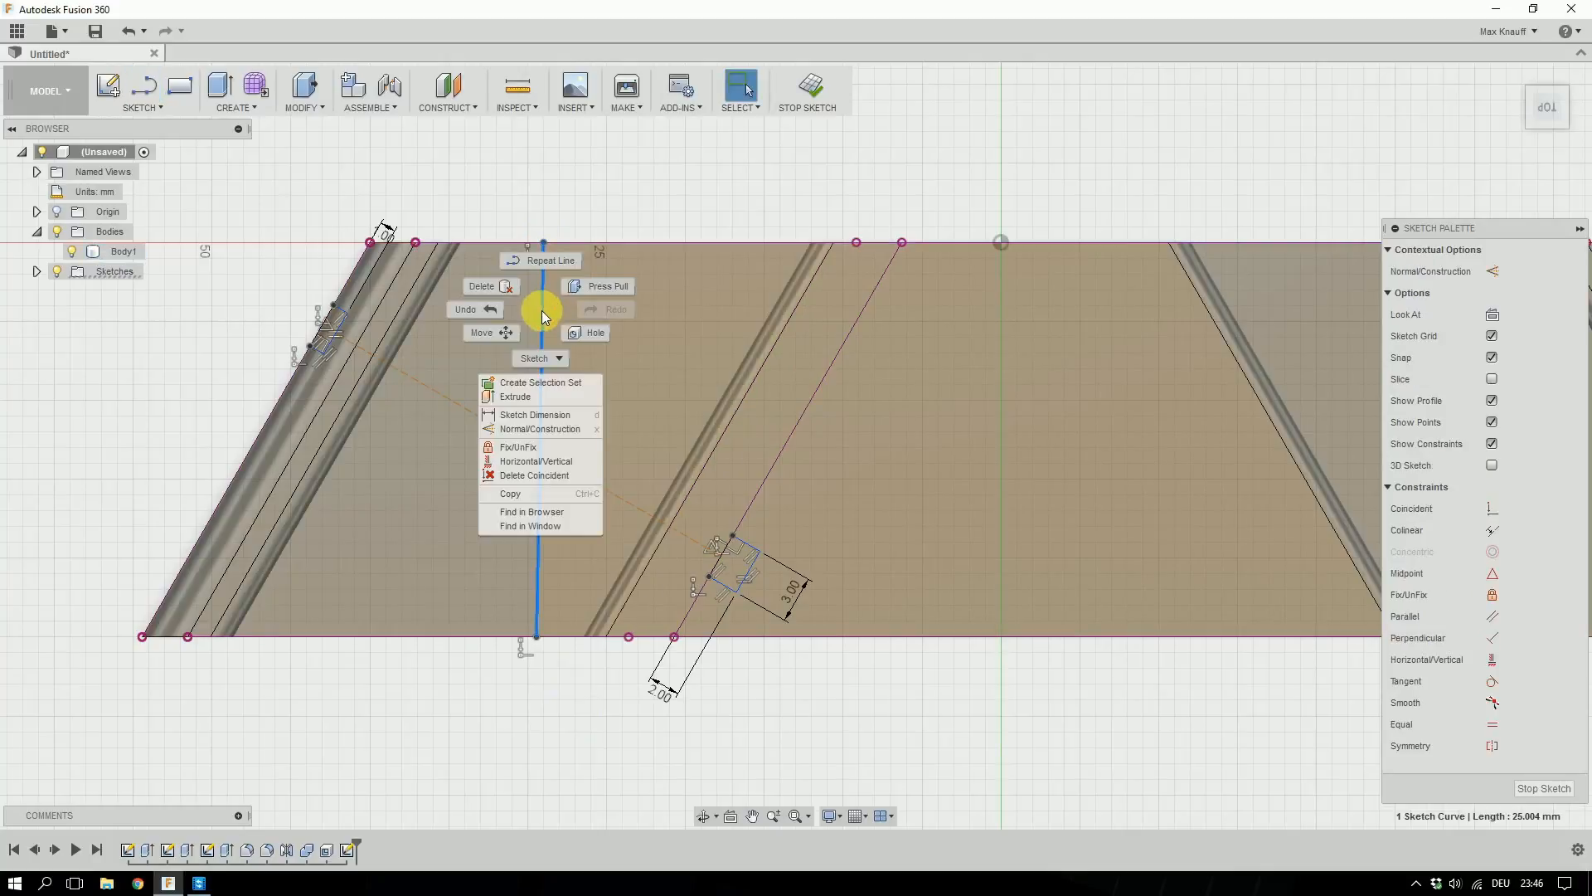
left_click(532, 464)
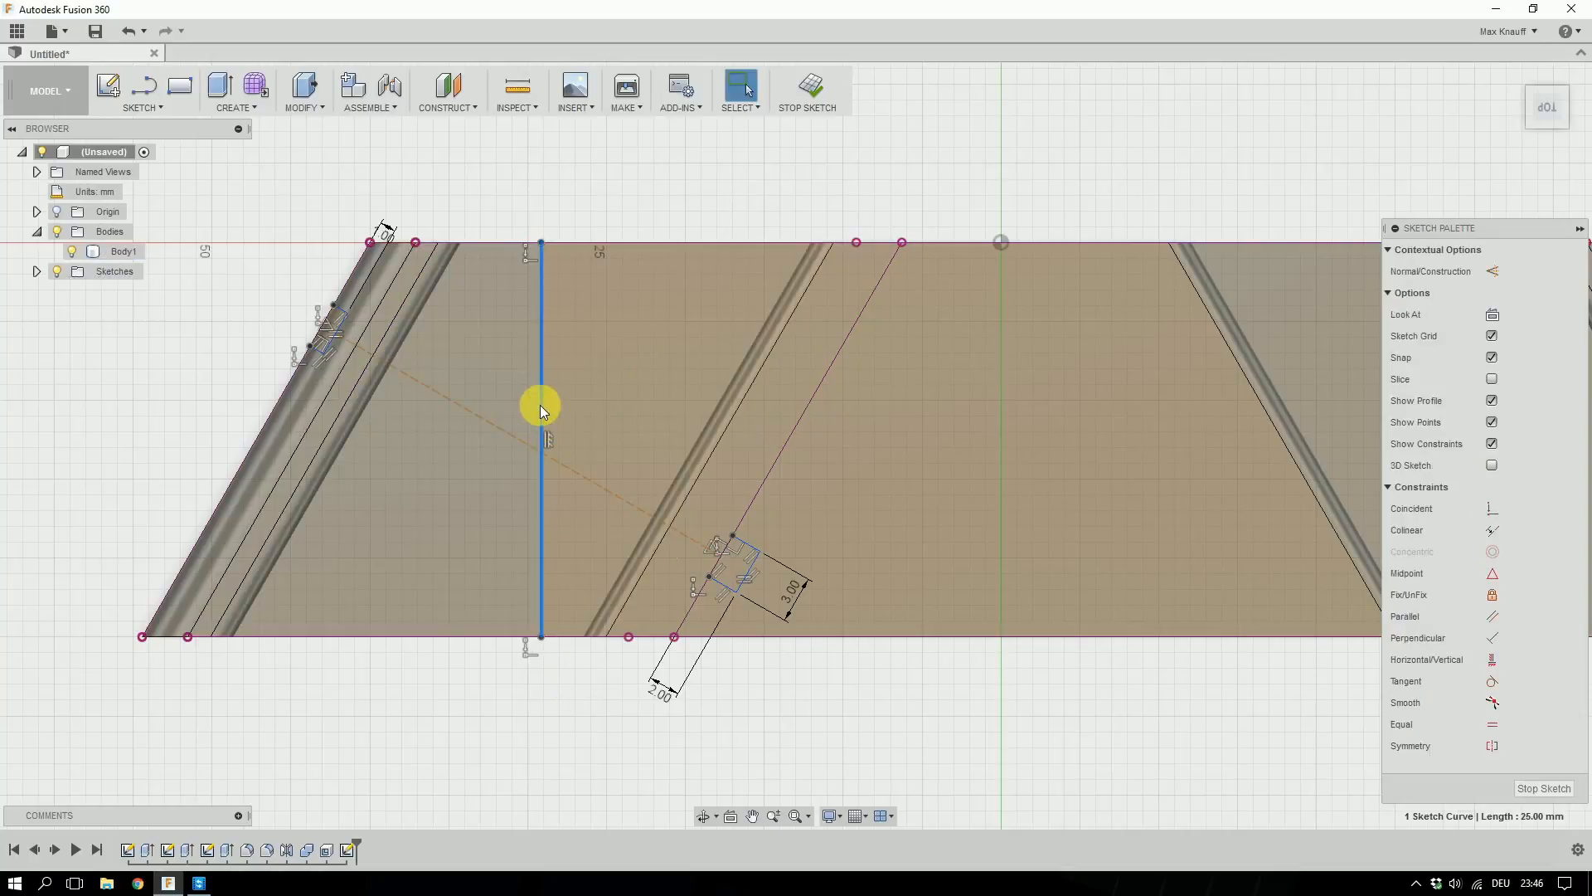
key("x")
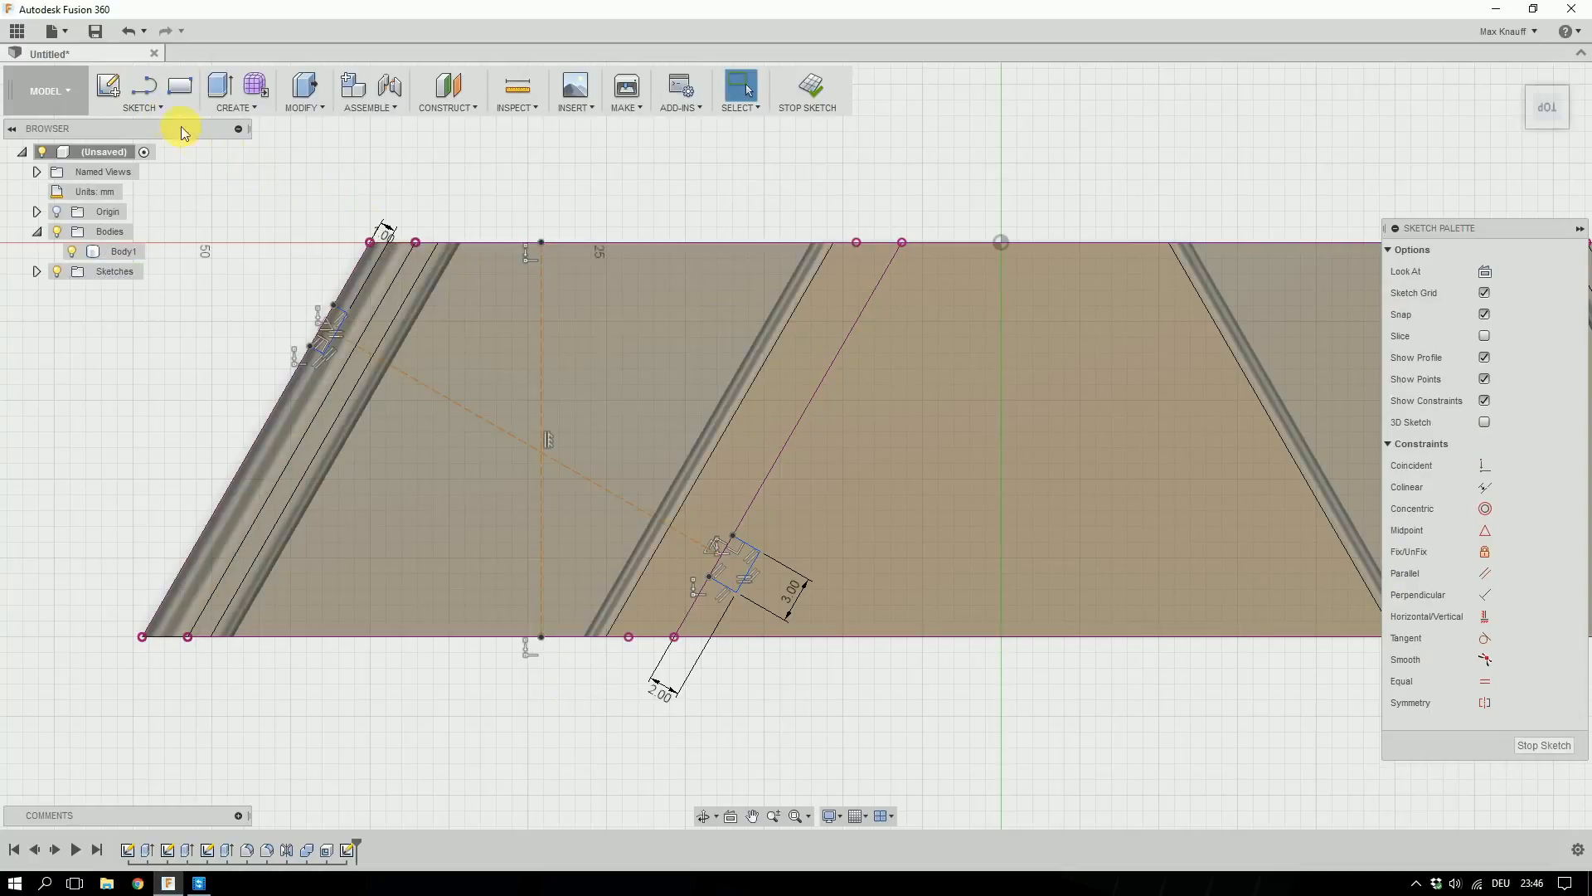
Place a sketch point at the middle of the vertical construction line in the channel.
left_click(159, 108)
left_click(133, 337)
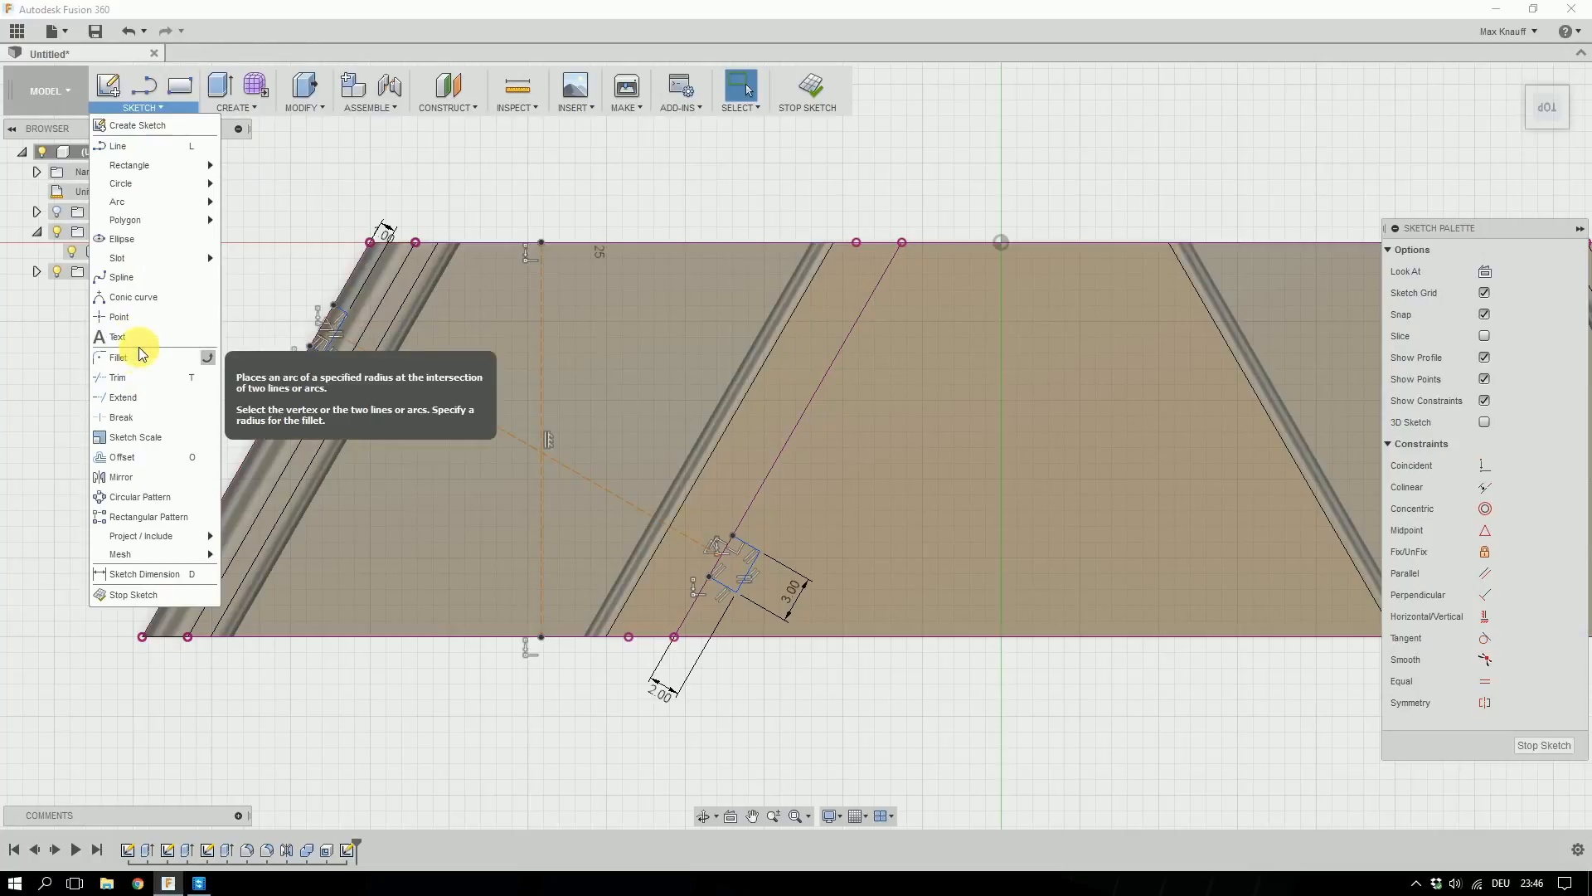
left_click(133, 317)
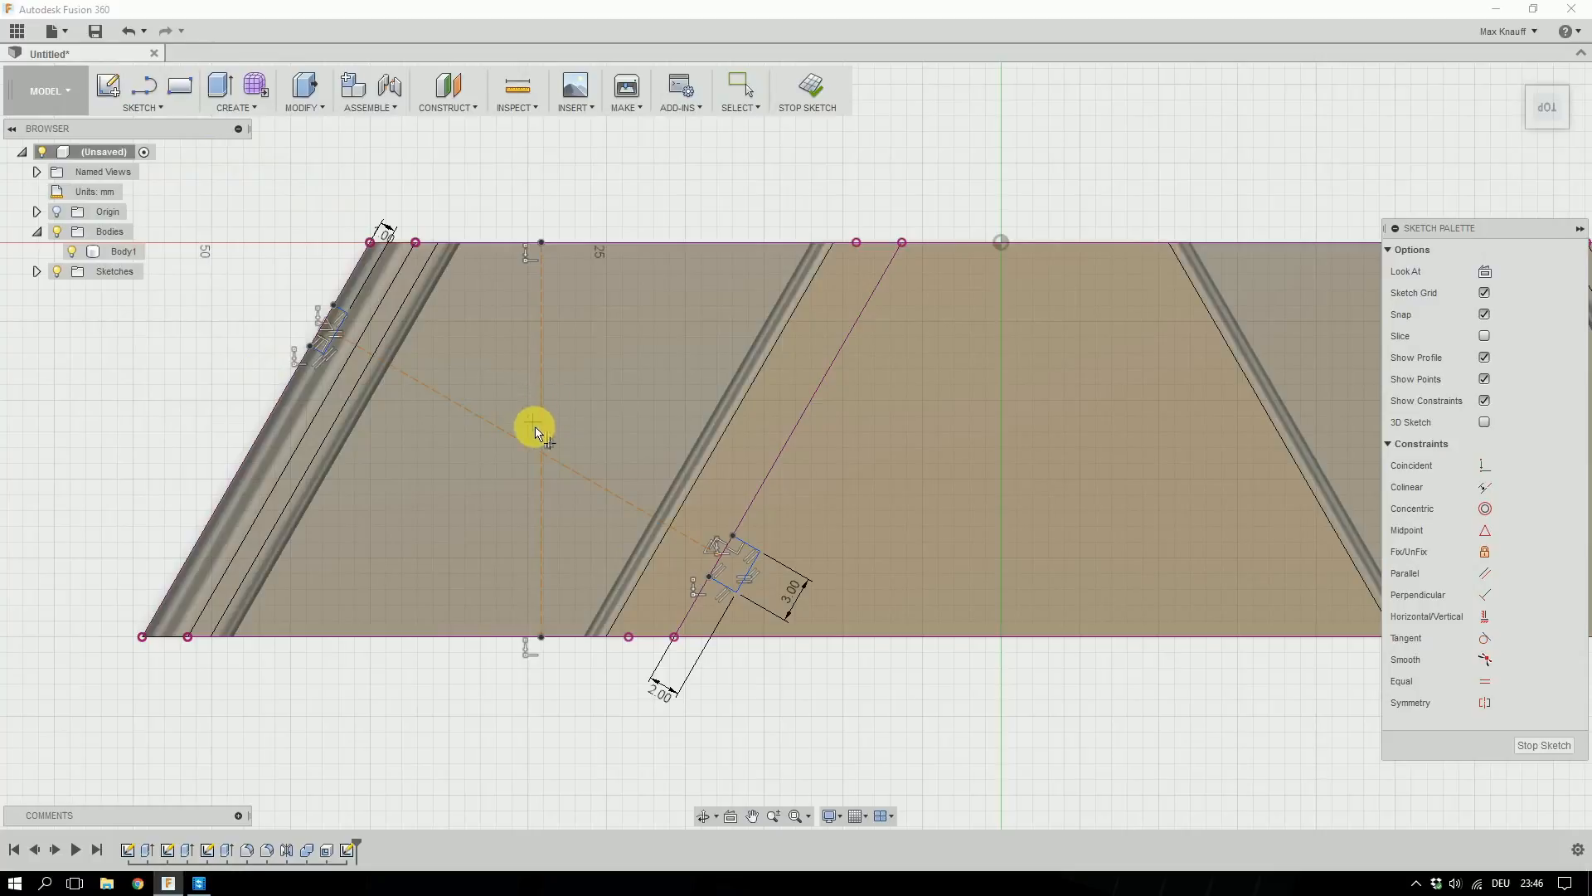
left_click(543, 434)
key("Escape")
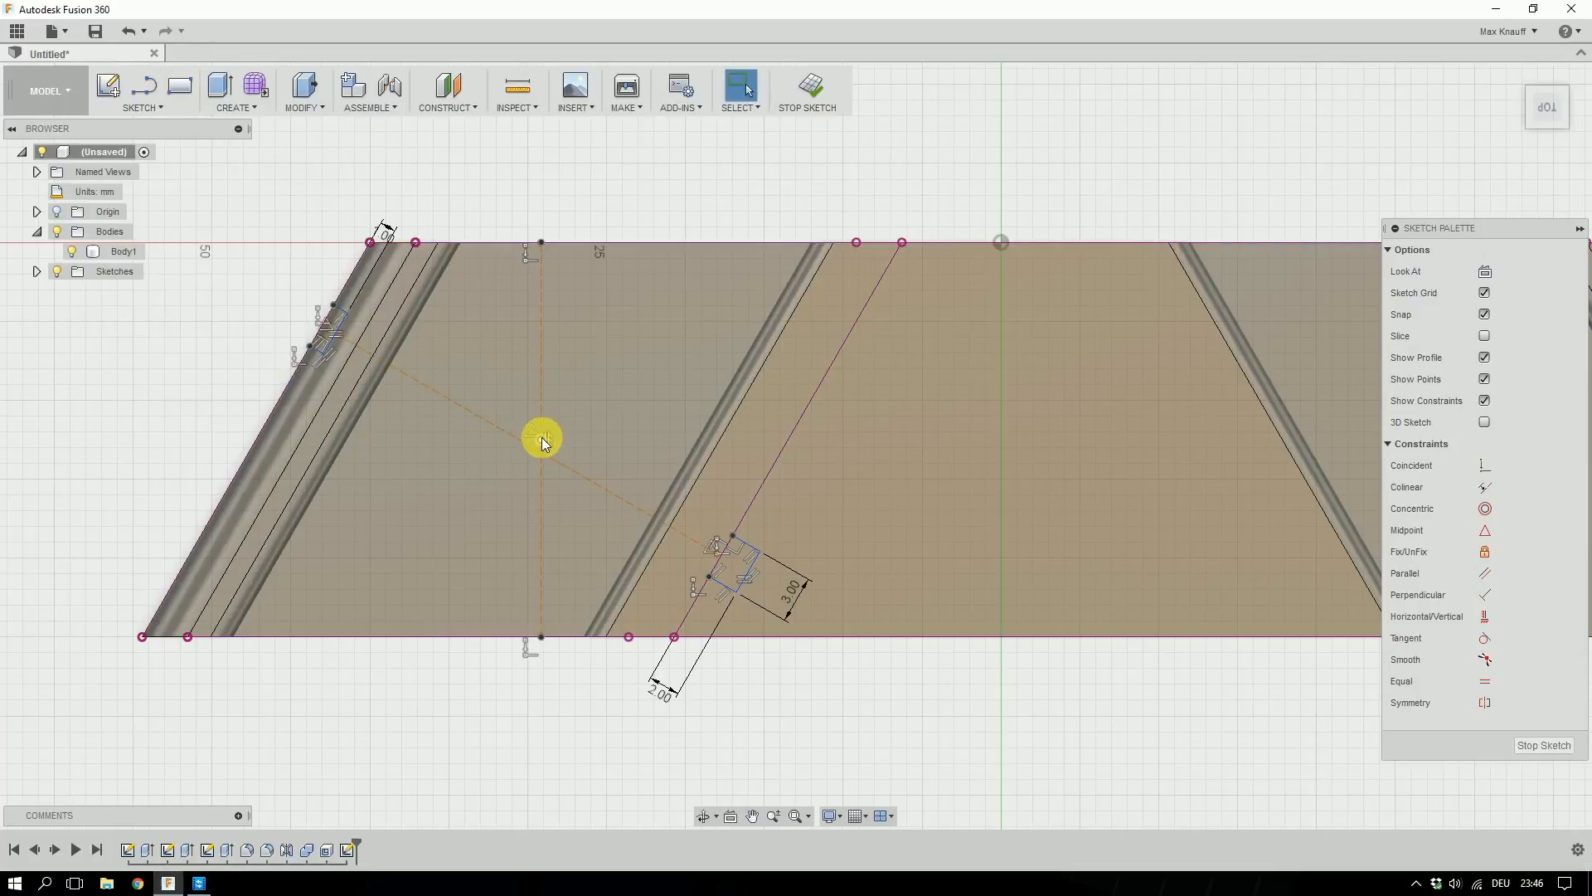
Constrain the sketch point to the midpoint of the slanted construction line linking the two rectangles.
left_click(555, 459)
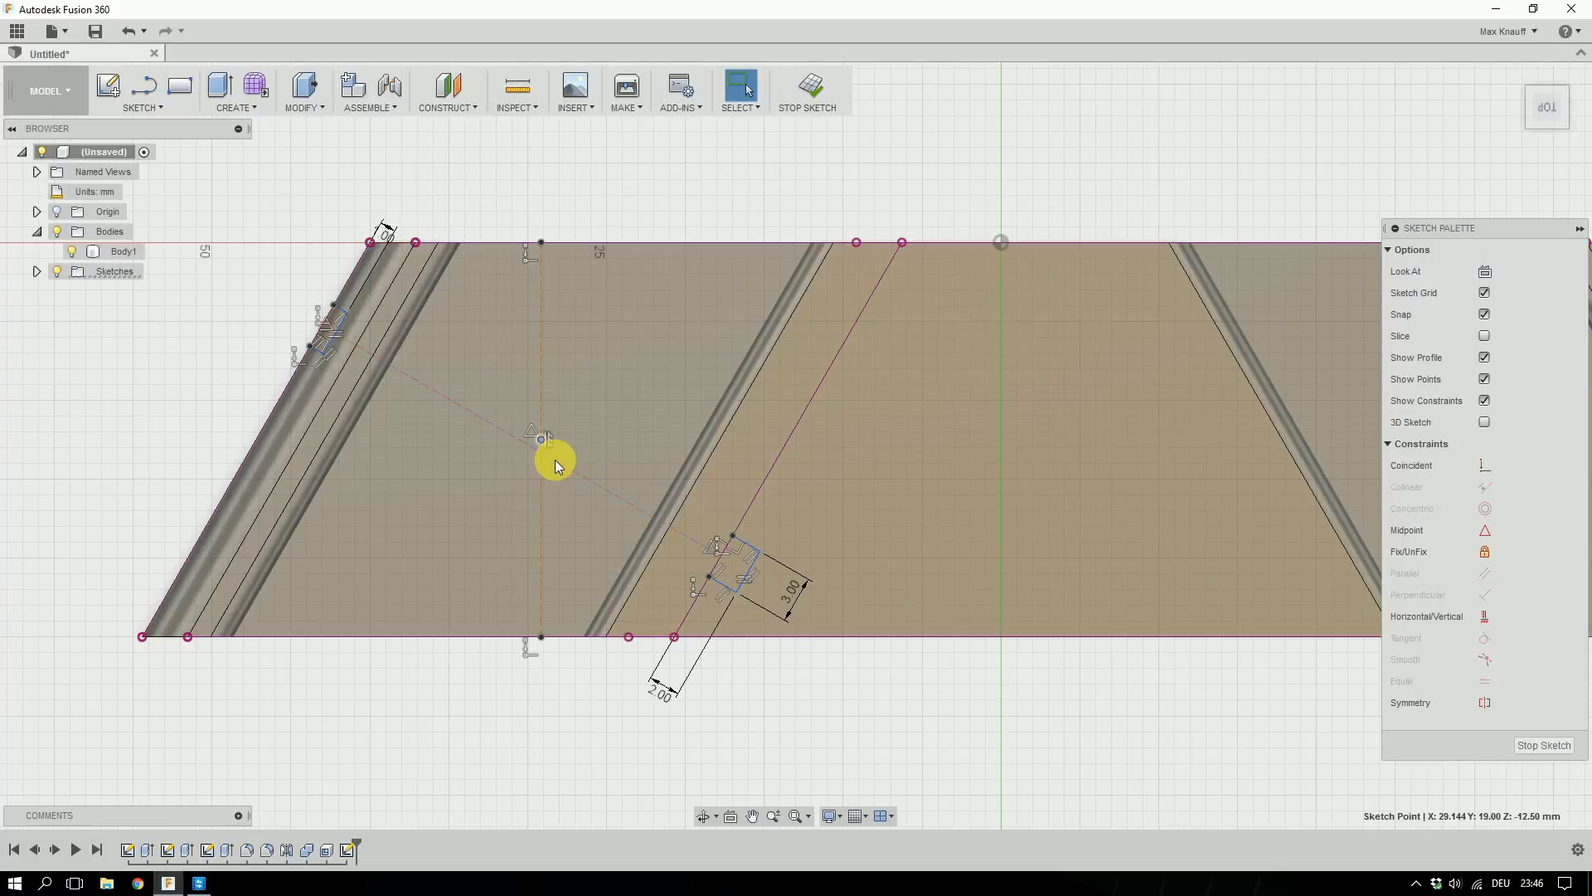
left_click(555, 460, "shift")
right_click(555, 459)
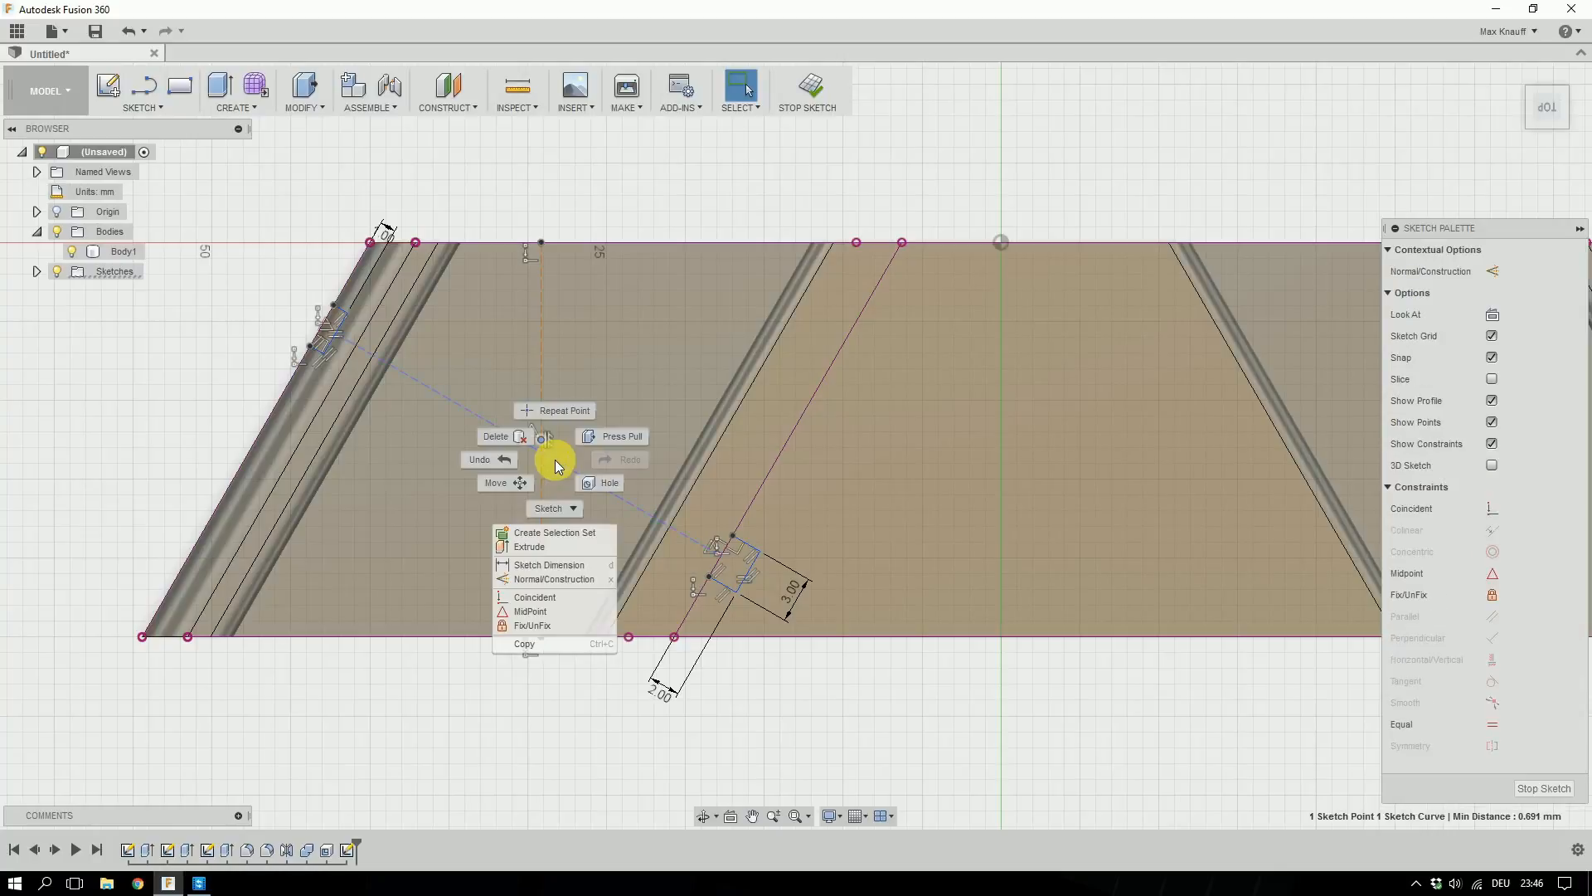
left_click(548, 614)
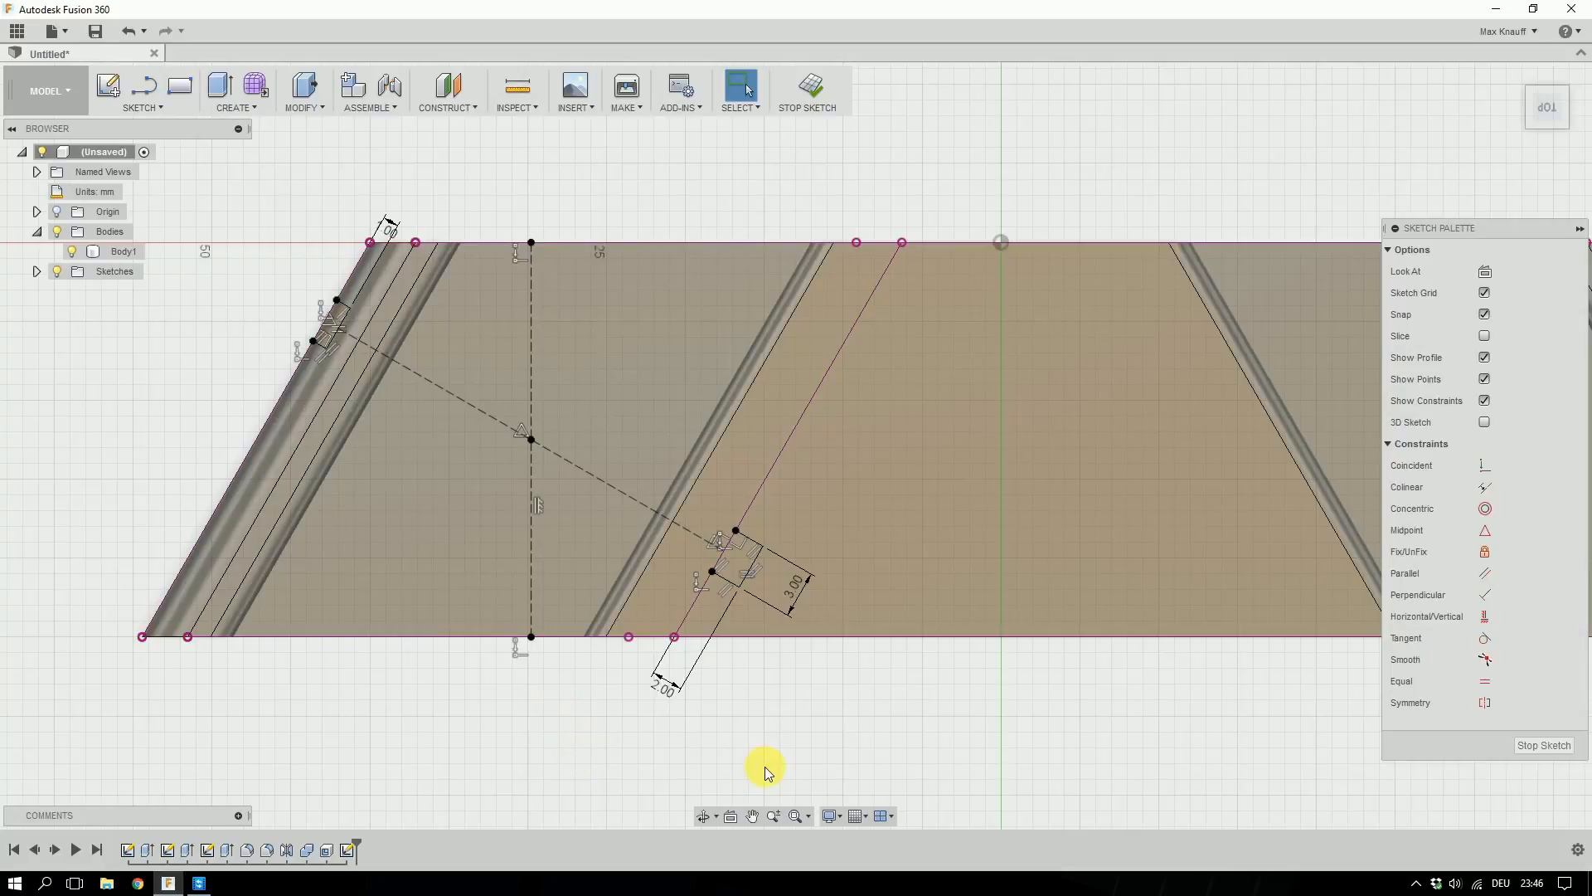
Draw a vertical 25 mm line from the origin across the central block to the opposite edge and make it construction.
scroll(823, 705, "down", 1)
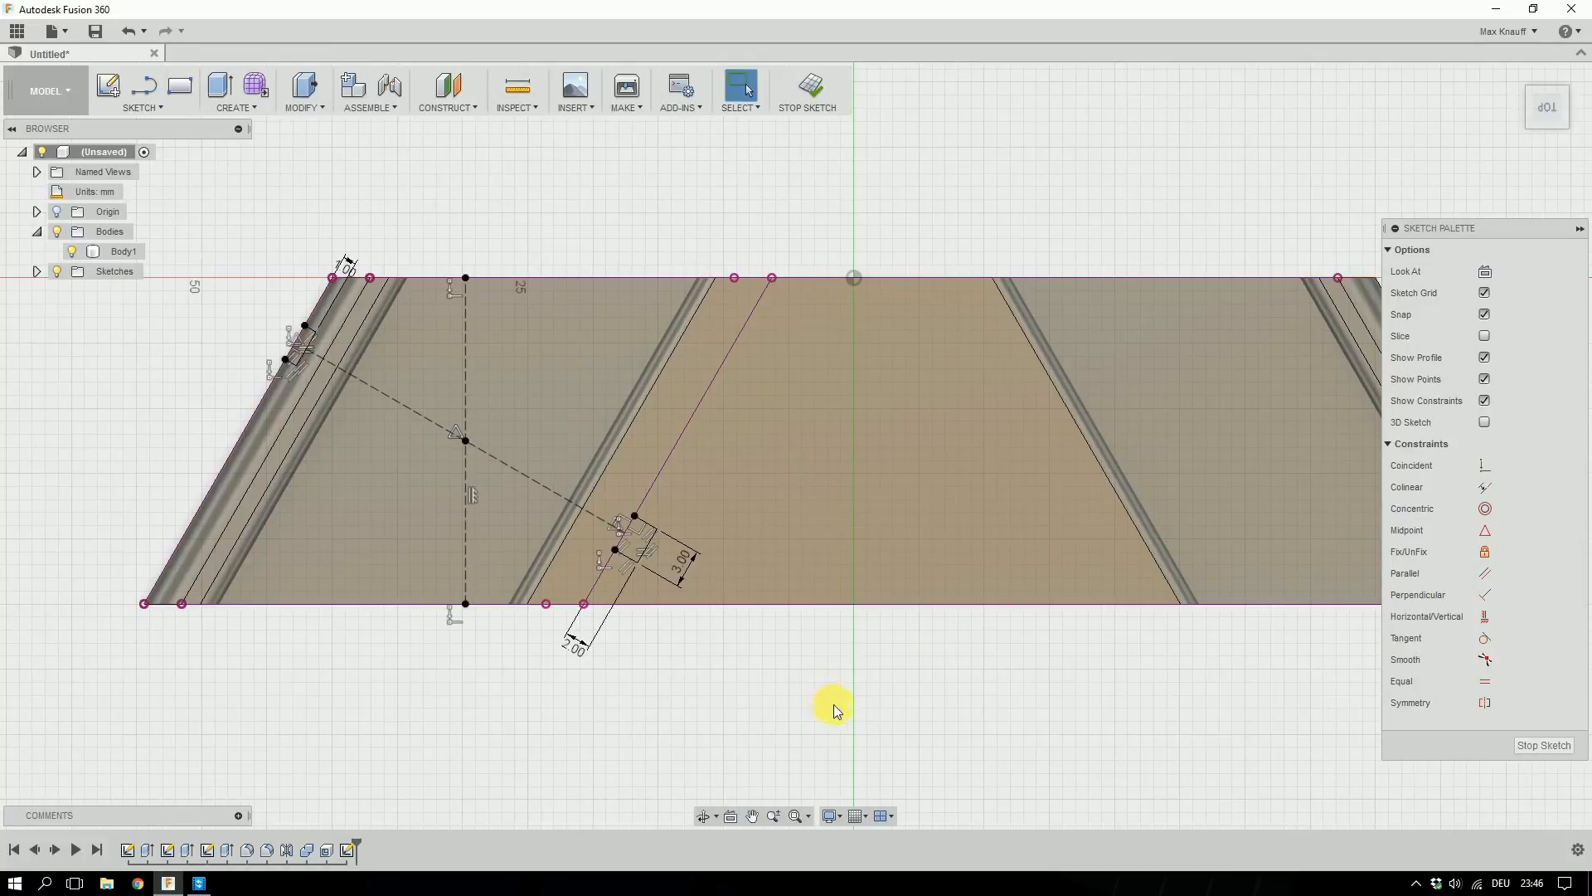
middle_click_drag(878, 689, 813, 708)
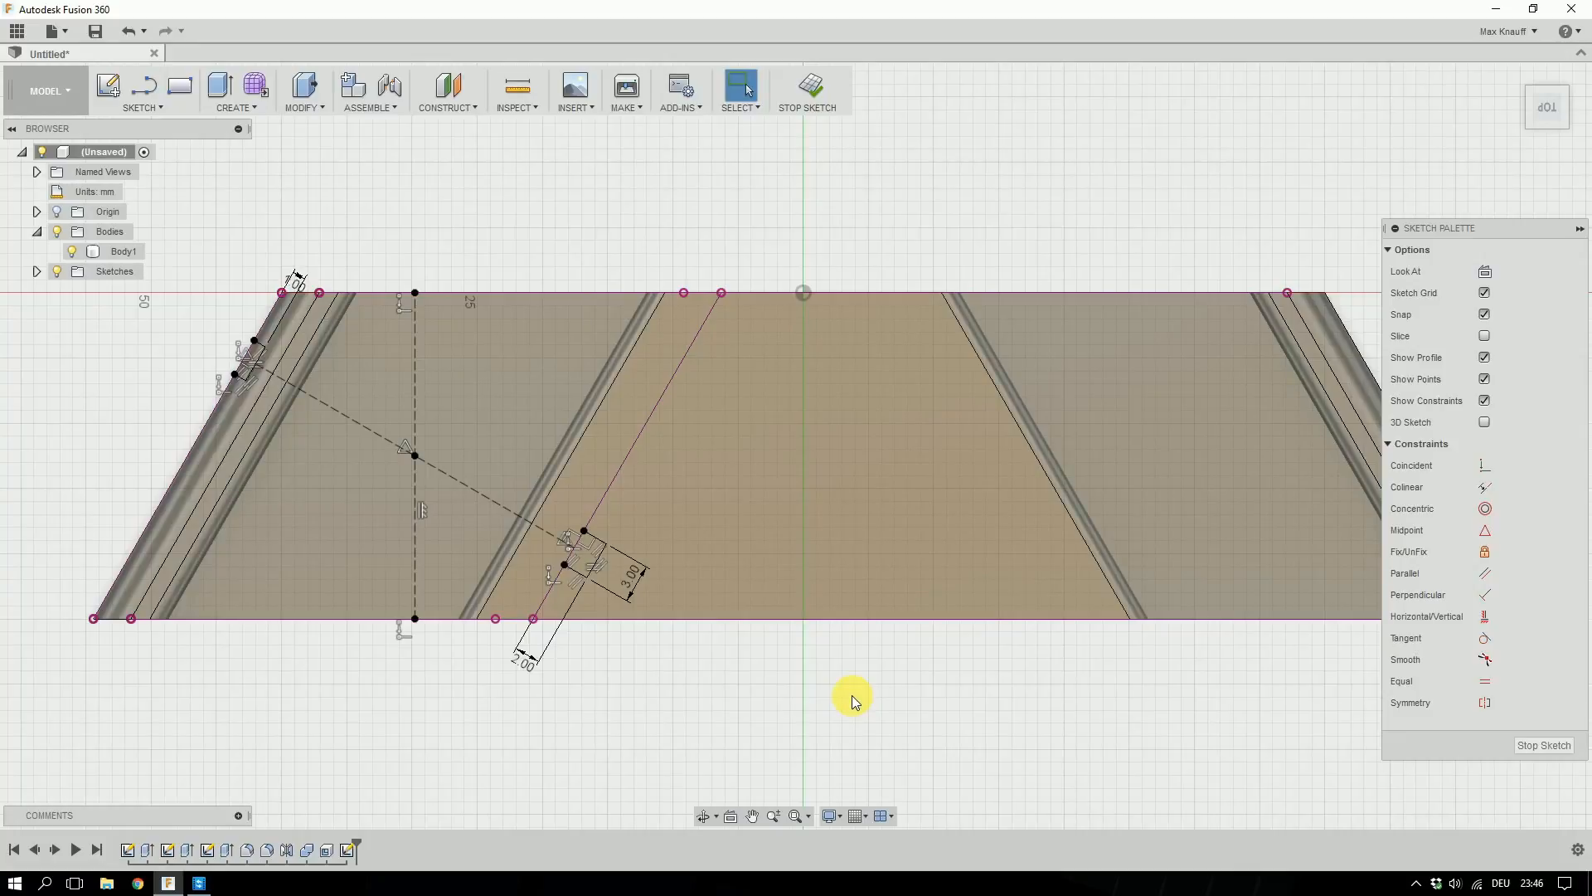
key("l")
left_click(805, 292)
double_click(806, 618)
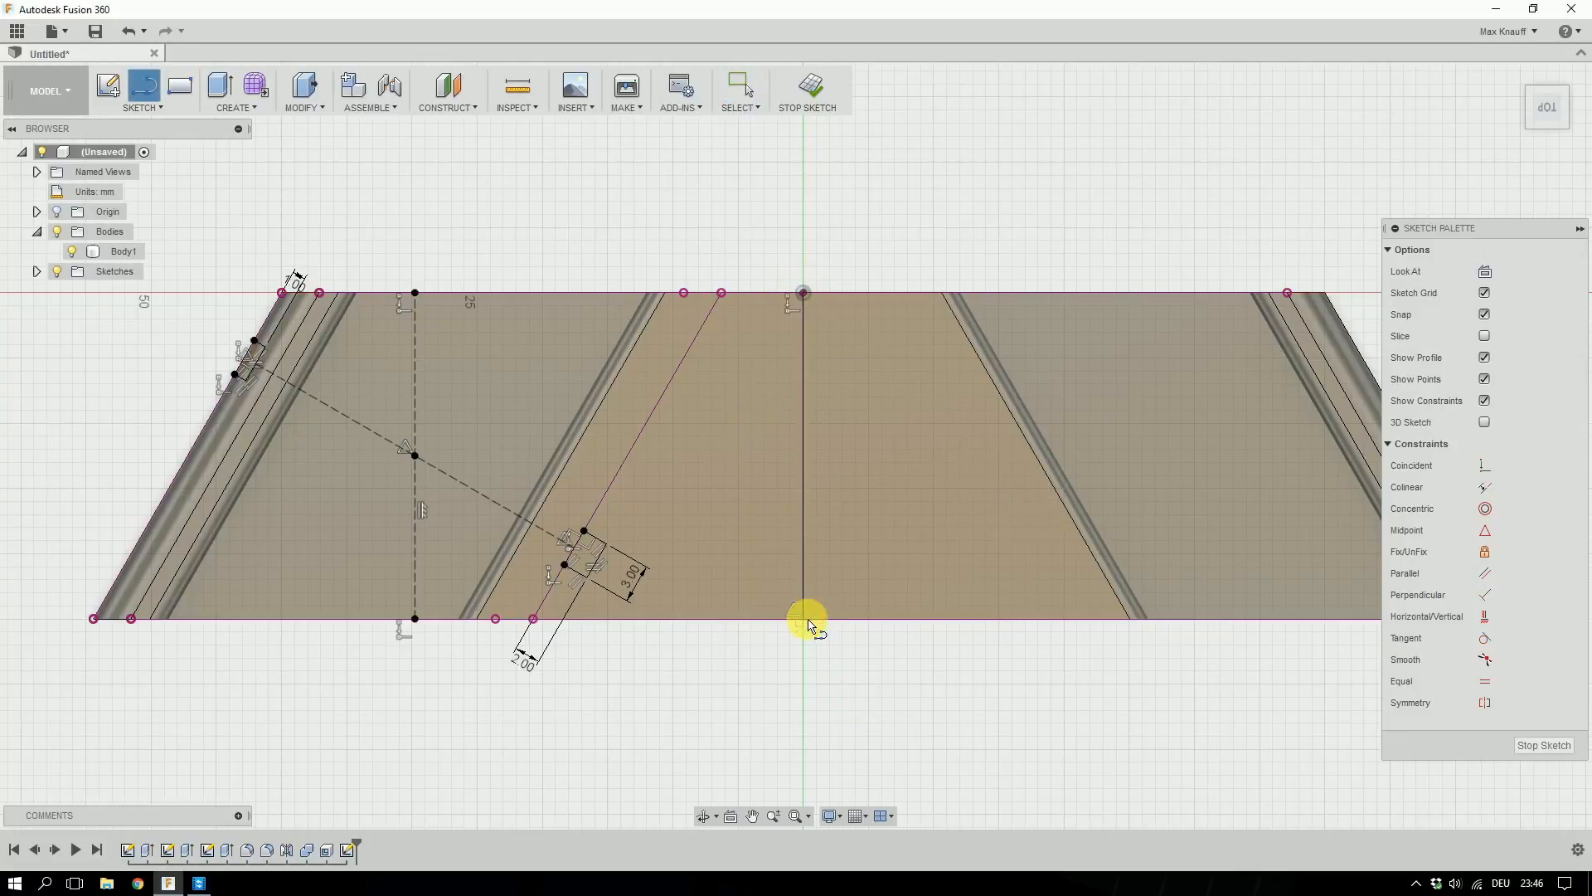
key("Escape")
left_click(805, 556)
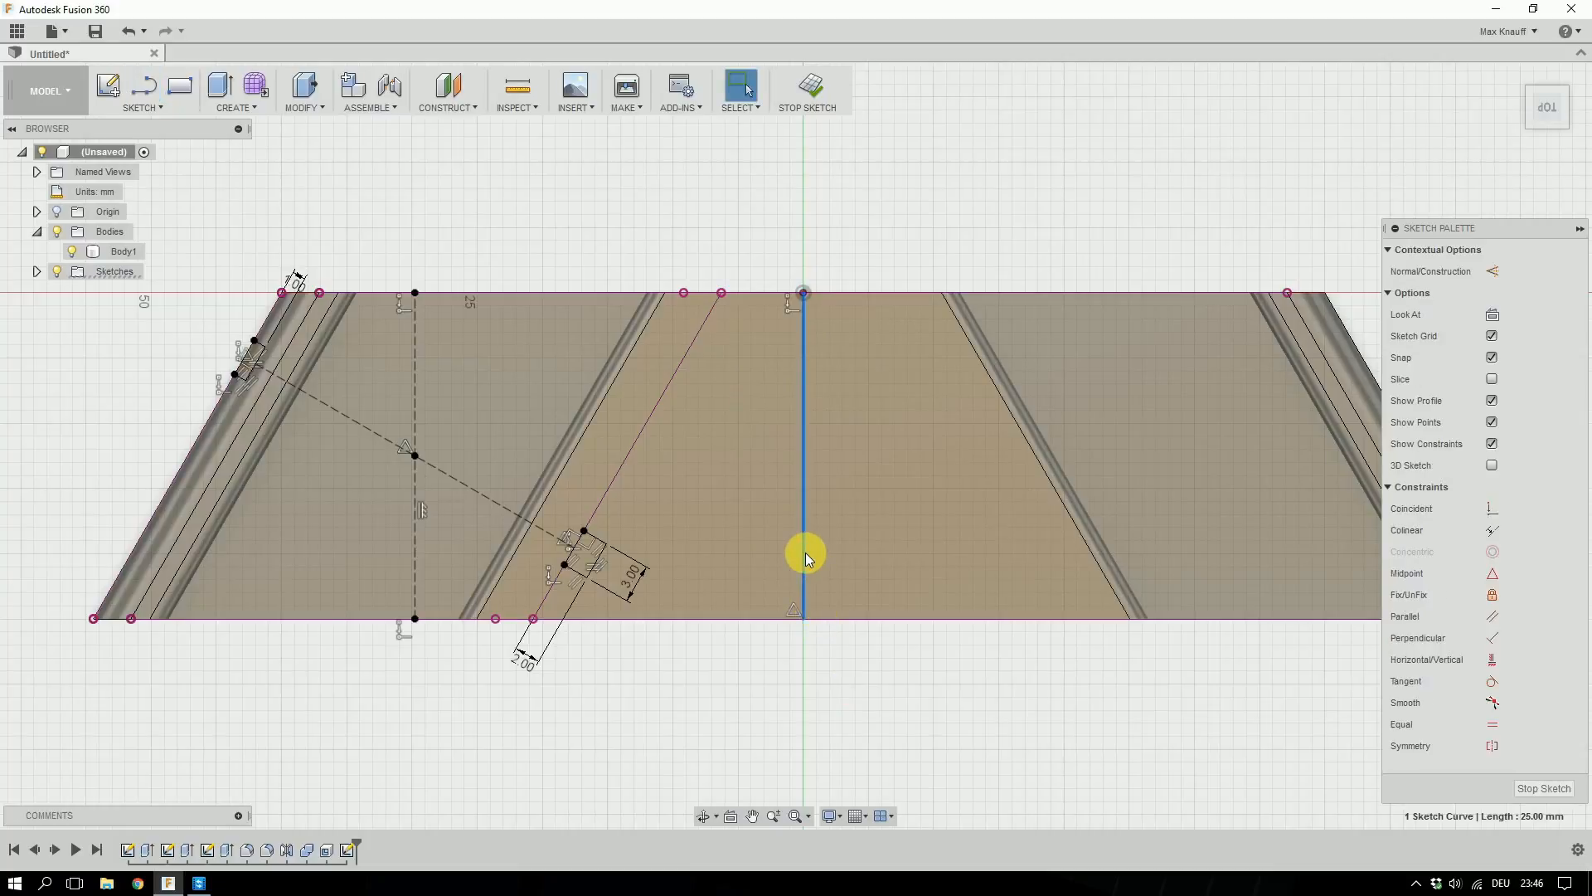
key("x")
key("Escape")
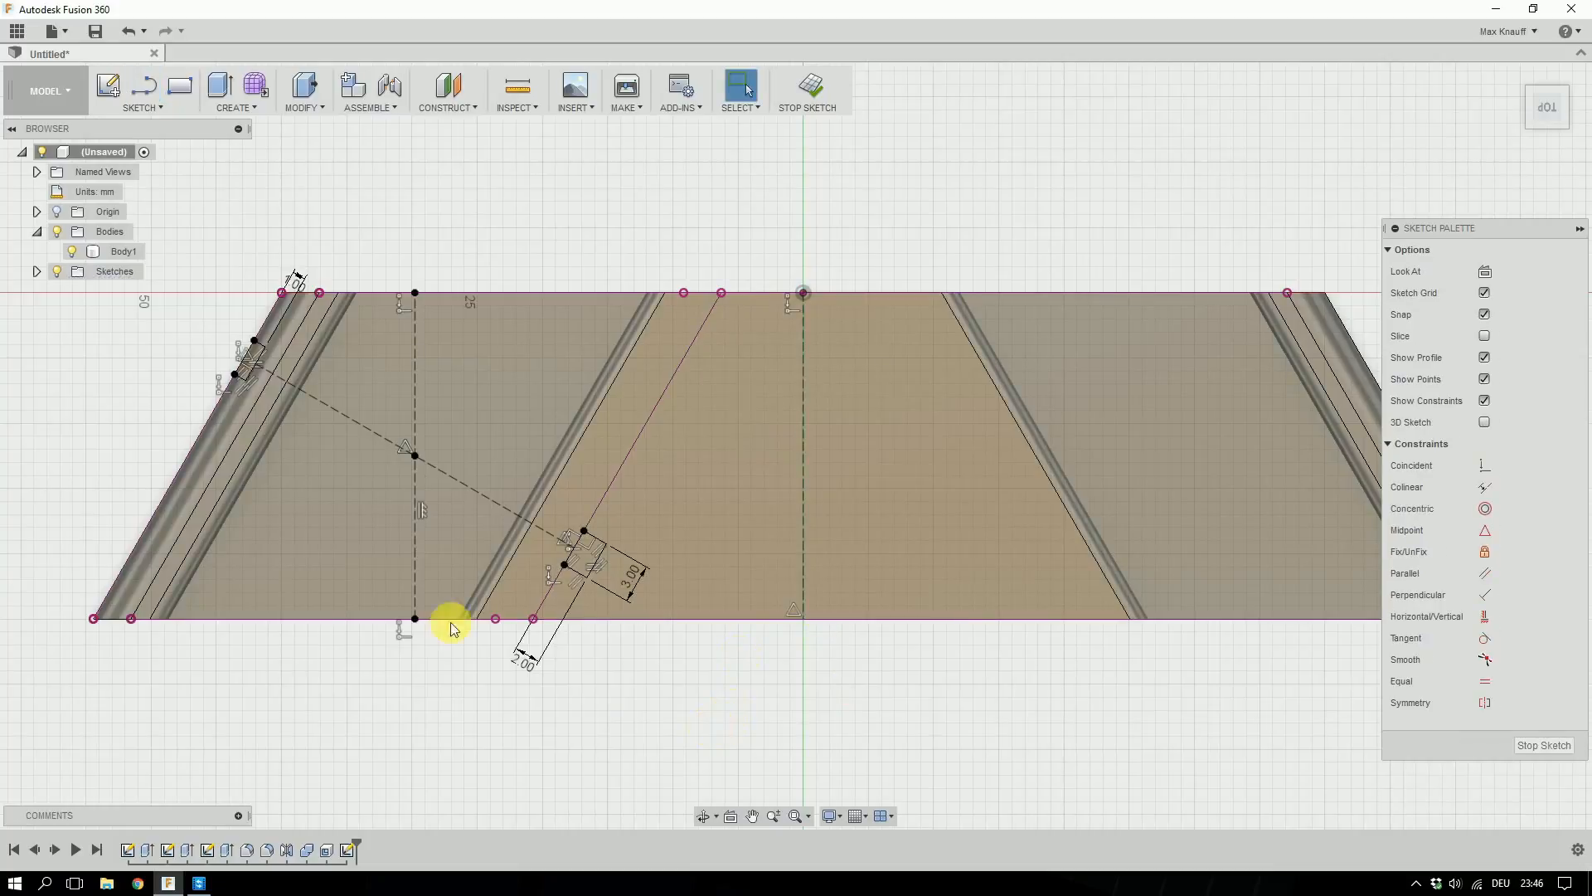
Mirror all eight sides of the two rectangles about the central block's vertical construction line and finish the sketch.
left_click(171, 113)
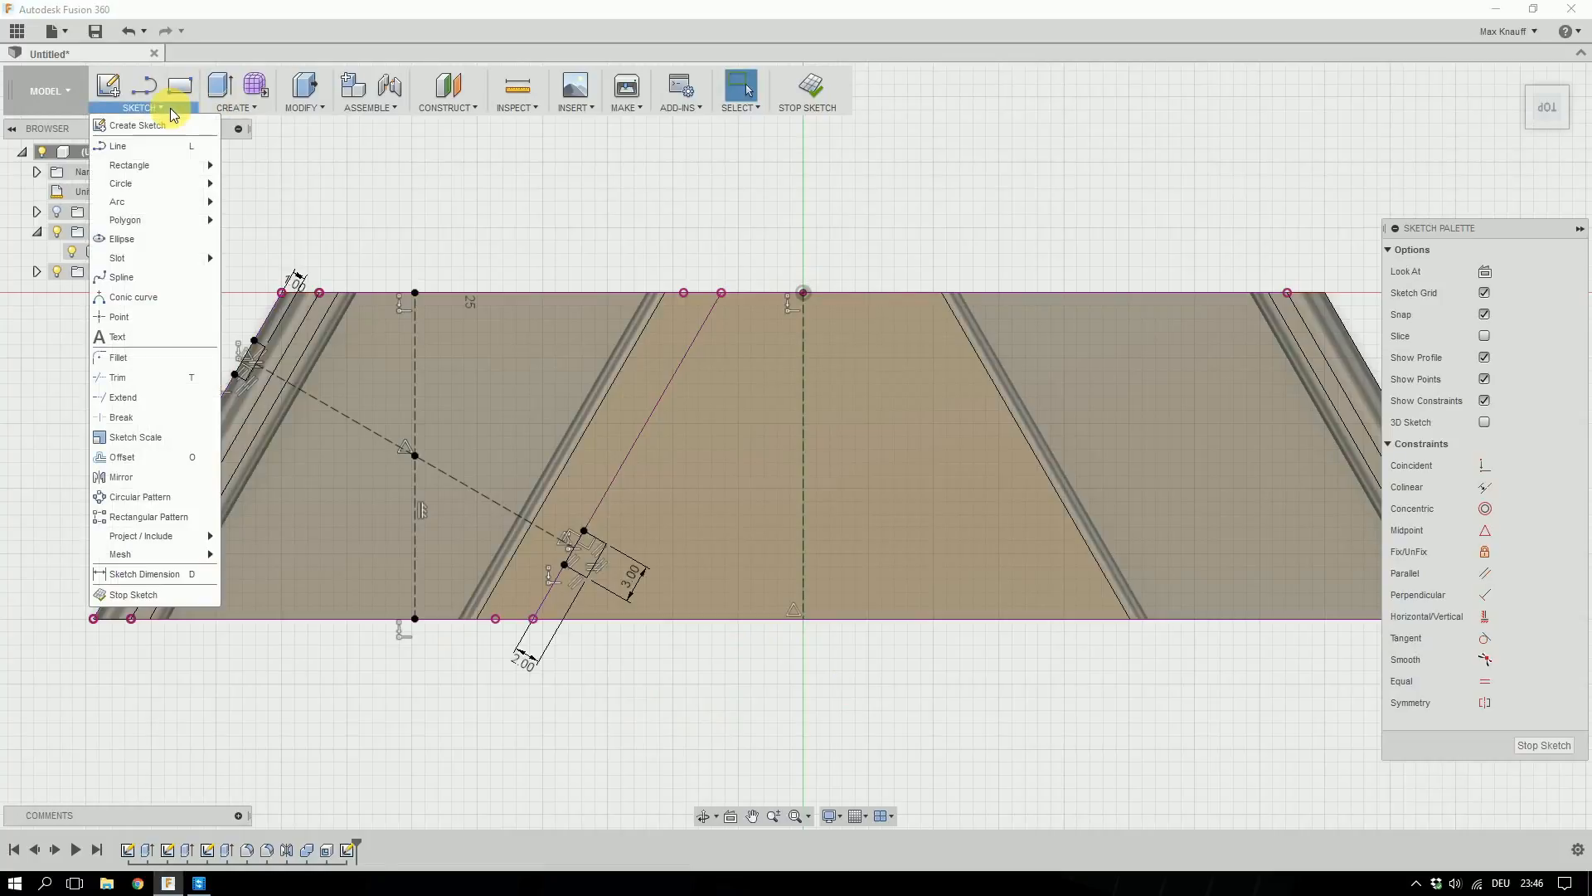
left_click(149, 479)
scroll(257, 358, "up", 1)
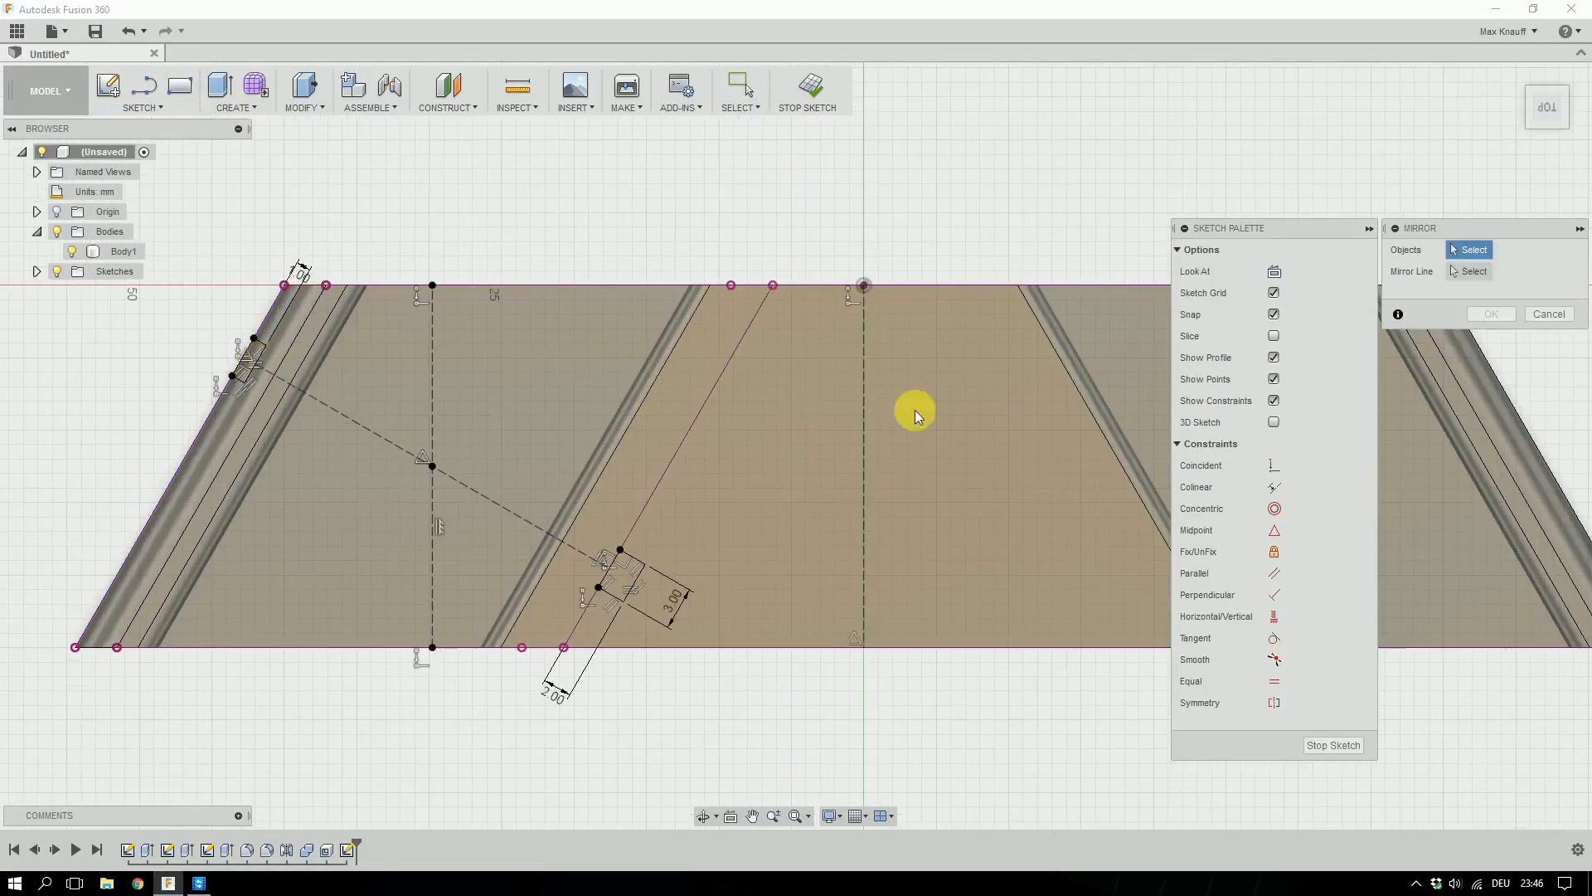
scroll(262, 356, "up", 2)
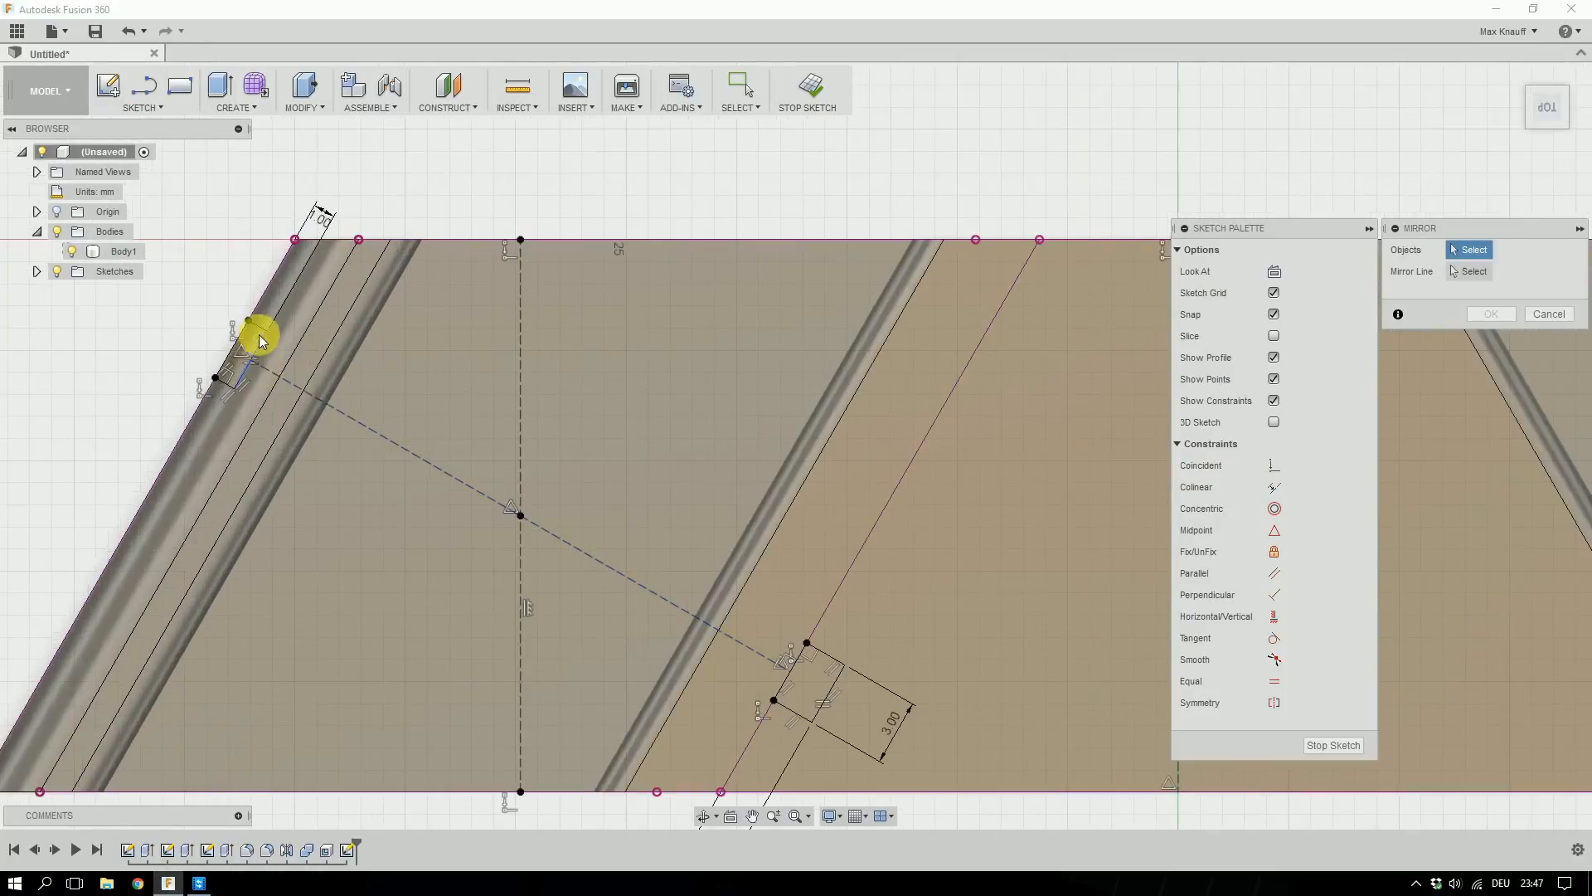
left_click(249, 340)
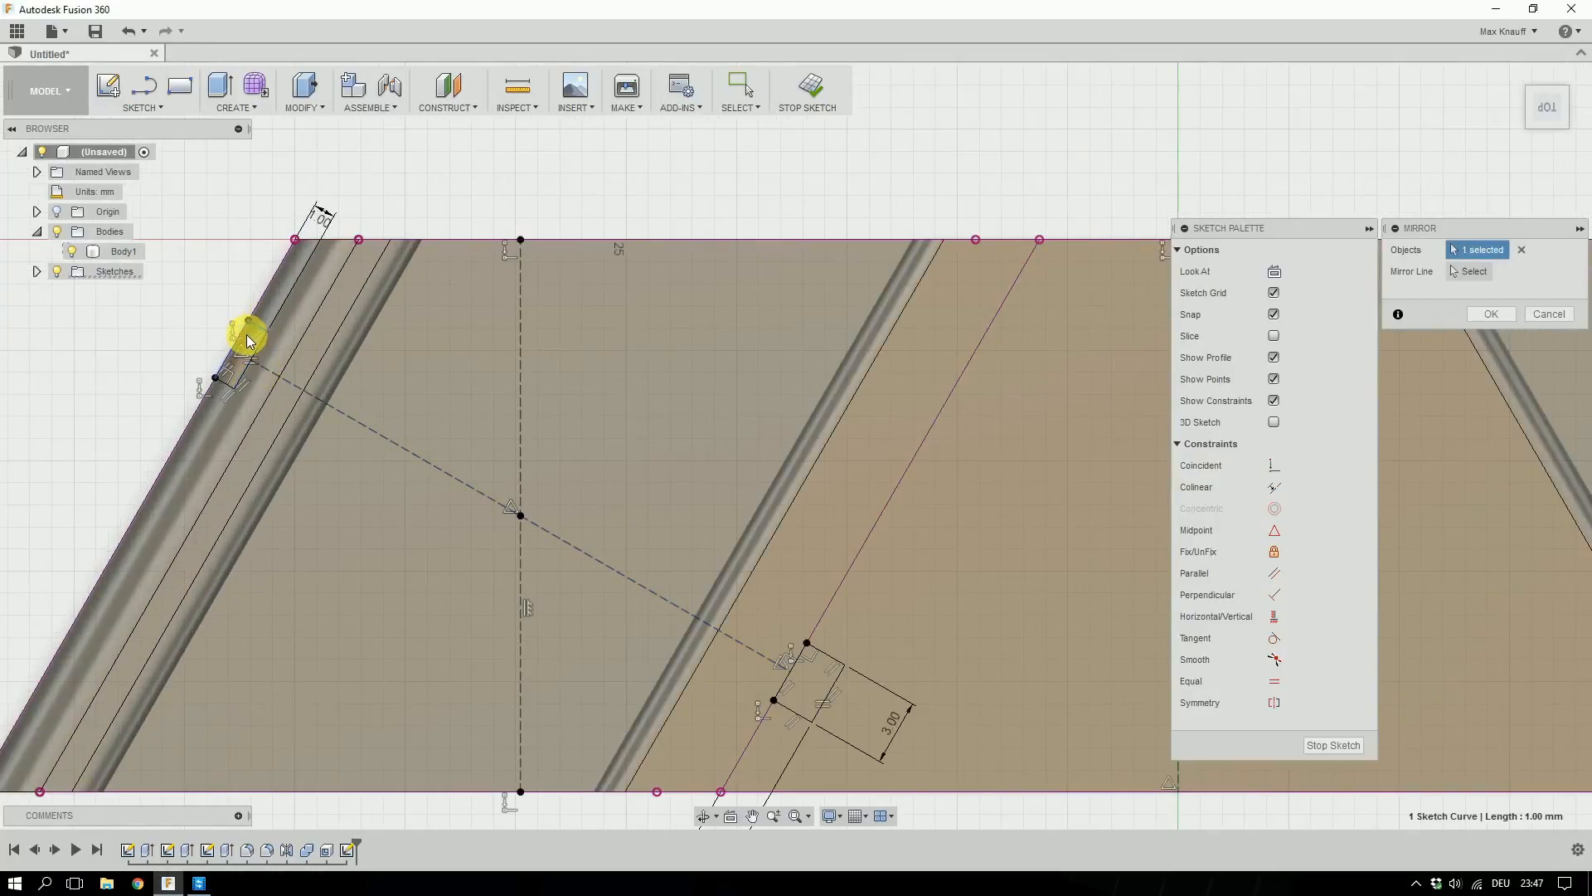
left_click(241, 335)
left_click(224, 383)
left_click(250, 356)
left_click(828, 654)
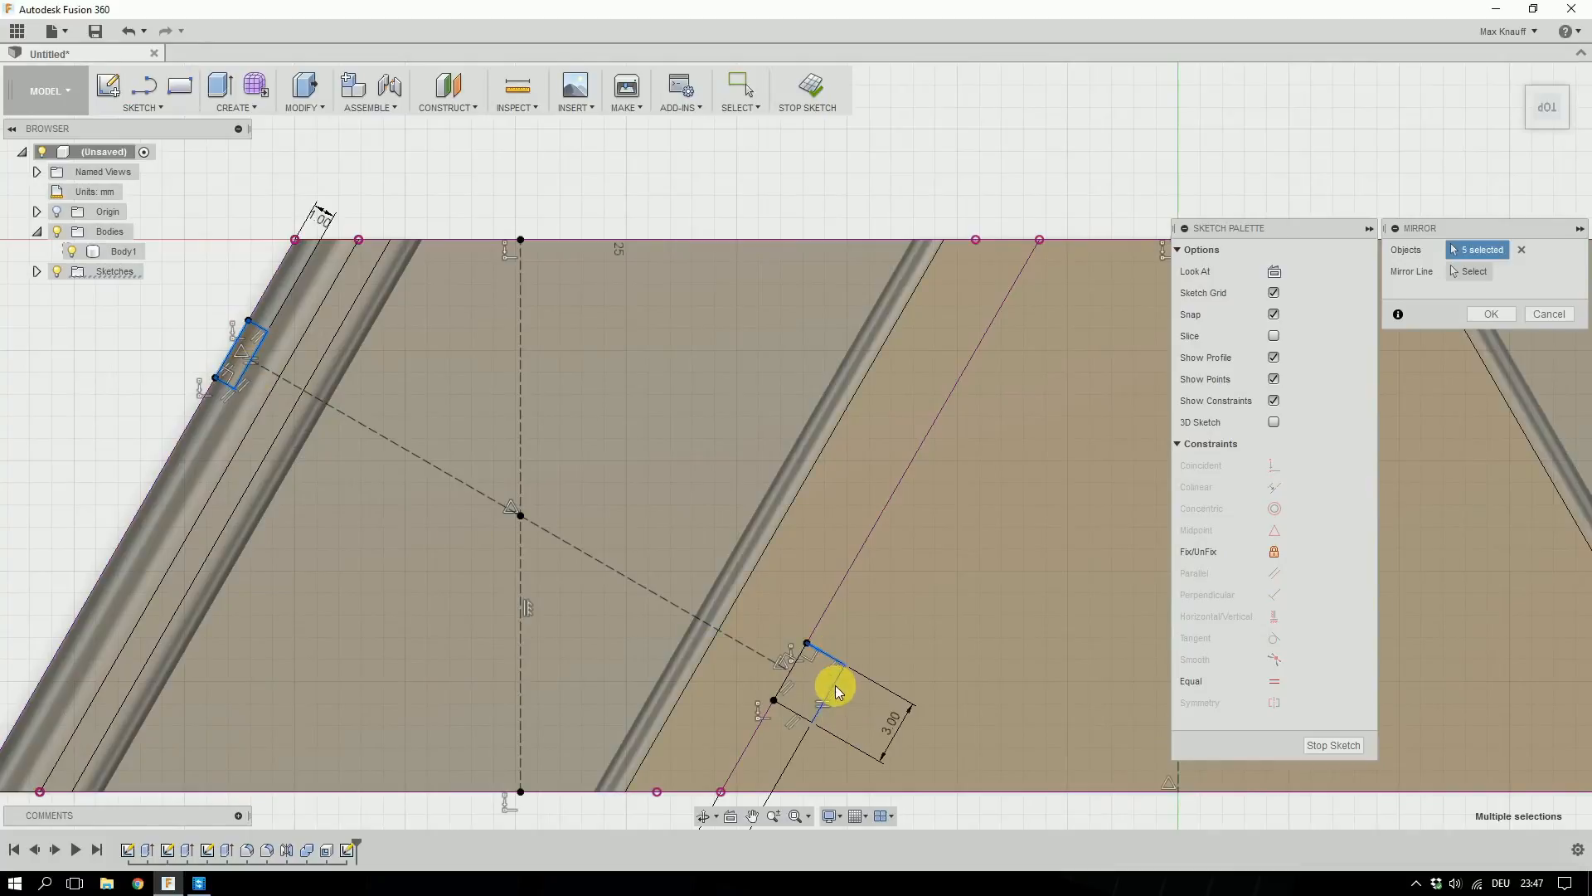
left_click(835, 685)
left_click(798, 713)
left_click(796, 662)
scroll(939, 543, "down", 2)
scroll(597, 458, "down", 2)
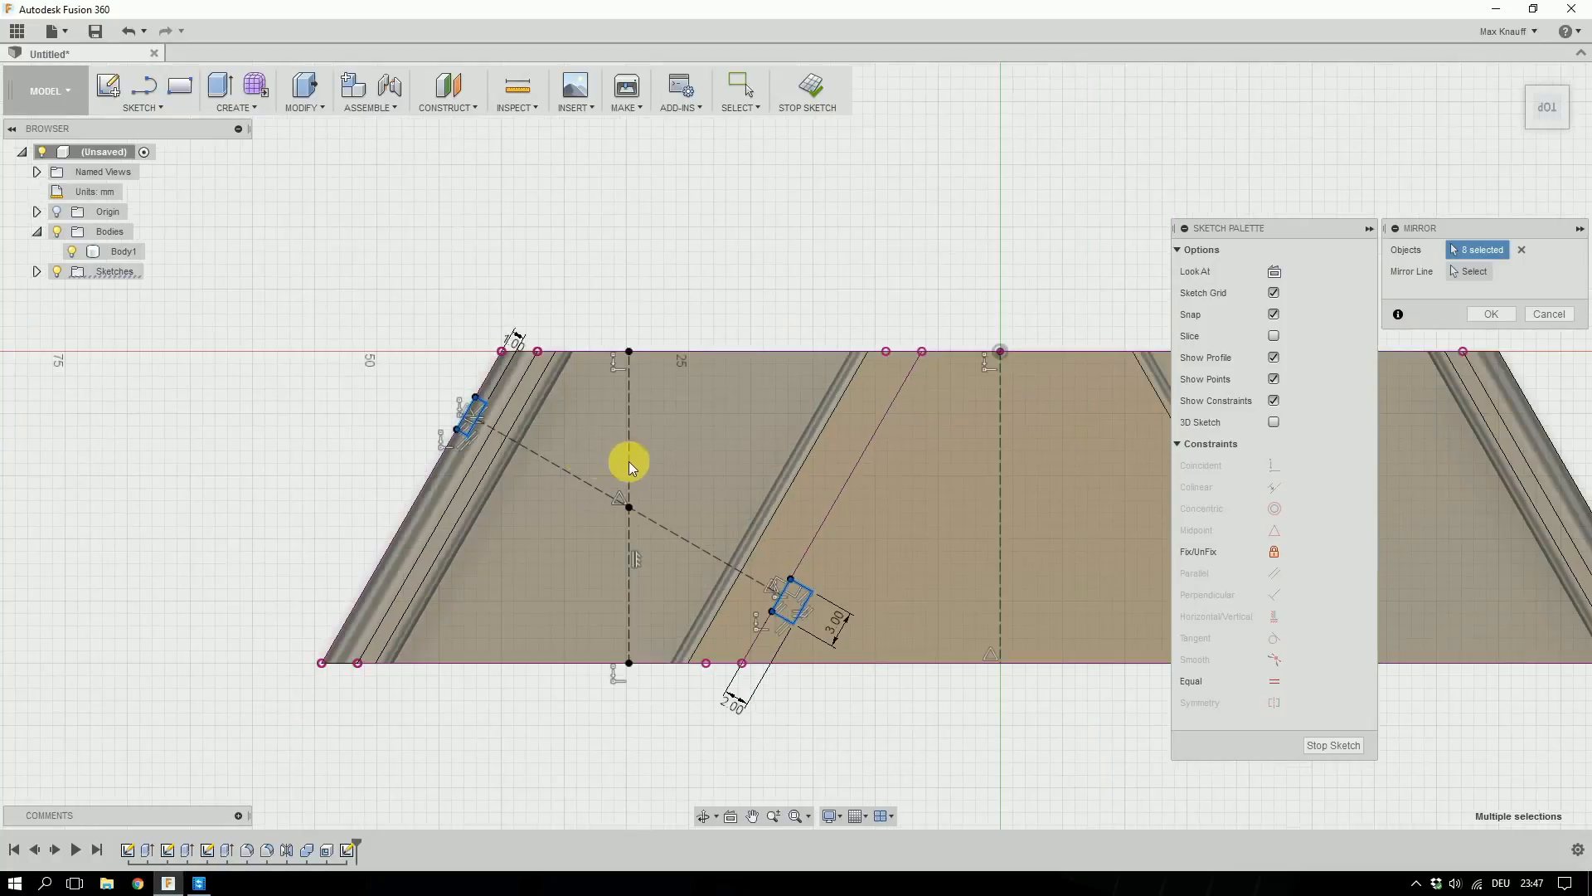
left_click(1480, 274)
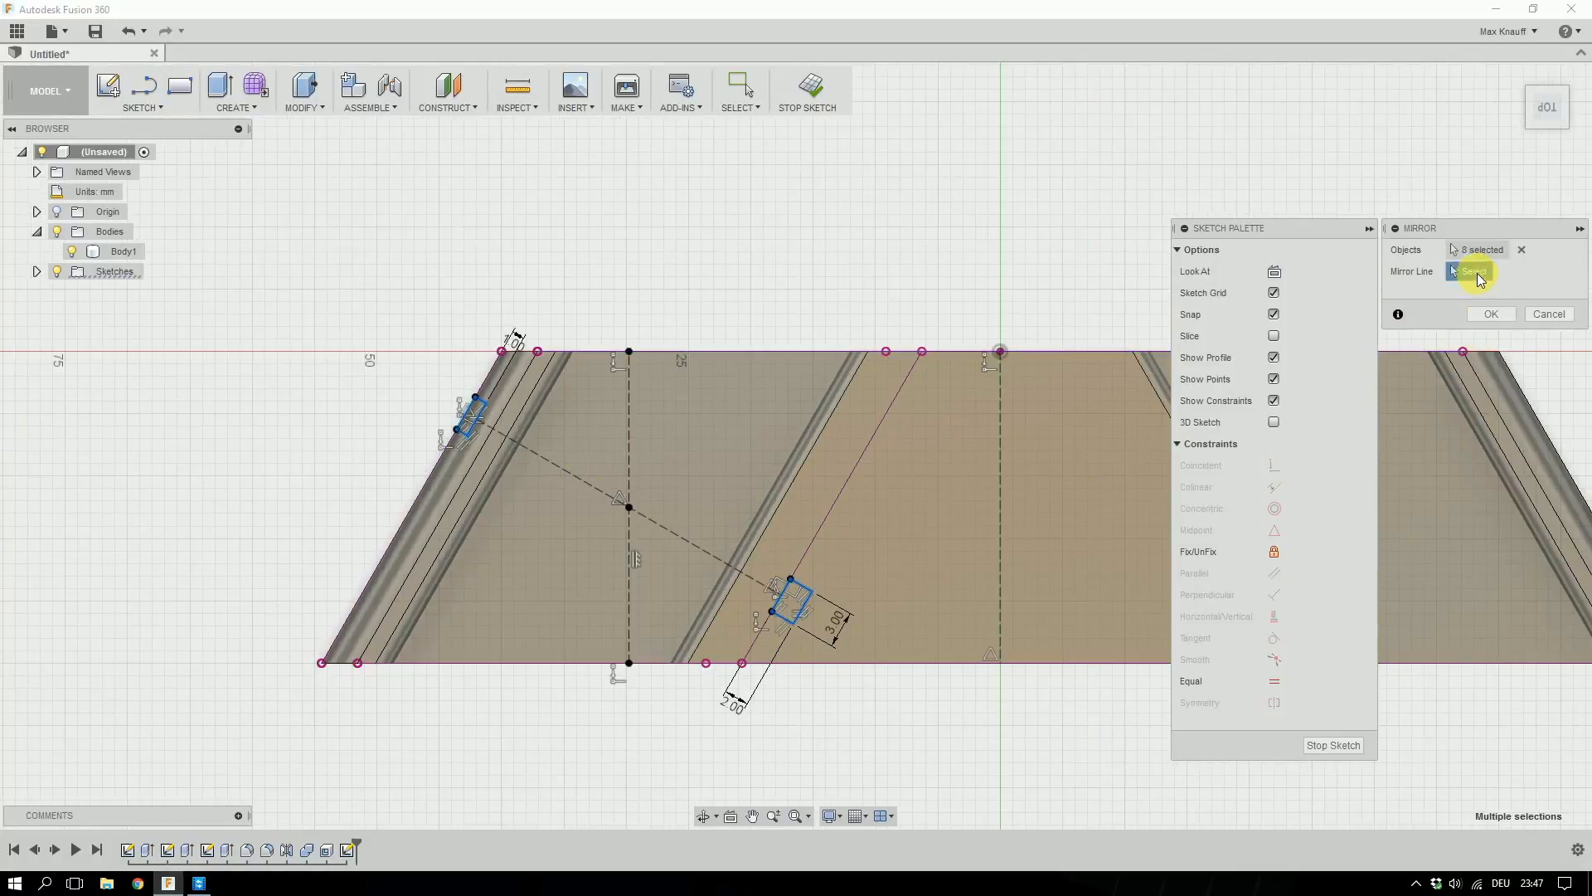
left_click(1000, 448)
middle_click_drag(1119, 262, 722, 260)
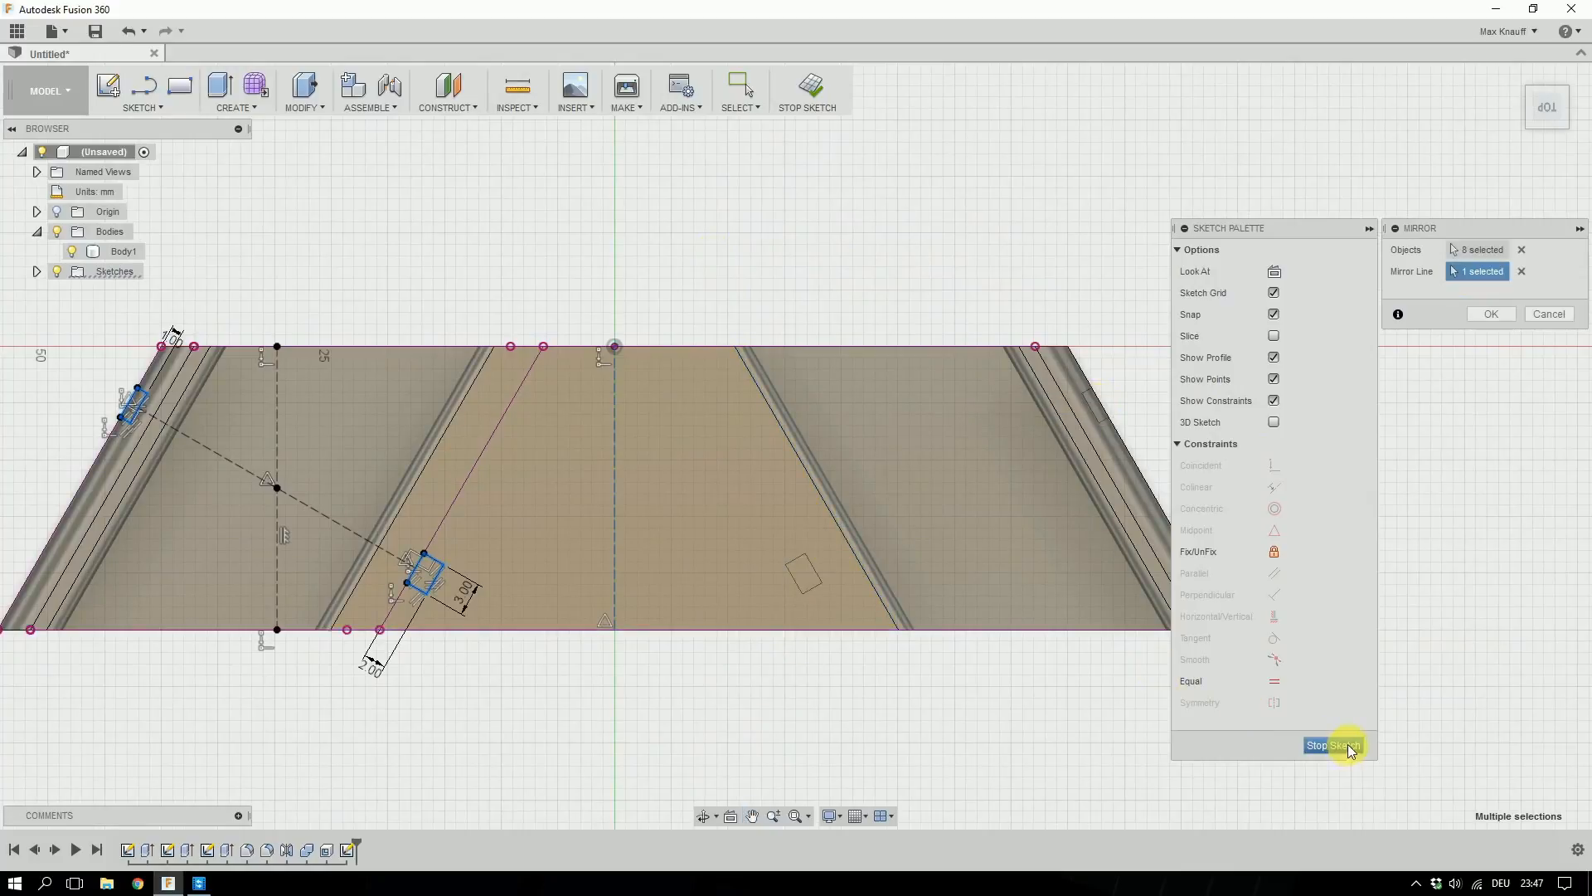
left_click(1493, 314)
left_click(1563, 757)
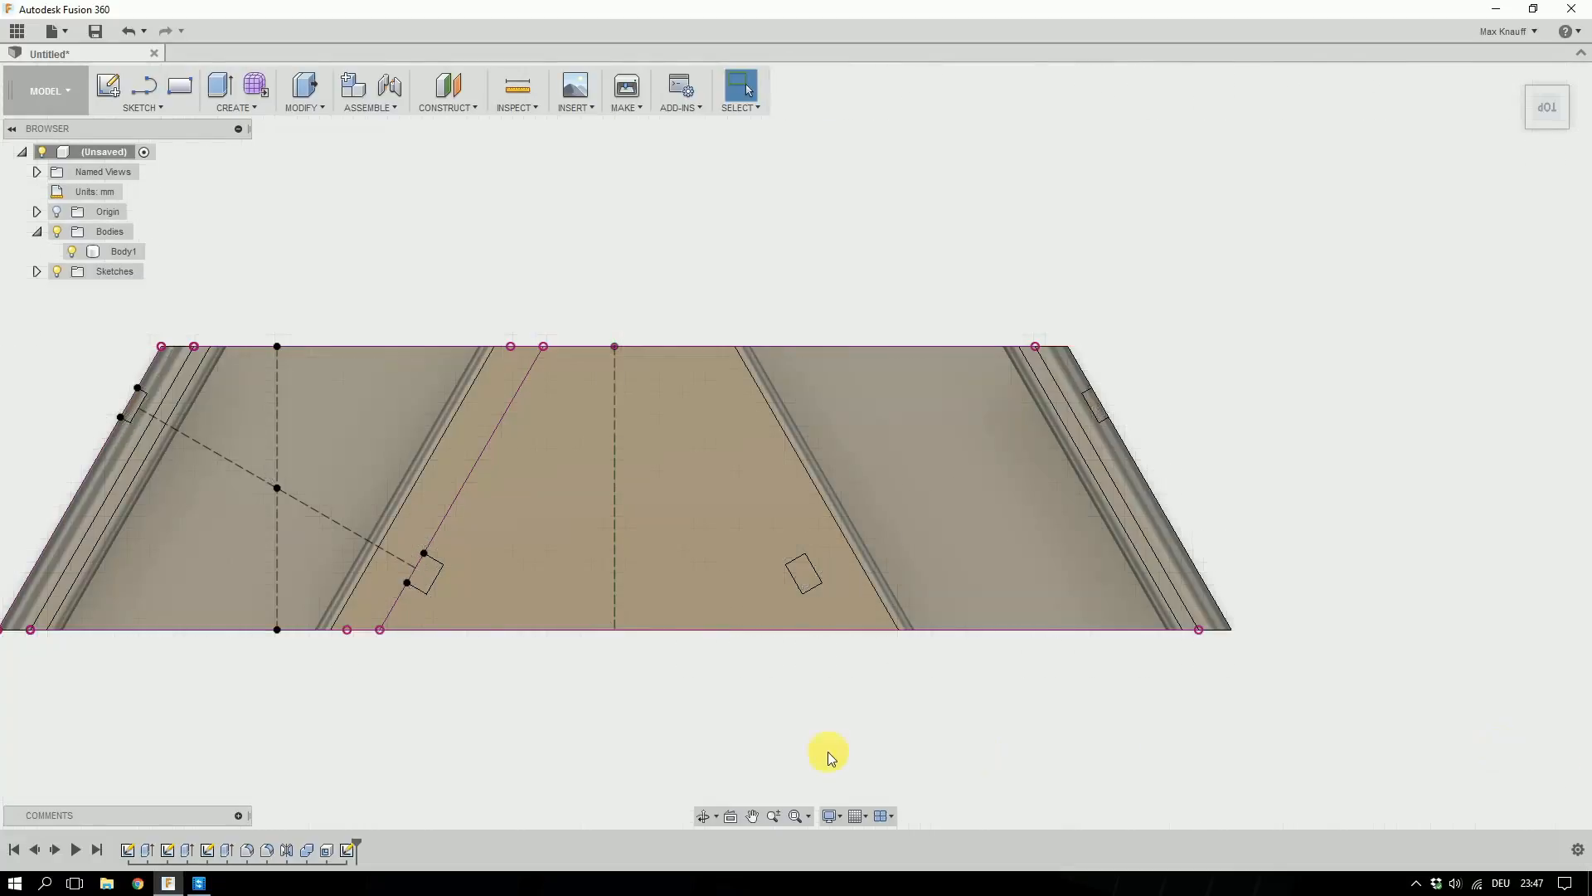
Extrude the four small rectangle profiles down through the holder as a cut with the extent set to All.
middle_click_drag(721, 757, 725, 714, "shift")
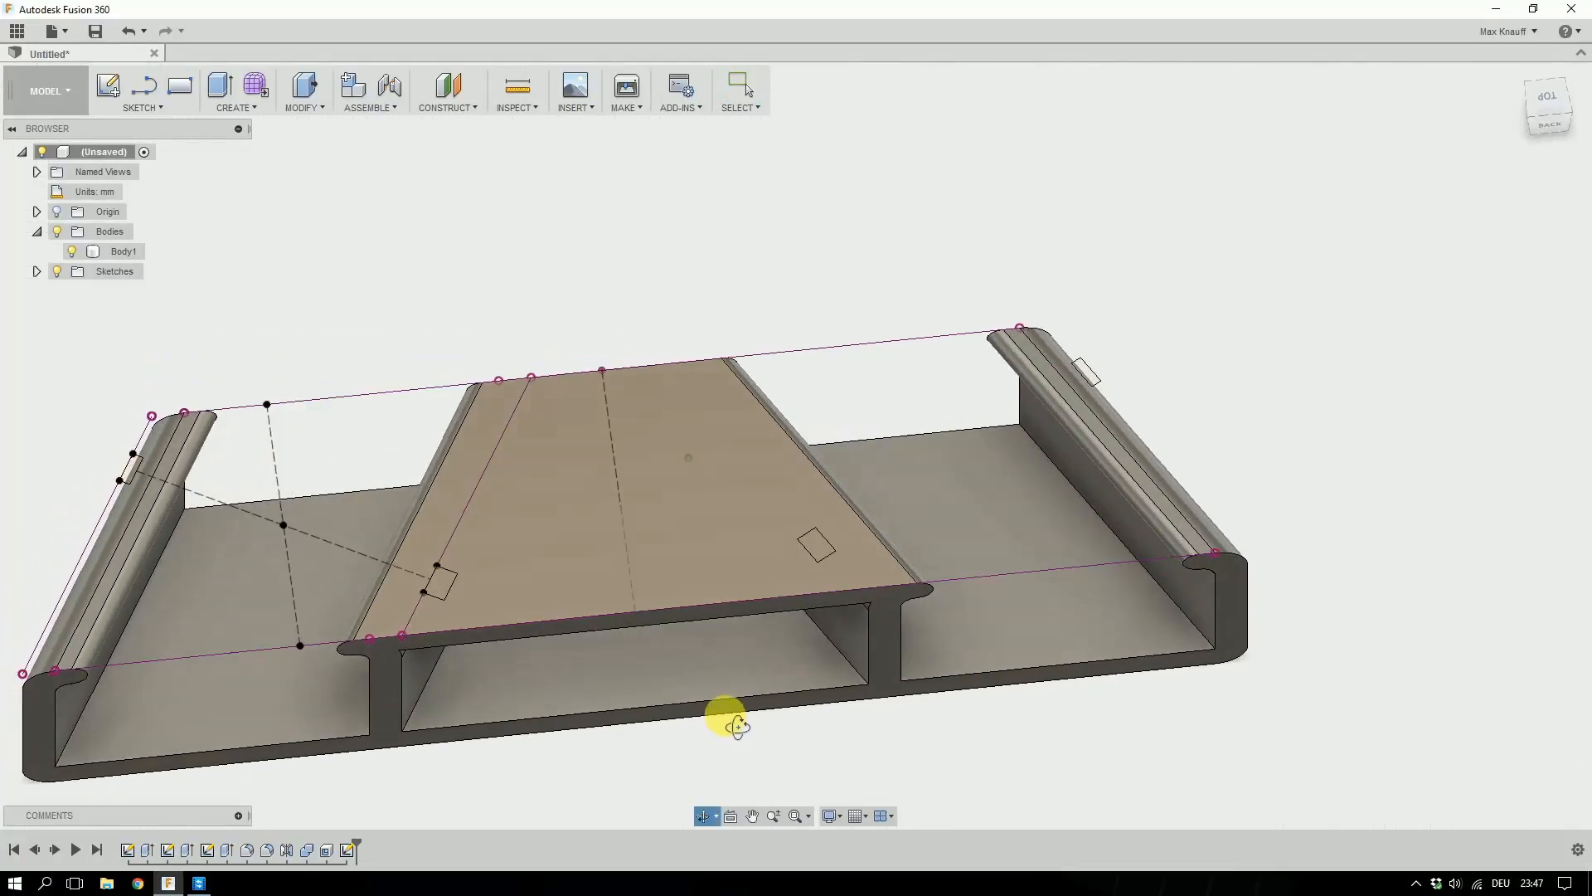
key("q")
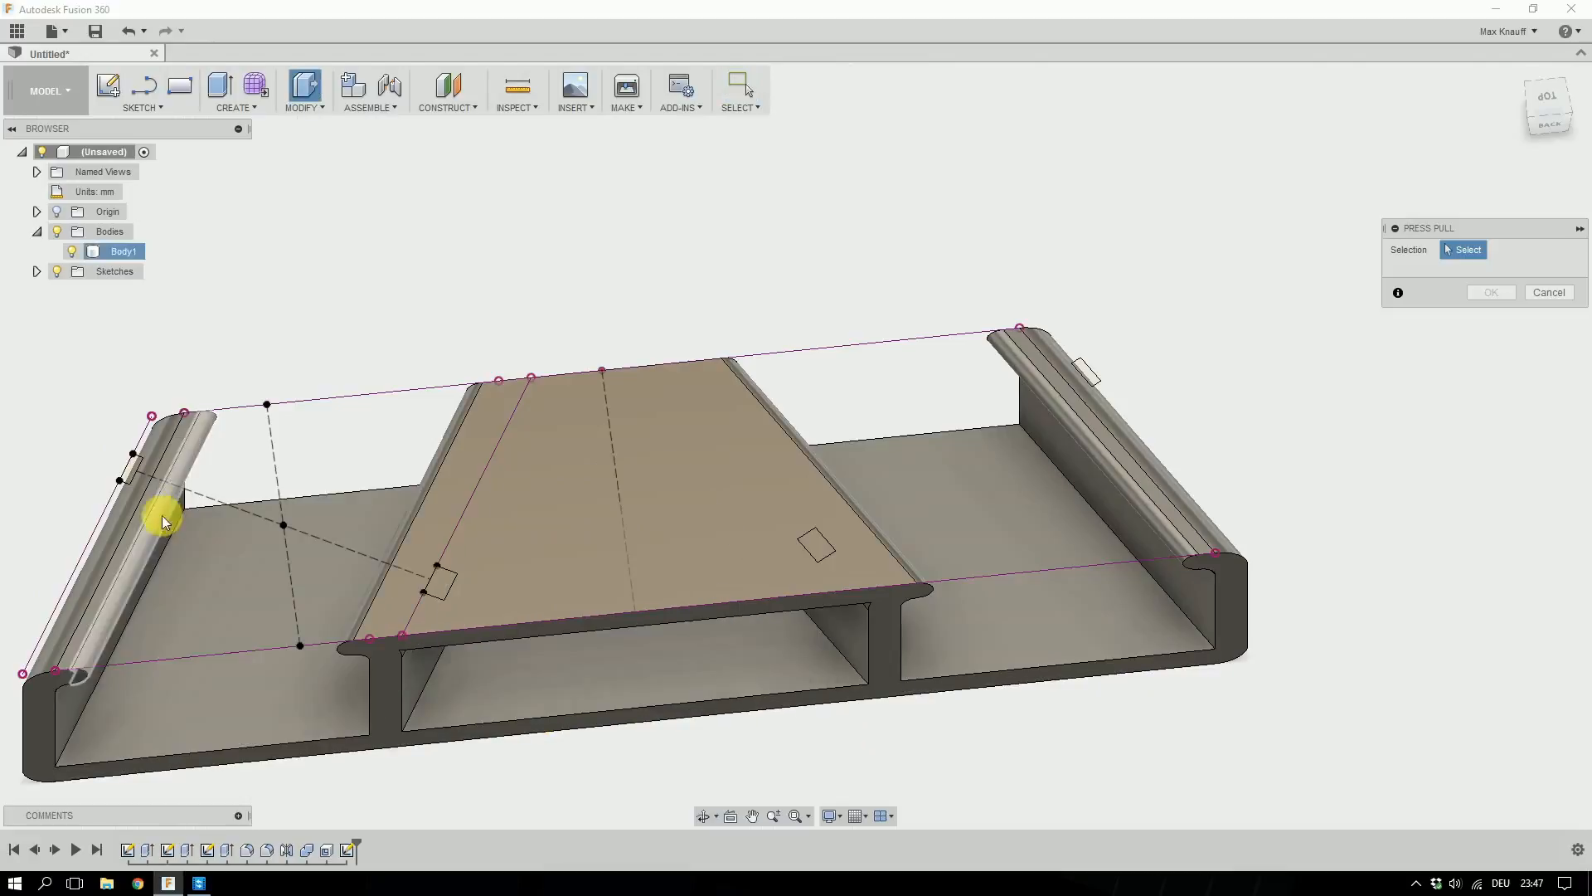
left_click(133, 473)
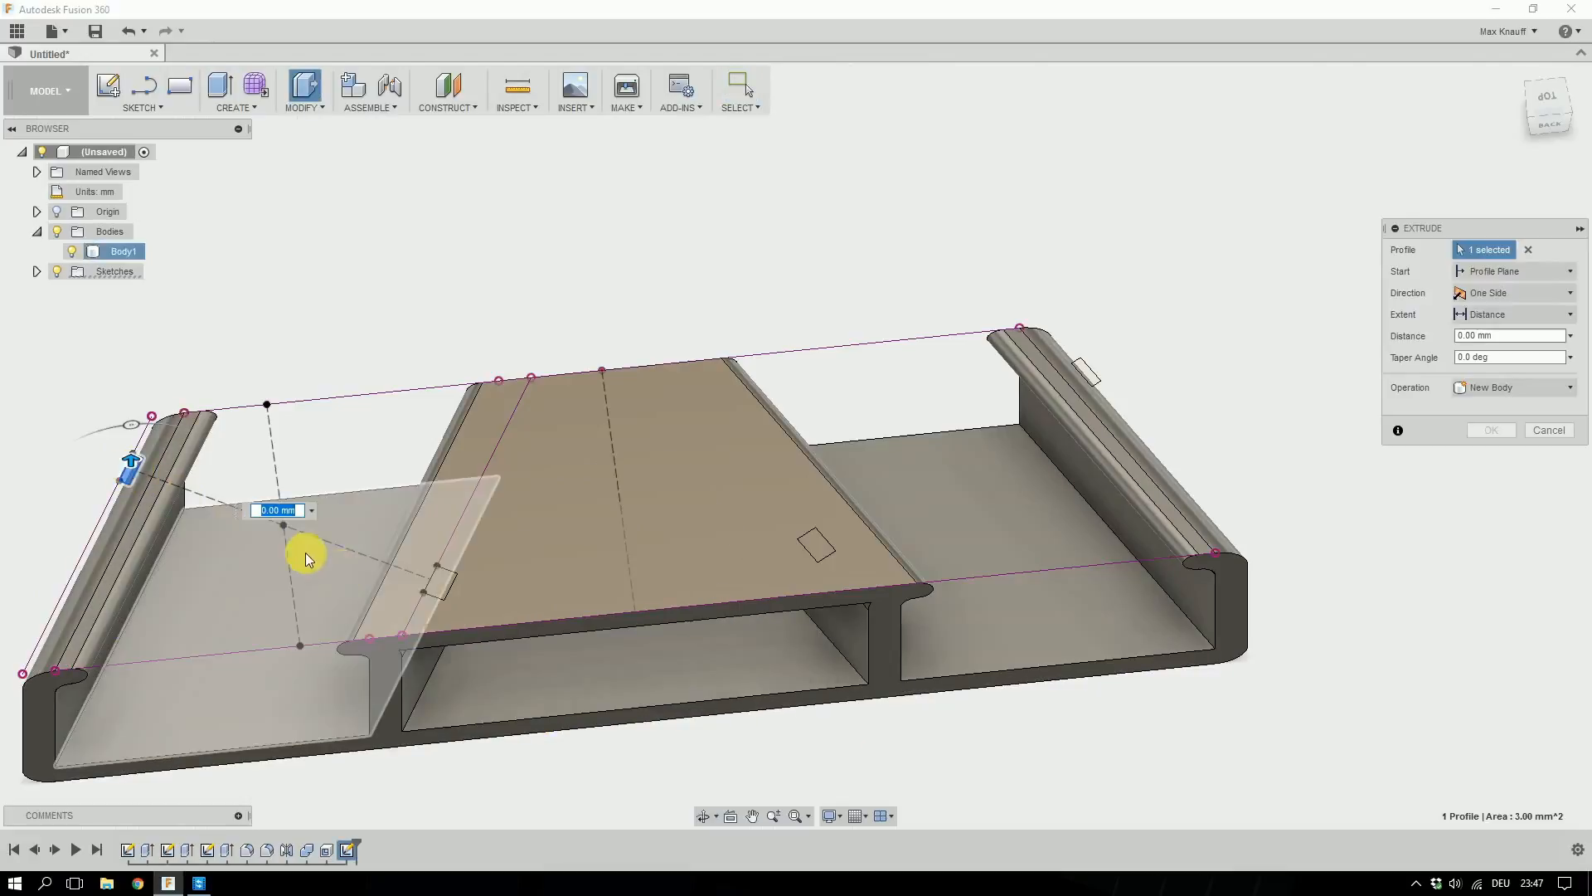
left_click(446, 586)
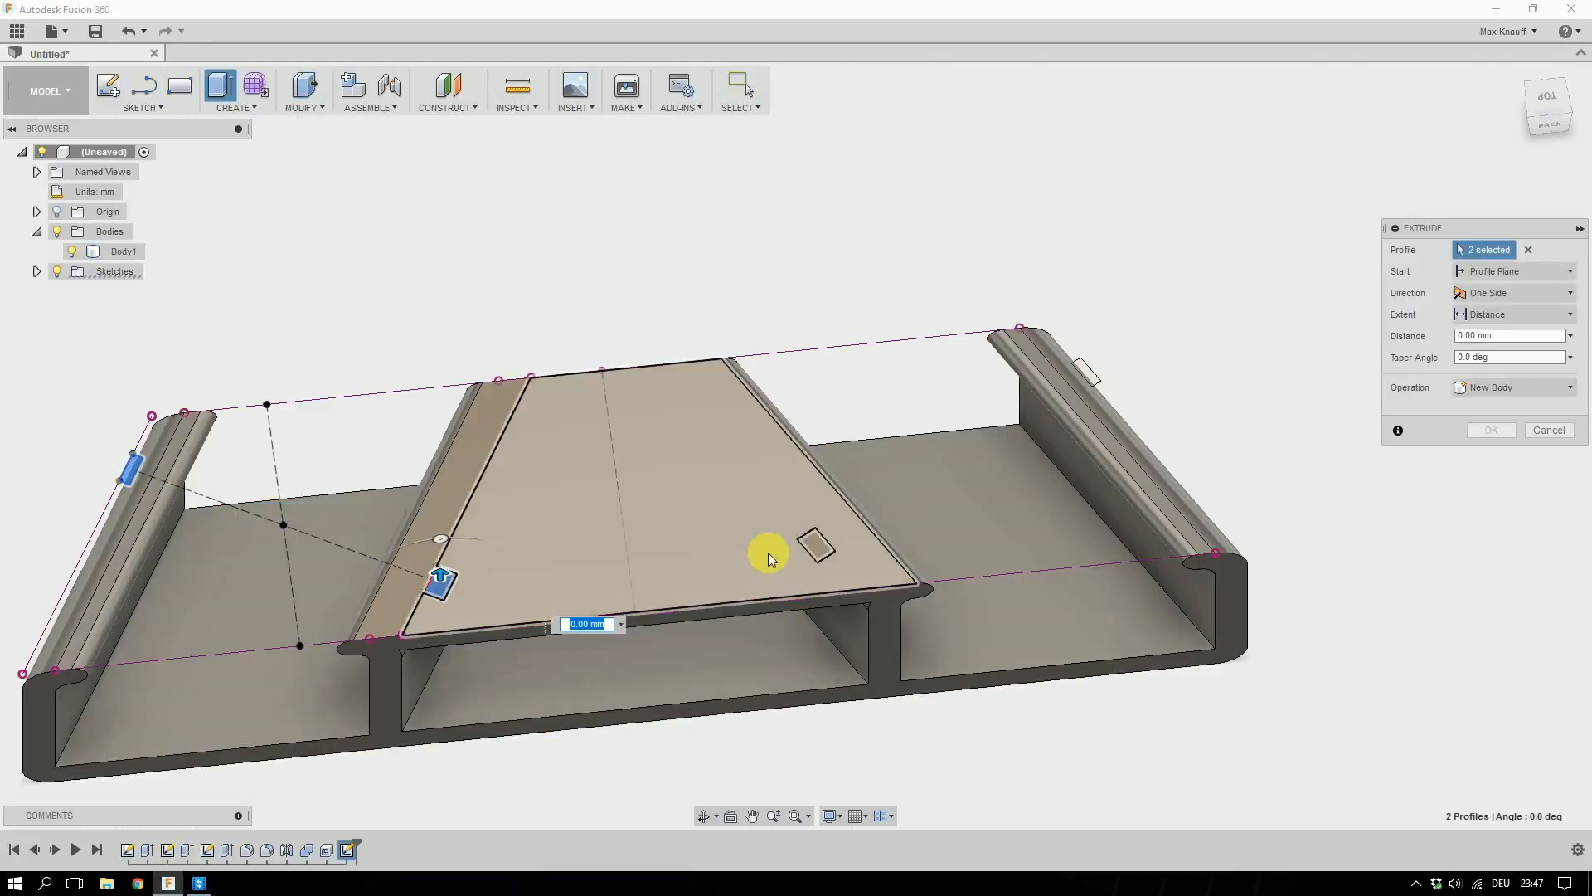
left_click(817, 546)
left_click(1085, 376)
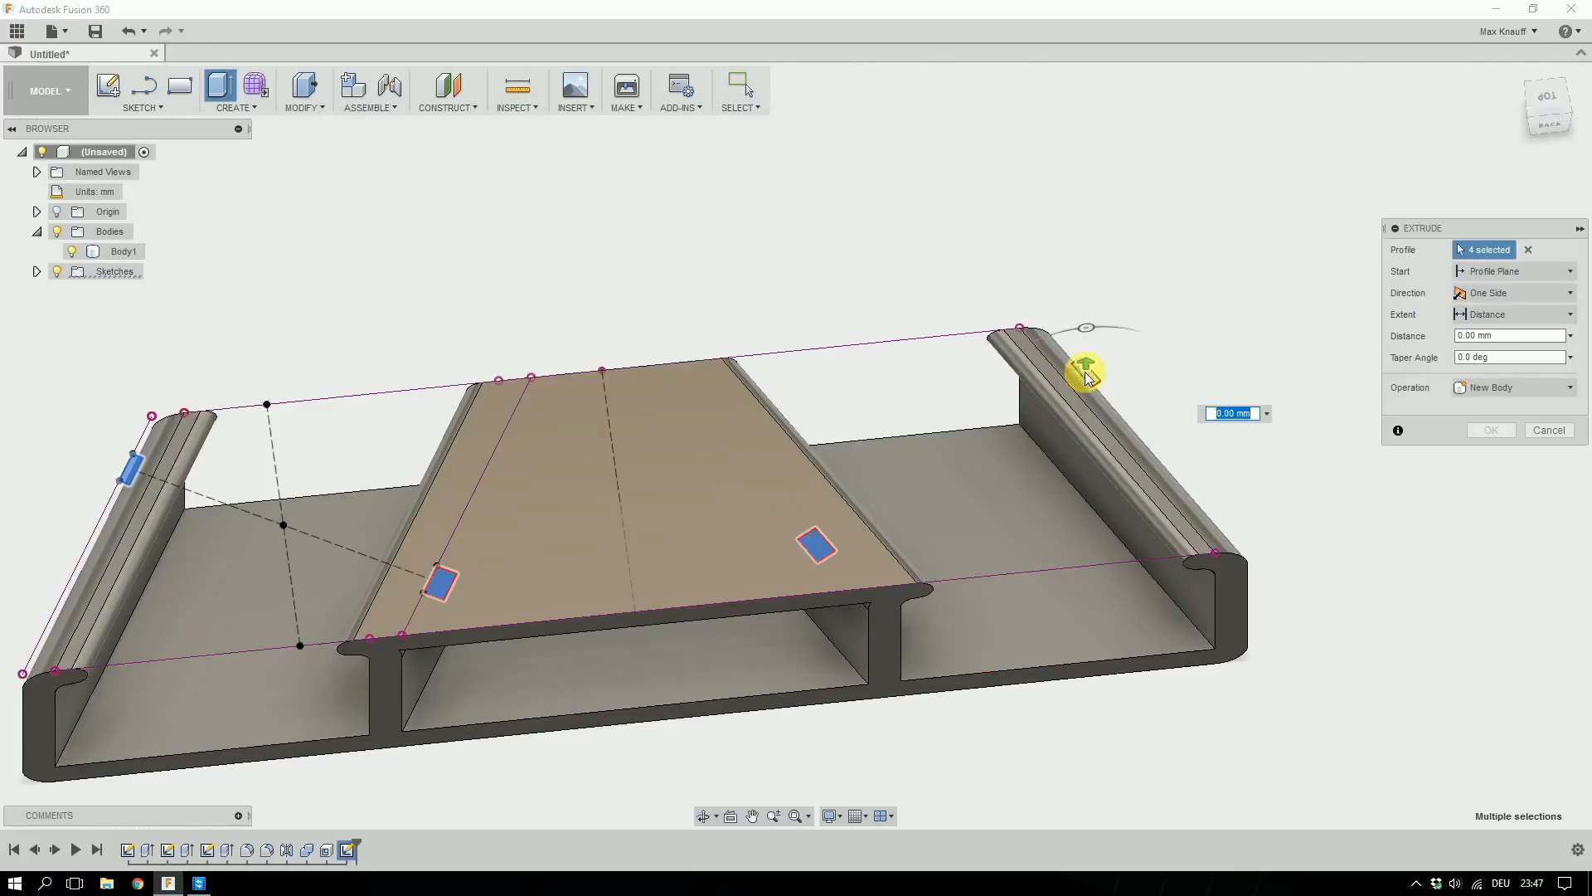
left_click_drag(1099, 384, 1087, 530)
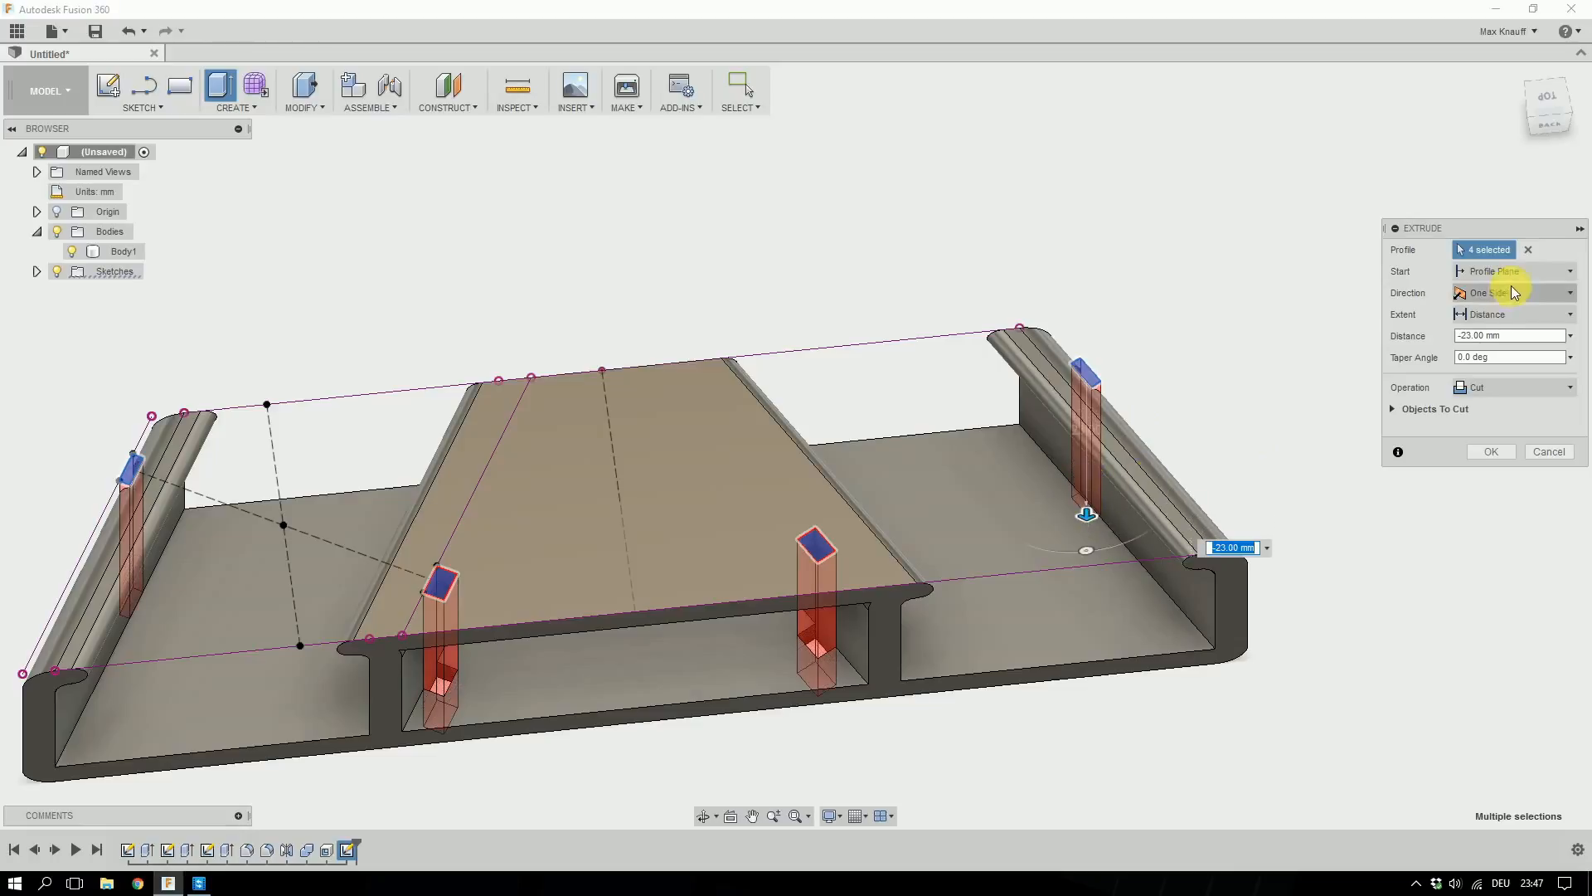
left_click(1509, 314)
left_click(1487, 375)
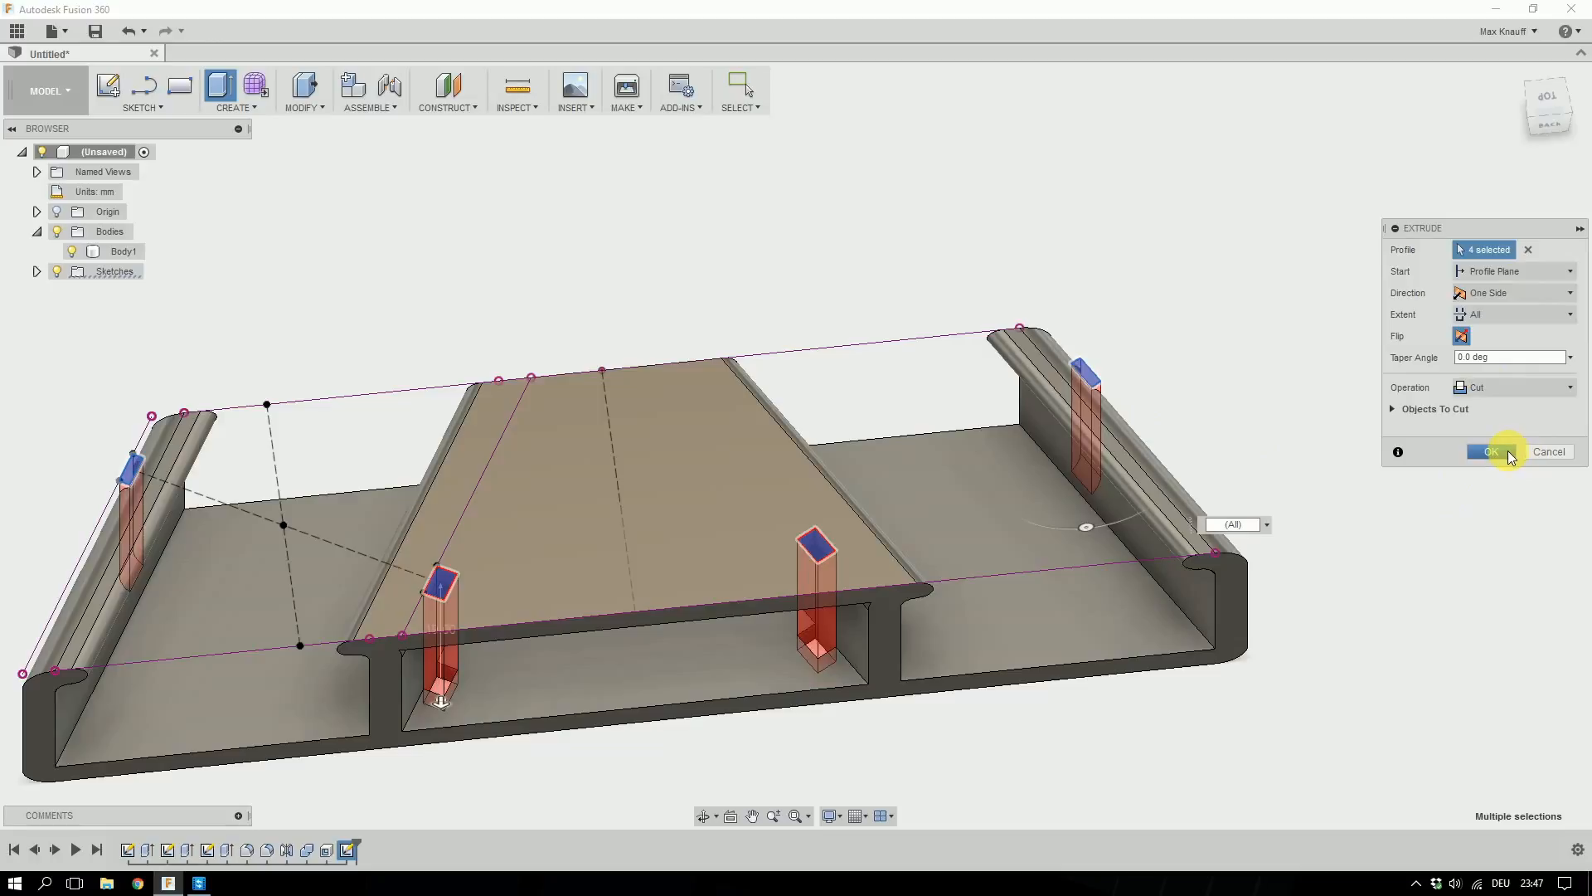
left_click(1508, 450)
Fillet the four edges of the two central slots, on the underside and on the central block's top, with a 2.5 mm radius.
middle_click_drag(953, 763, 847, 606, "shift")
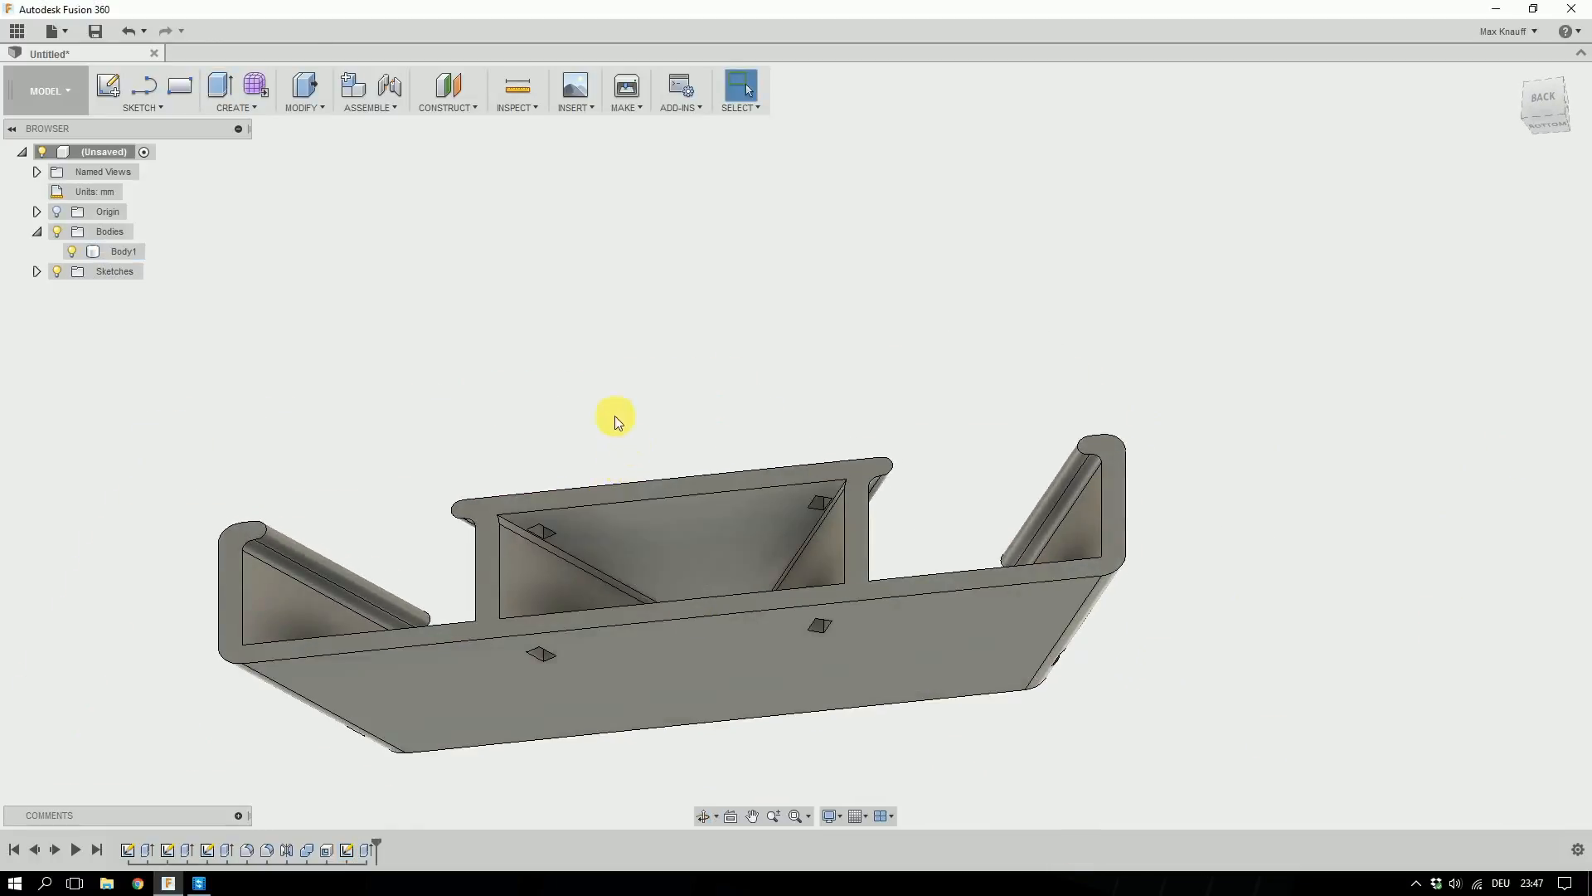
left_click(535, 655)
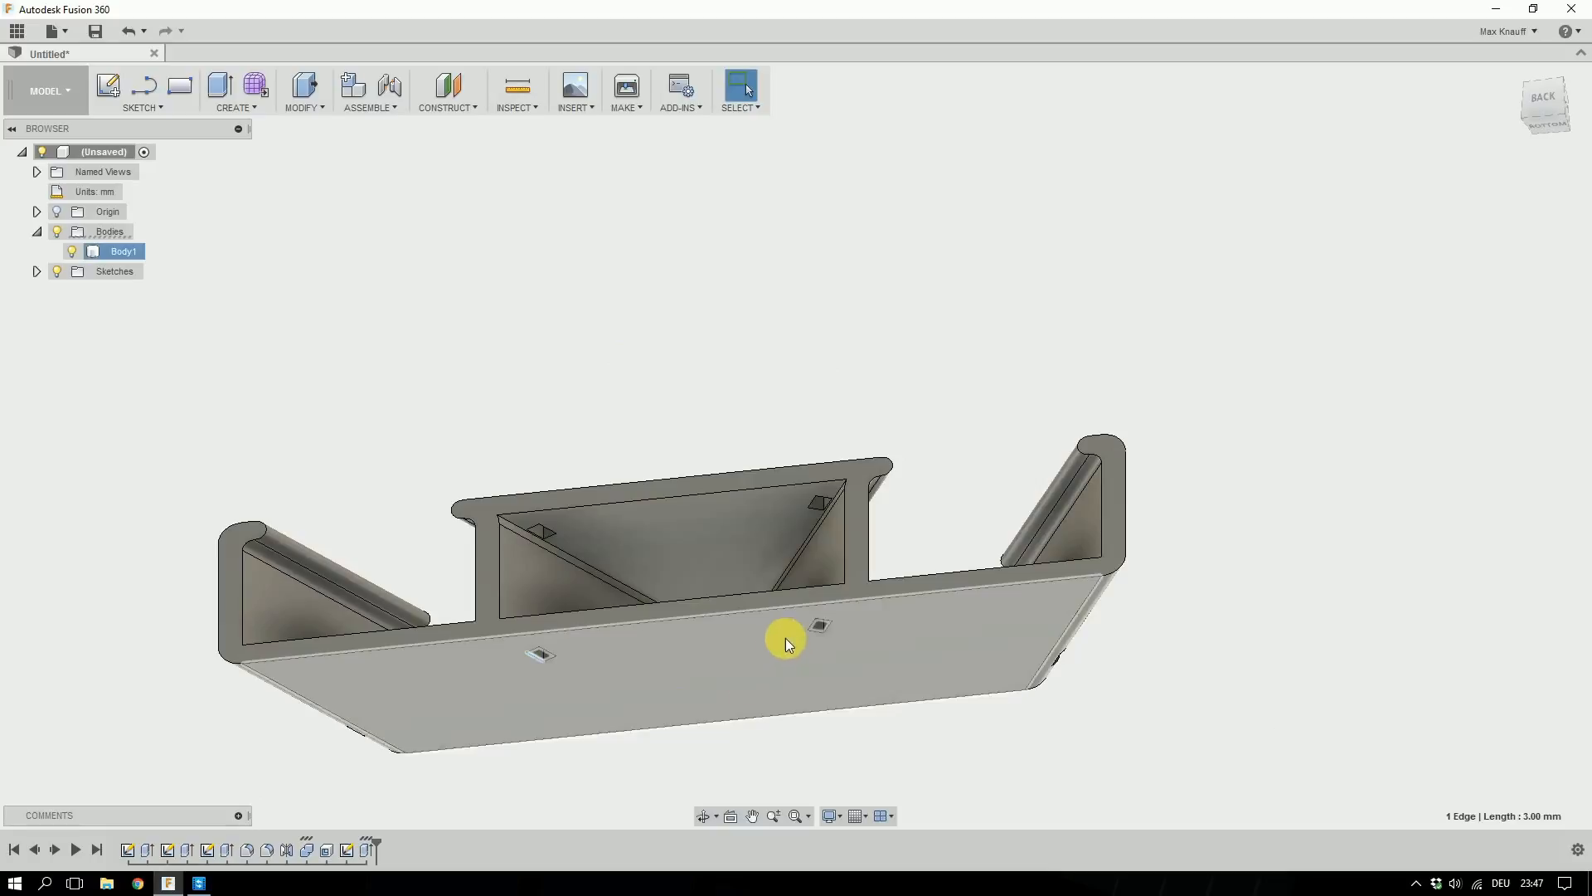
left_click(863, 365)
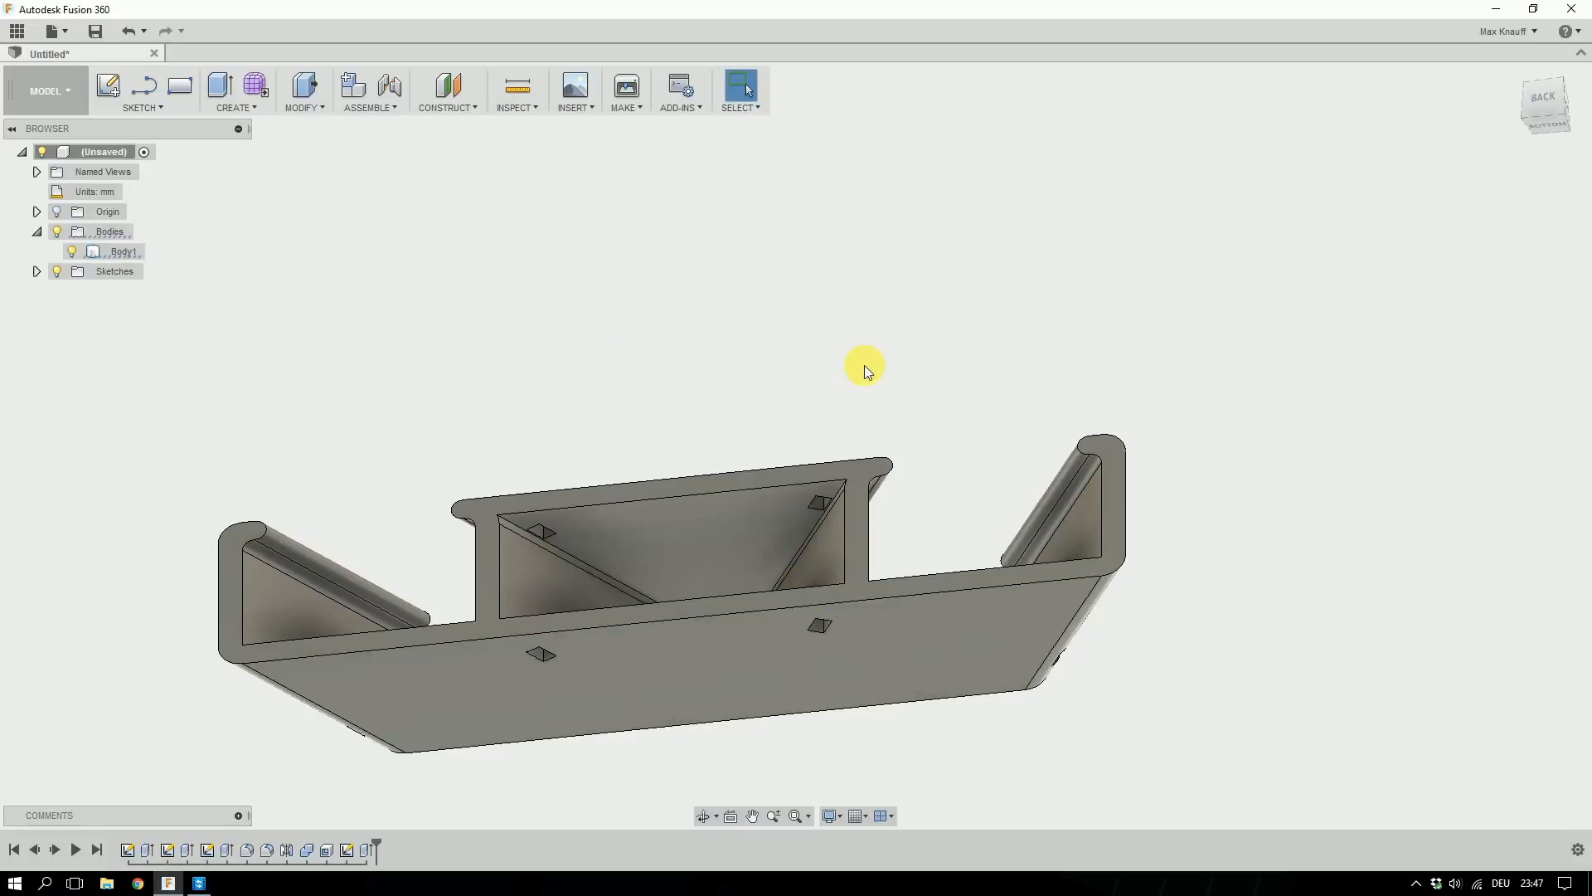
key("f")
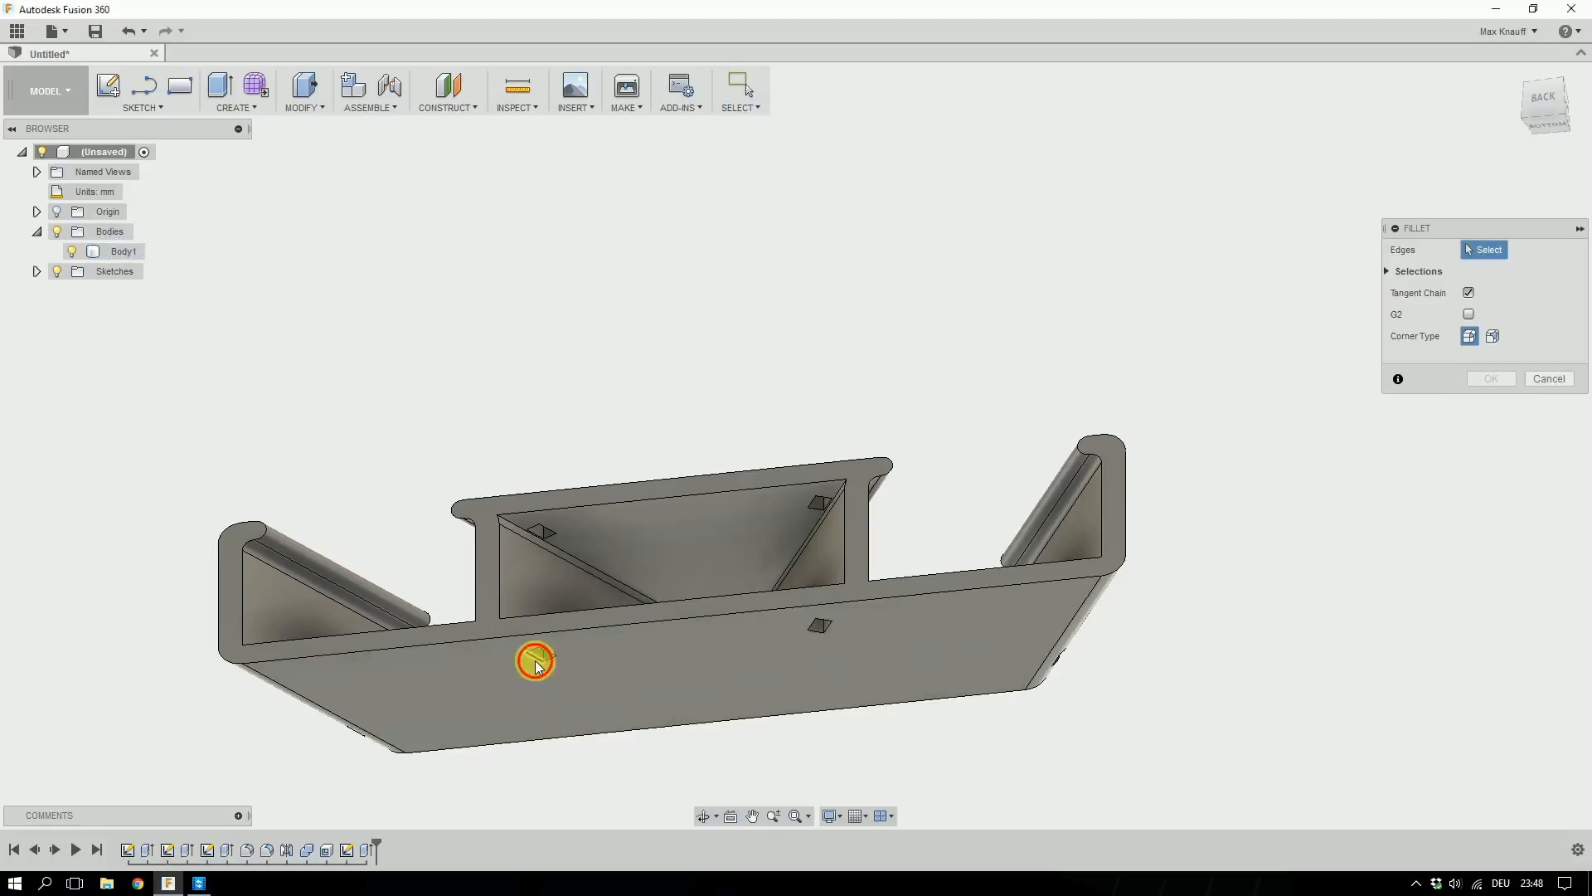
left_click(535, 660)
left_click(829, 629)
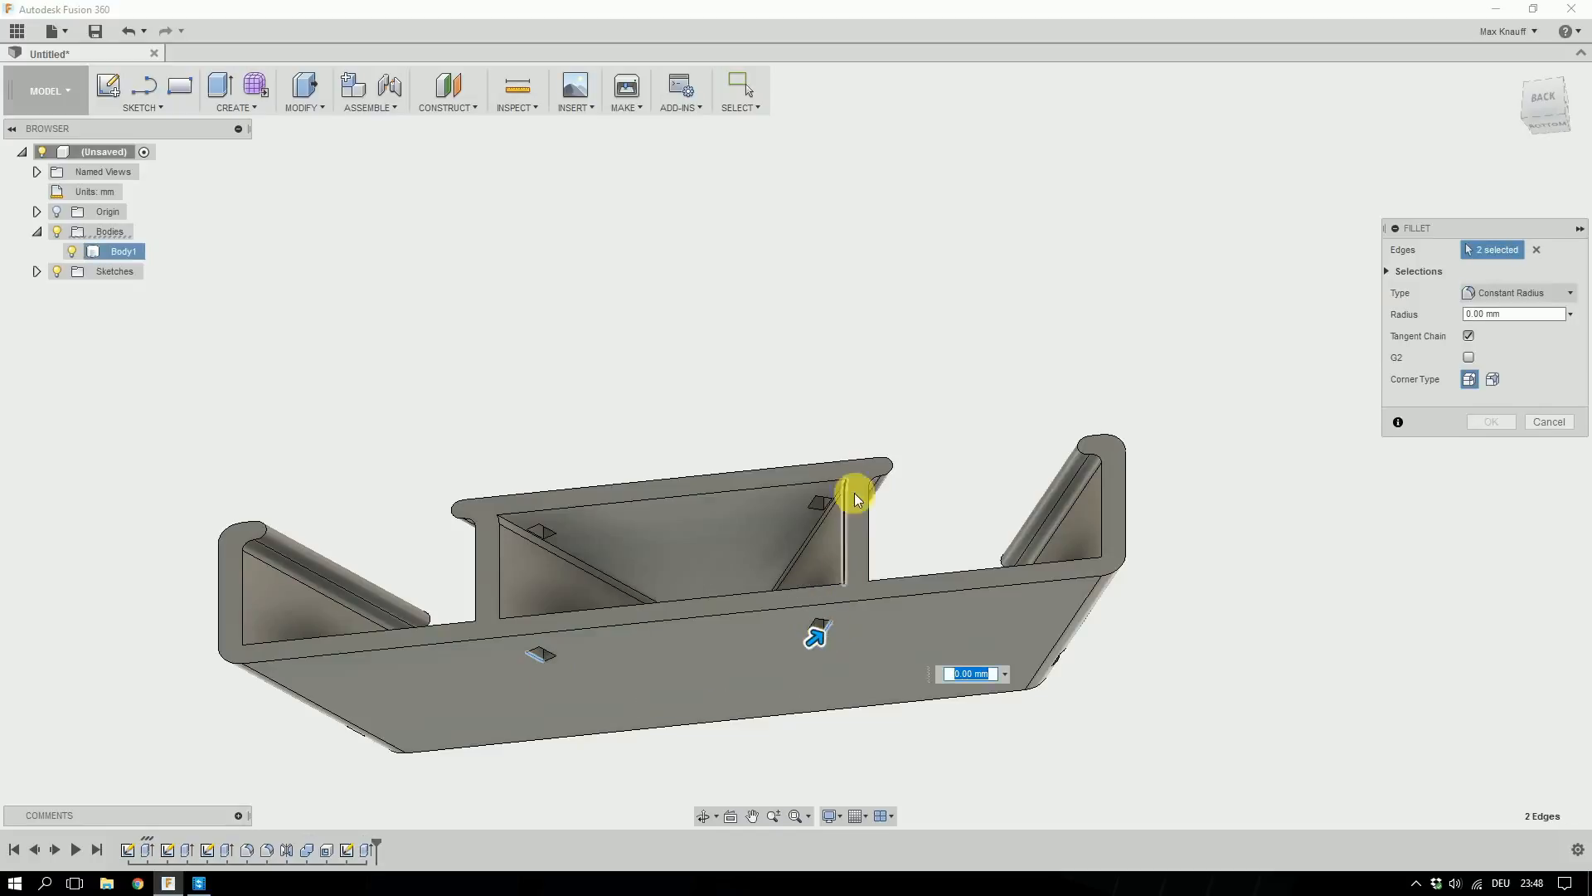
middle_click_drag(828, 345, 578, 554, "shift")
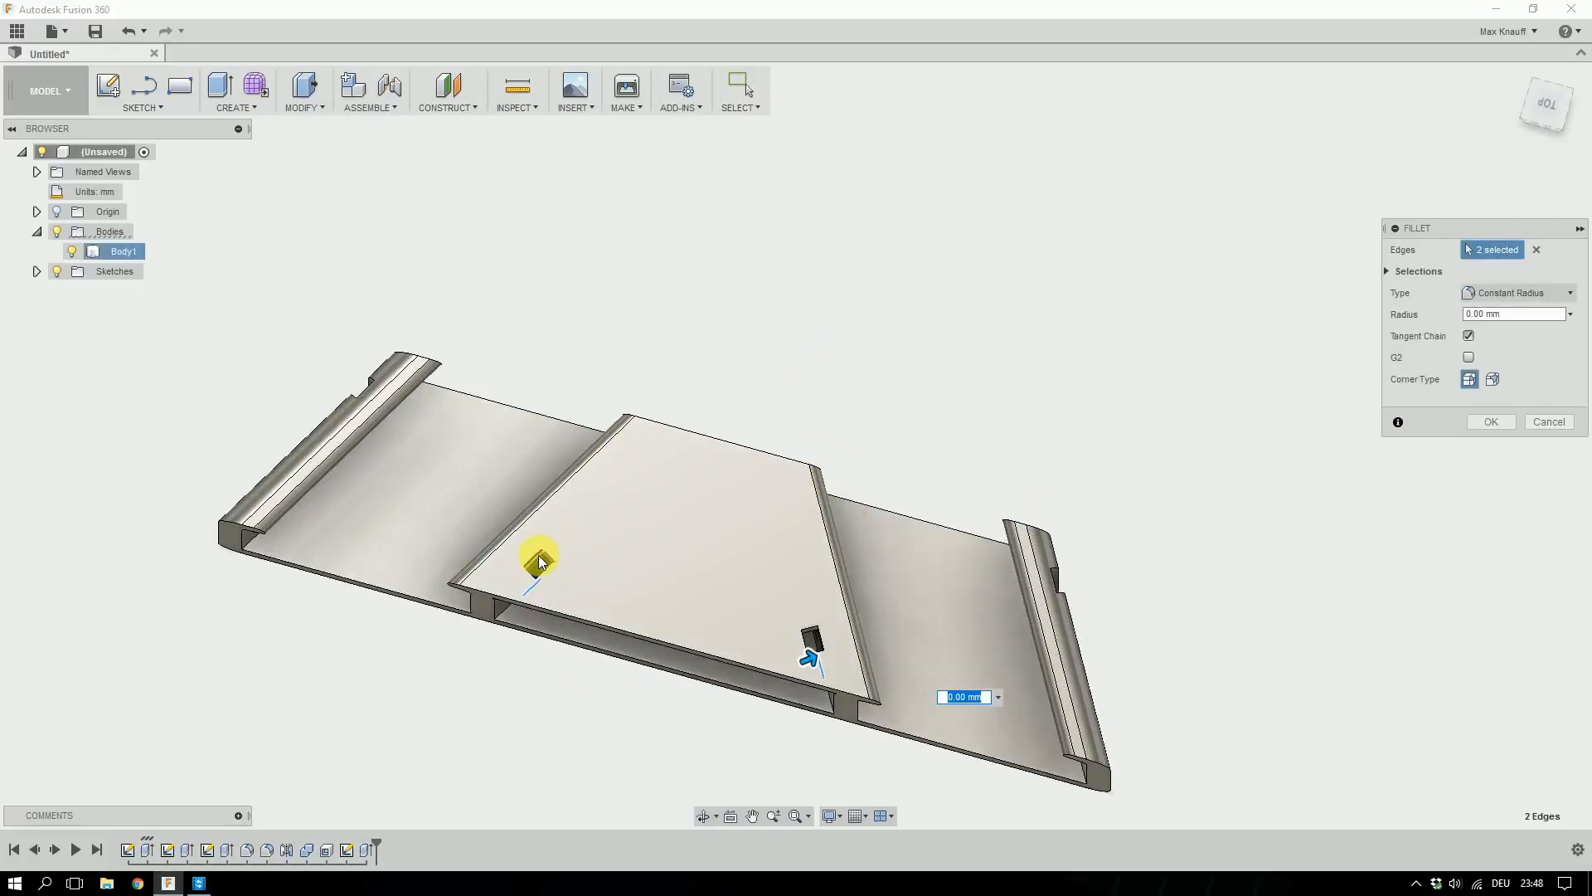
left_click(540, 560)
left_click(816, 637)
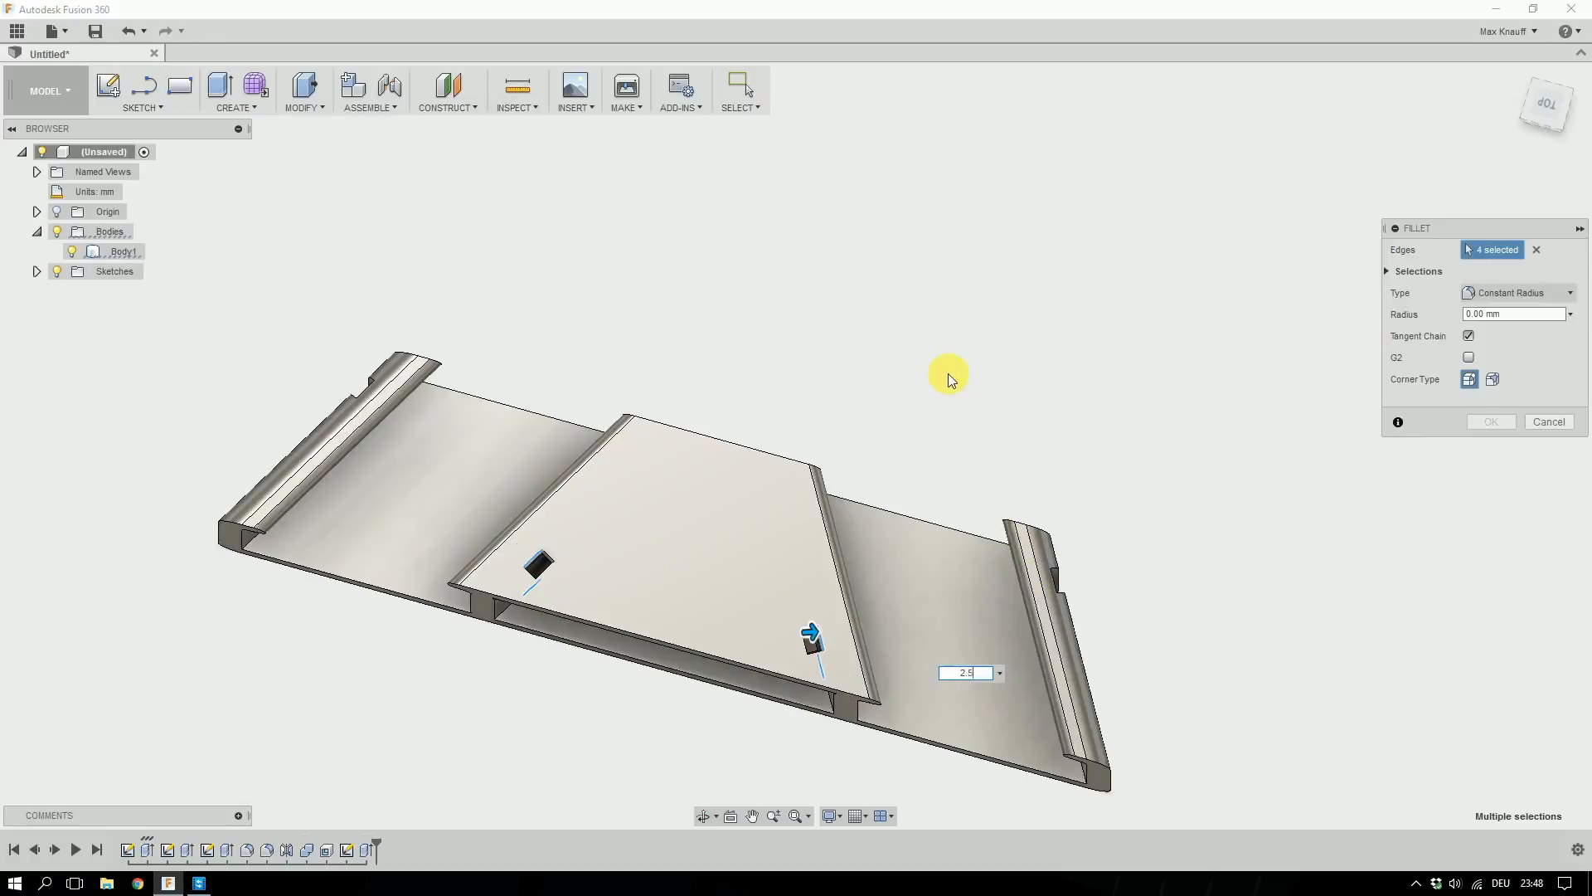
key("Escape")
middle_click_drag(1005, 406, 1023, 309, "shift")
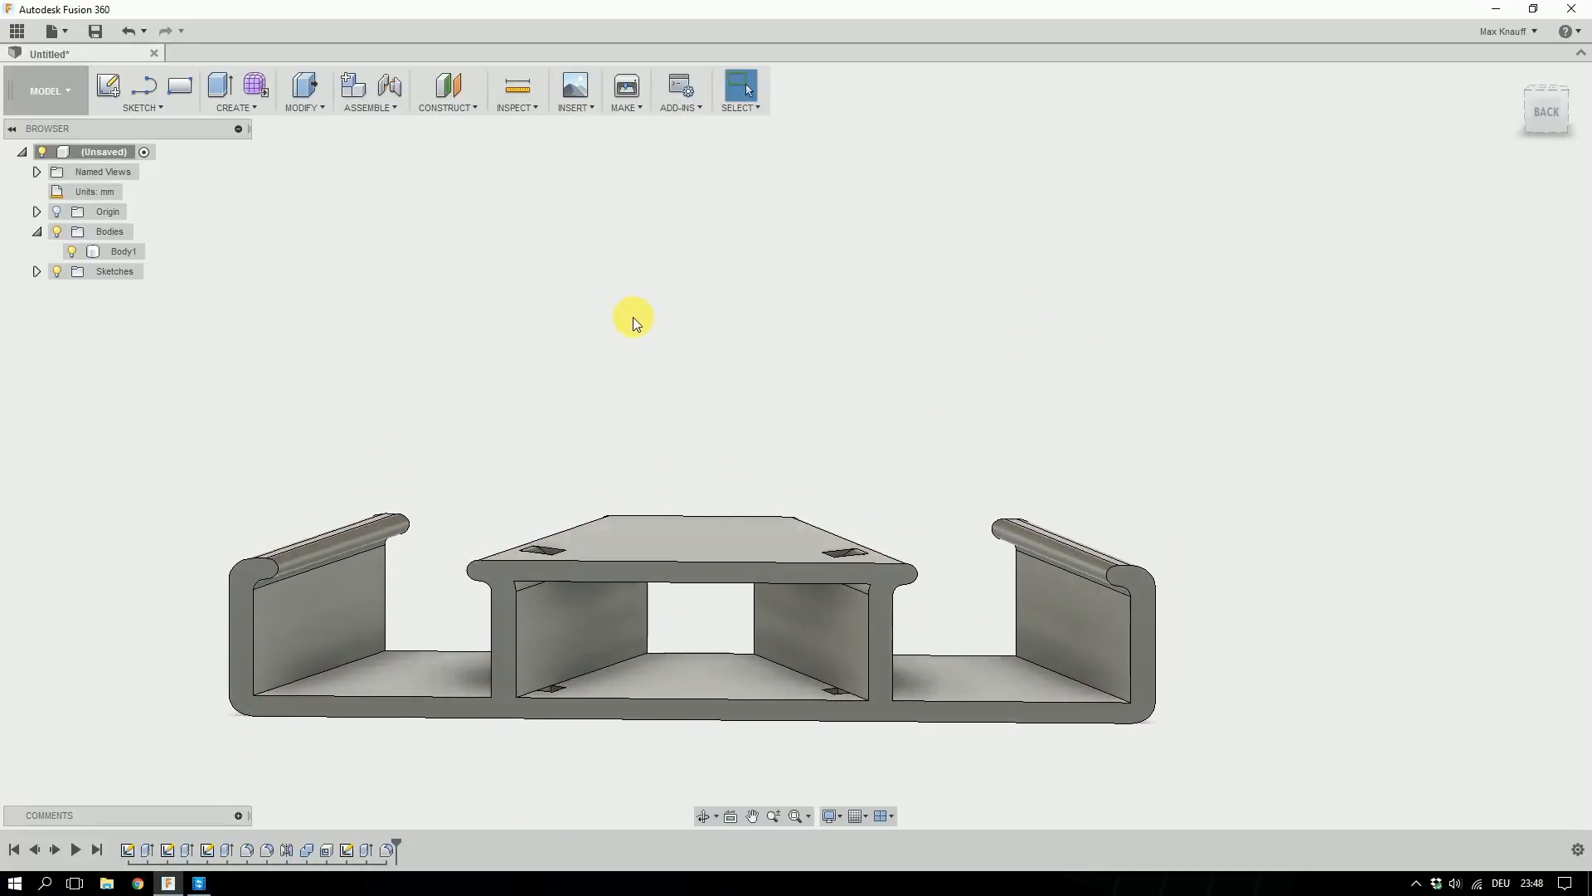
Set up a 3D print of the body with the Custom print utility and check where its application is chosen.
middle_click_drag(624, 300, 505, 589, "shift")
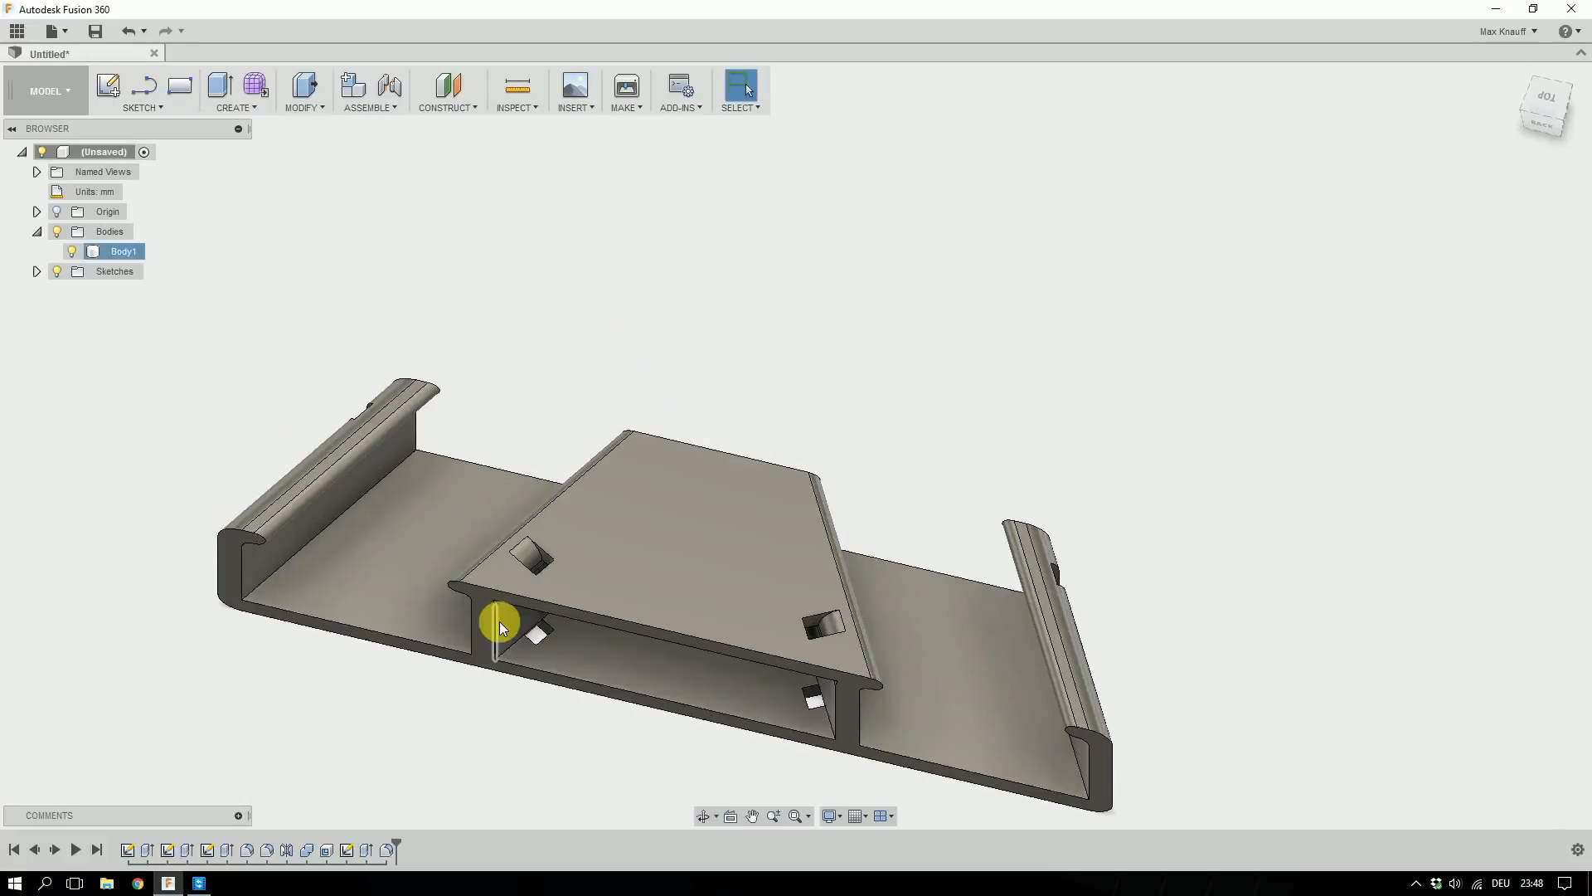
right_click(116, 250)
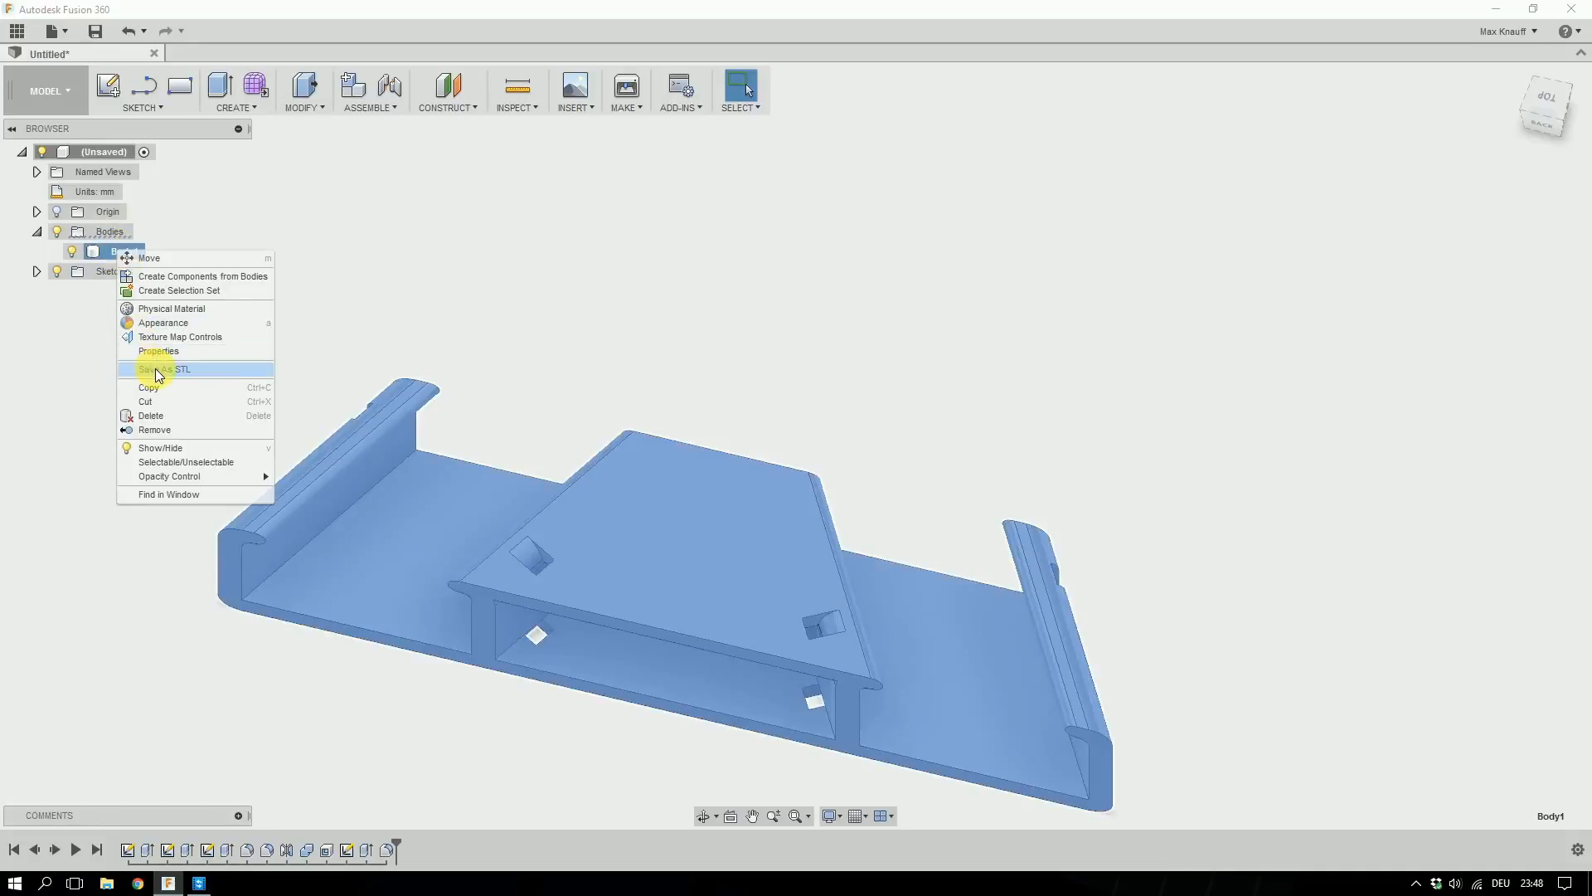
left_click(613, 258)
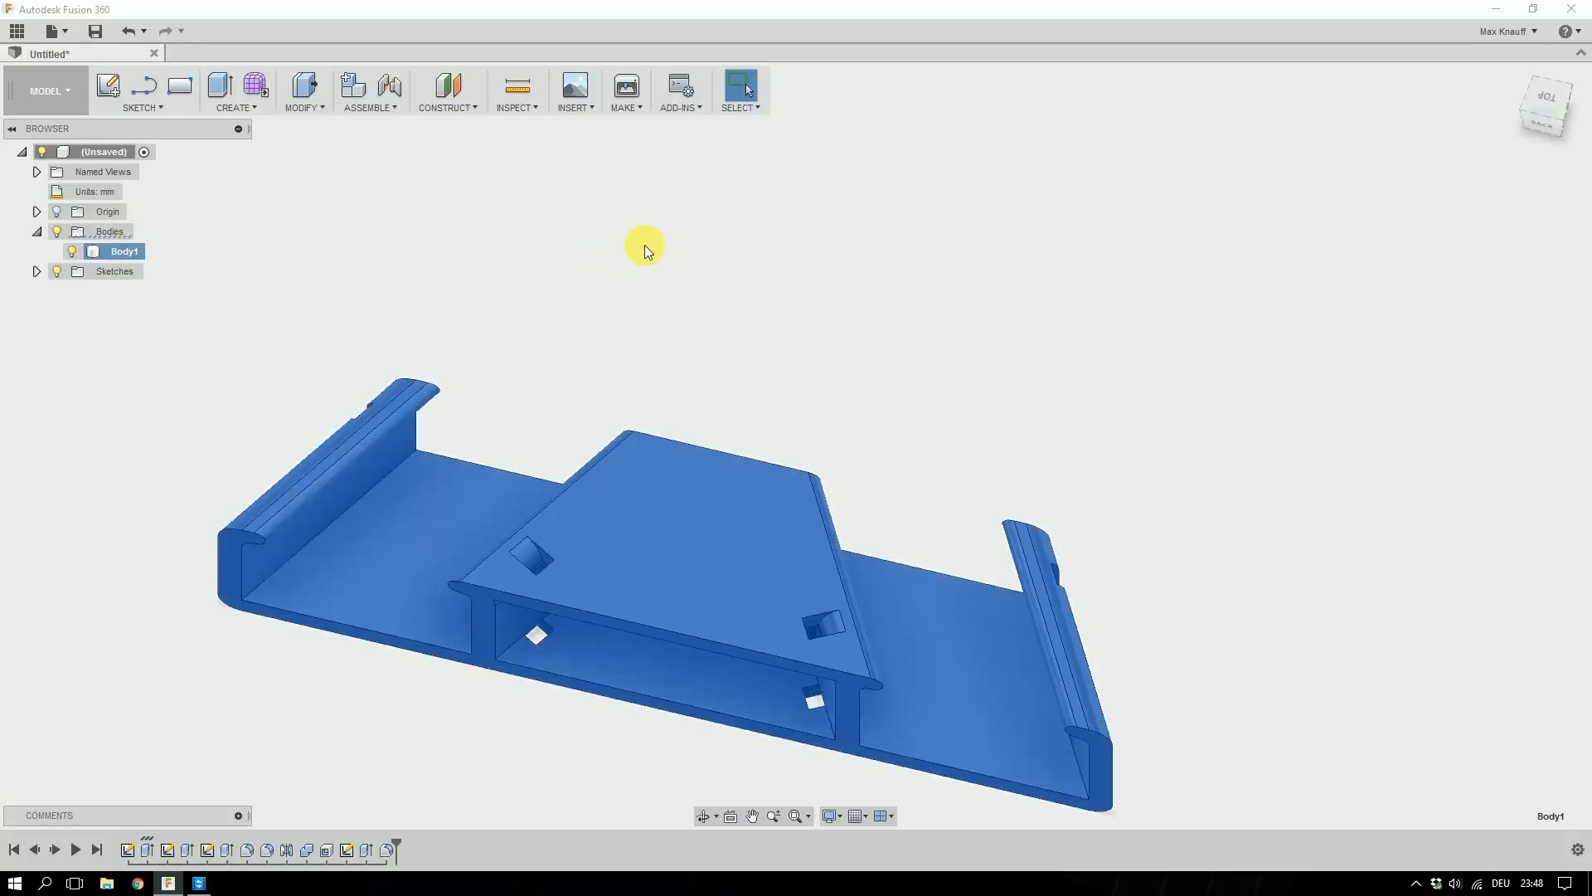
left_click(630, 84)
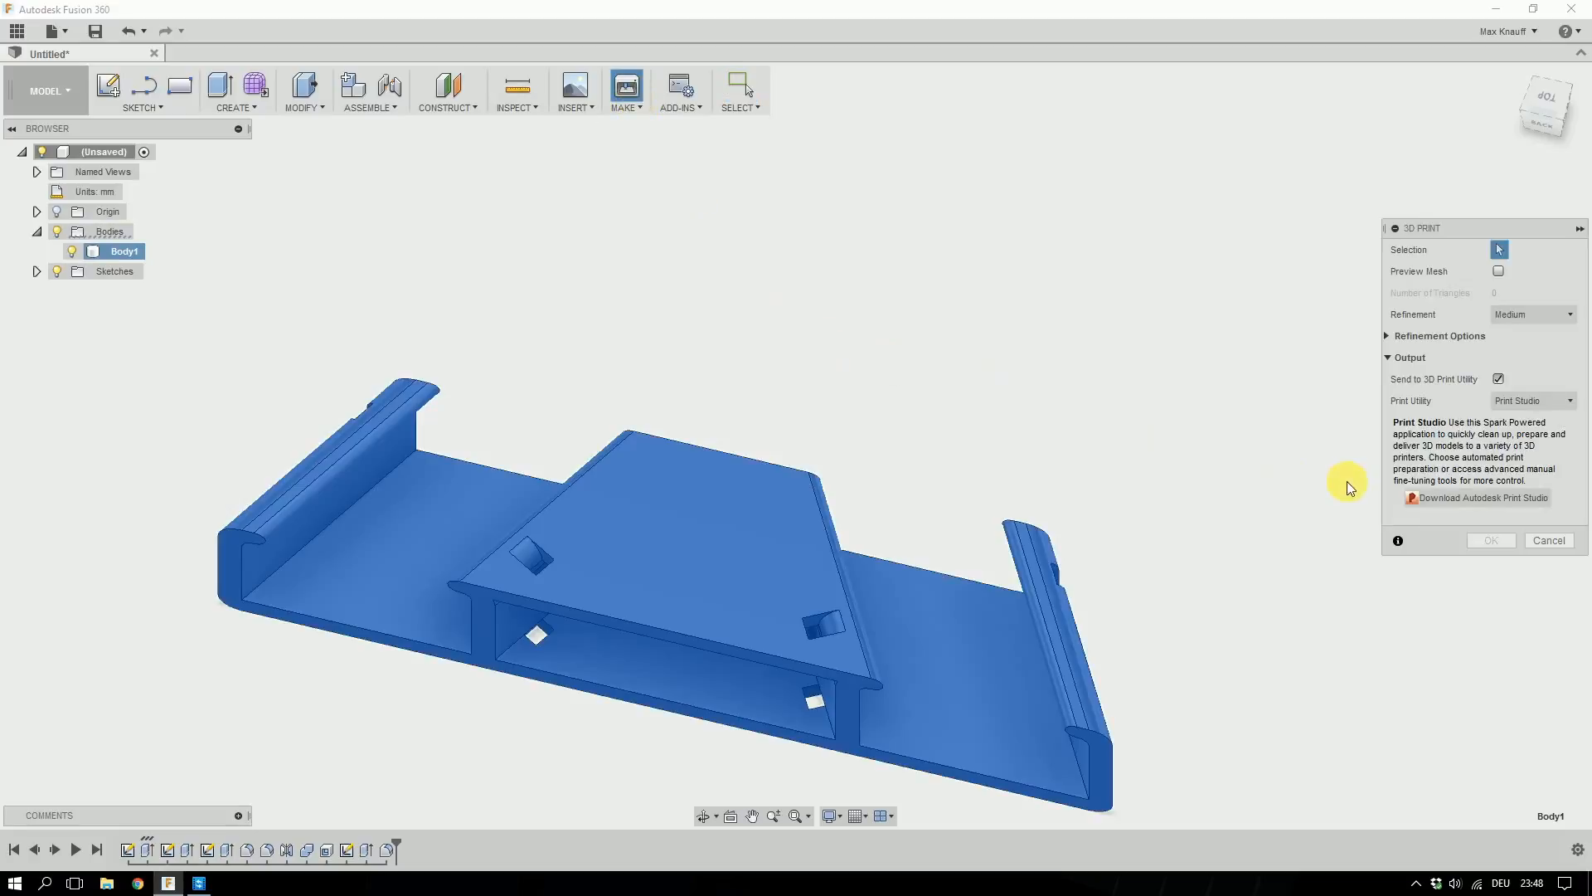
left_click(1559, 403)
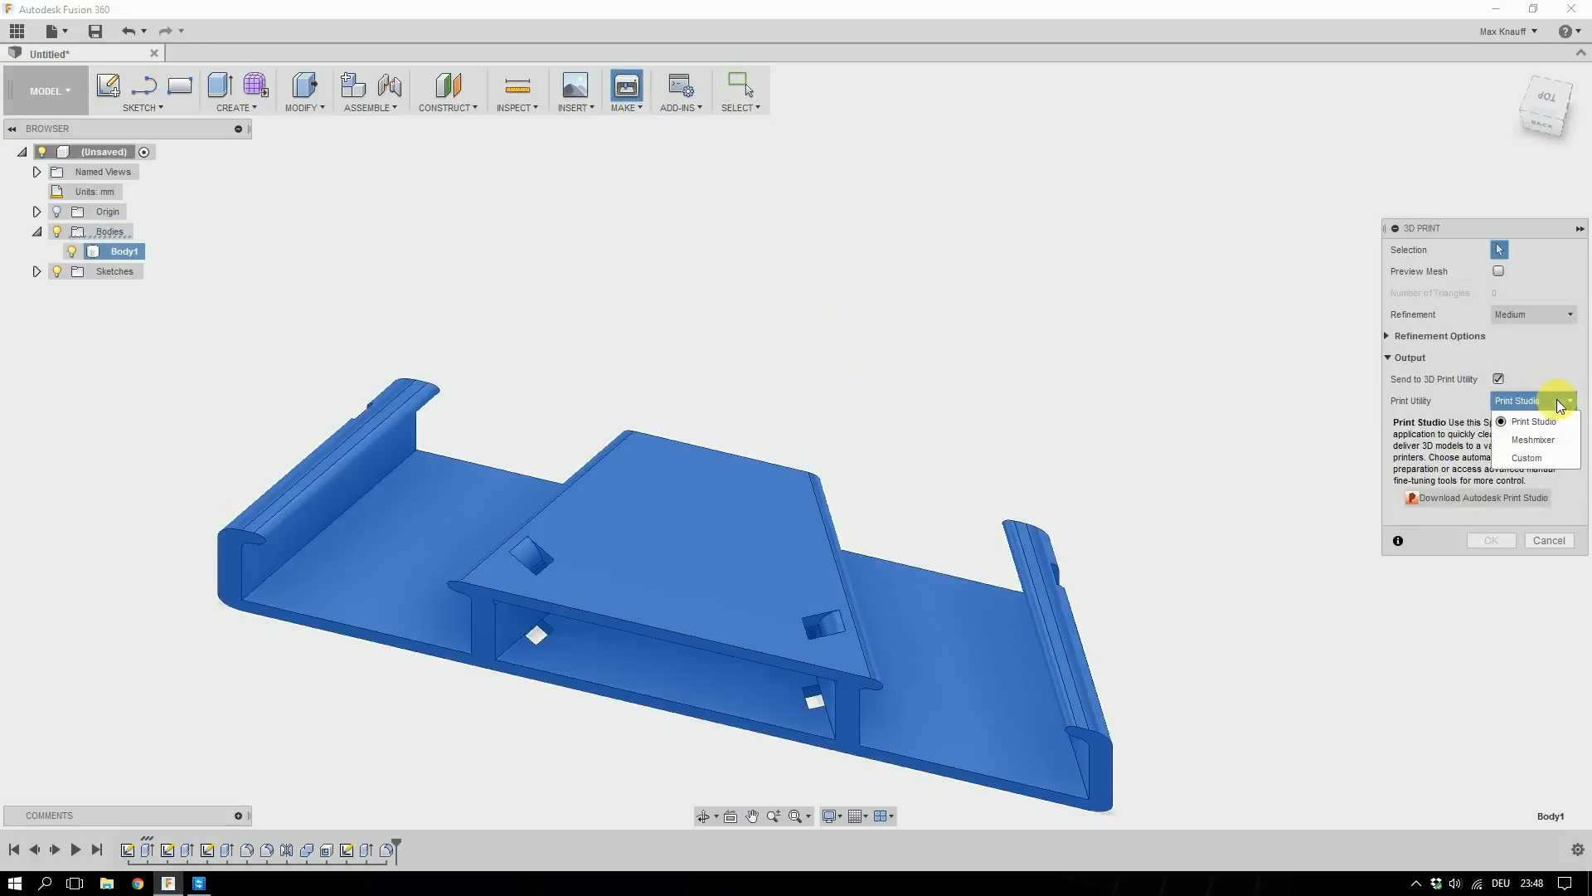
left_click(1527, 458)
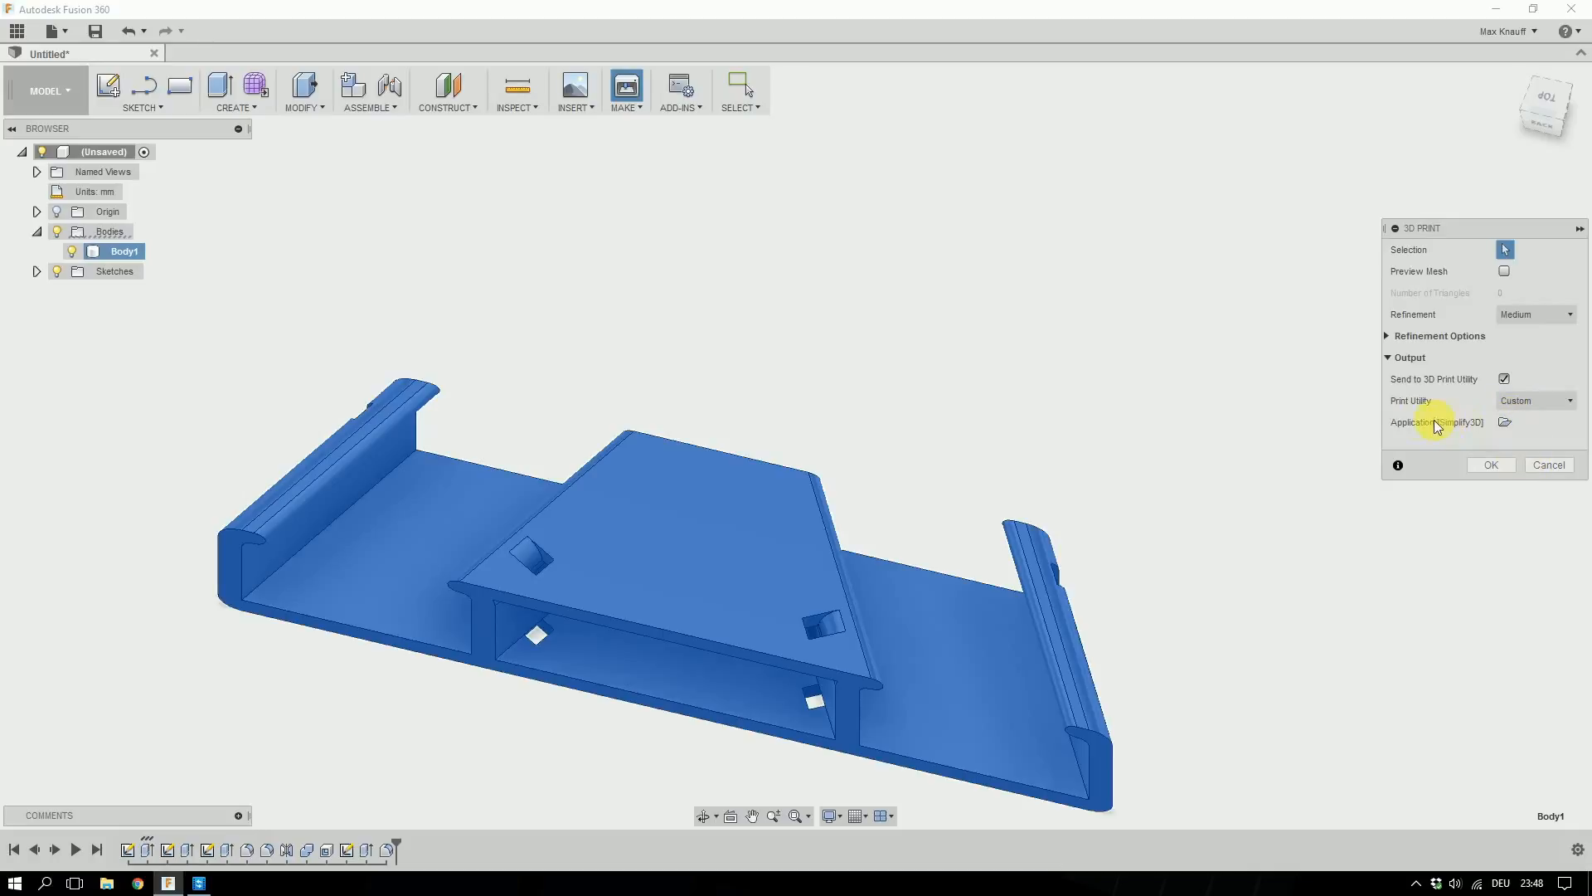
left_click(1505, 422)
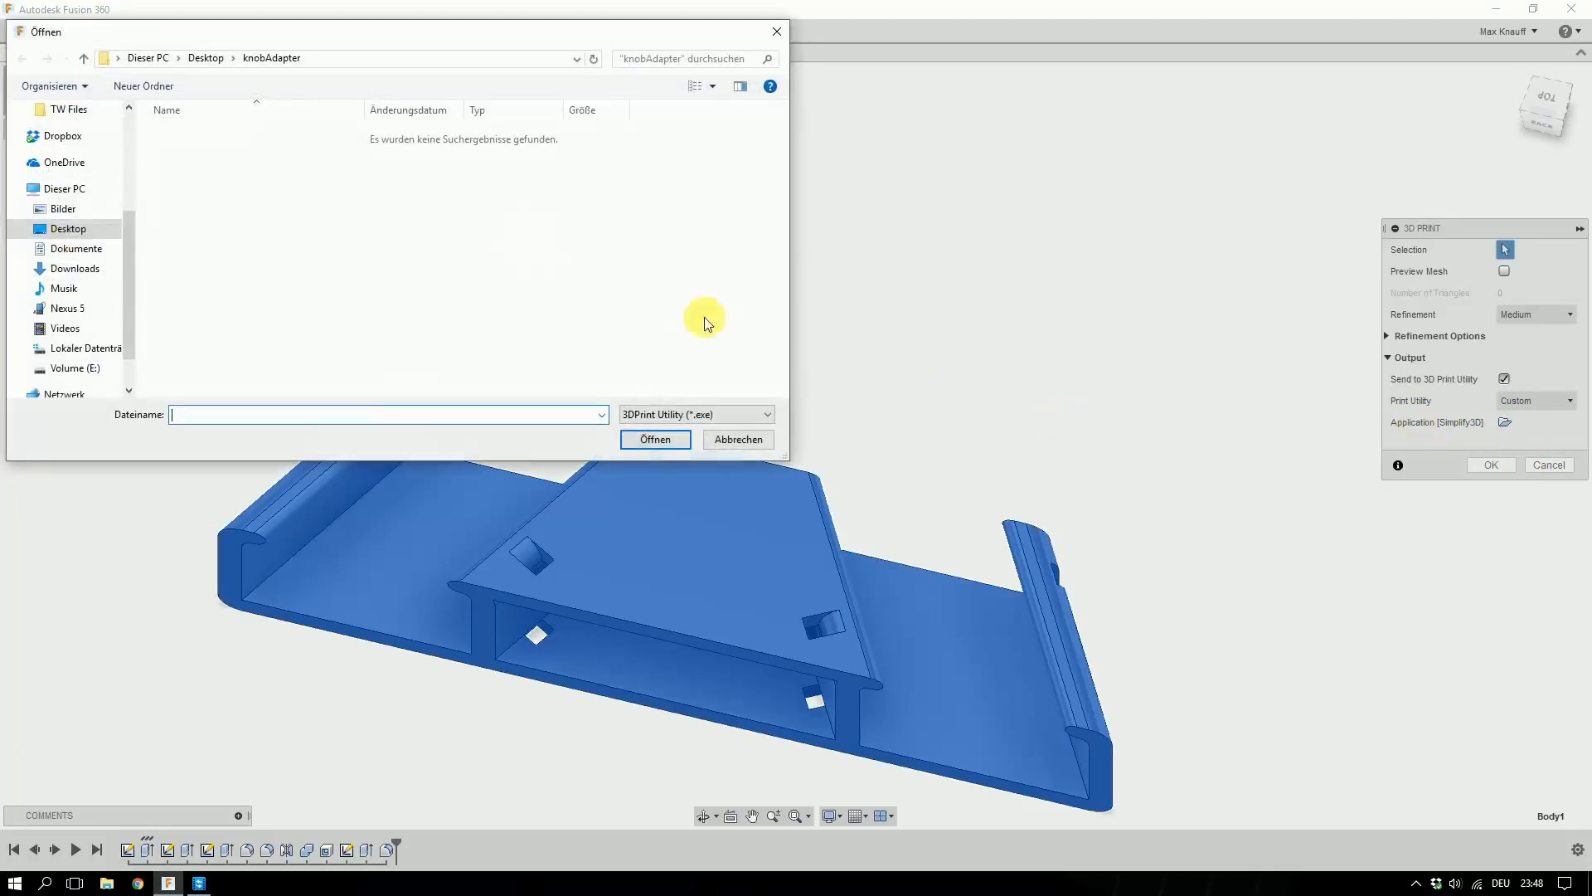
left_click(720, 439)
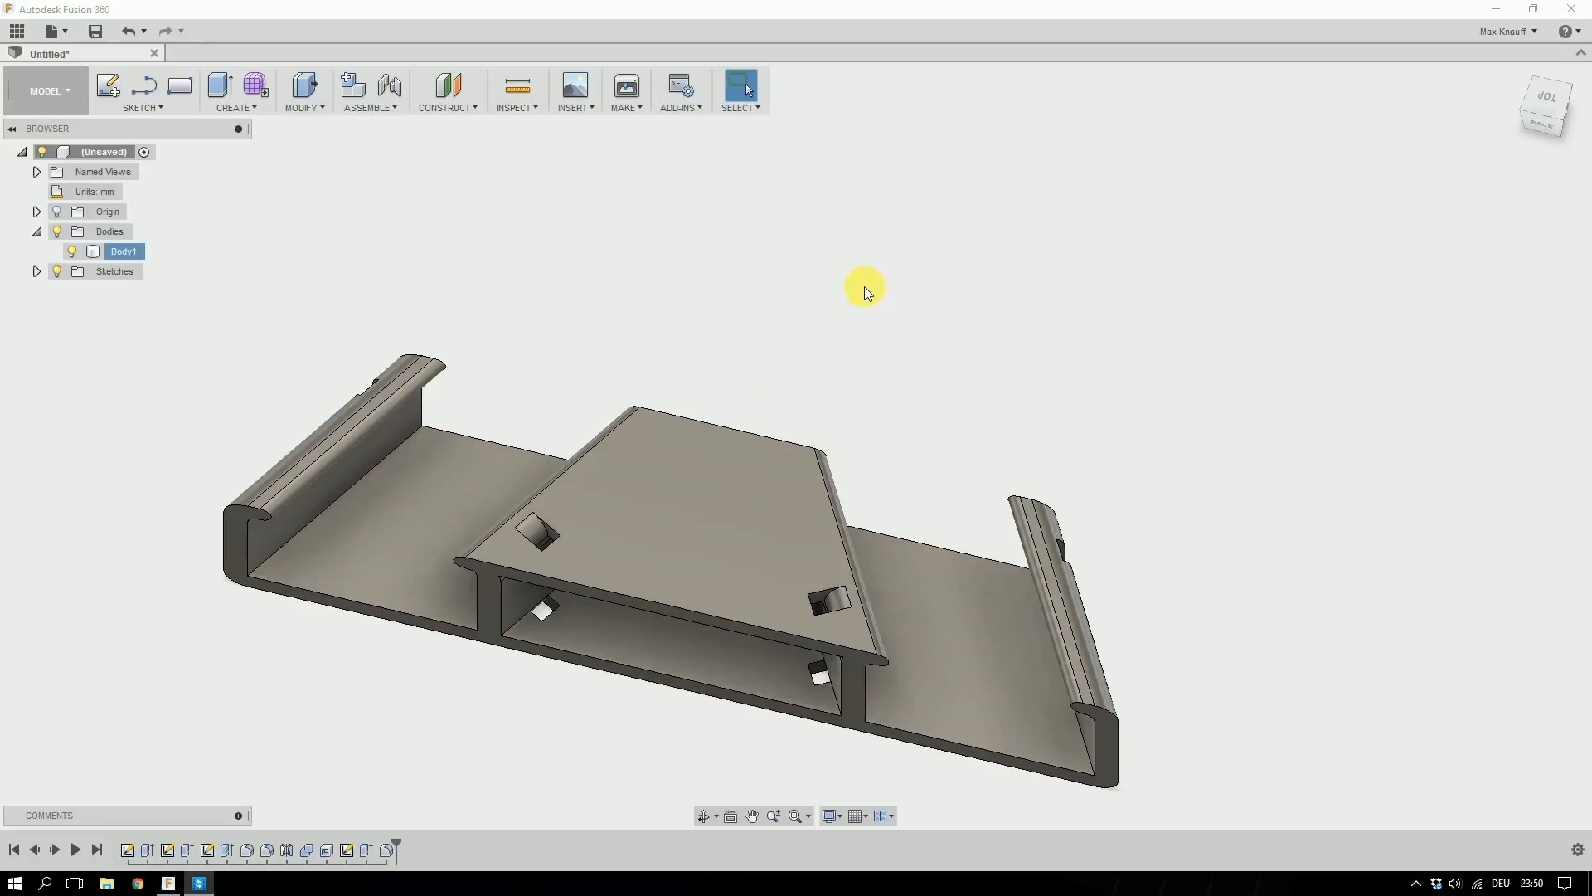
Sketch a vertical 25 mm line on the central block's top face from the origin to the opposite edge and make it construction.
left_click(701, 521)
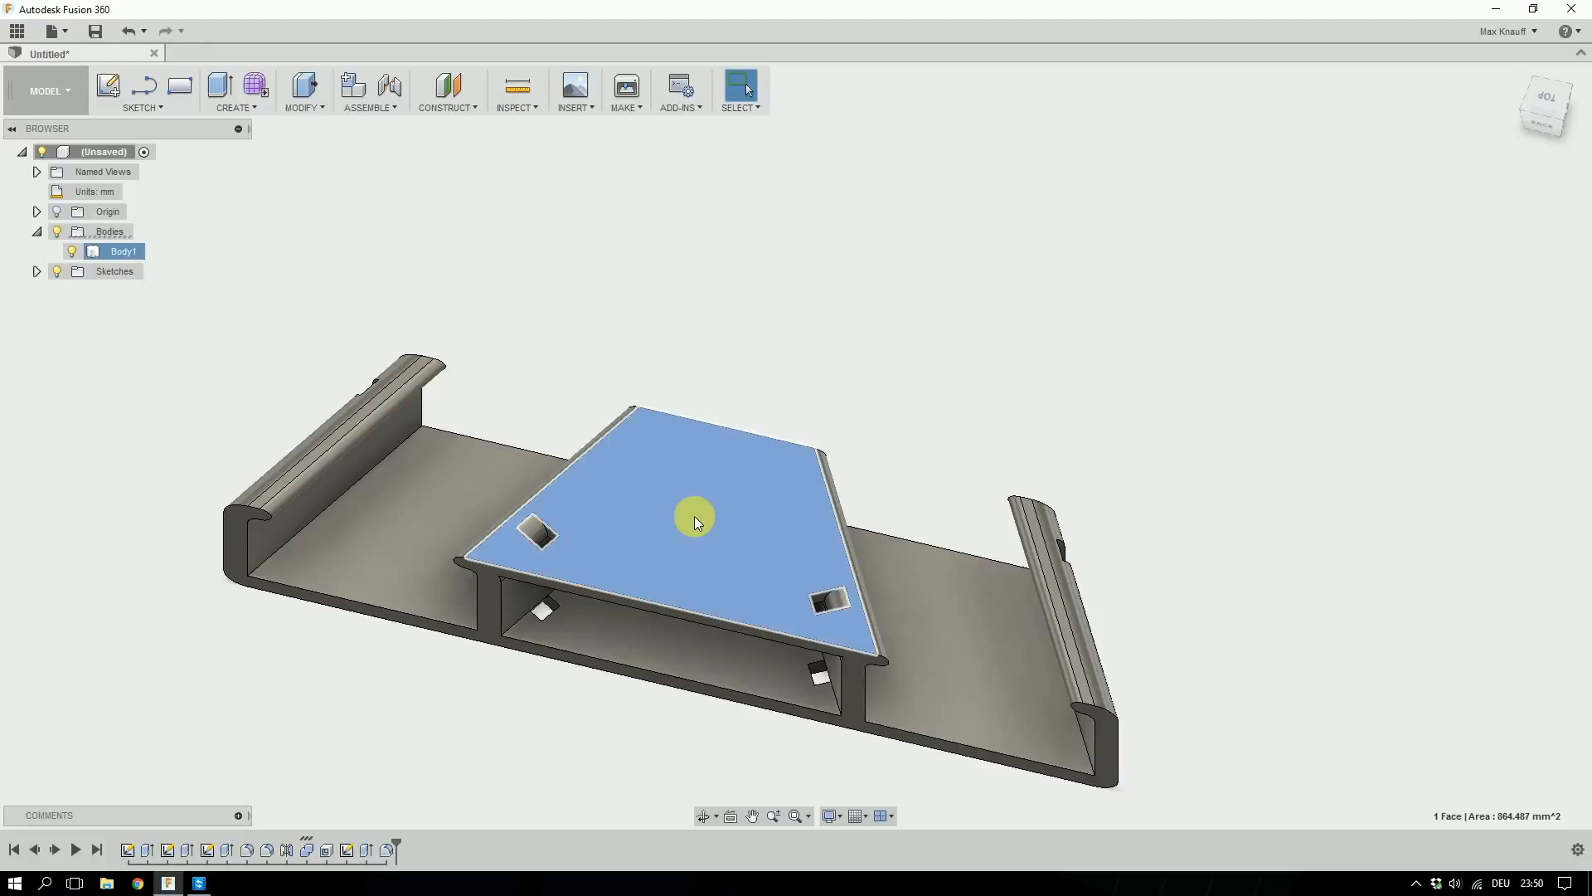
key("l")
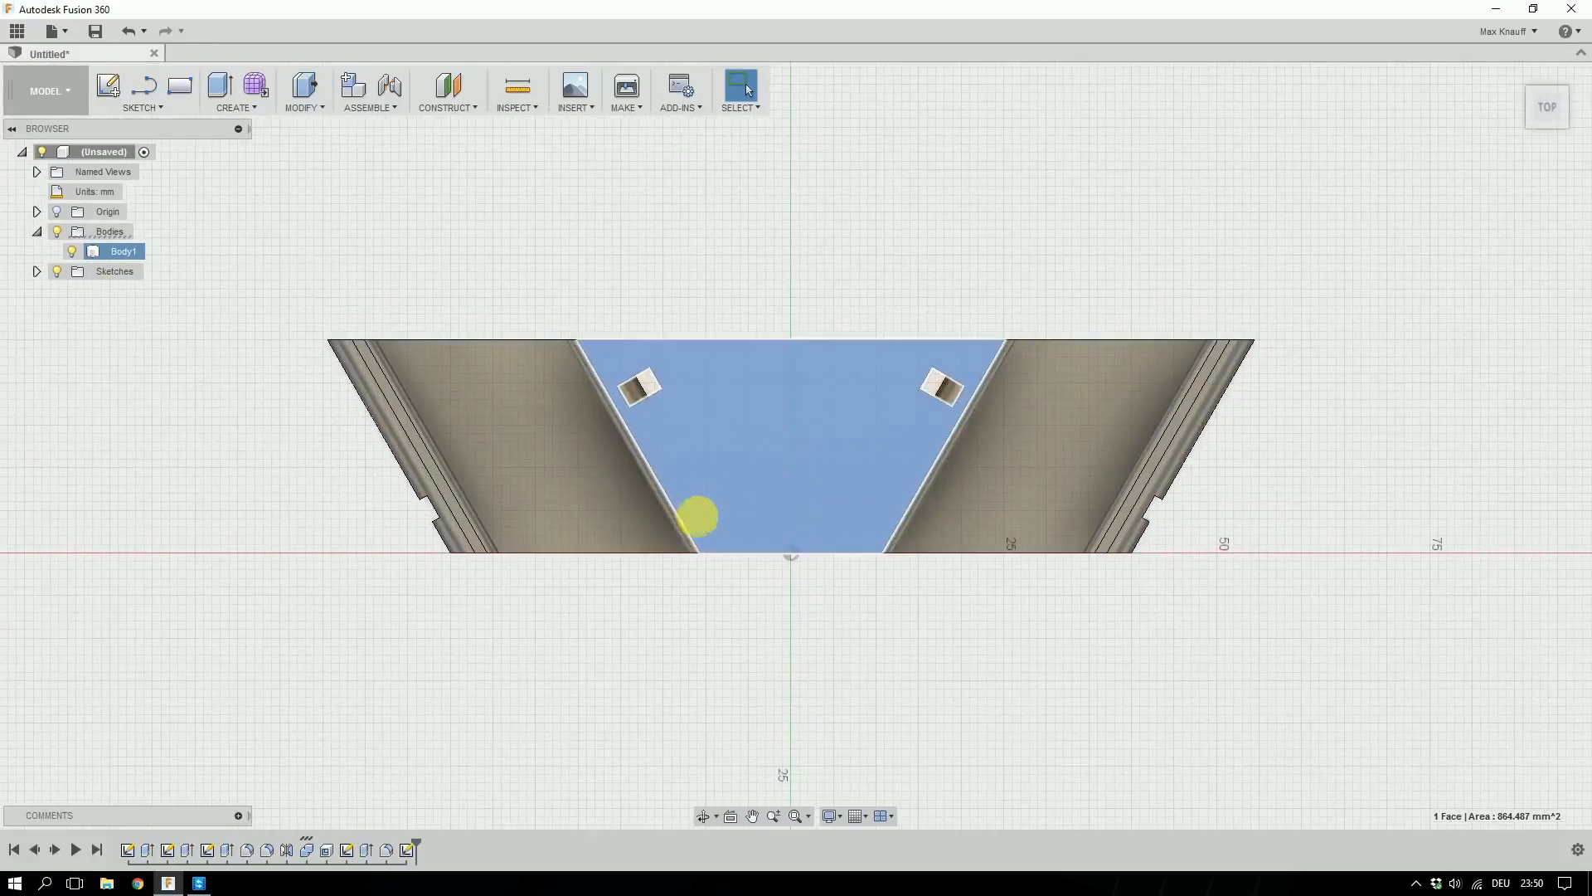
left_click(791, 552)
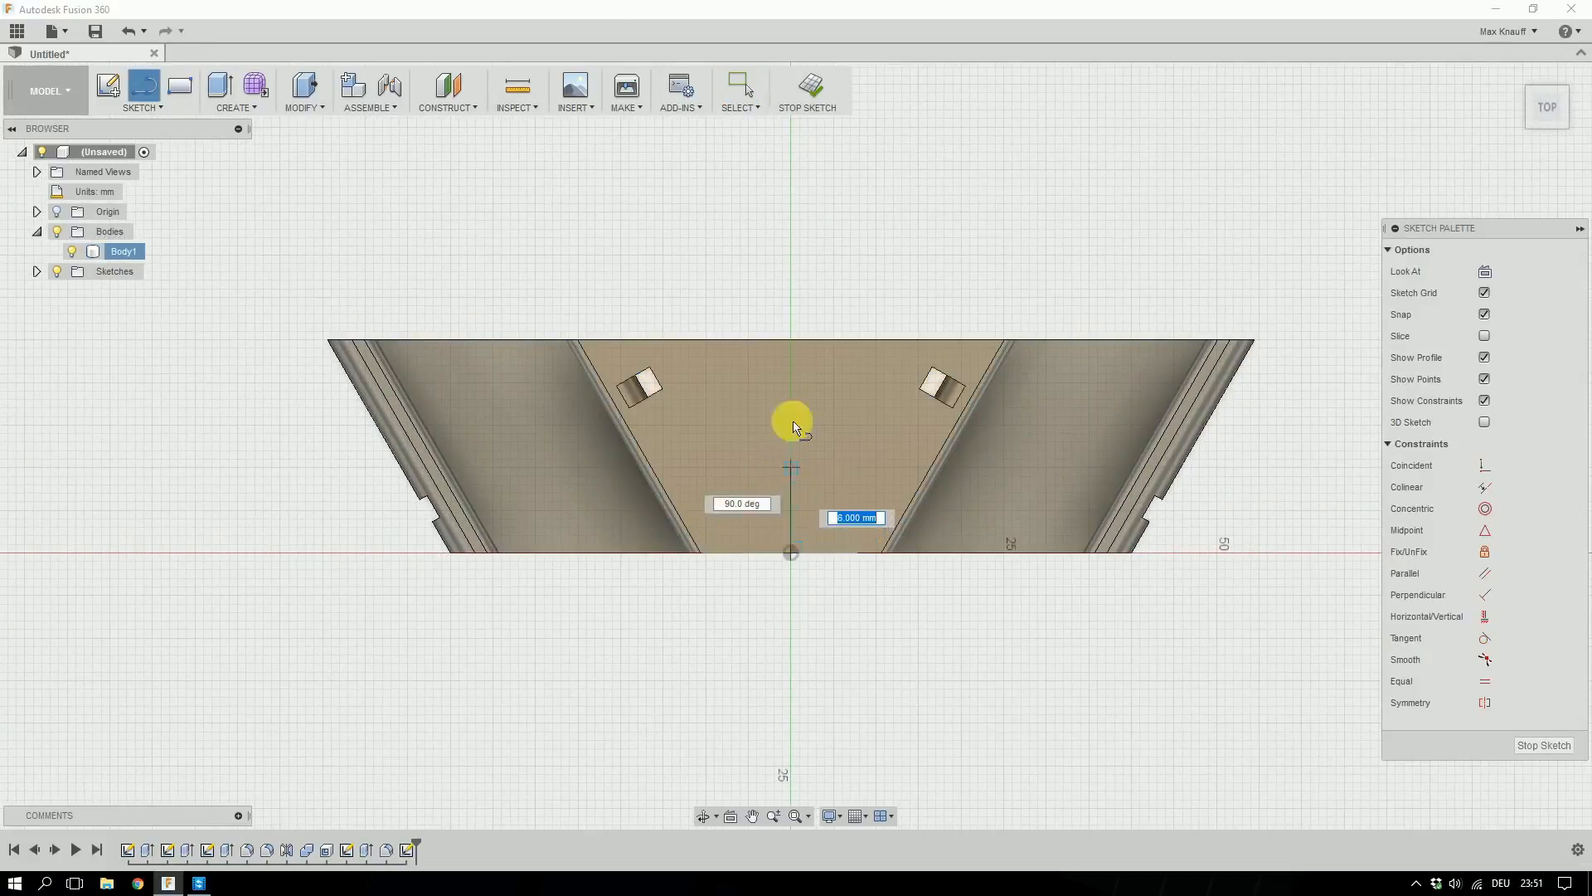
left_click(792, 341)
key("Escape")
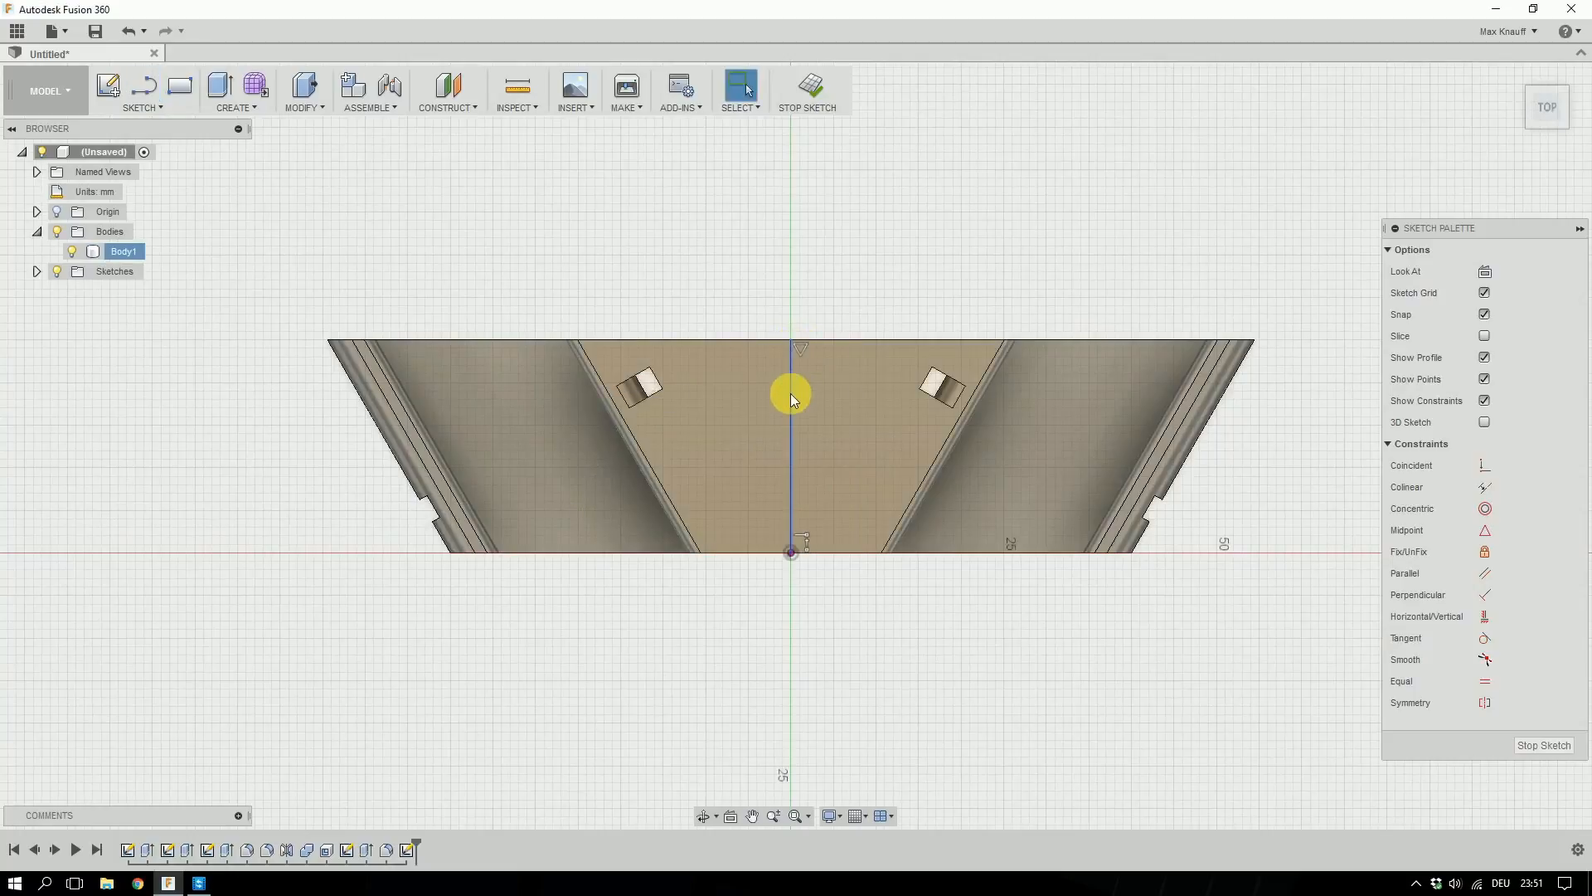
left_click(791, 393)
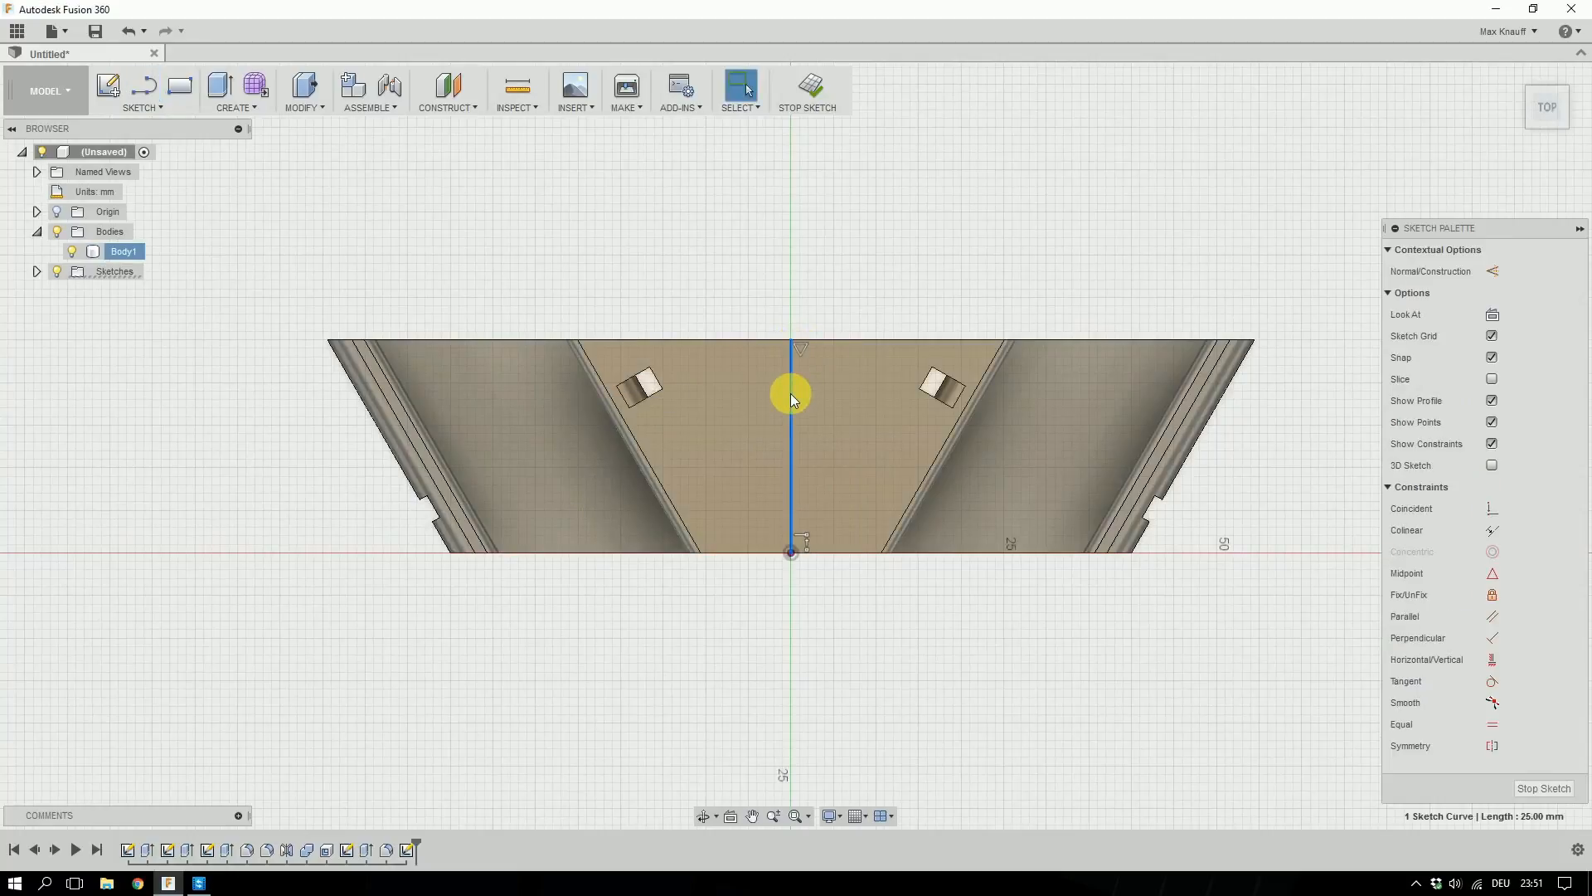
key("x")
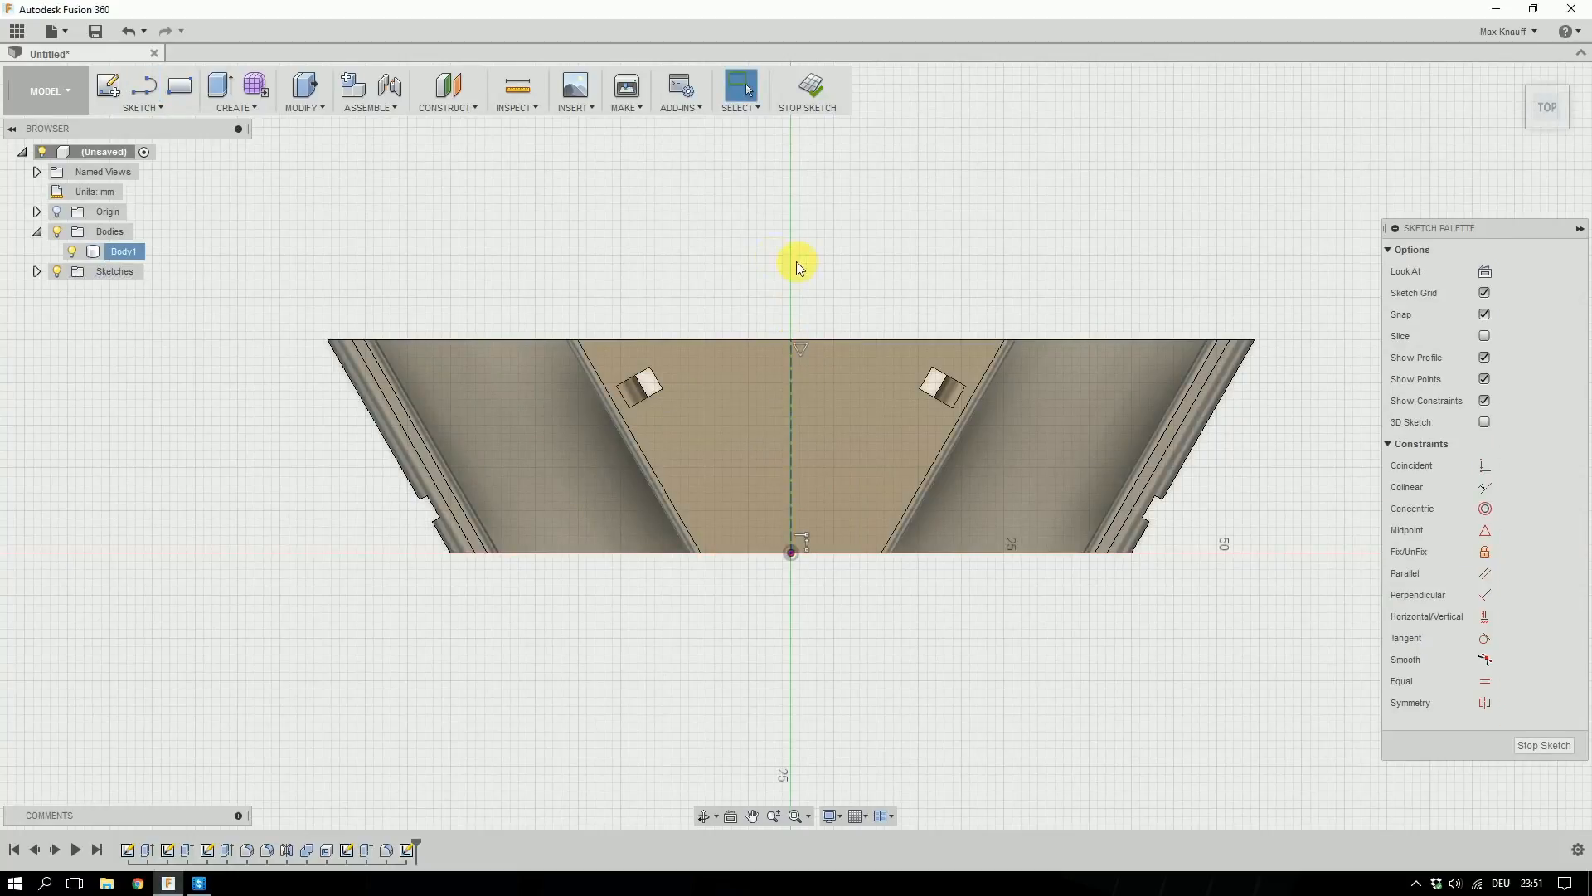
Draw a circle of 5.3 mm diameter centred on the midpoint of the construction line.
key("c")
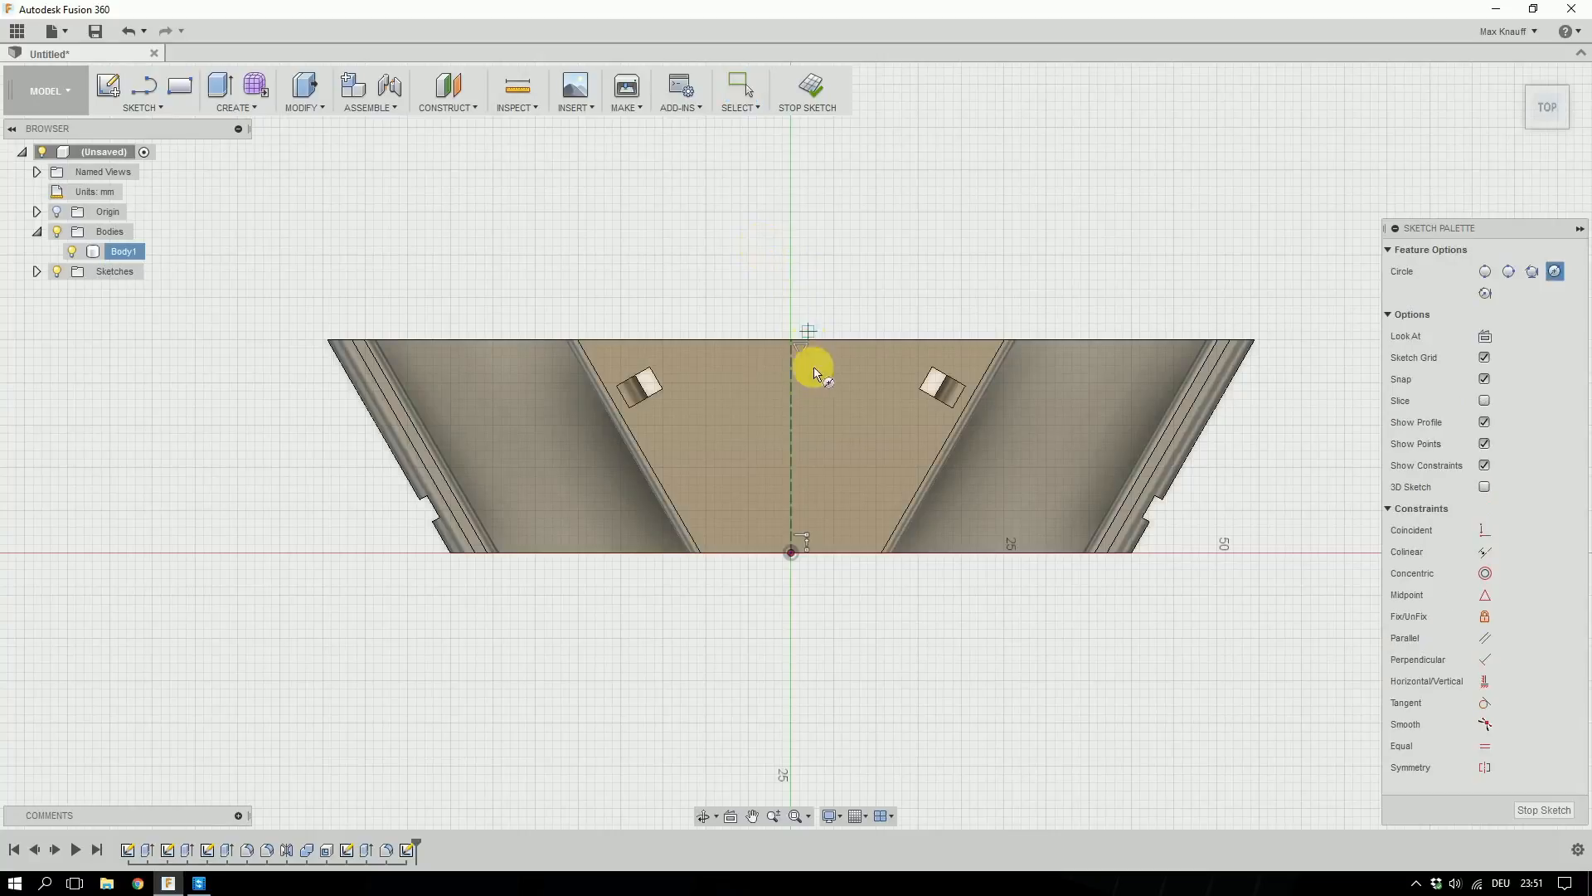
left_click(791, 446)
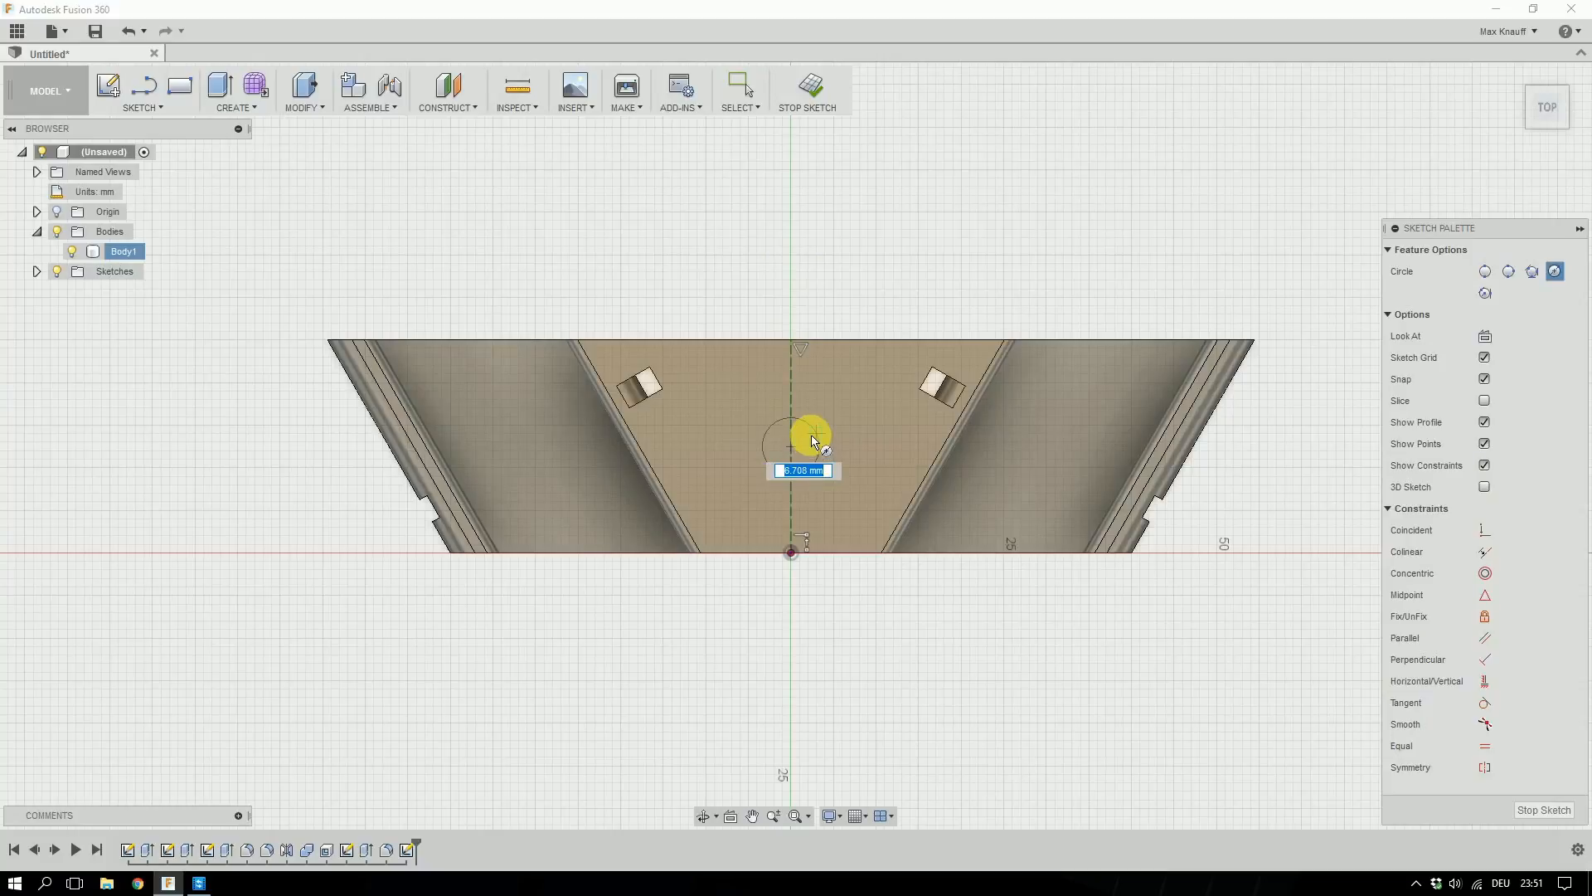
type("5.5")
key("Return")
key("Escape")
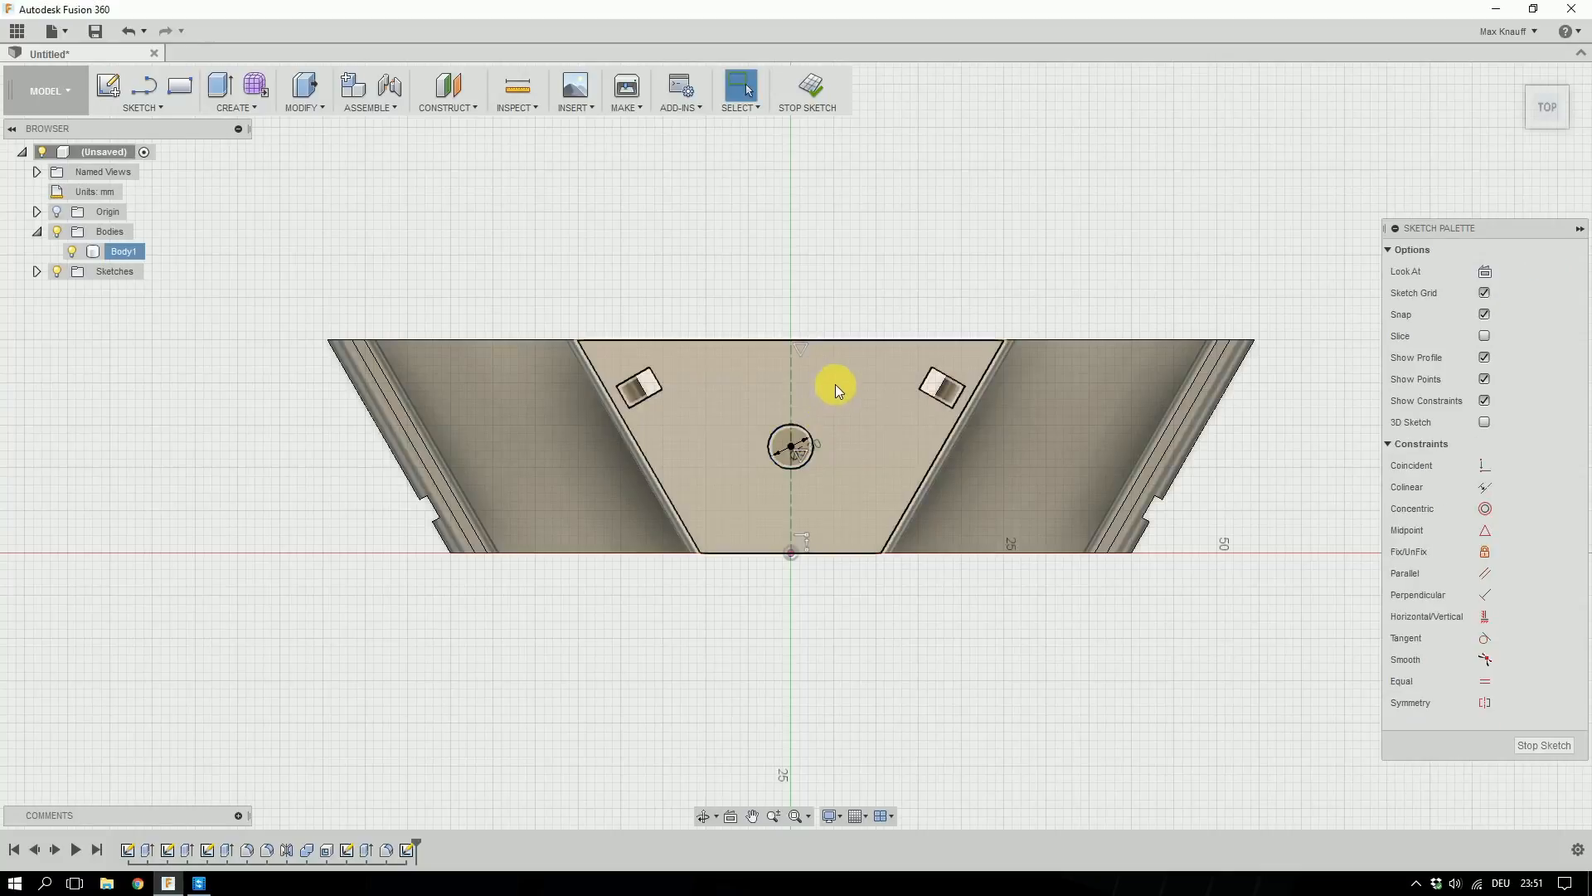
Add a concentric circle of 12 mm diameter around the small circle and finish the sketch.
key("c")
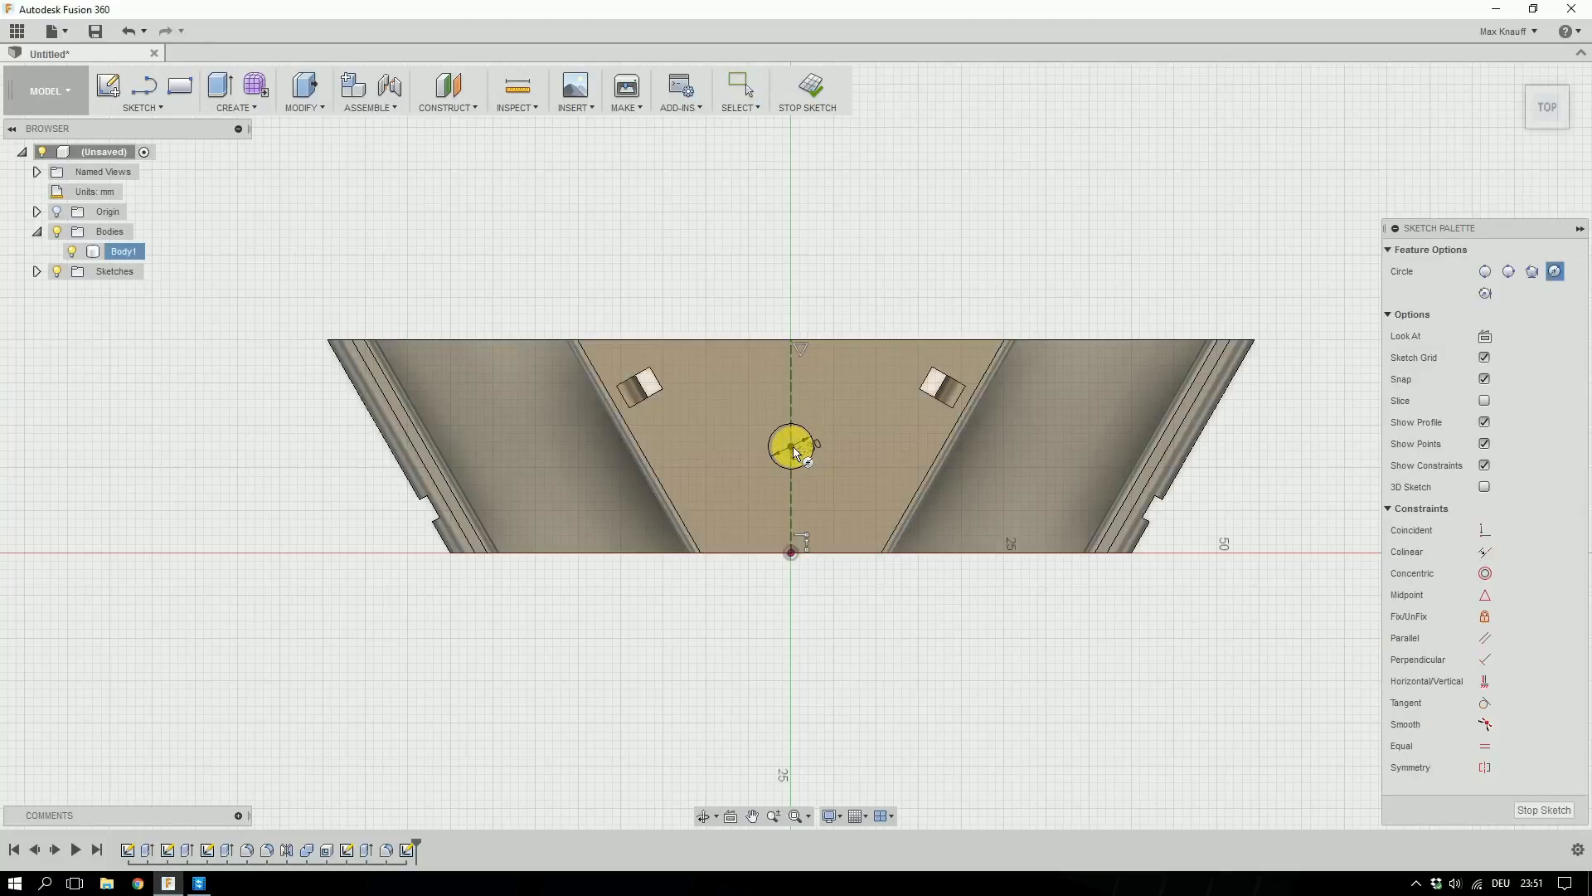
left_click(791, 448)
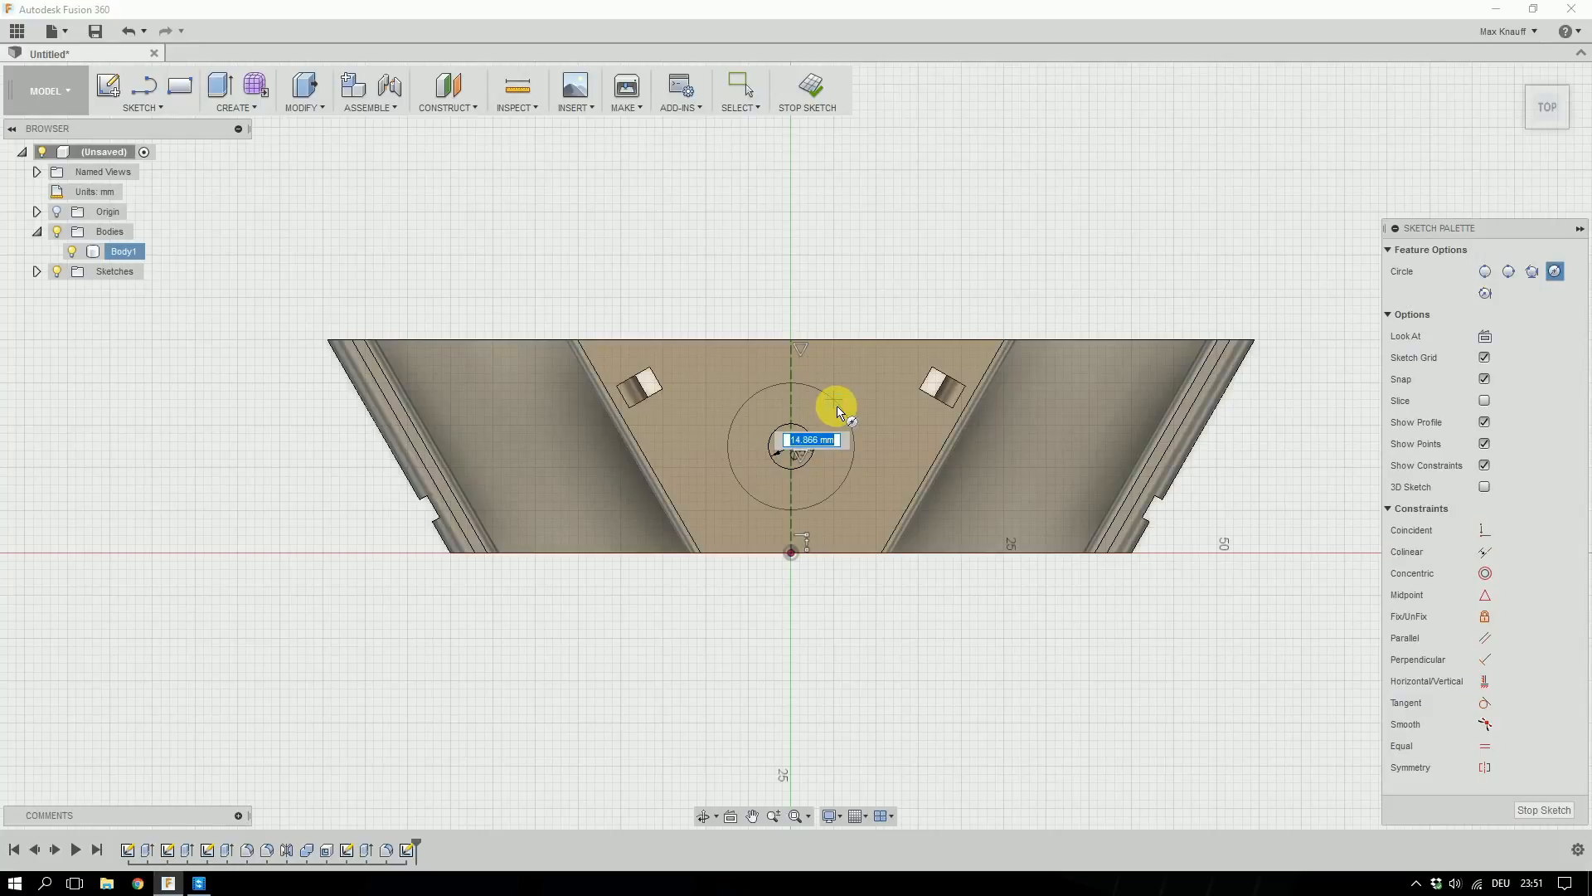
type("20")
key("Return")
key("Escape")
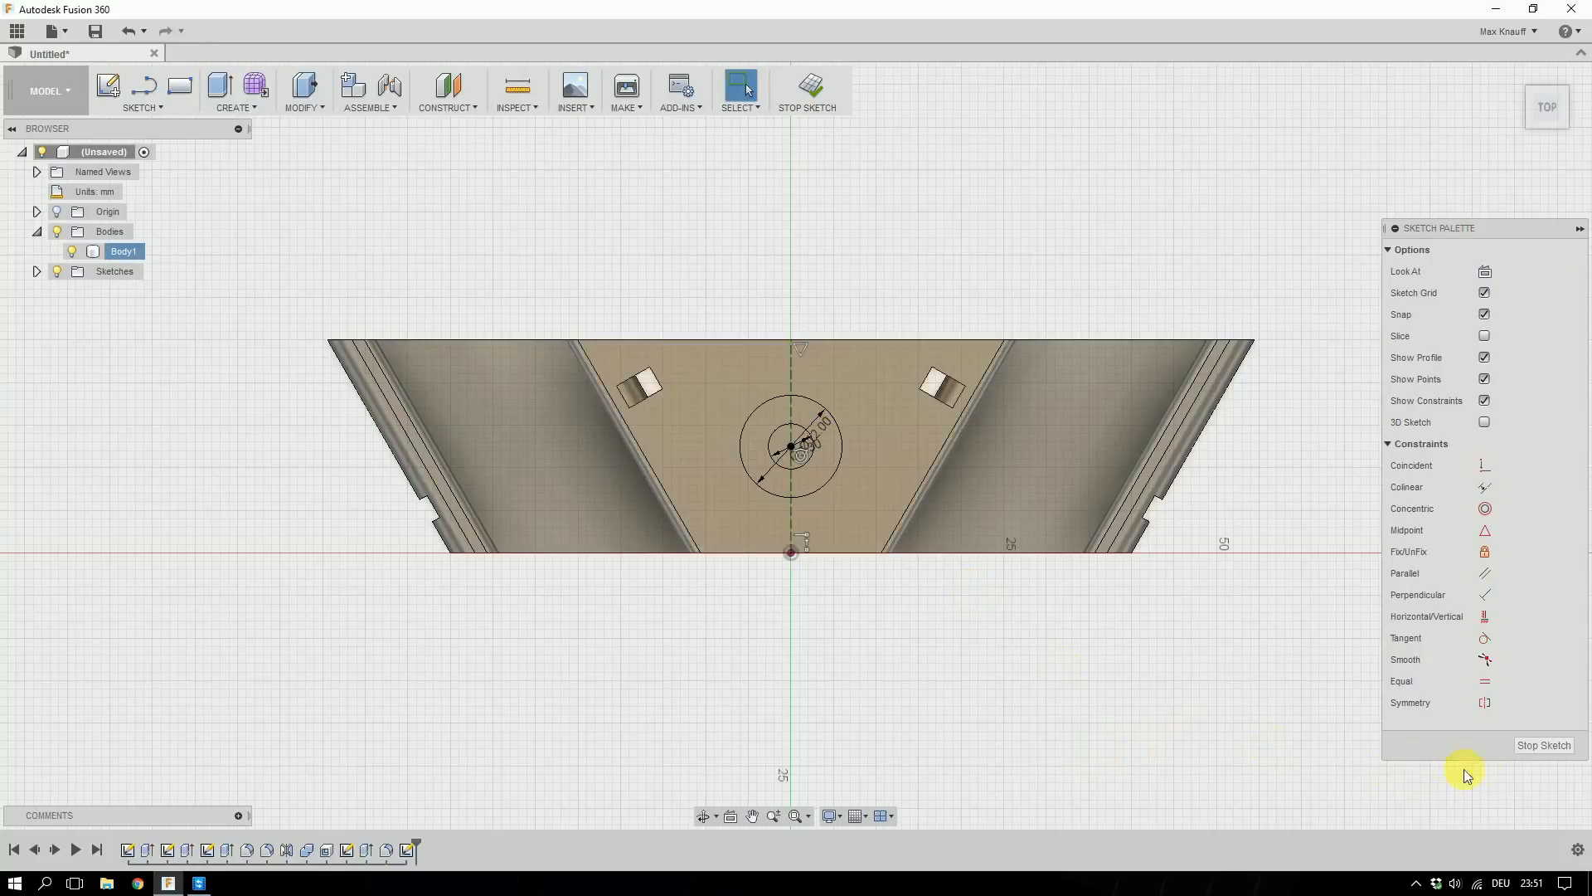
left_click(1544, 745)
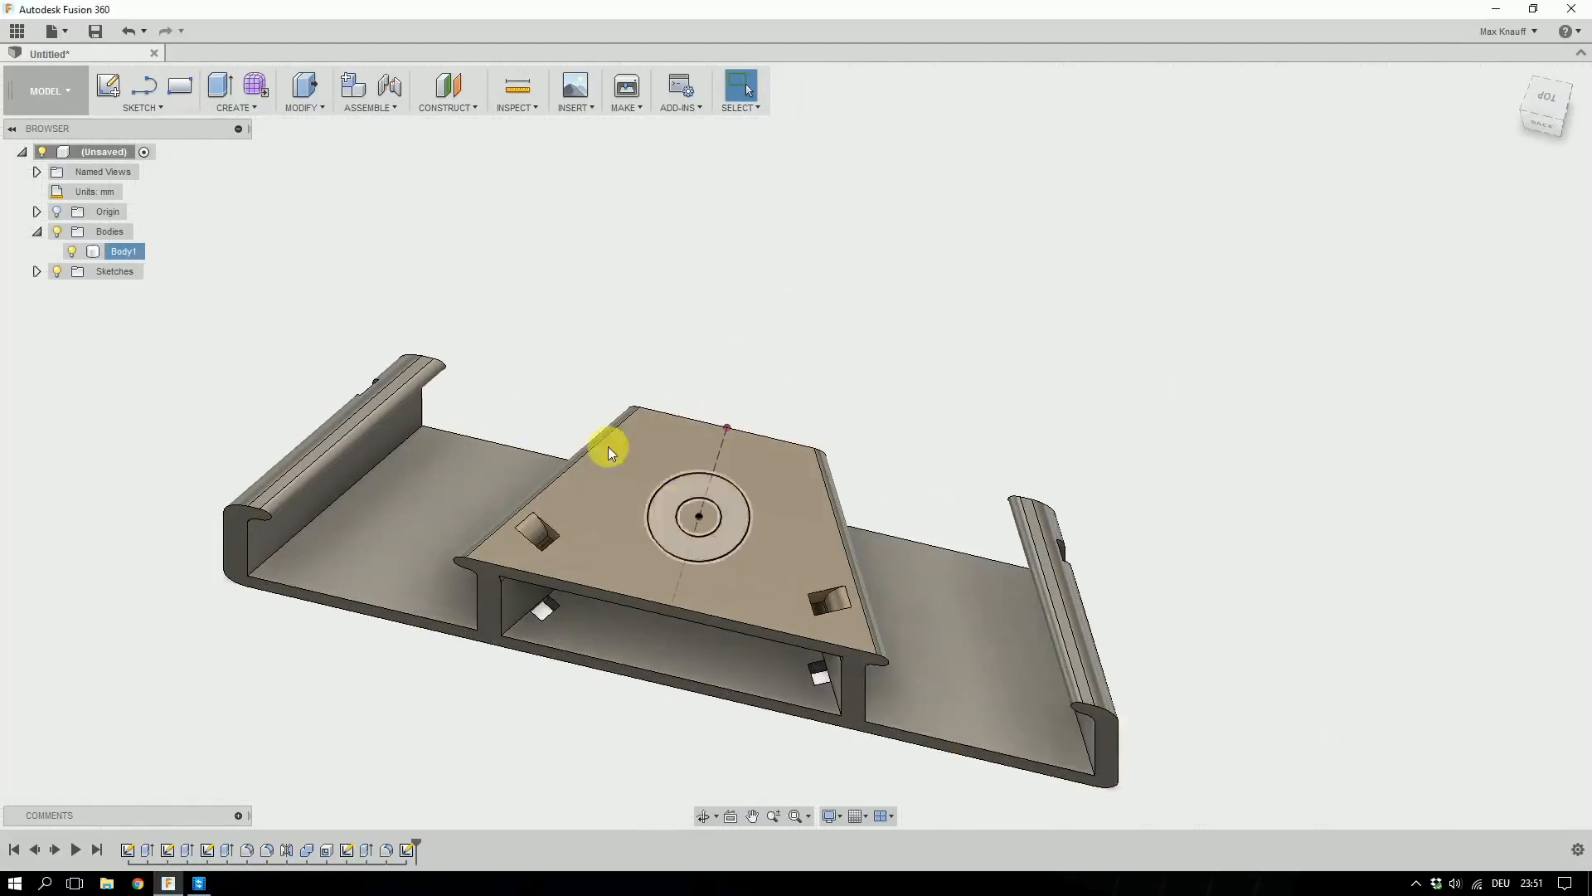
Extrude the inner circle profile down through the holder as a cut with the extent set to All.
key("q")
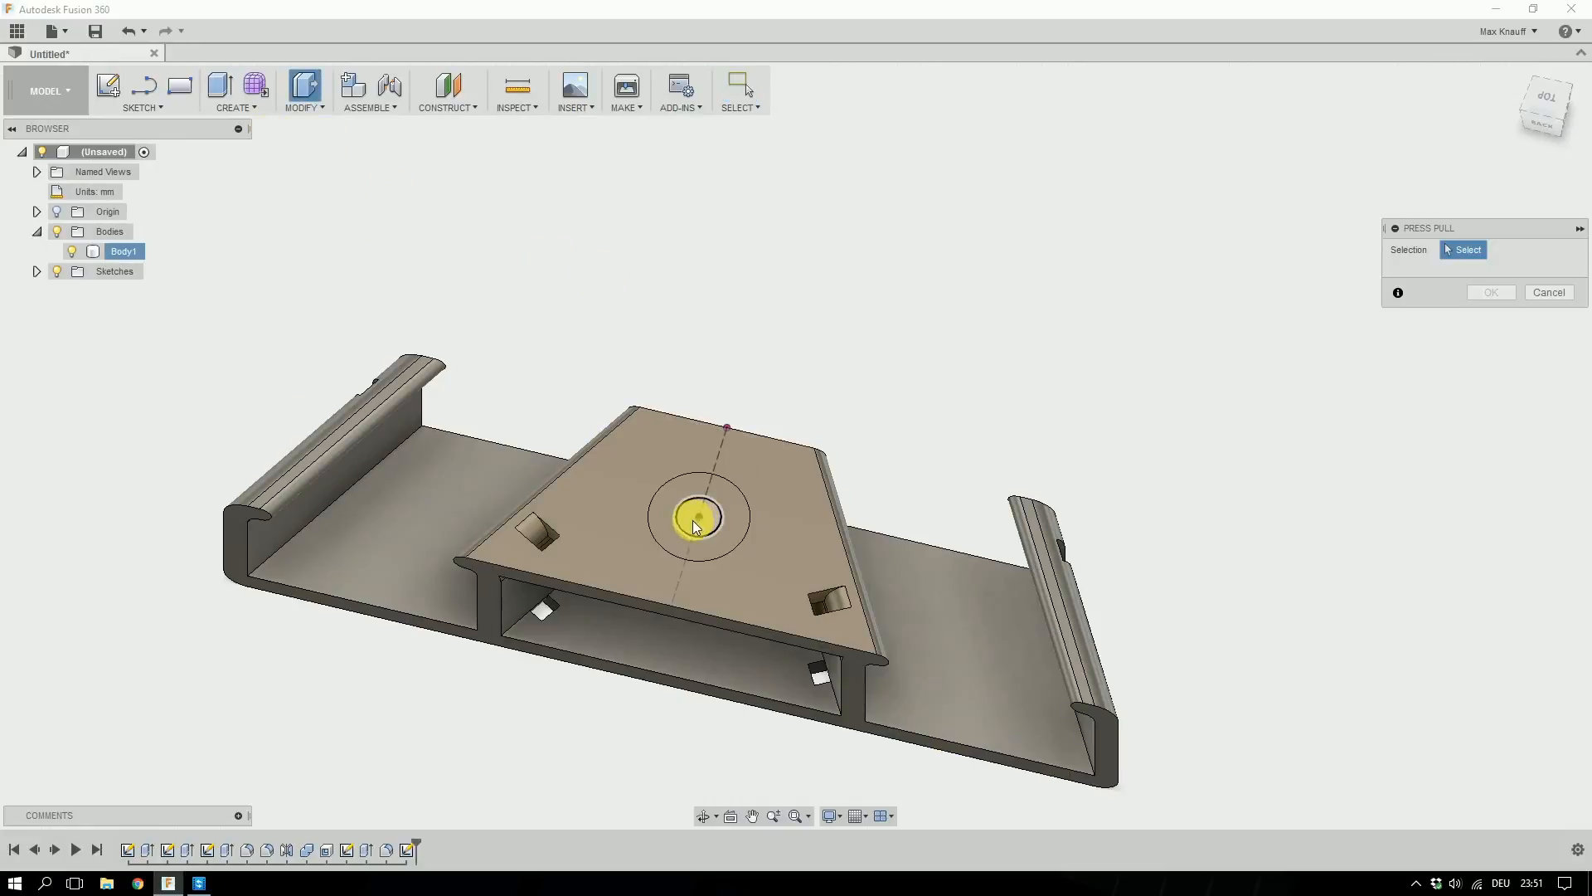
left_click(688, 520)
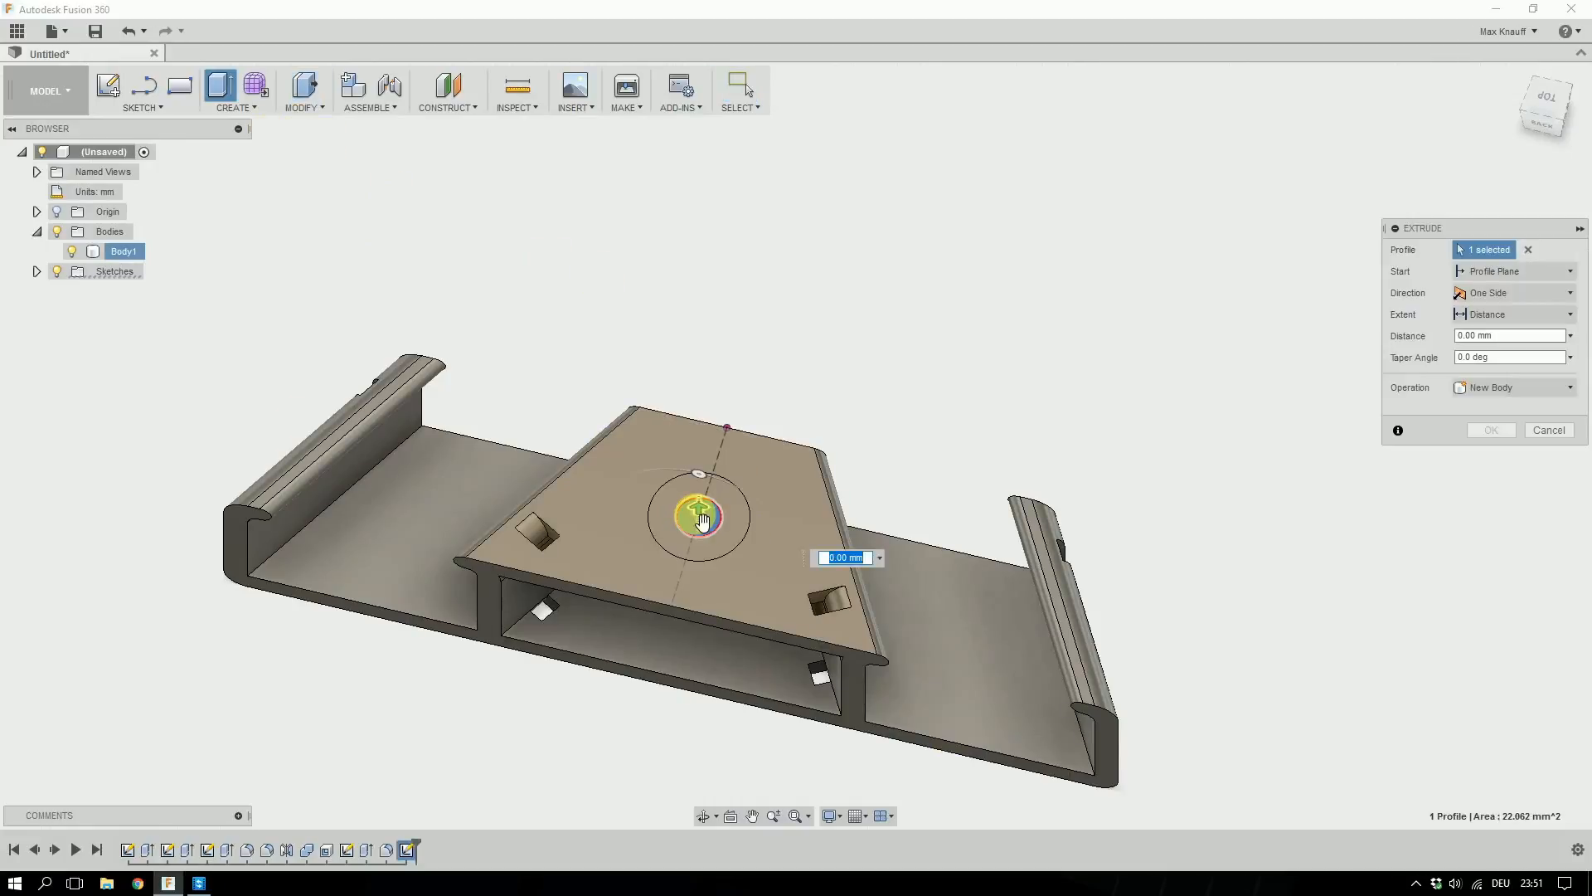
left_click_drag(699, 521, 699, 639)
left_click(1534, 313)
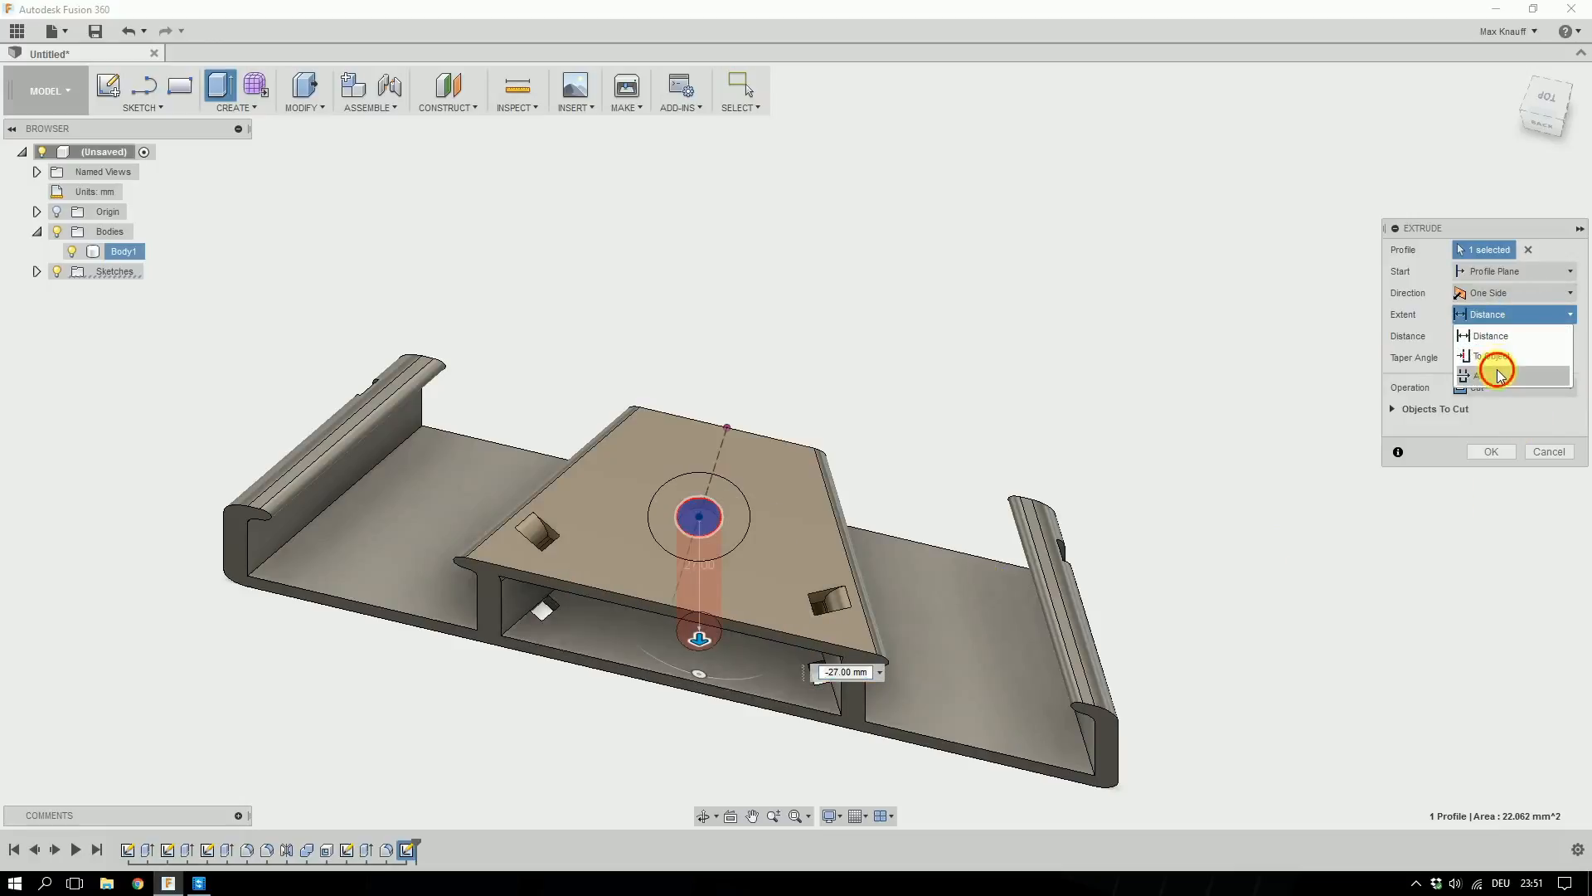
left_click(1496, 370)
left_click(1487, 452)
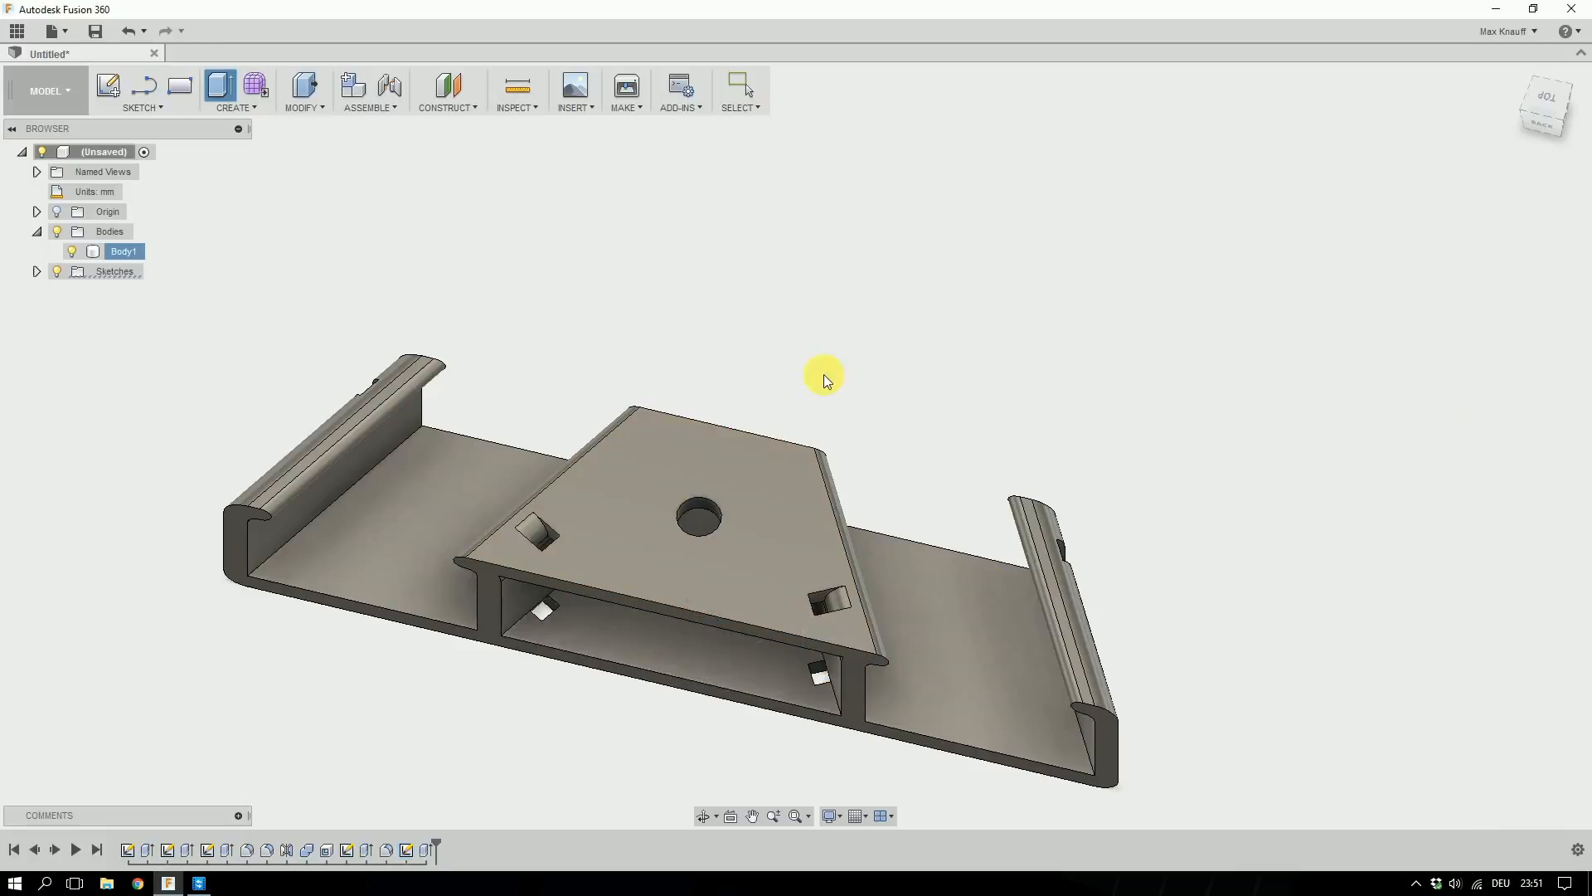
Show Sketch6 again and extrude the ring between its two circles as a cut with a distance of -2.5 mm.
left_click(37, 272)
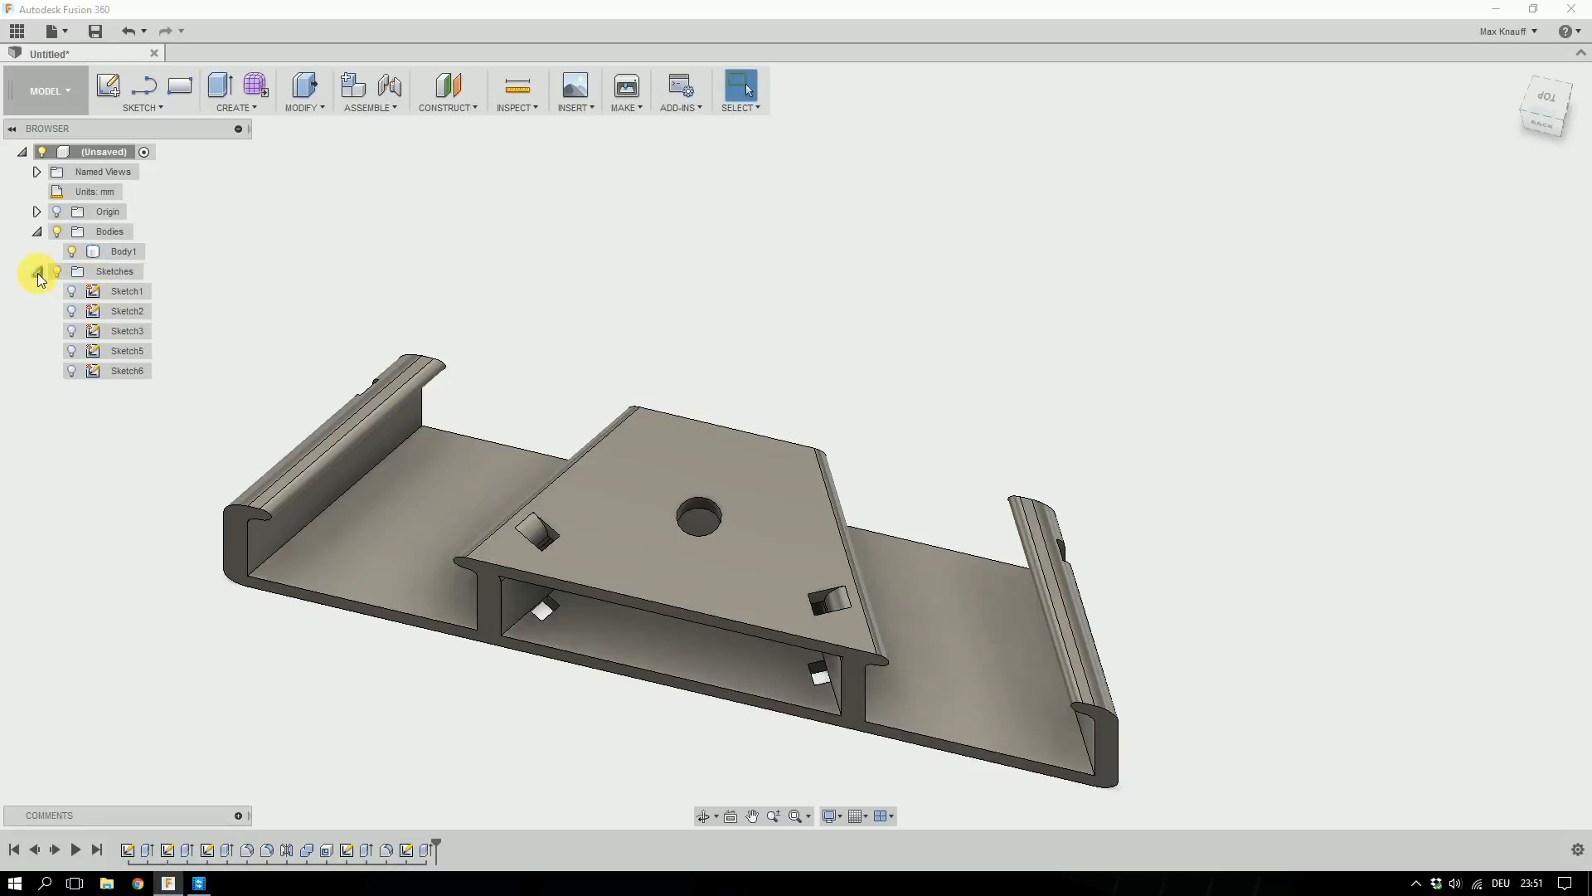
left_click(68, 371)
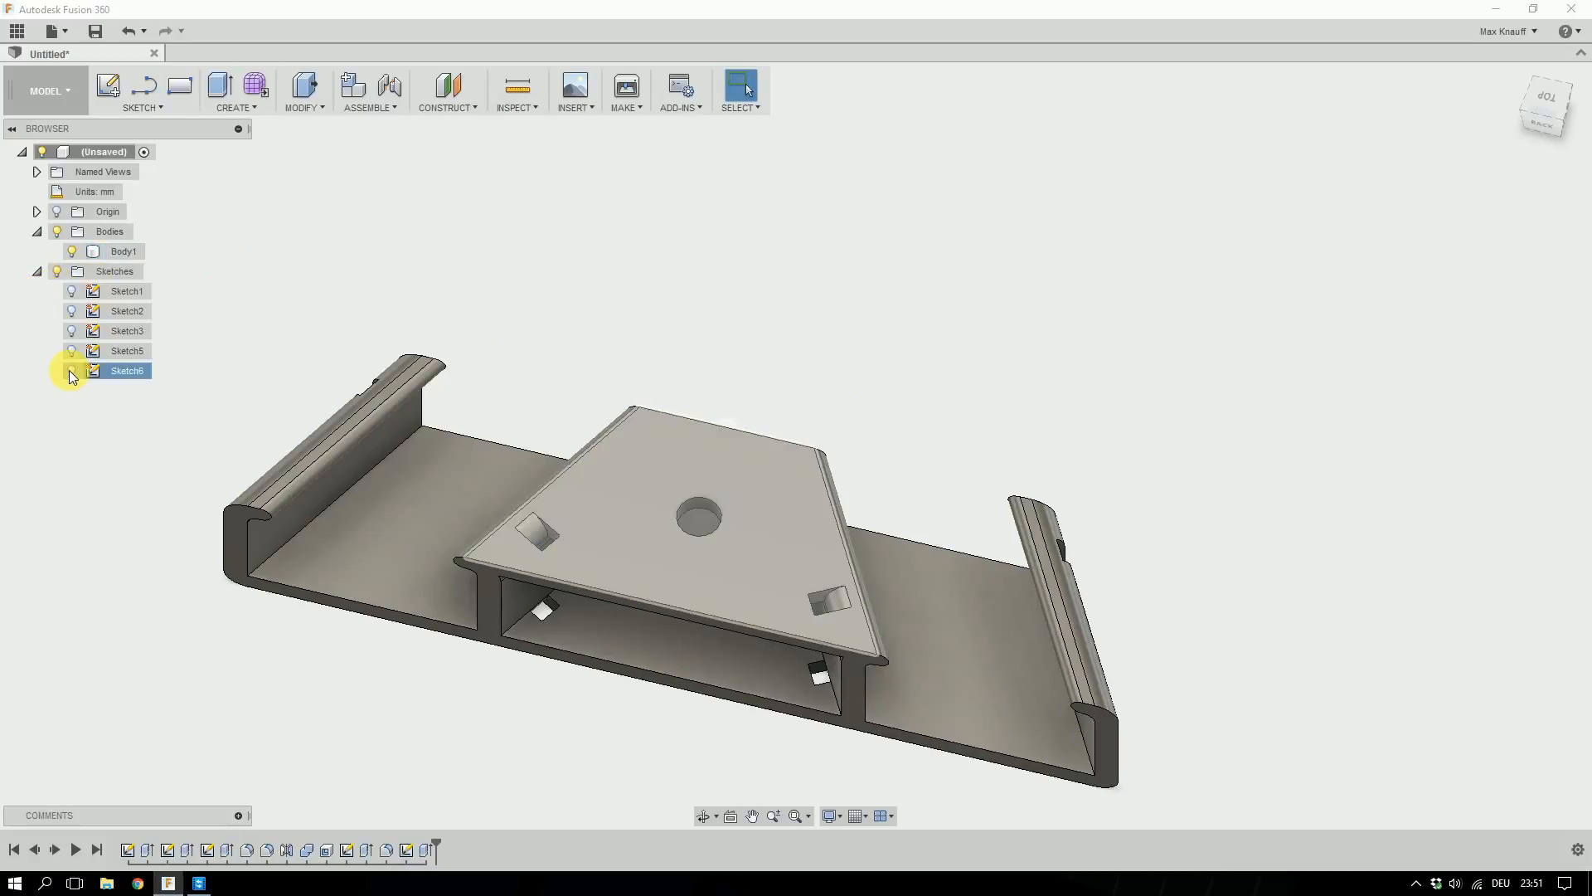
left_click(71, 370)
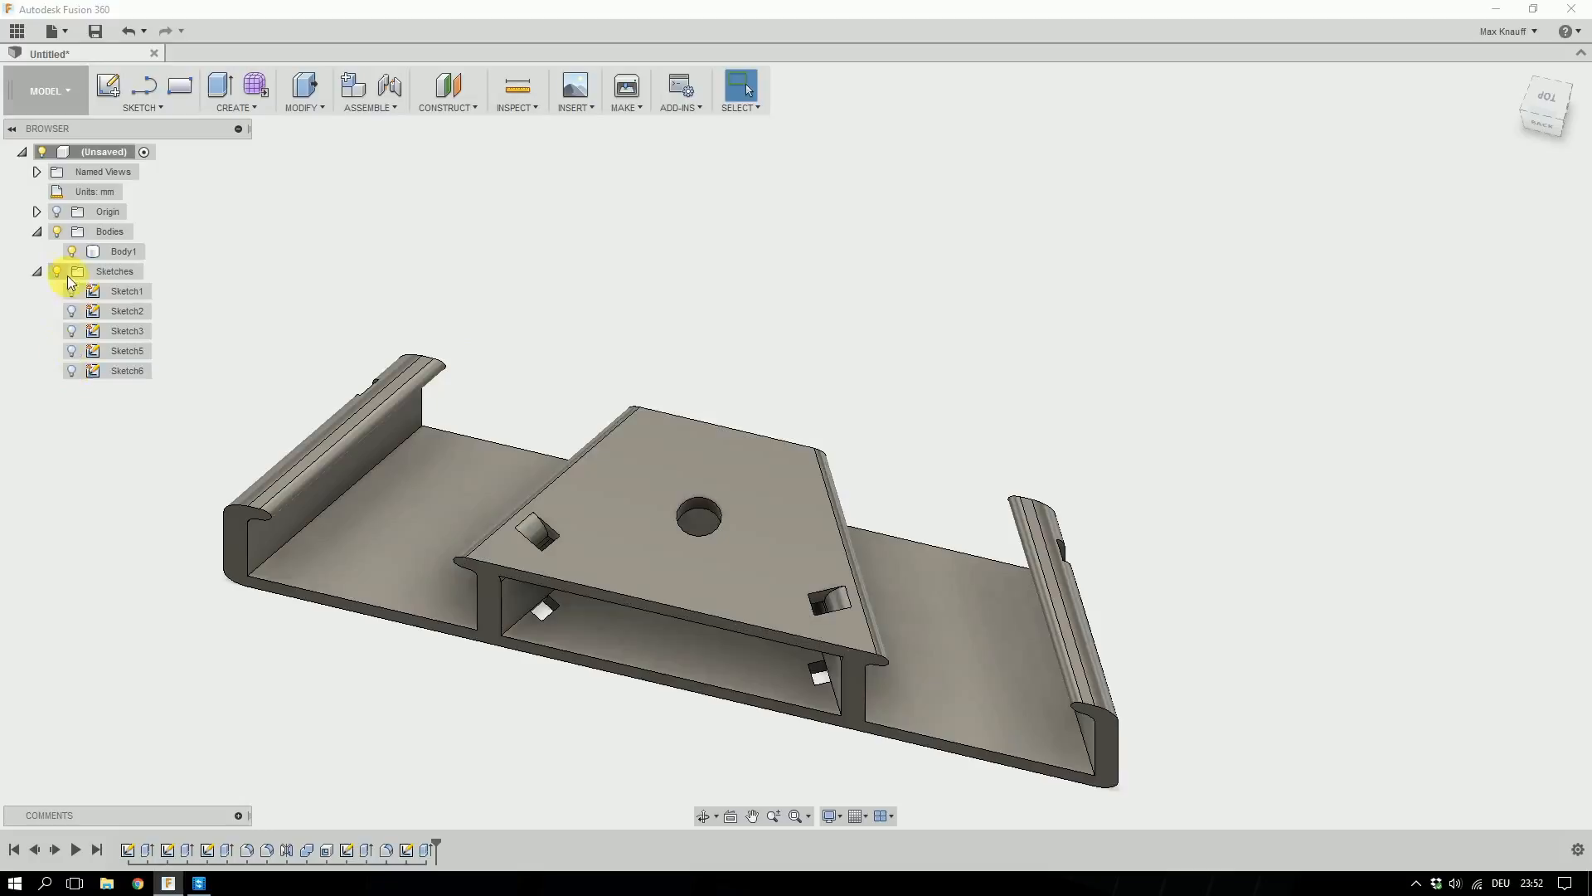
left_click(70, 370)
key("e")
left_click(689, 552)
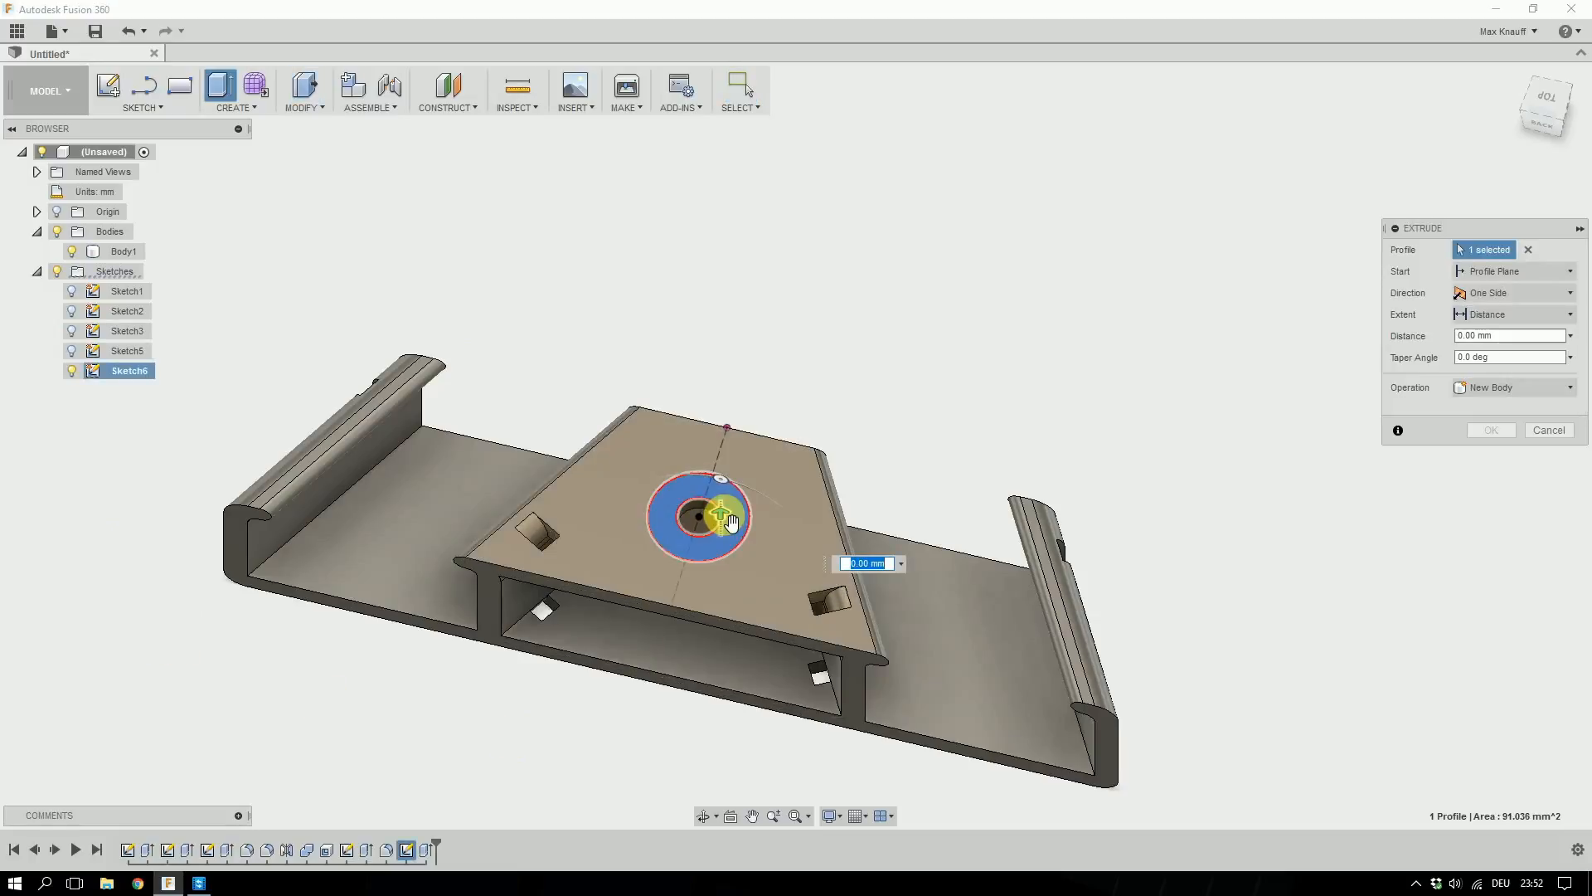
left_click_drag(732, 527, 722, 554)
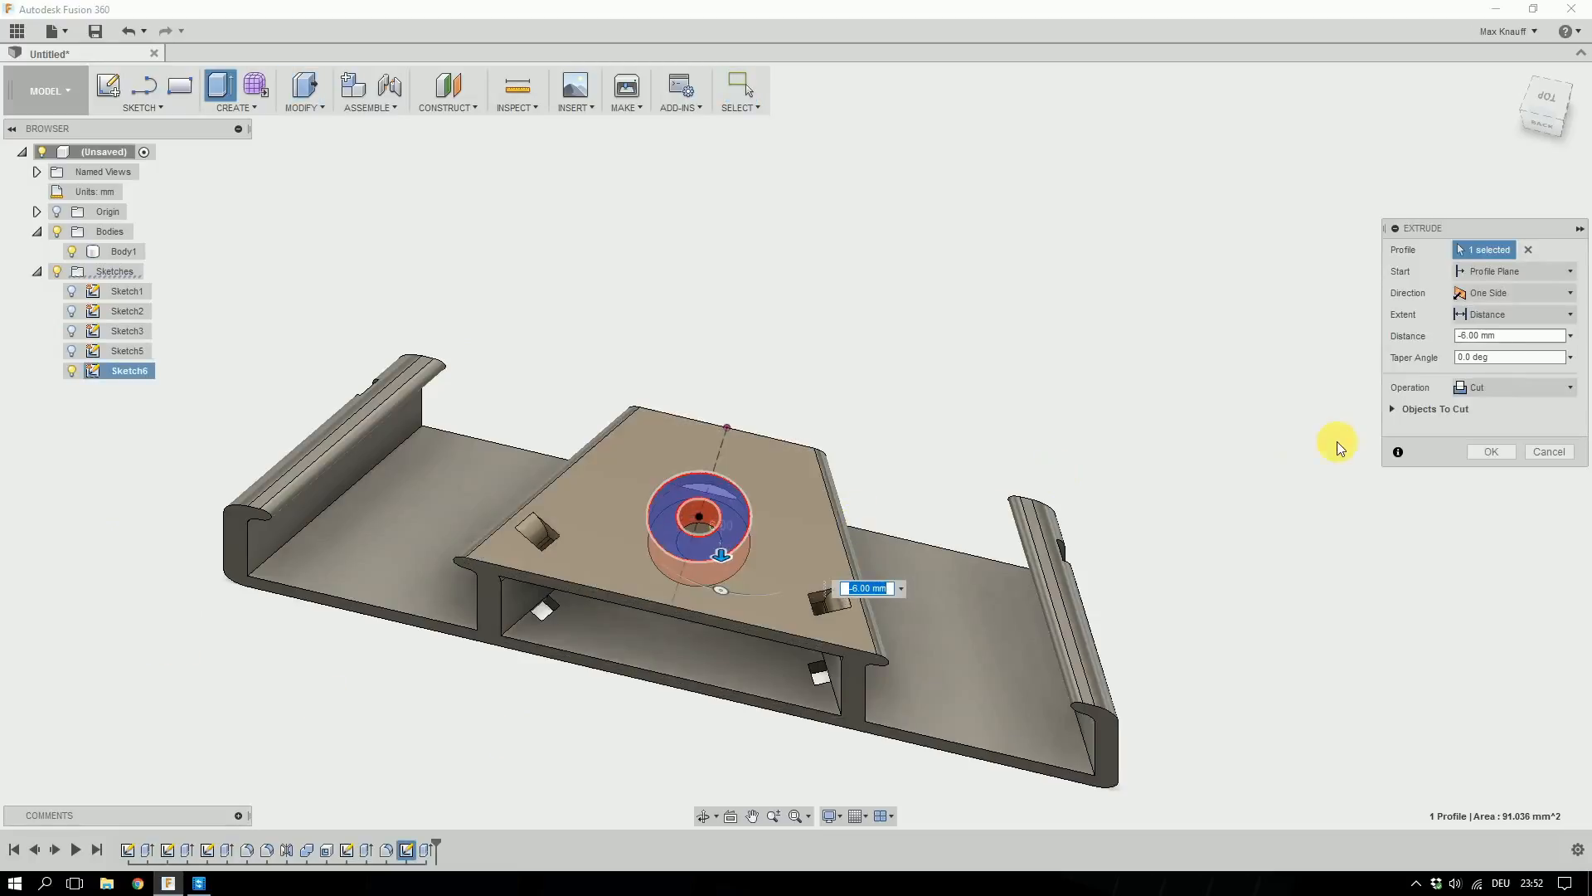
left_click_drag(1517, 337, 1408, 338)
type("-2.5")
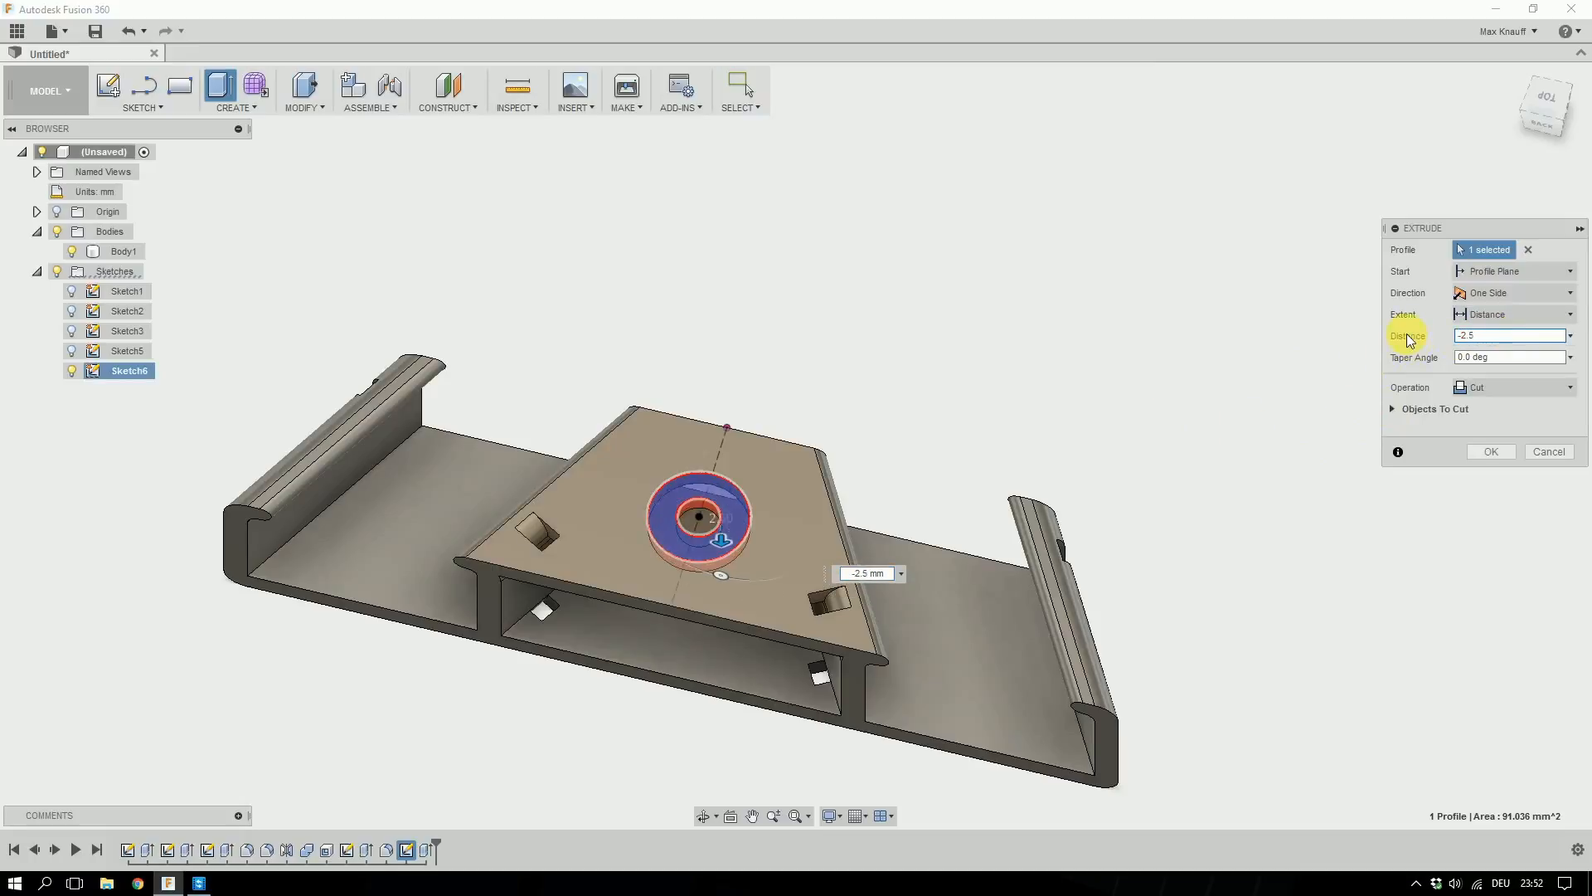
key("Return")
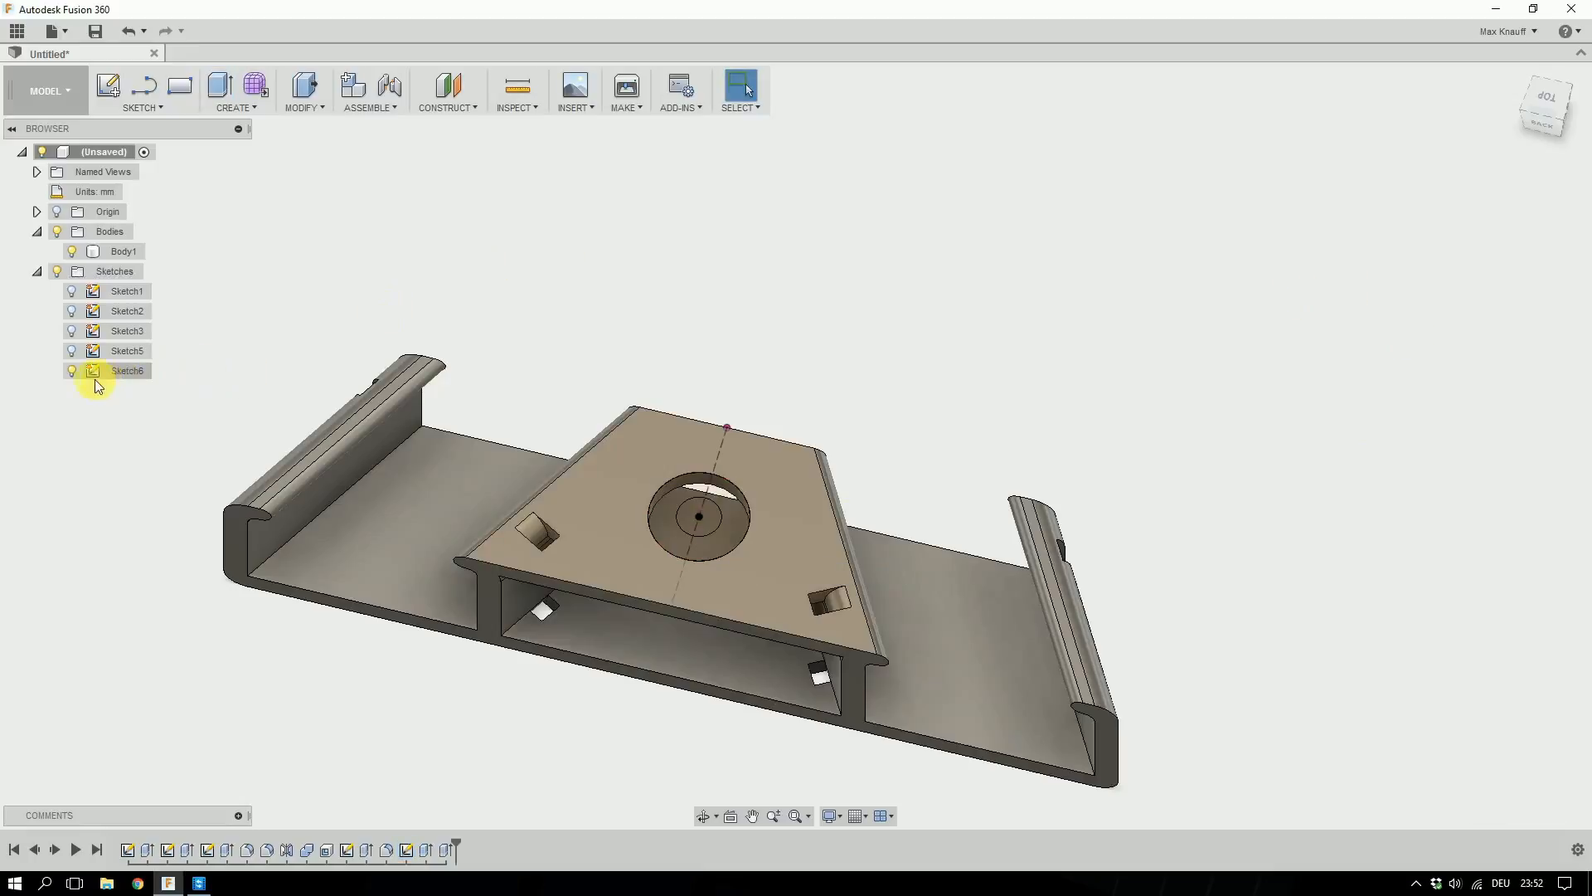
Hide Sketch6, collapse the sketch list and view the enlarged opening in the central block from a lower angle.
left_click(72, 371)
left_click(36, 271)
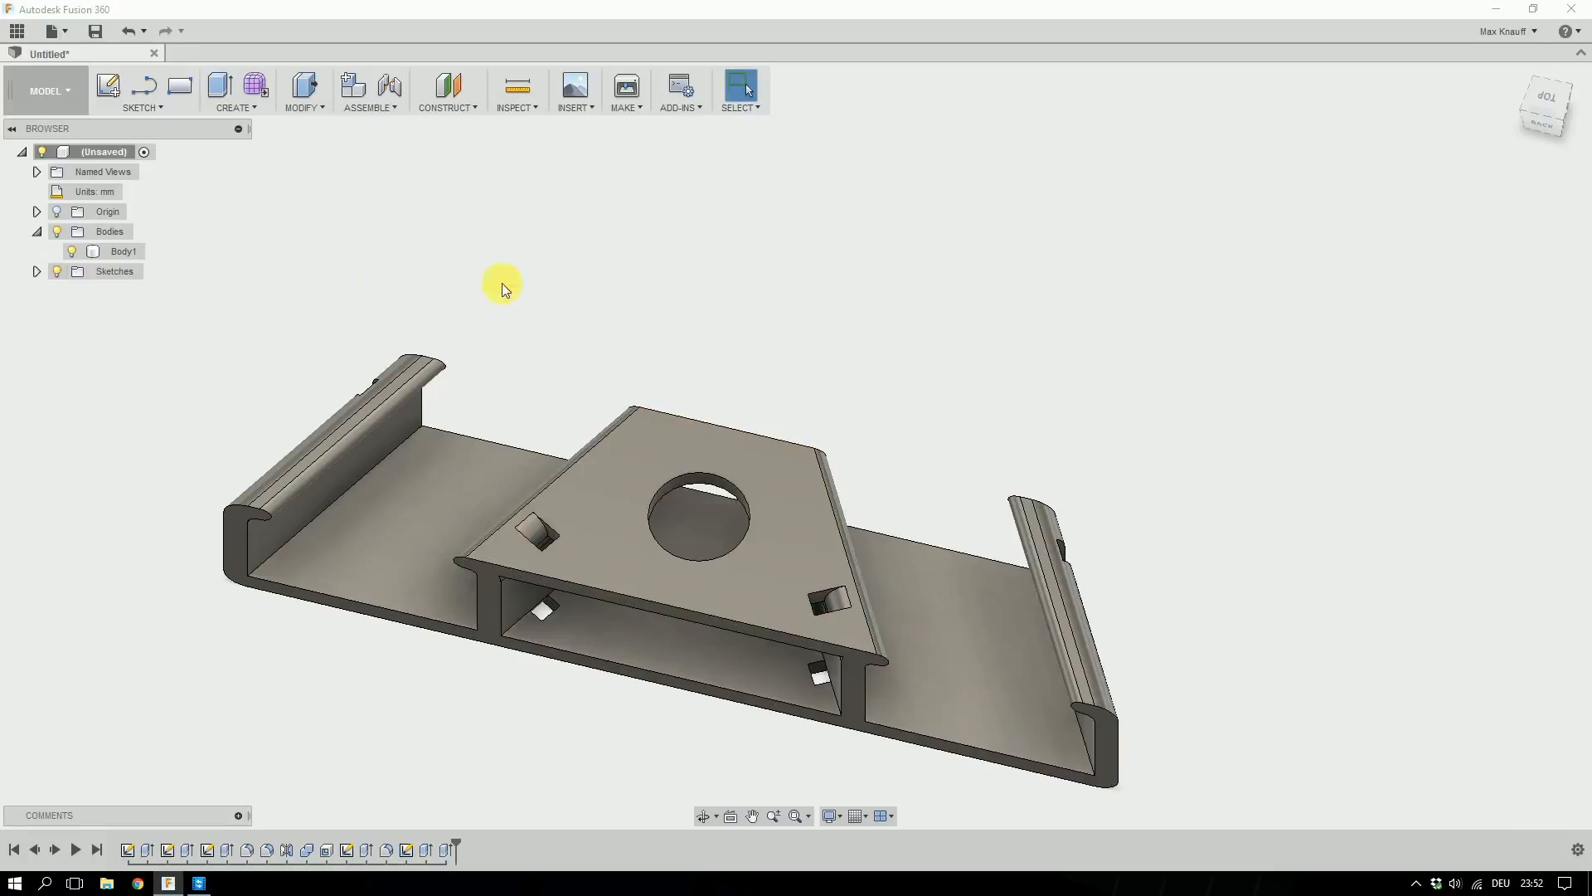
mouse_move(735, 310)
middle_mouse_down("shift")
mouse_move(765, 355)
mouse_move(739, 359)
mouse_move(764, 249)
mouse_move(711, 238)
mouse_move(781, 248)
mouse_move(730, 289)
middle_mouse_up("shift")
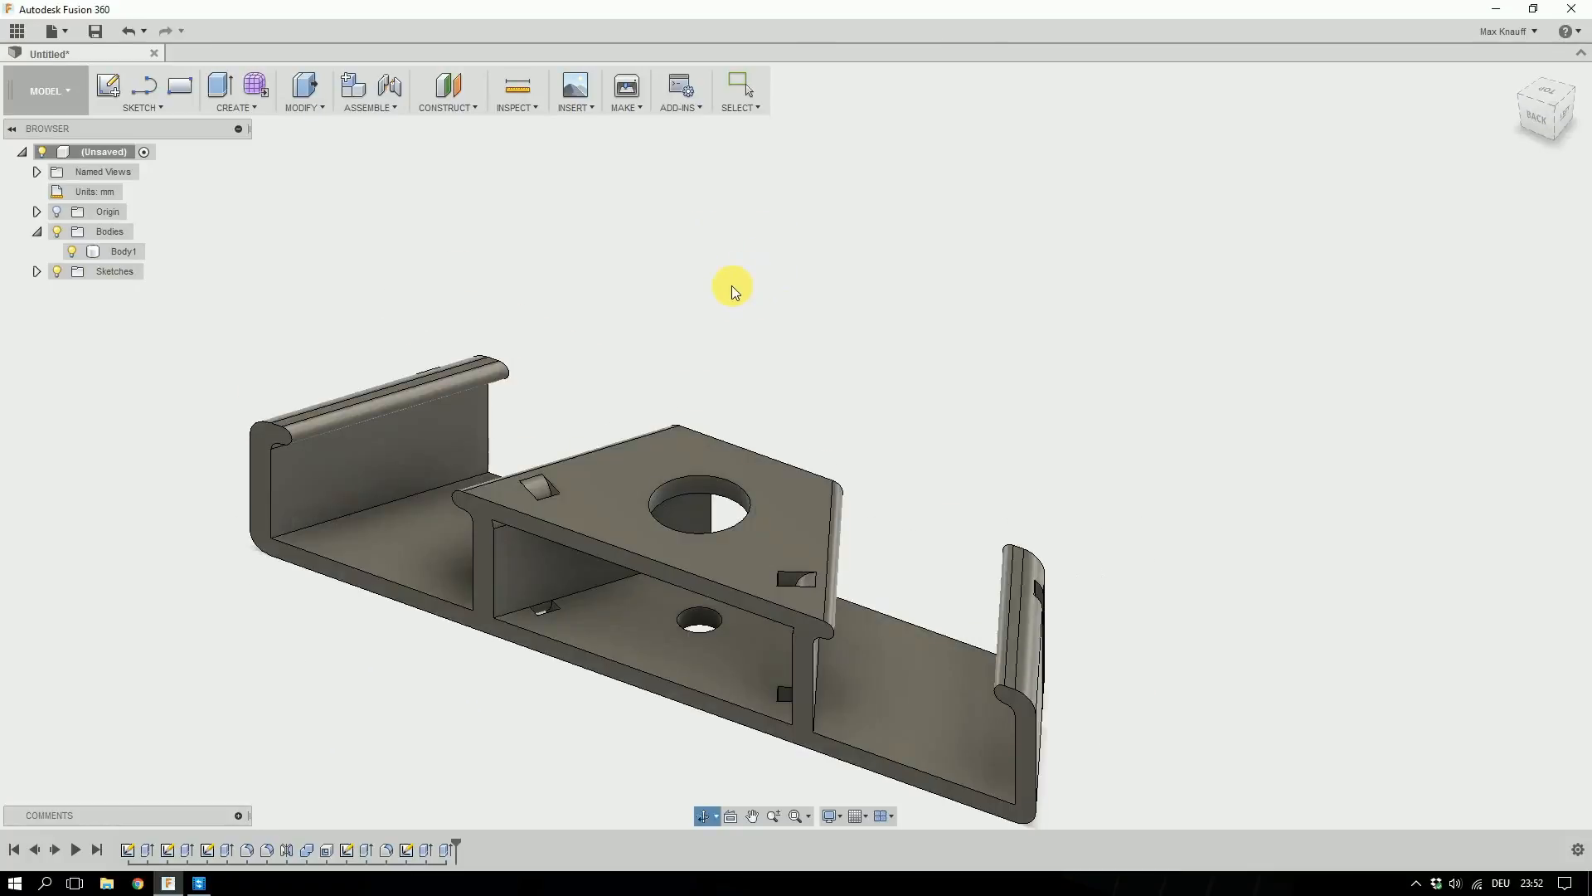